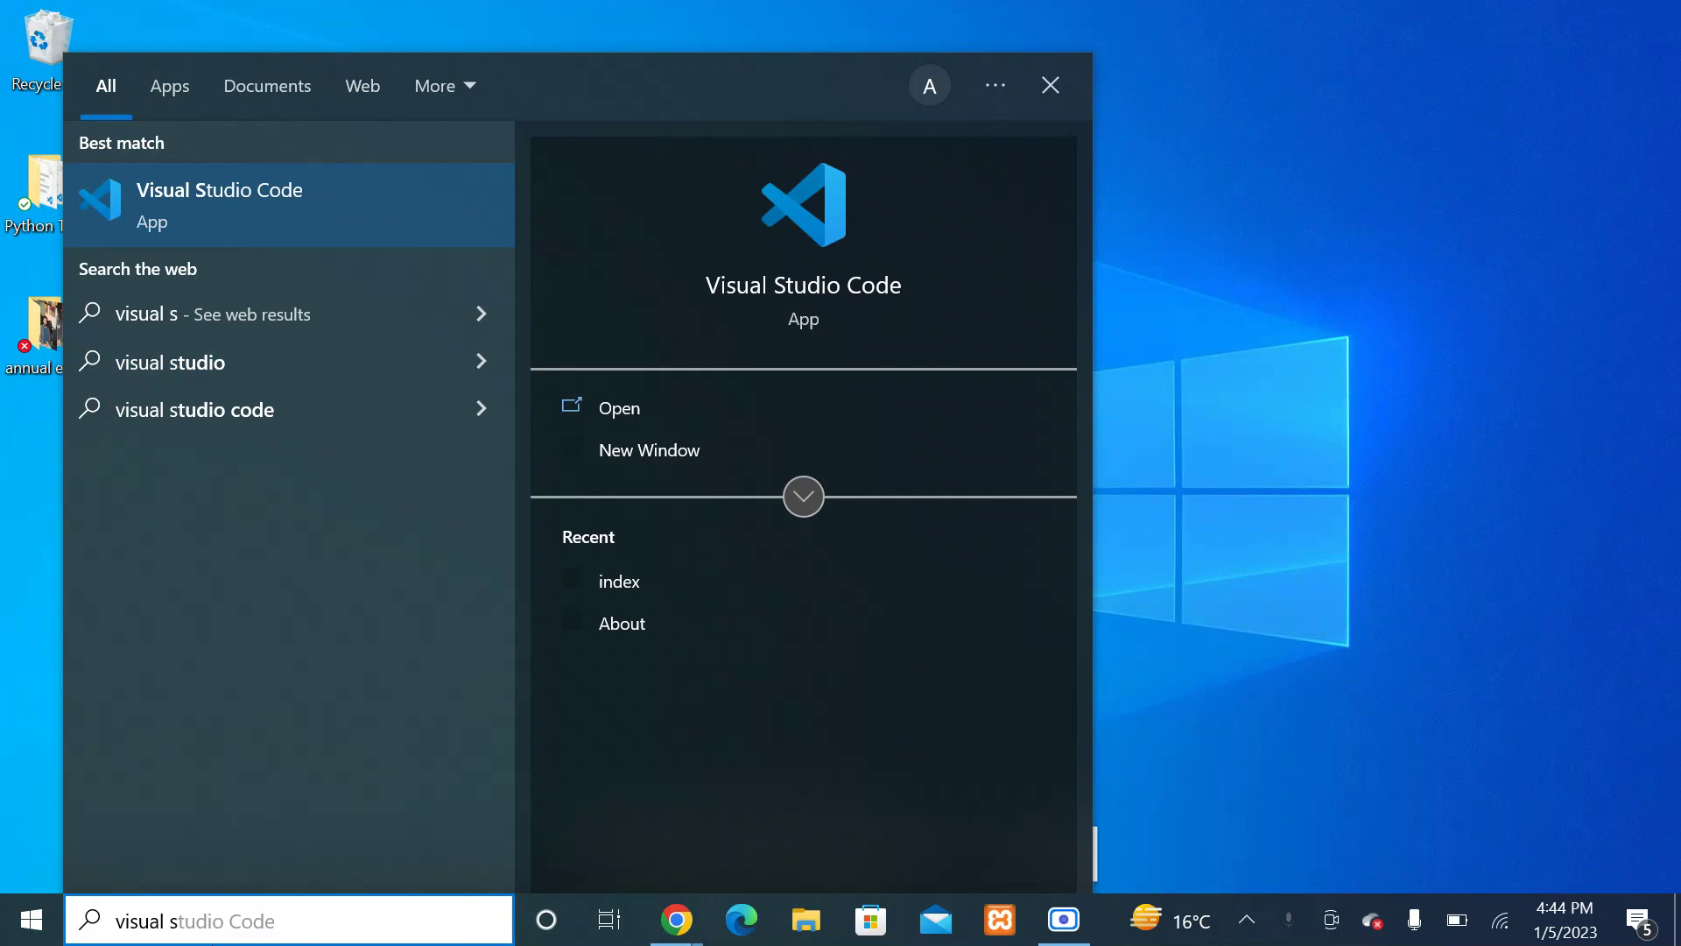
# Step: Launch Visual Studio Code from search, refresh the desktop, and open and close Windows search twice
pyautogui.press('Return')
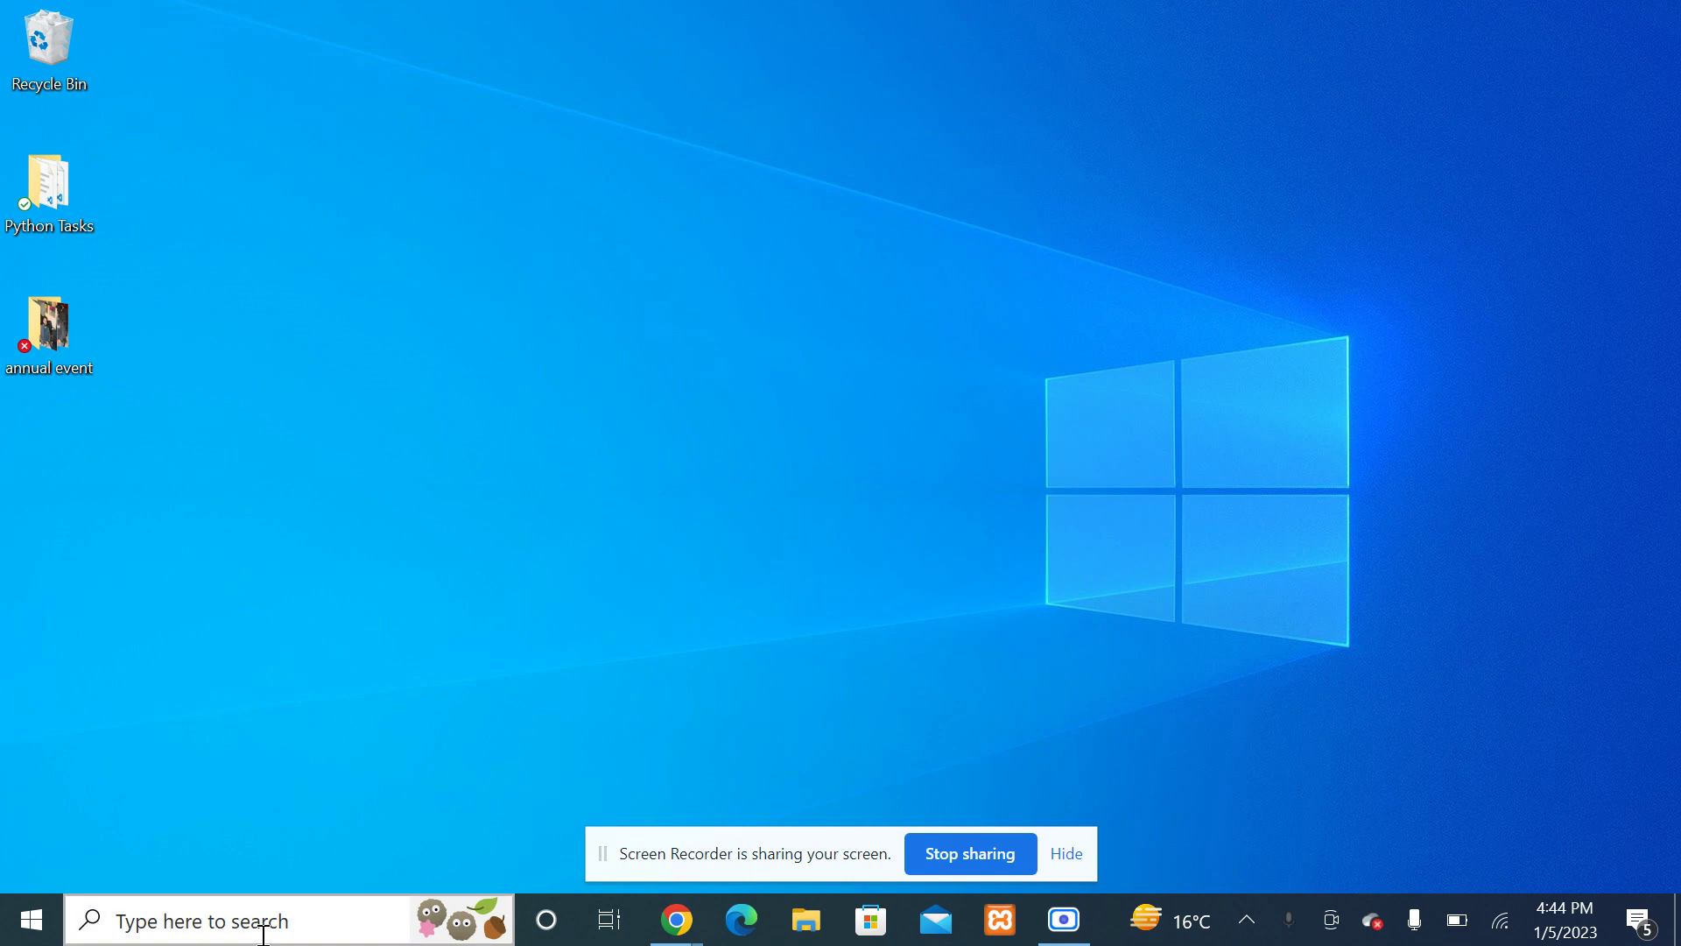
pyautogui.rightClick(744, 314)
pyautogui.click(616, 396)
pyautogui.click(223, 934)
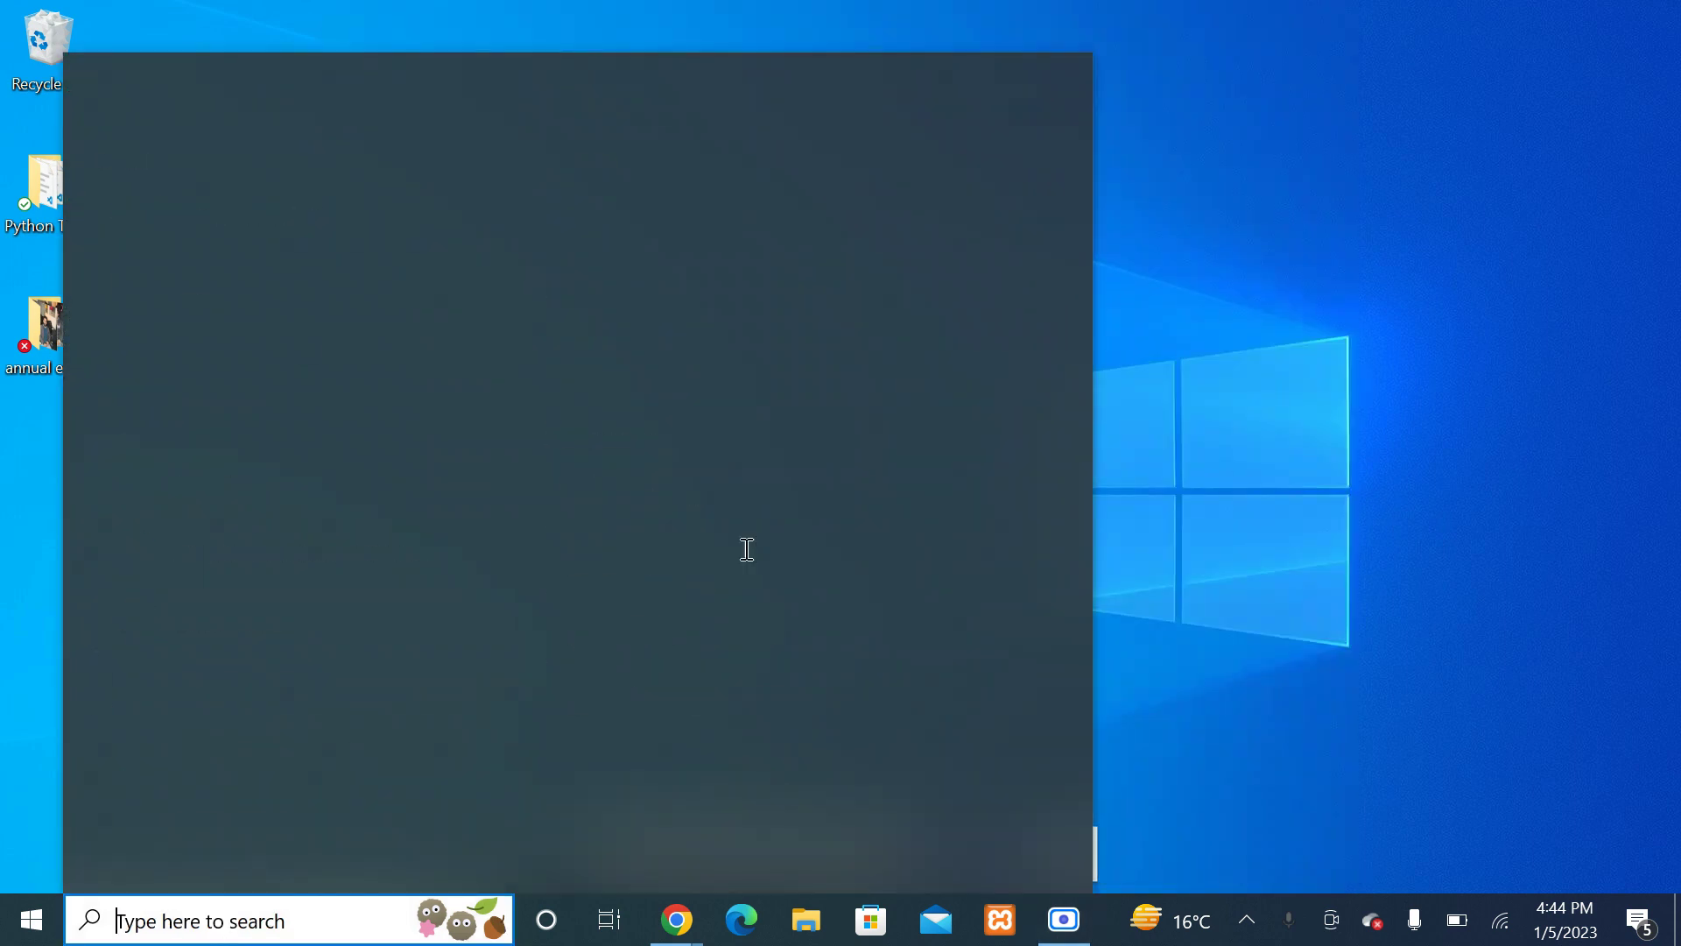
pyautogui.click(1220, 475)
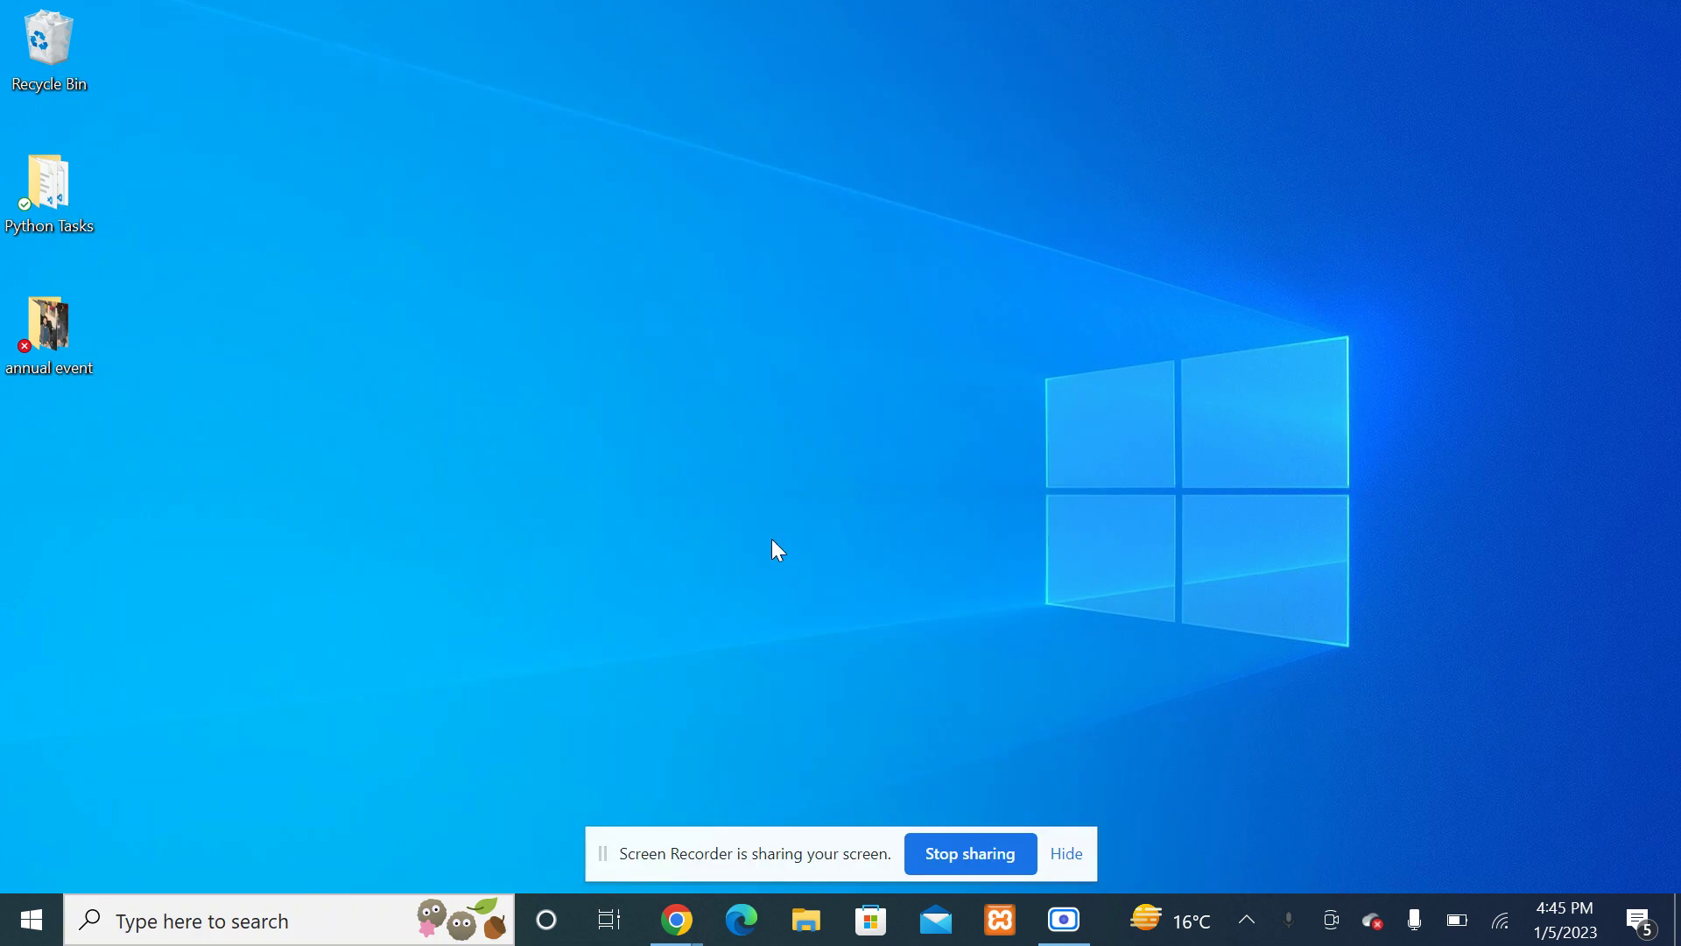
pyautogui.click(278, 939)
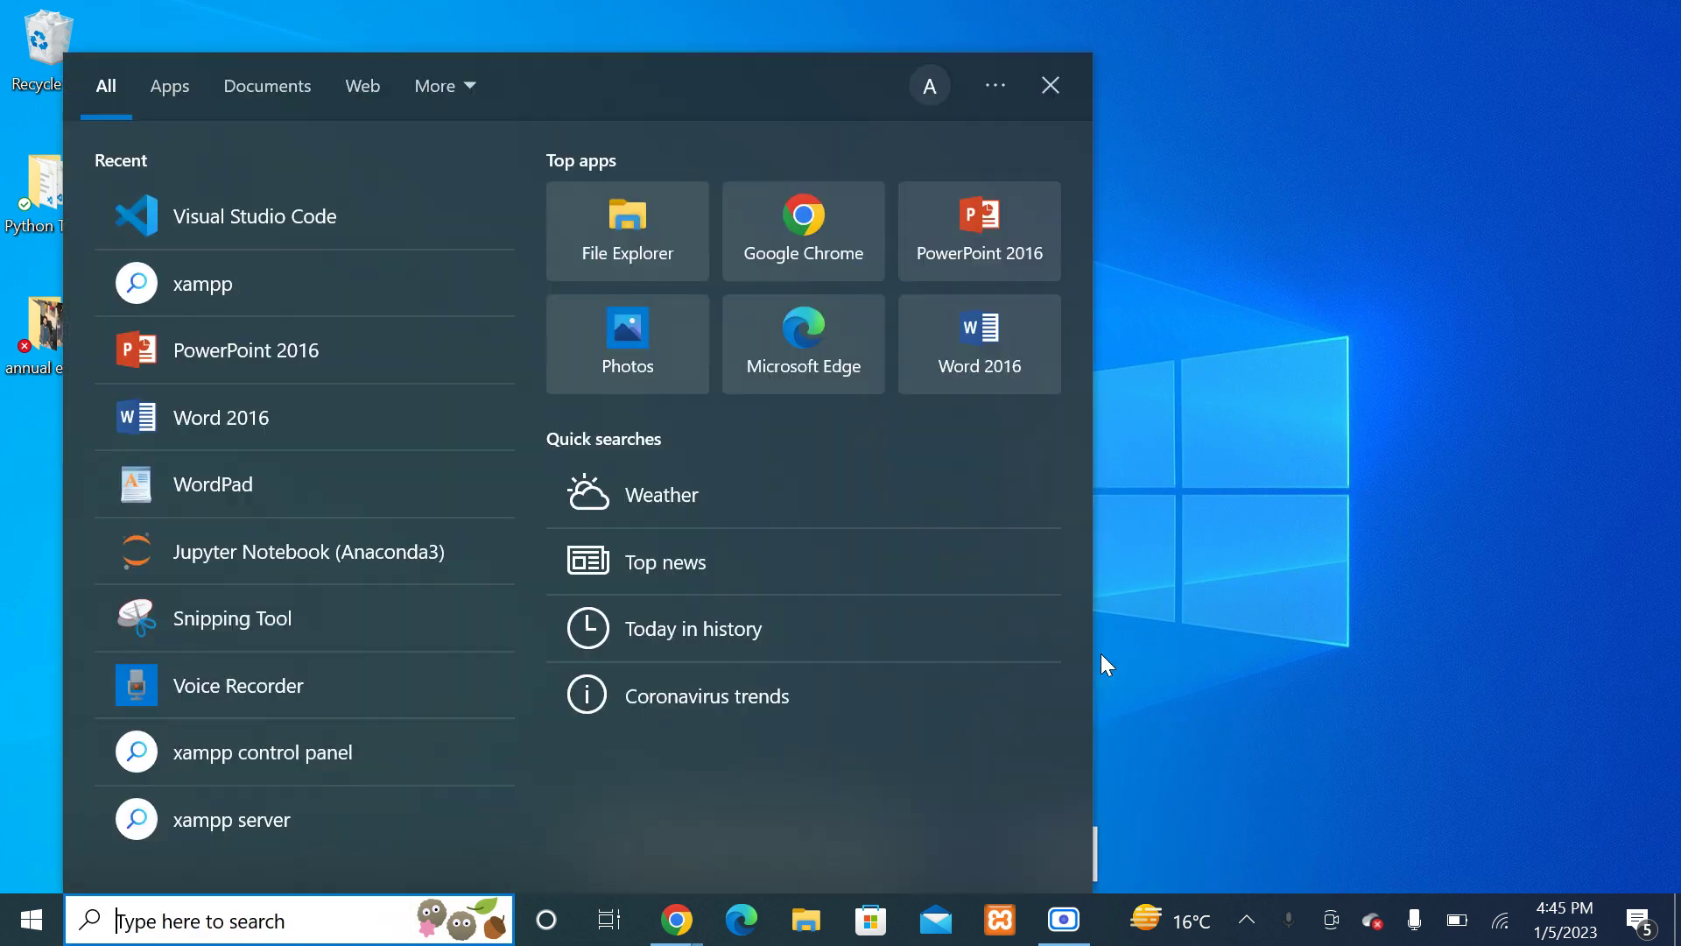
pyautogui.click(1101, 654)
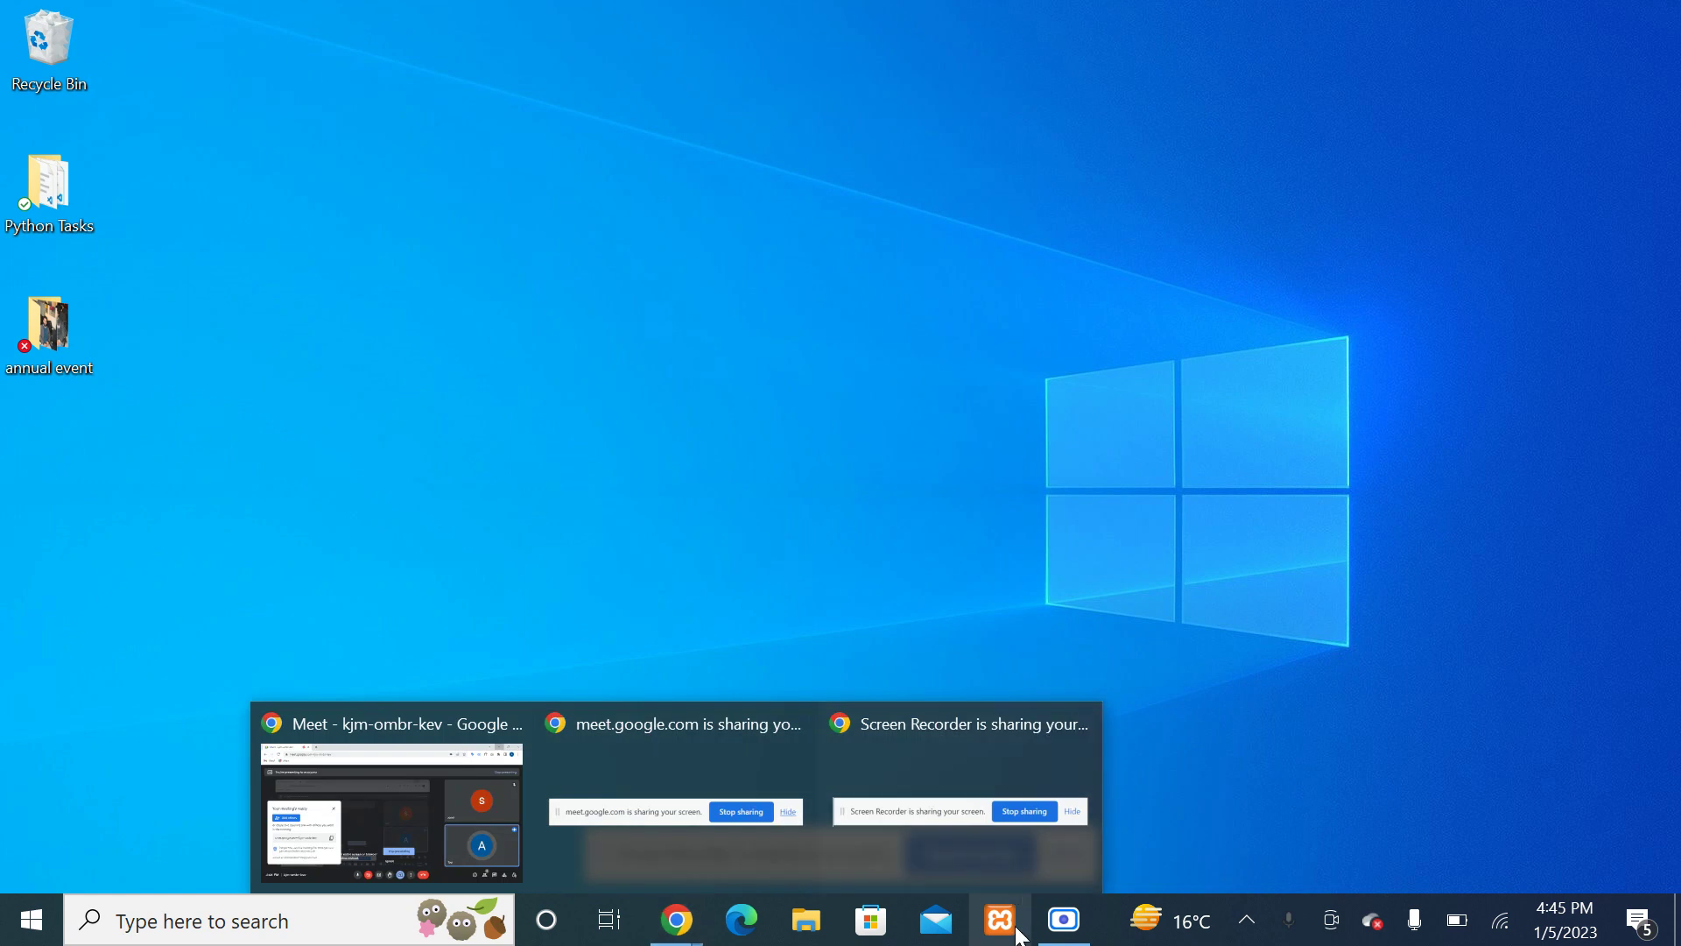
# Step: Refresh the desktop several times and dismiss the screen-sharing notice
pyautogui.rightClick(990, 381)
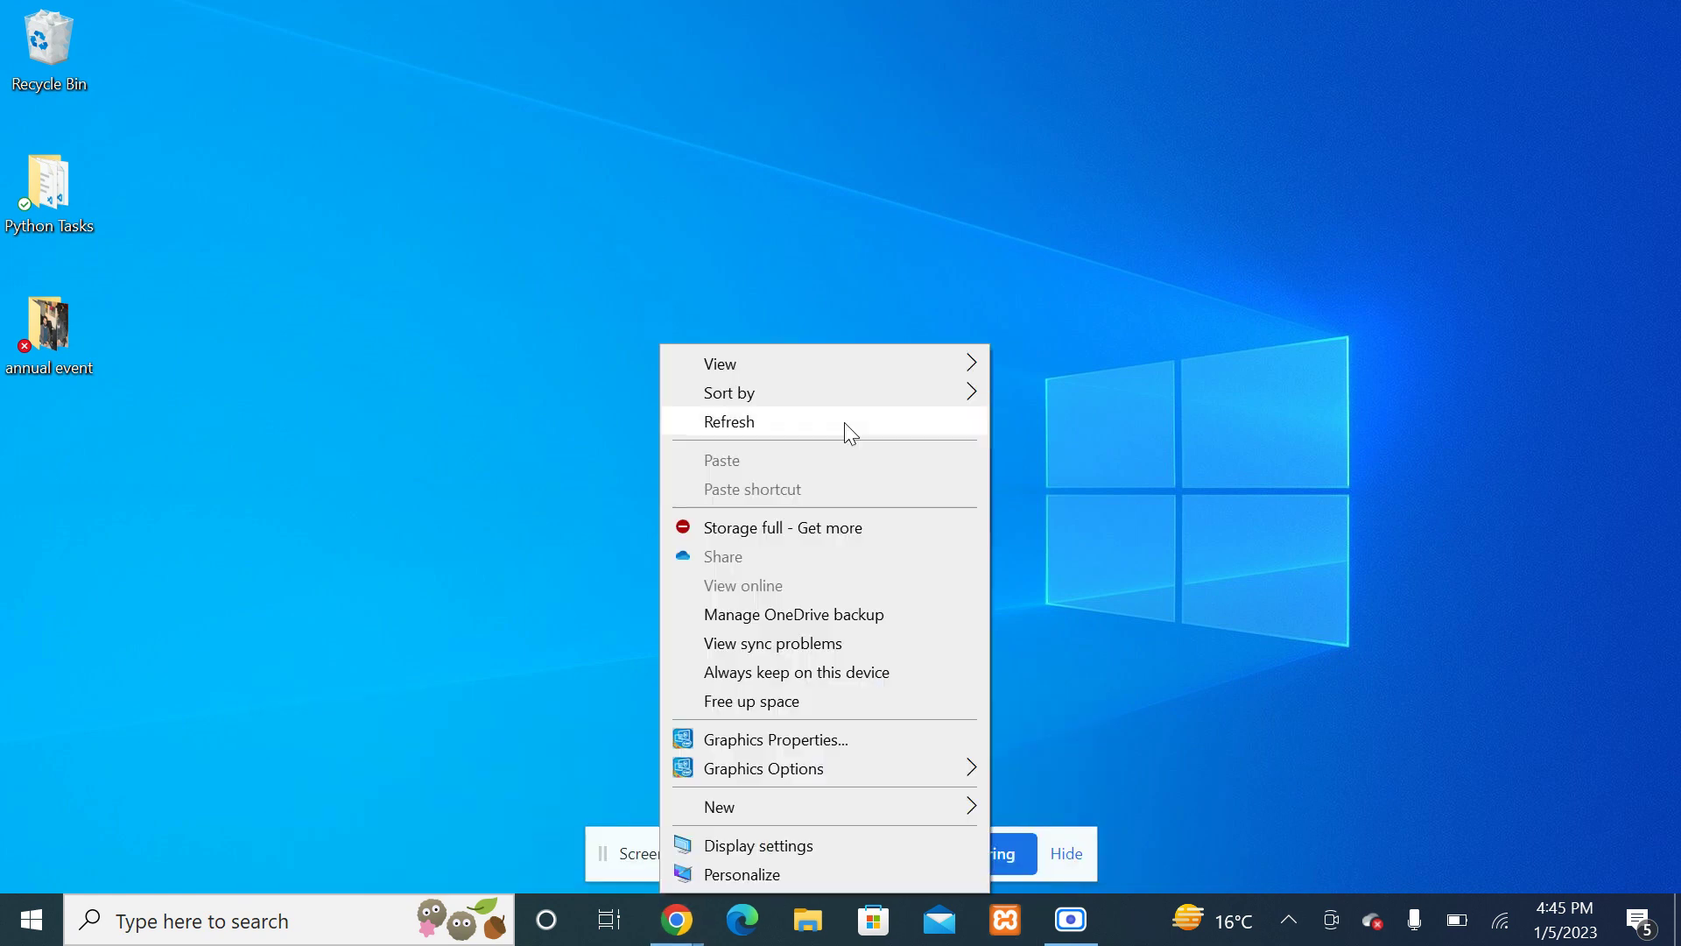
pyautogui.click(842, 418)
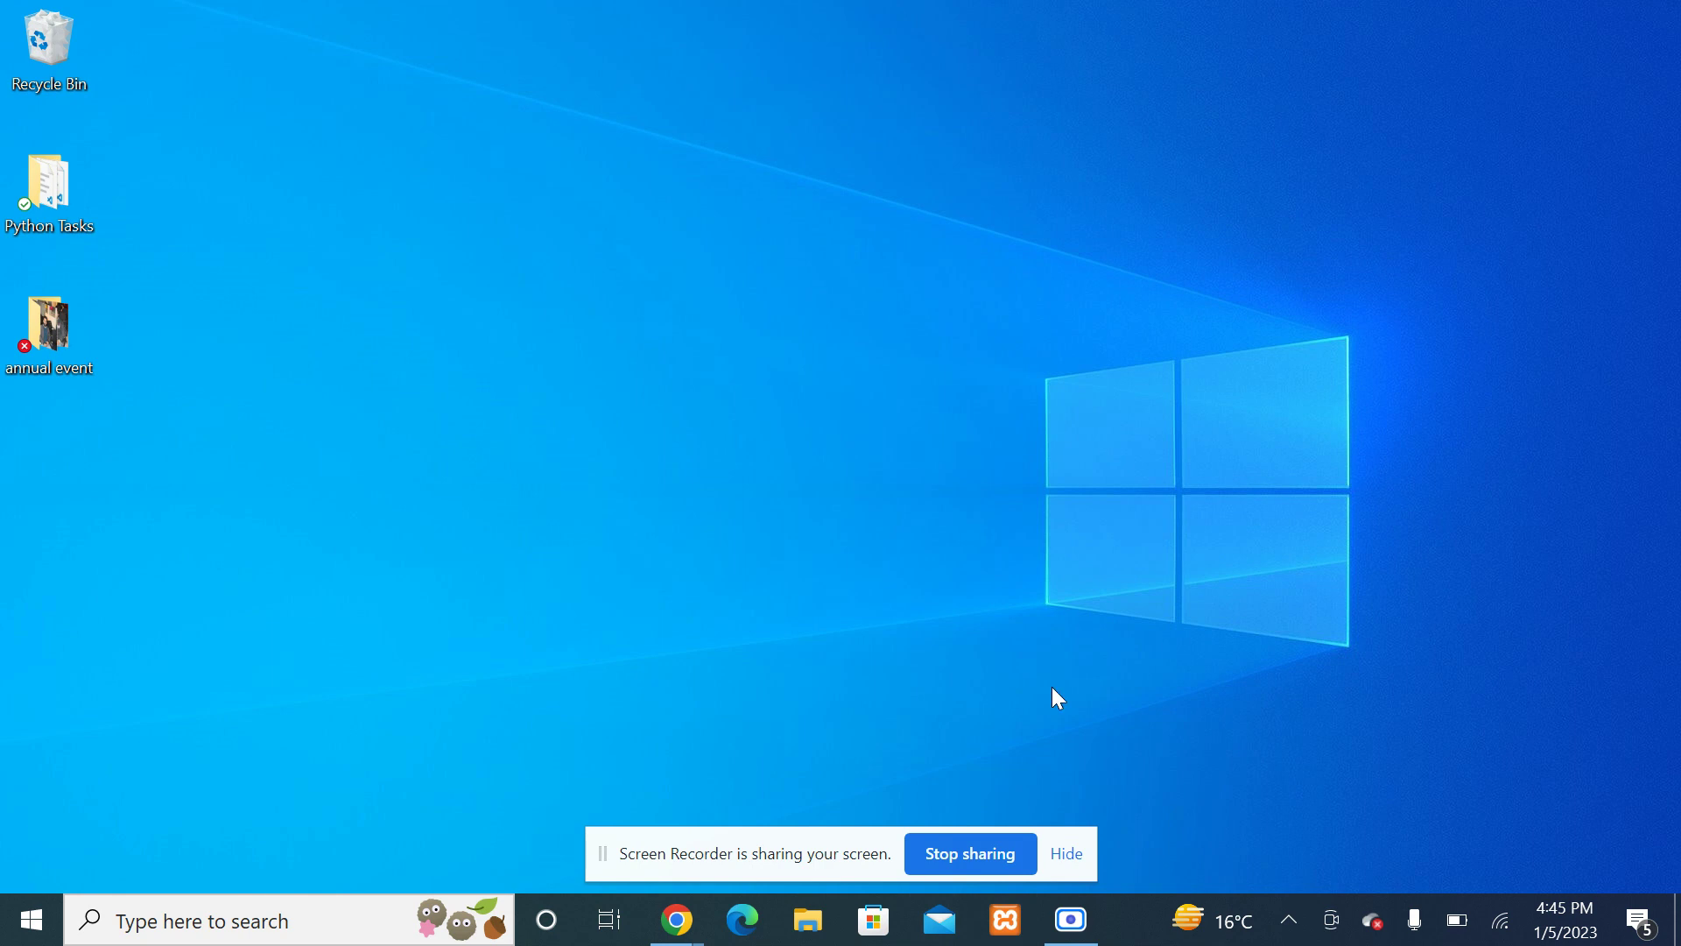
pyautogui.click(1068, 856)
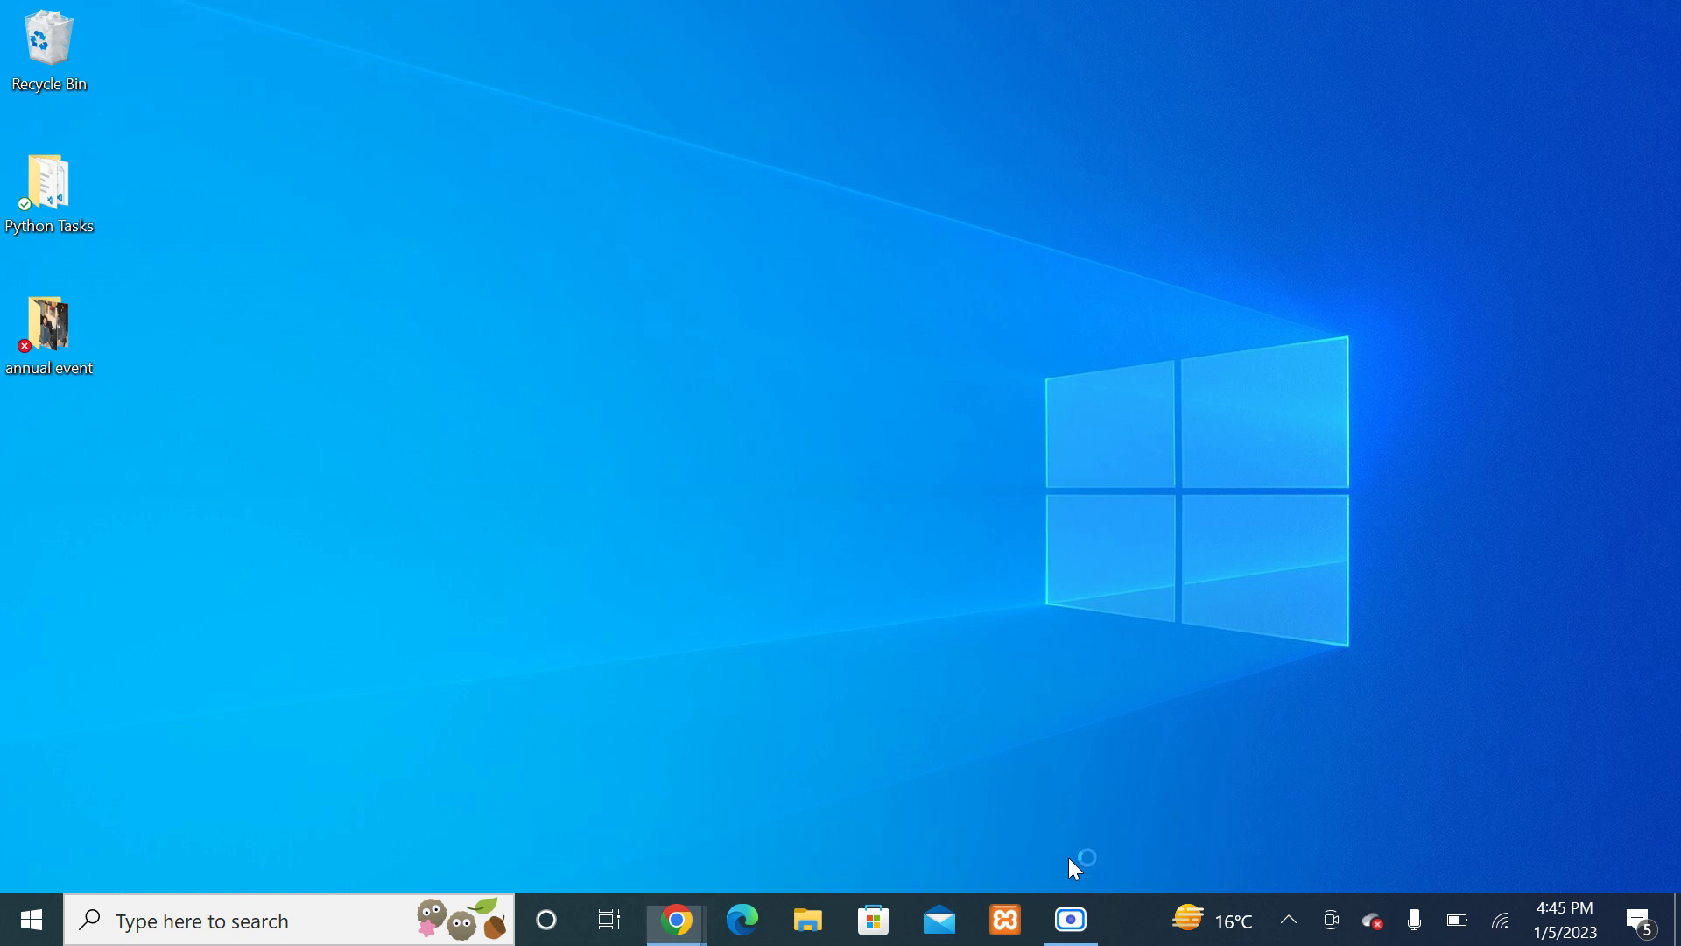
pyautogui.rightClick(981, 295)
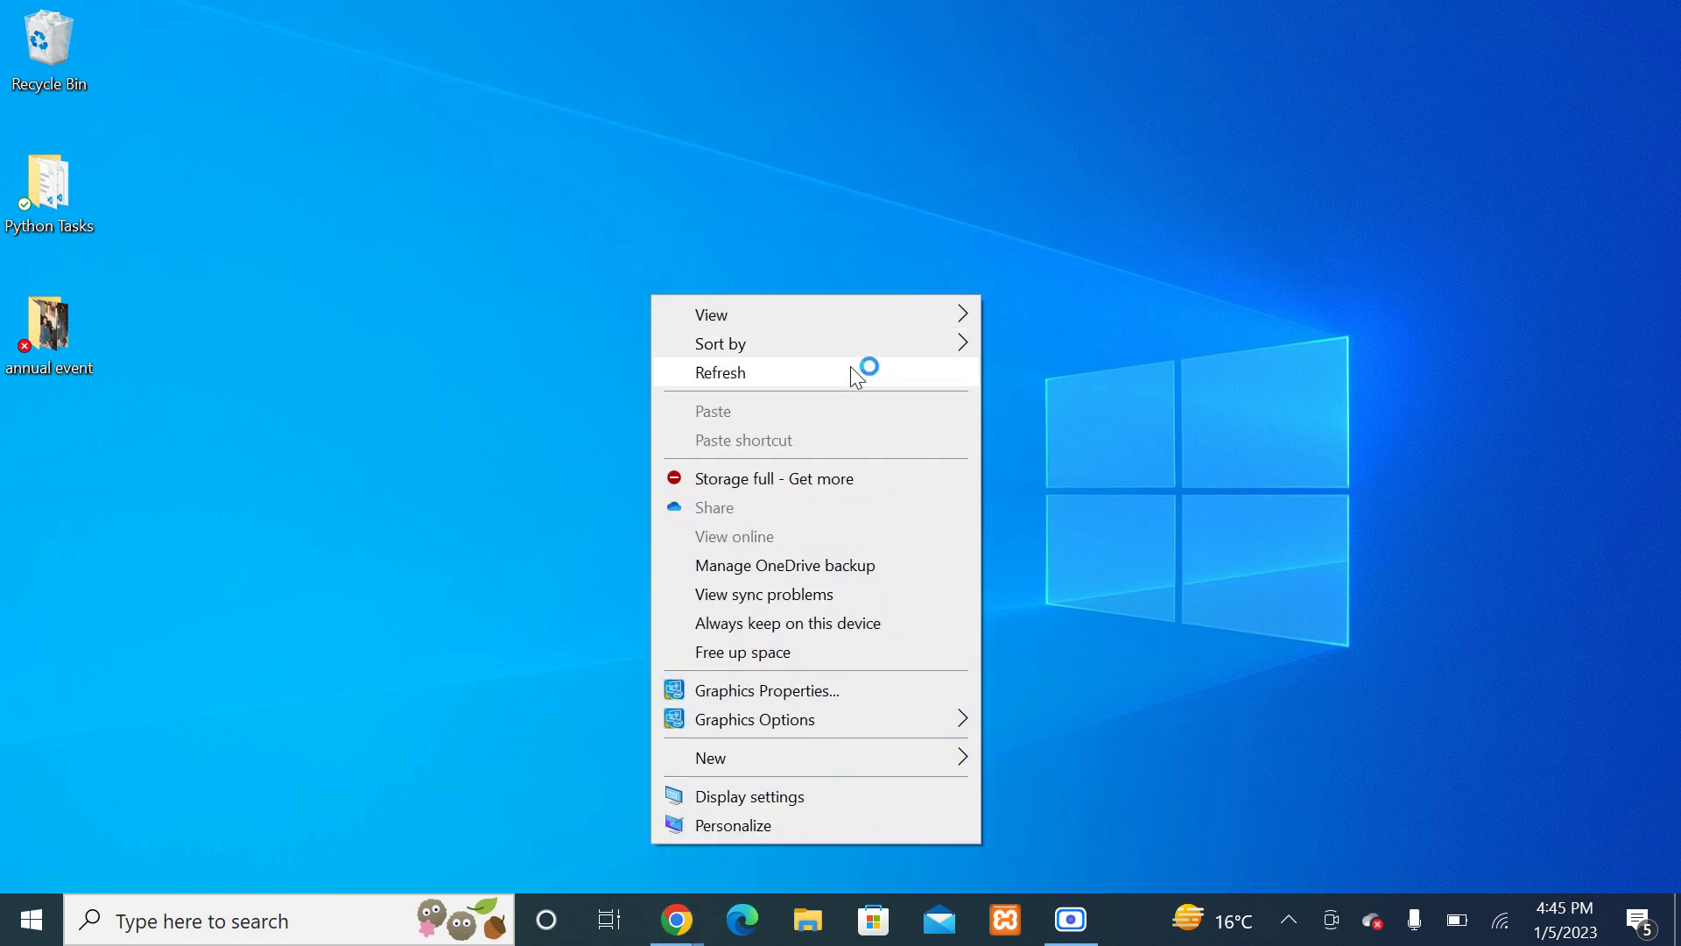
pyautogui.click(849, 366)
pyautogui.rightClick(849, 367)
pyautogui.click(703, 425)
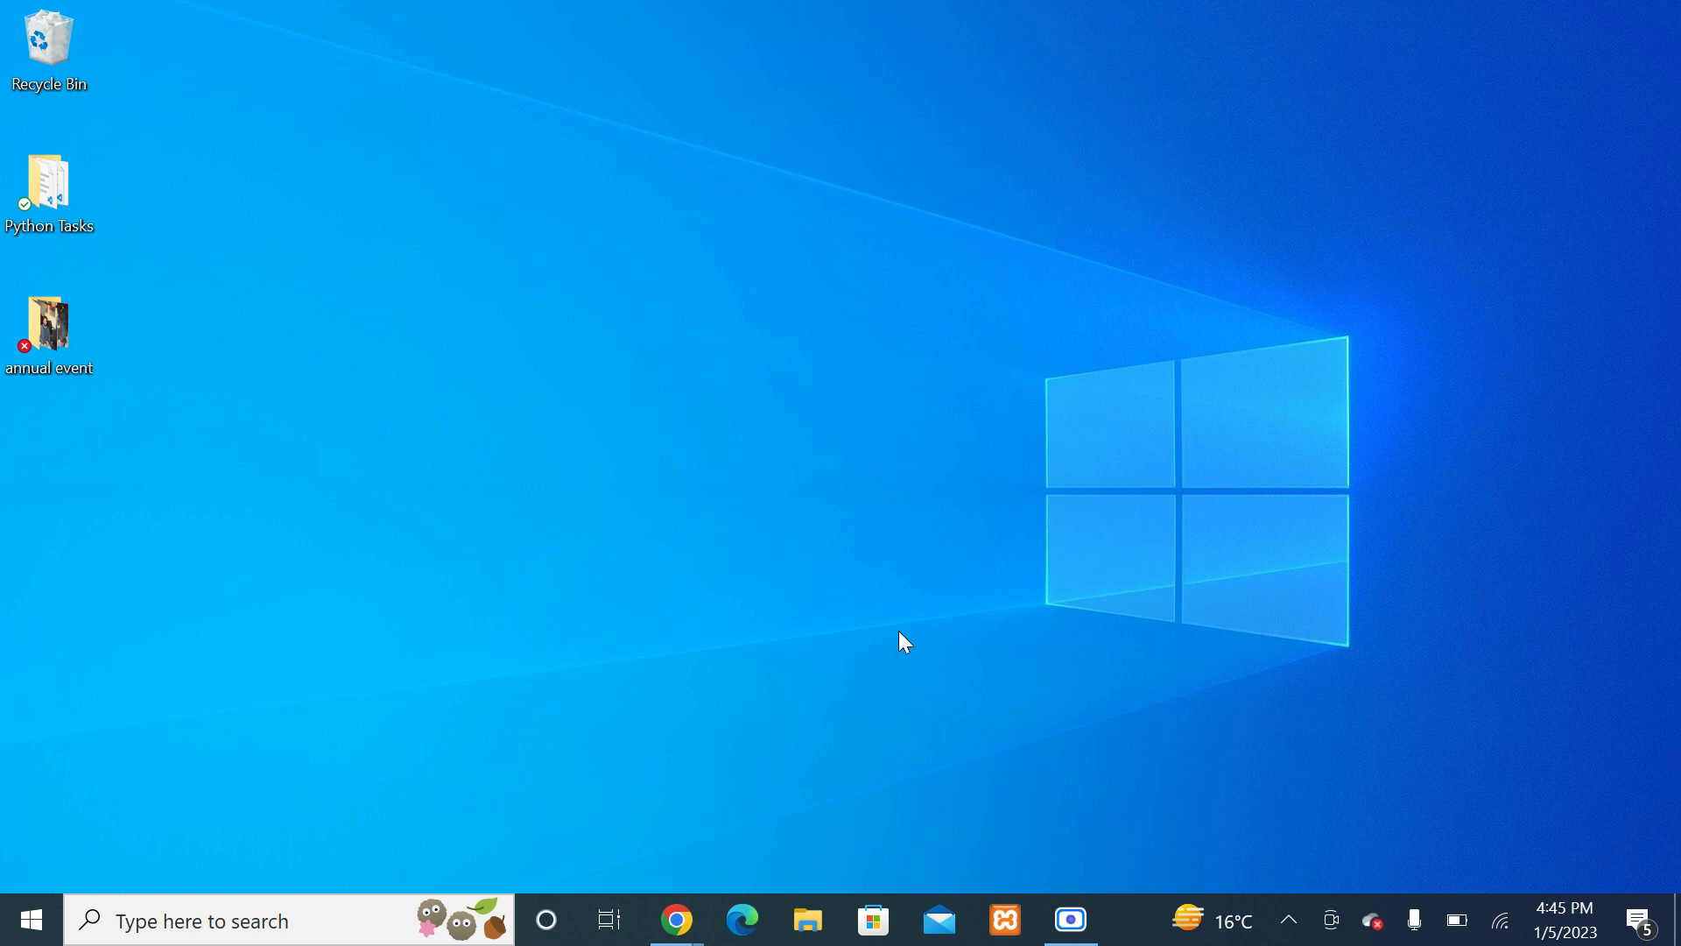
# Step: Restore the windows, minimise Screen Recorder and XAMPP Control Panel, and open Windows search
pyautogui.click(1071, 917)
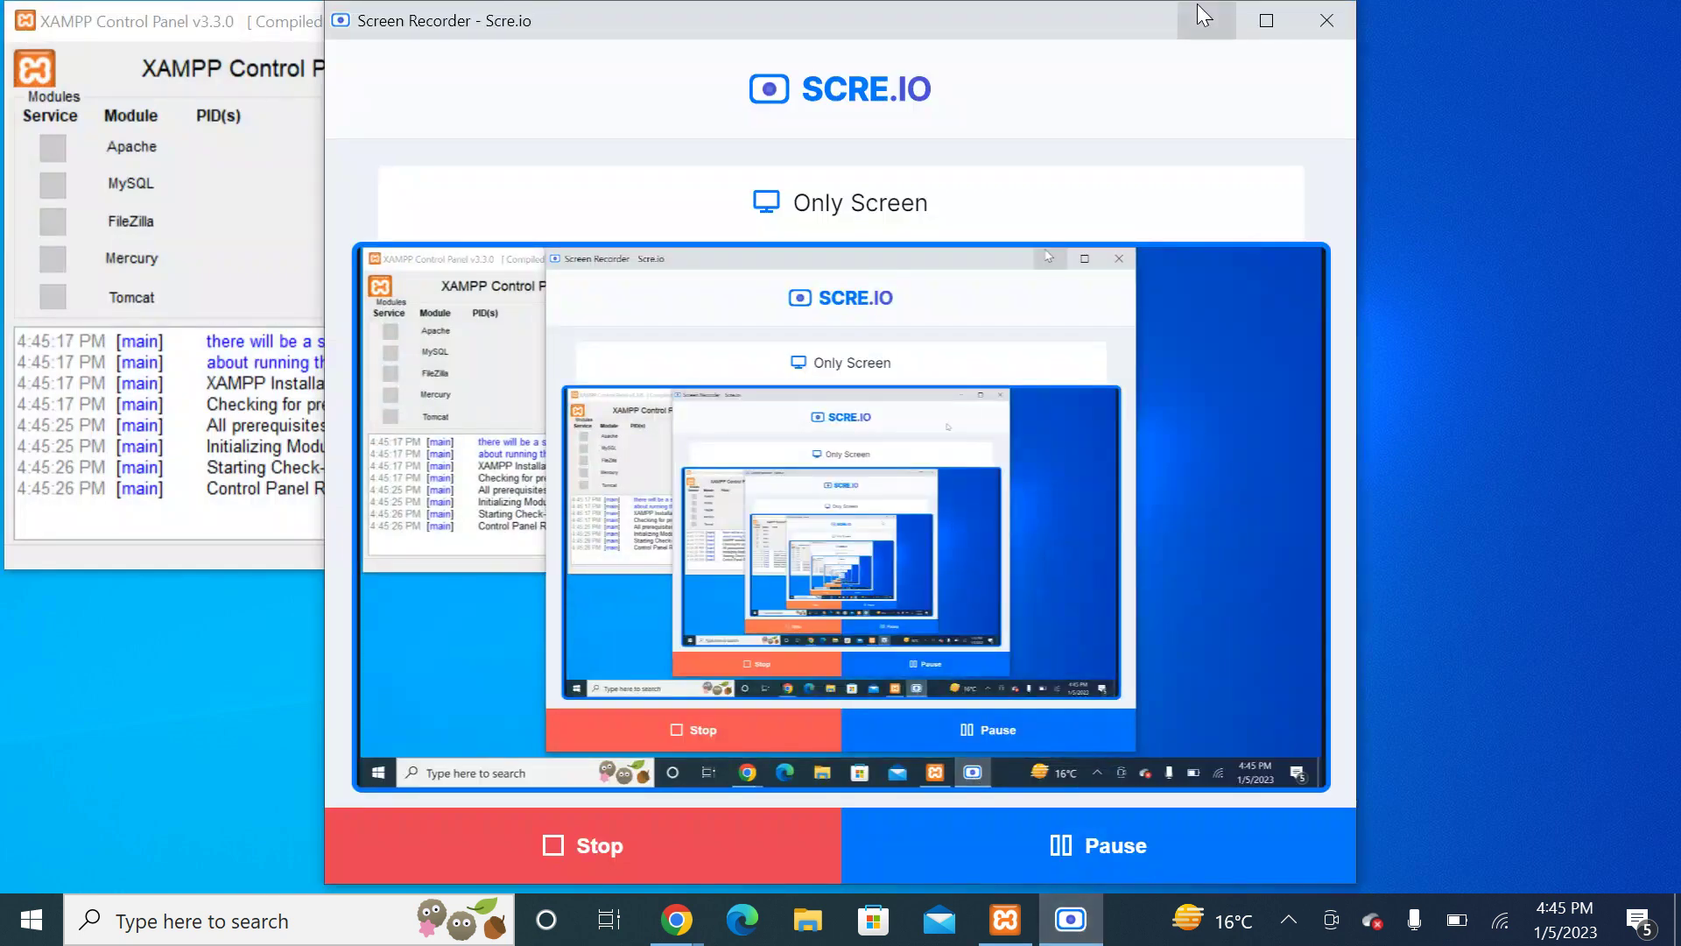
pyautogui.click(1202, 14)
pyautogui.rightClick(970, 296)
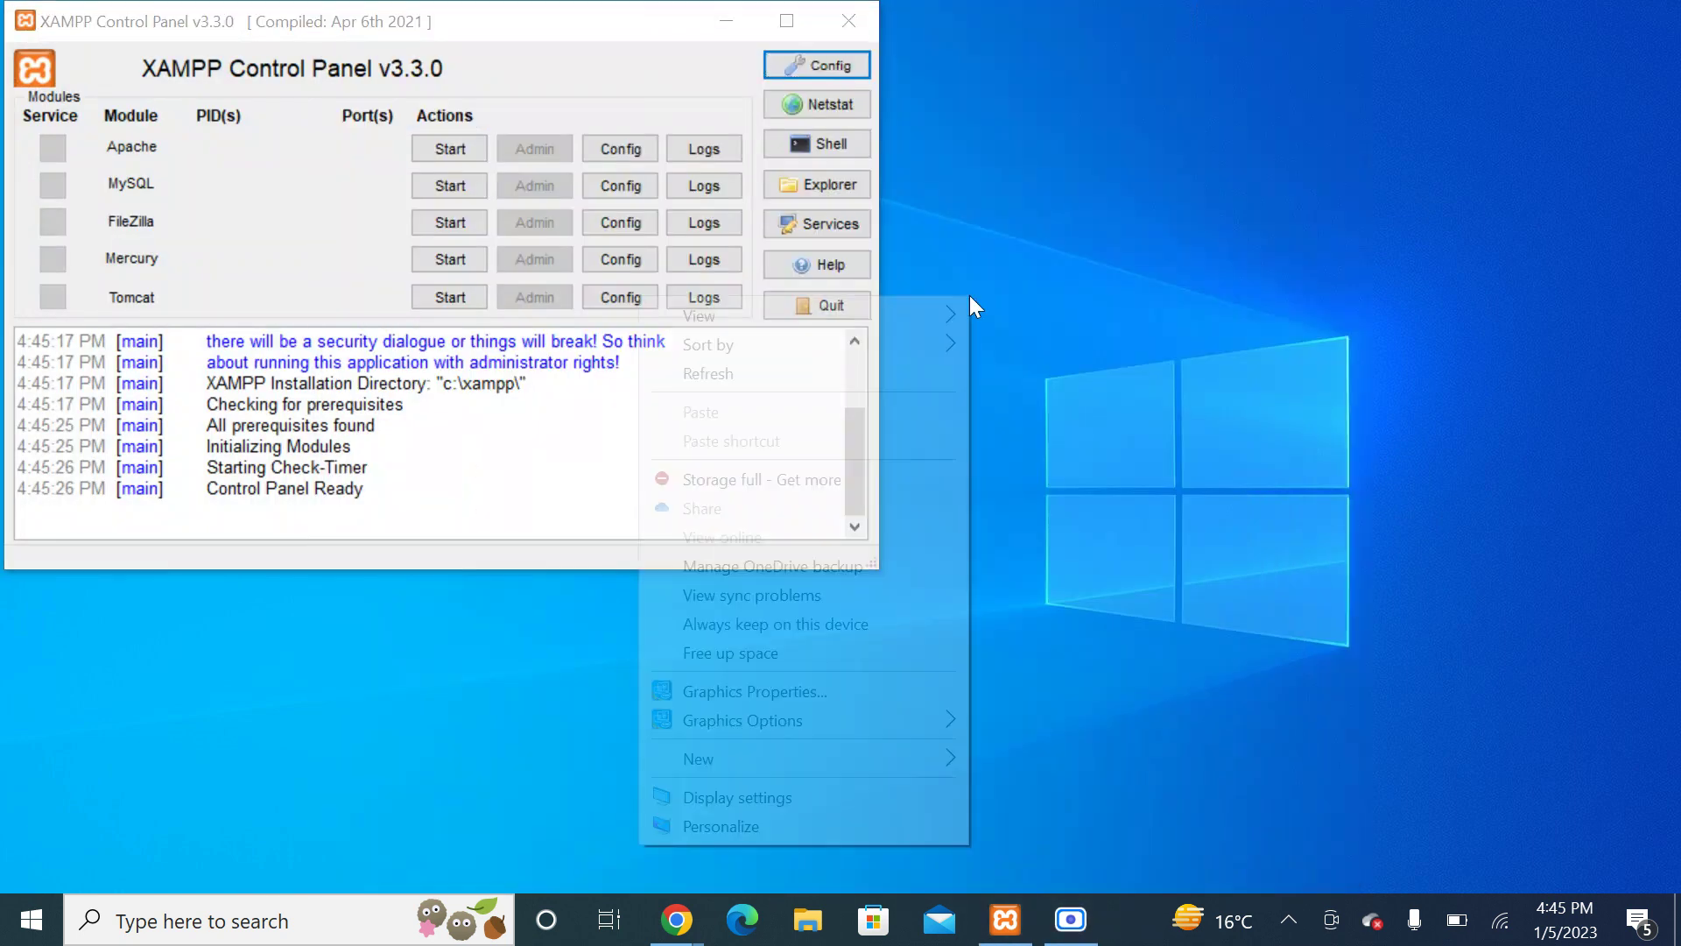
pyautogui.click(828, 367)
pyautogui.click(726, 21)
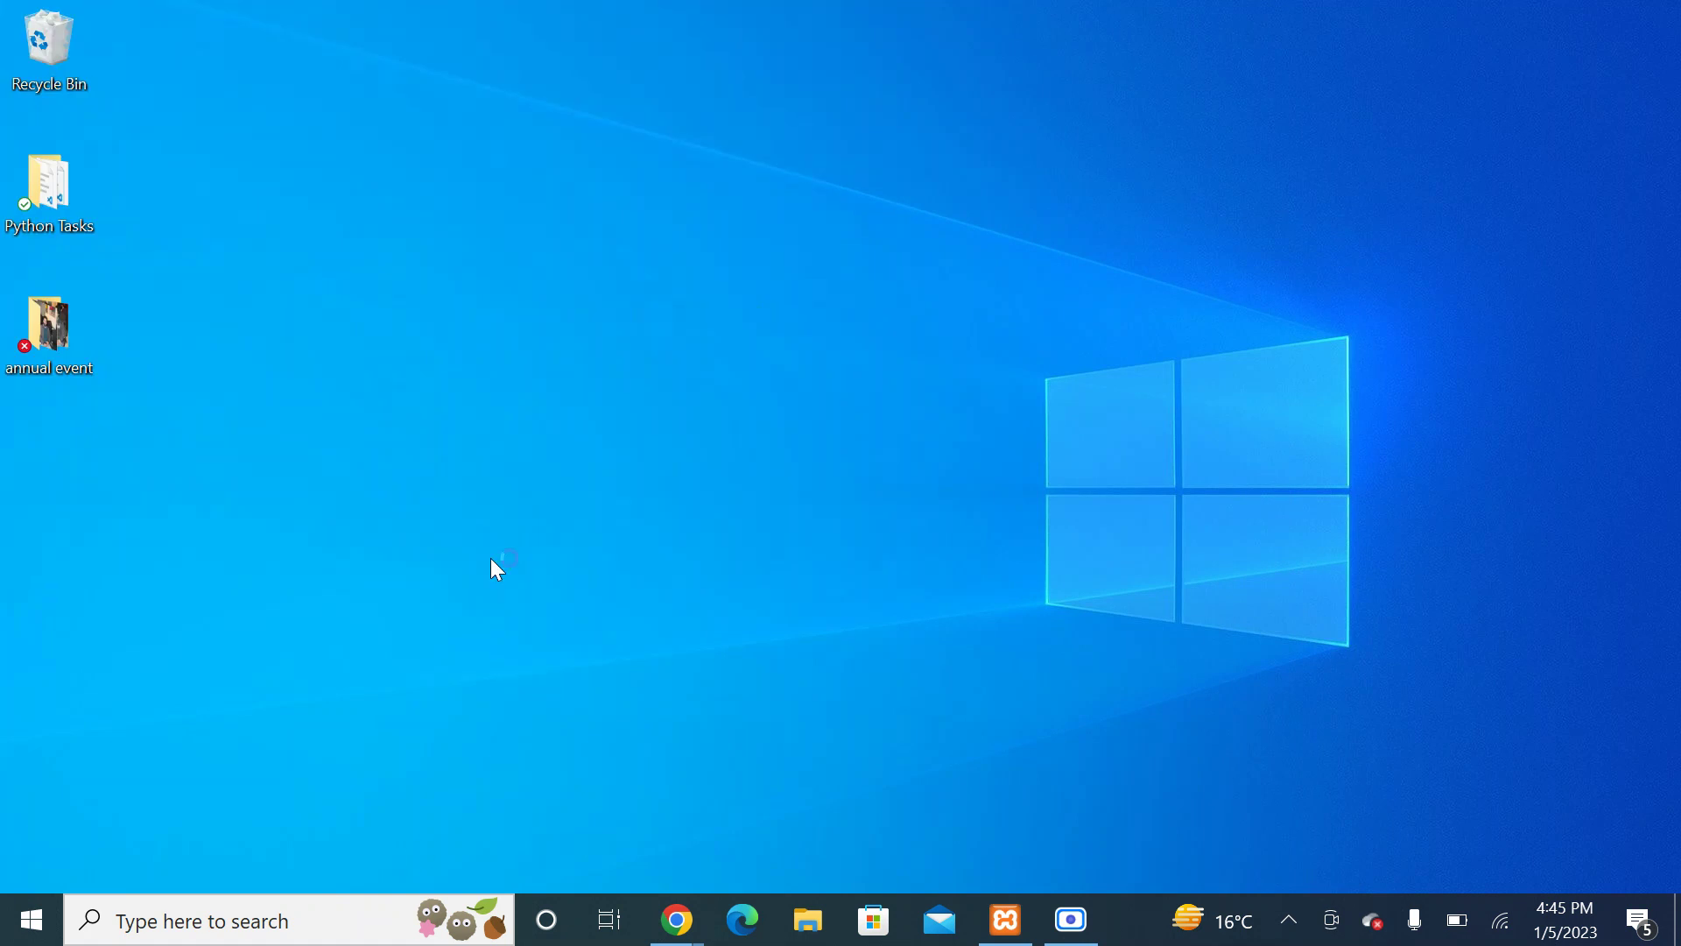
pyautogui.click(323, 934)
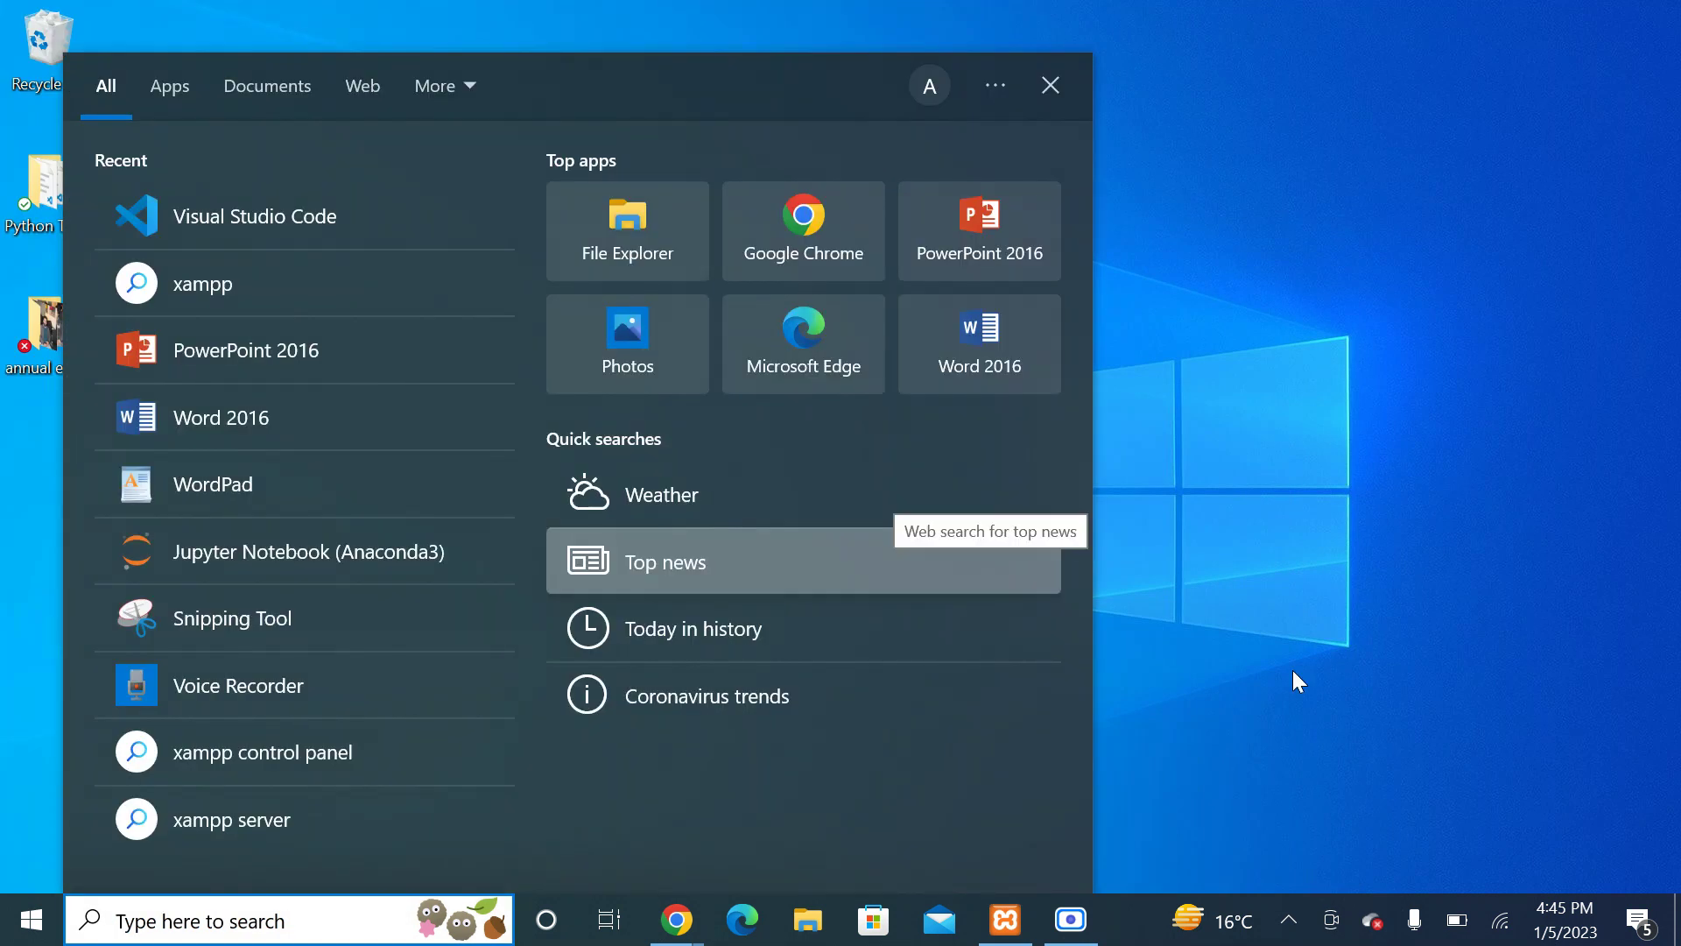
# Step: Launch VS Code from recent apps, close the missing index.html tab, and start a new untitled file
pyautogui.click(254, 216)
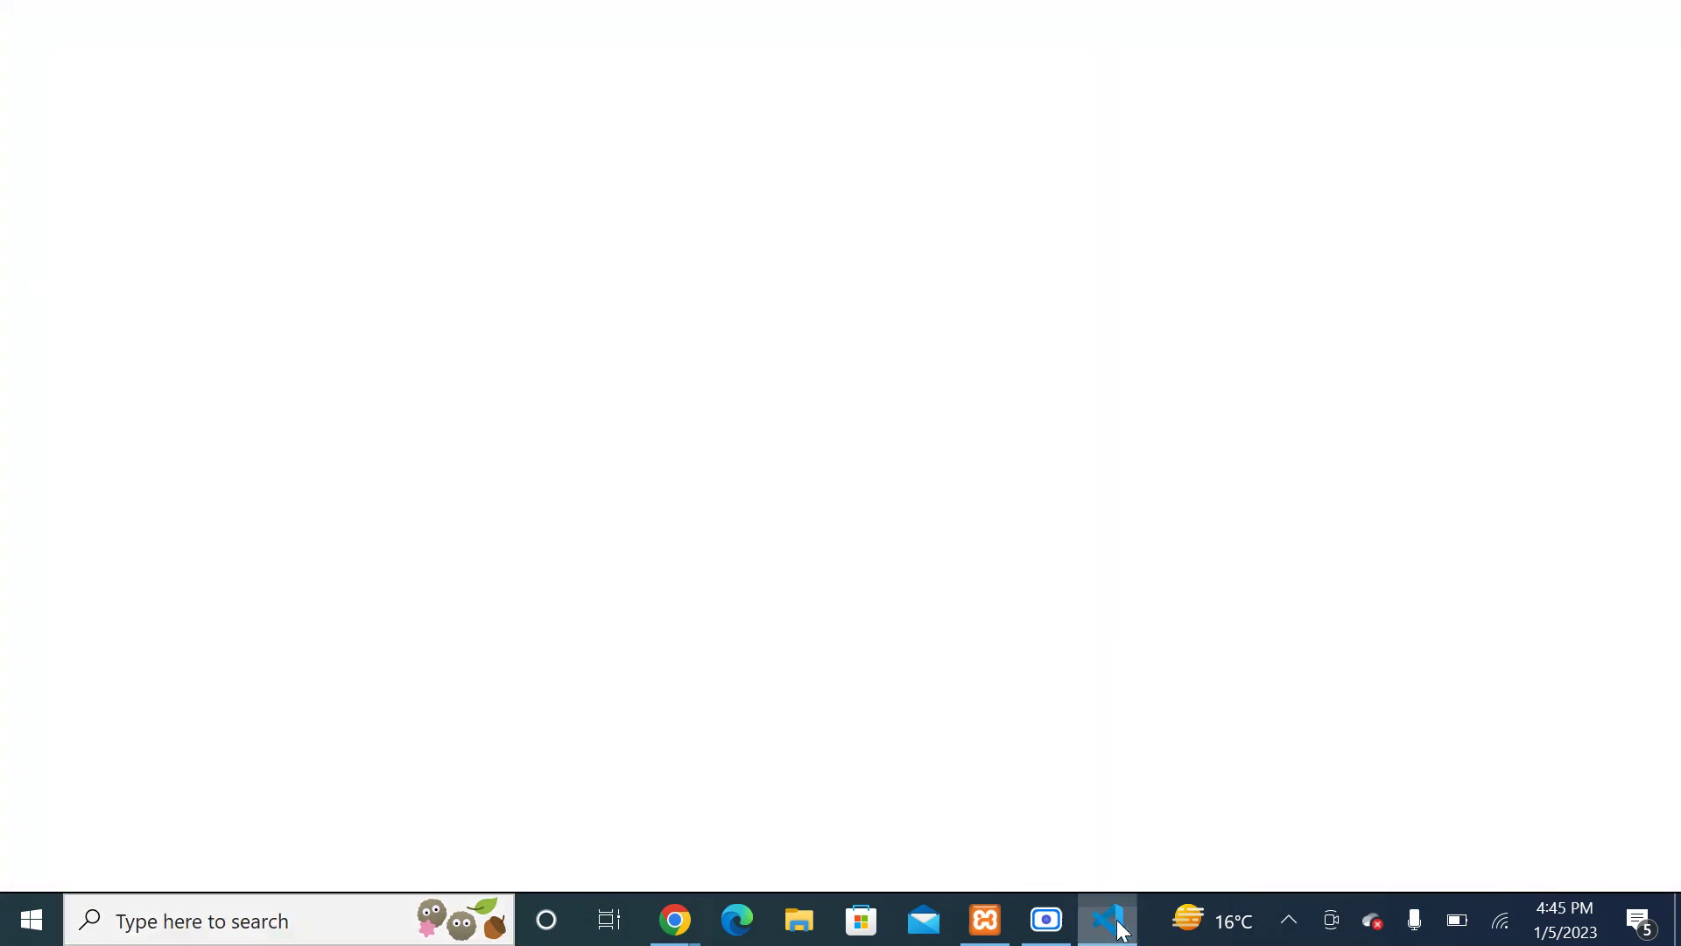
pyautogui.moveTo(1111, 920)
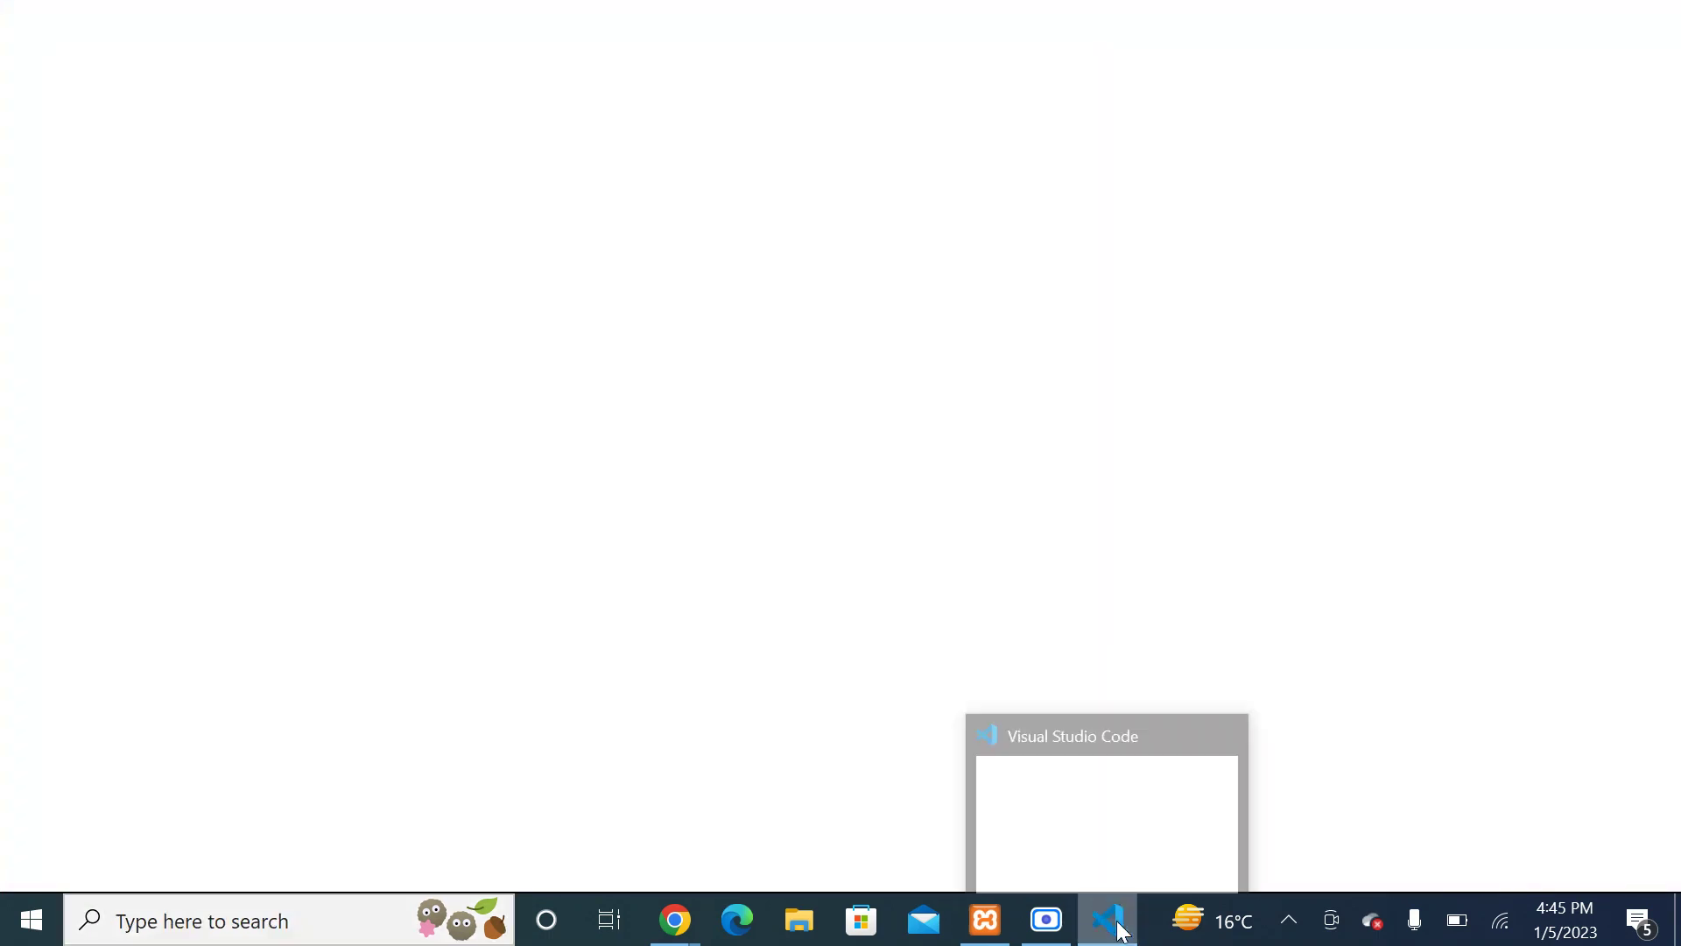
pyautogui.click(1106, 845)
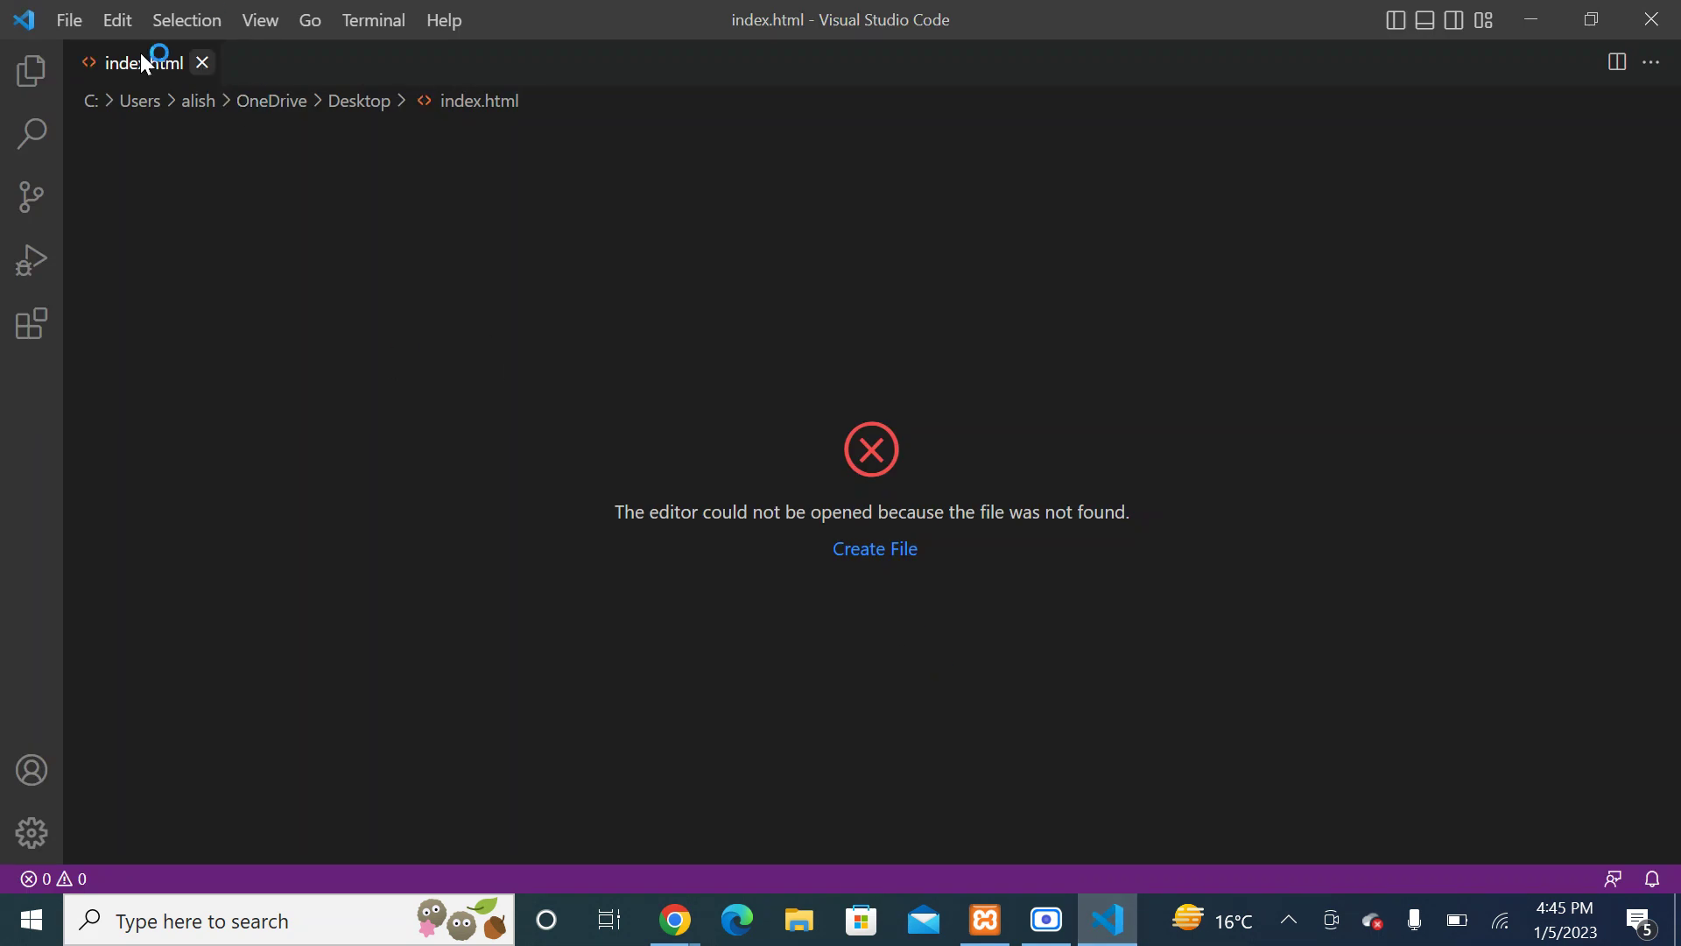
pyautogui.click(203, 63)
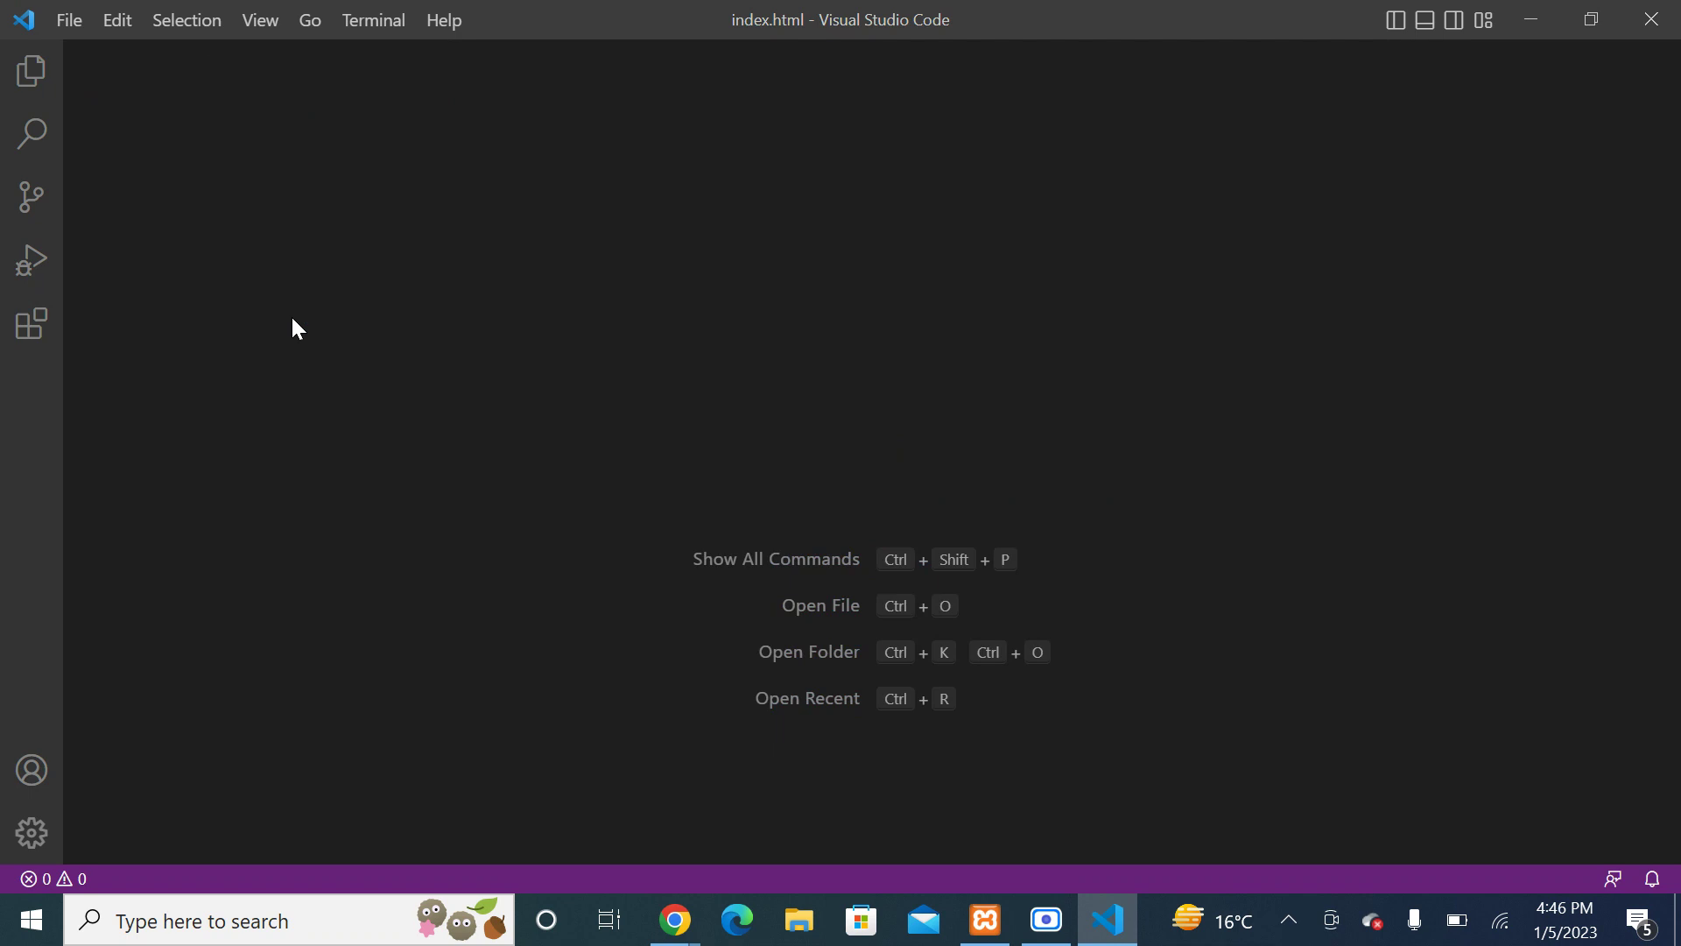
pyautogui.hotkey('ctrl', 'n')
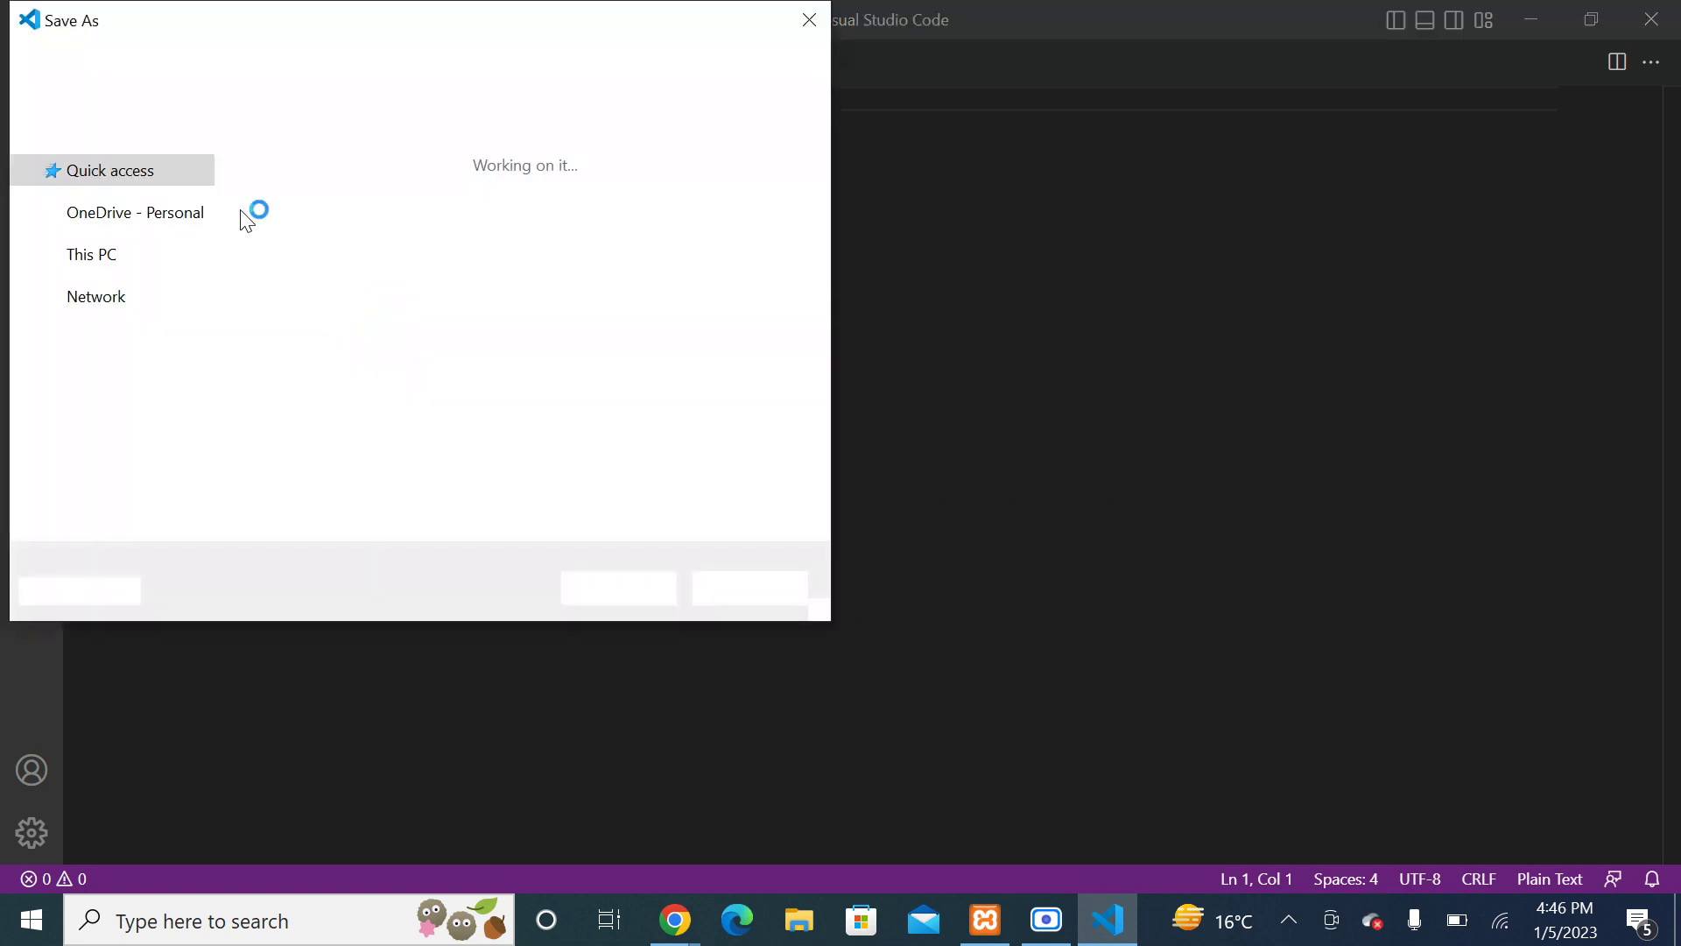
# Step: Save the untitled file to the Desktop as index.html with the All Files type
pyautogui.click(110, 204)
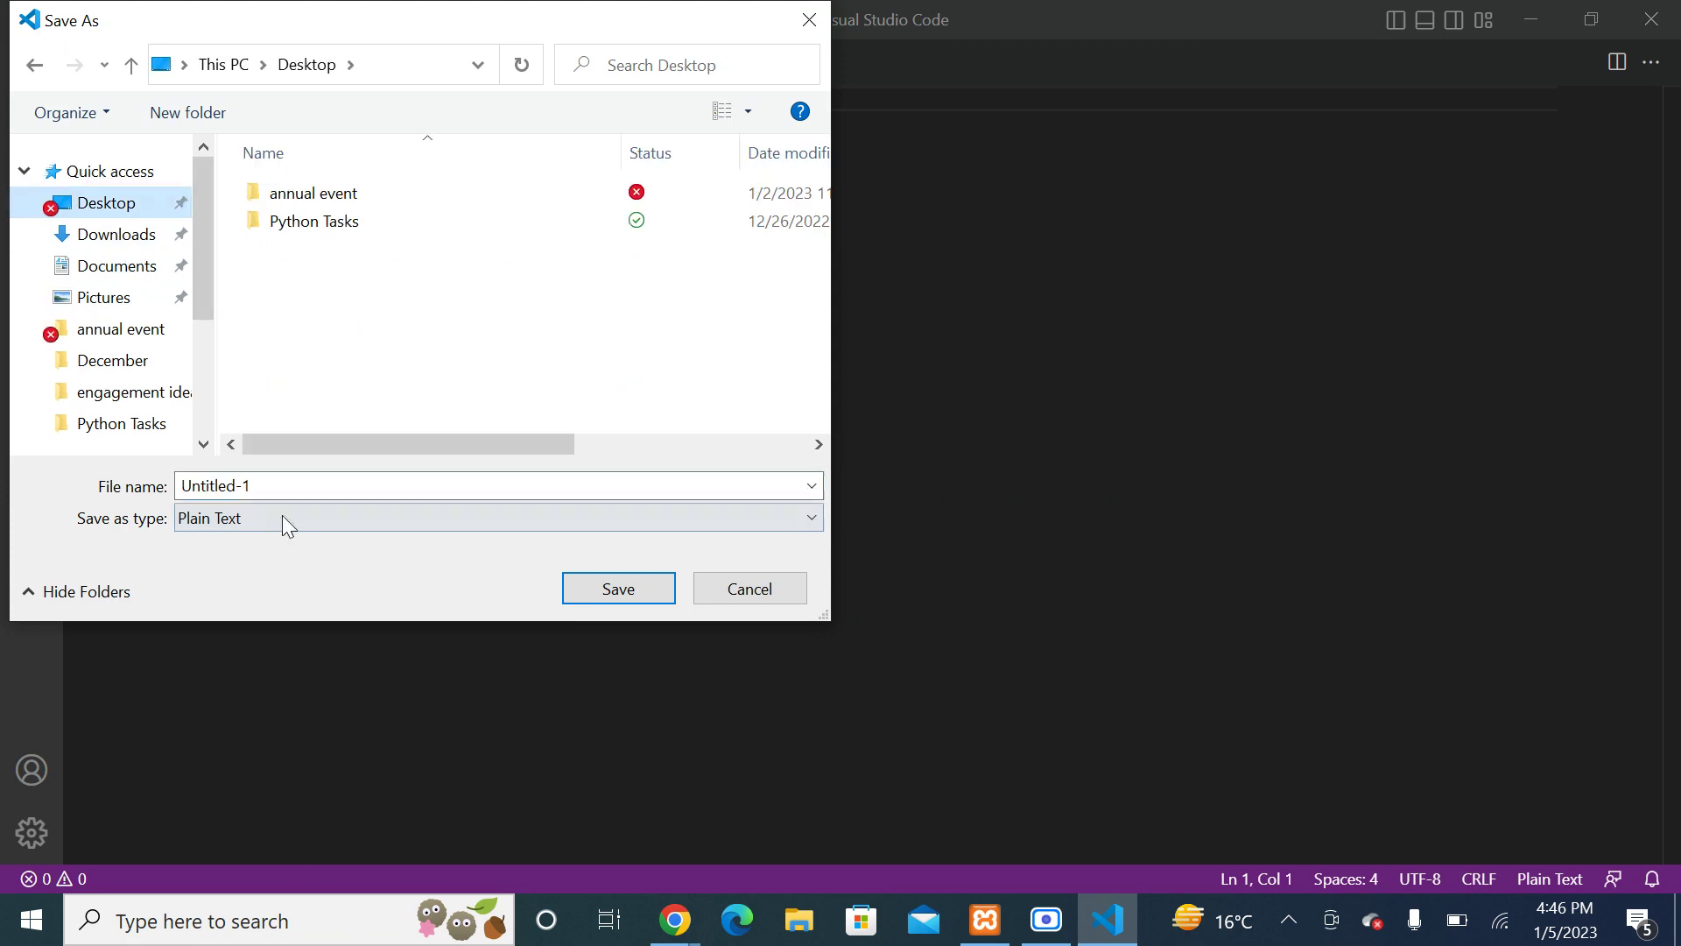
pyautogui.click(277, 481)
pyautogui.write('index.ht')
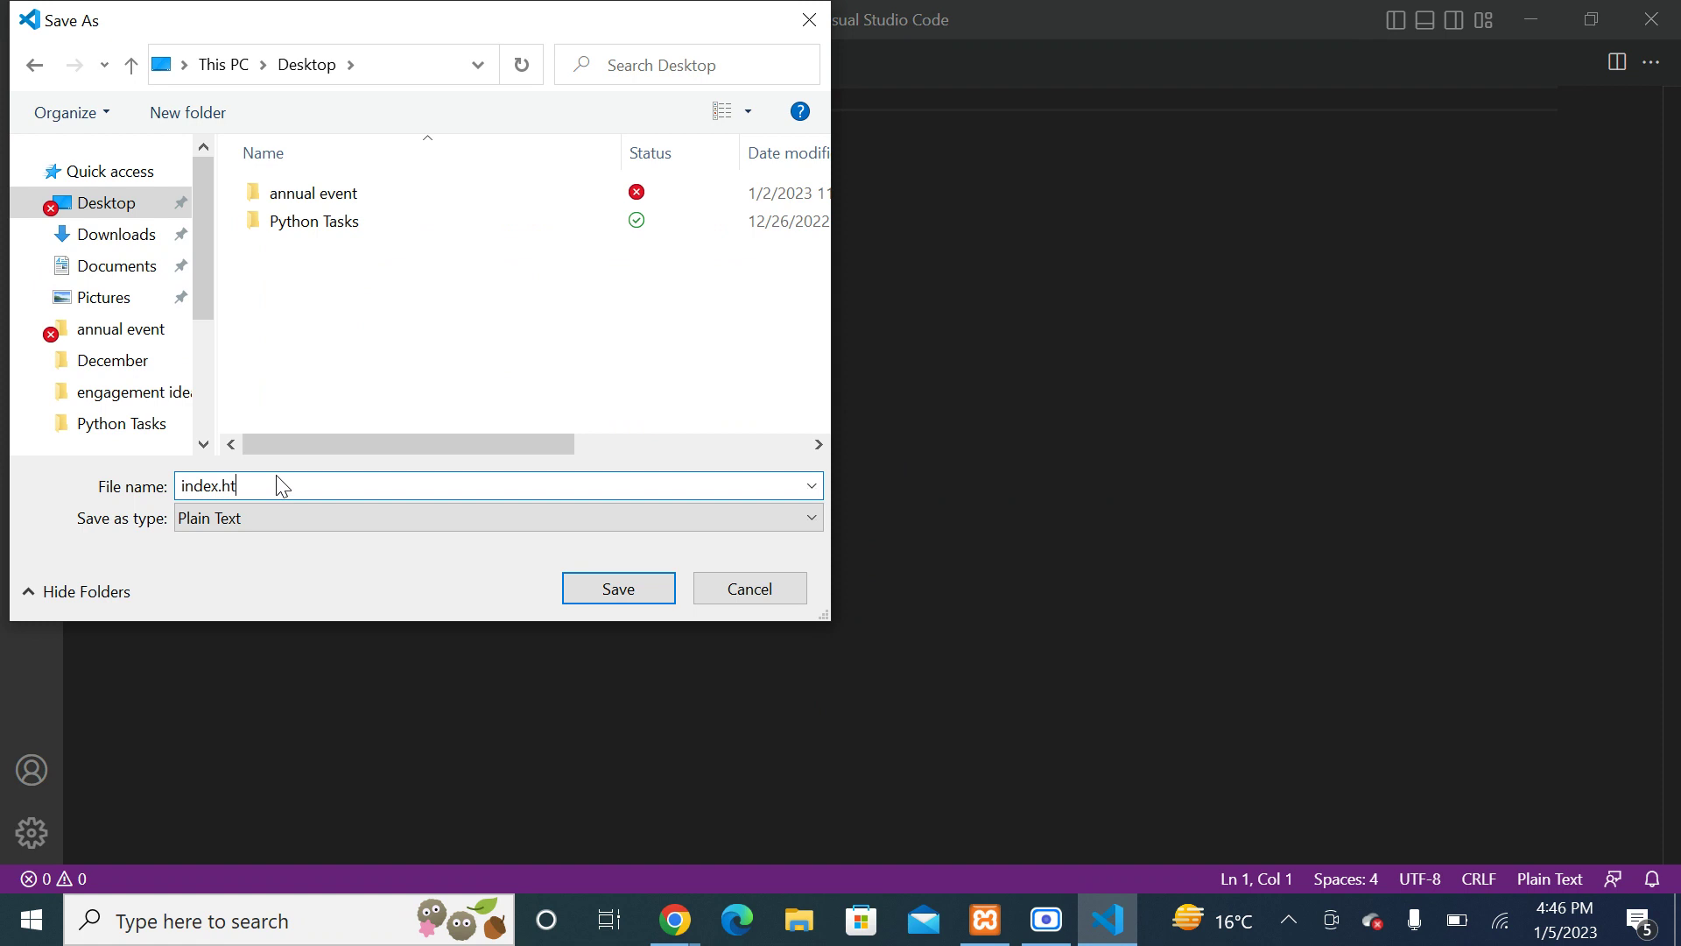
pyautogui.write('ml')
pyautogui.click(267, 521)
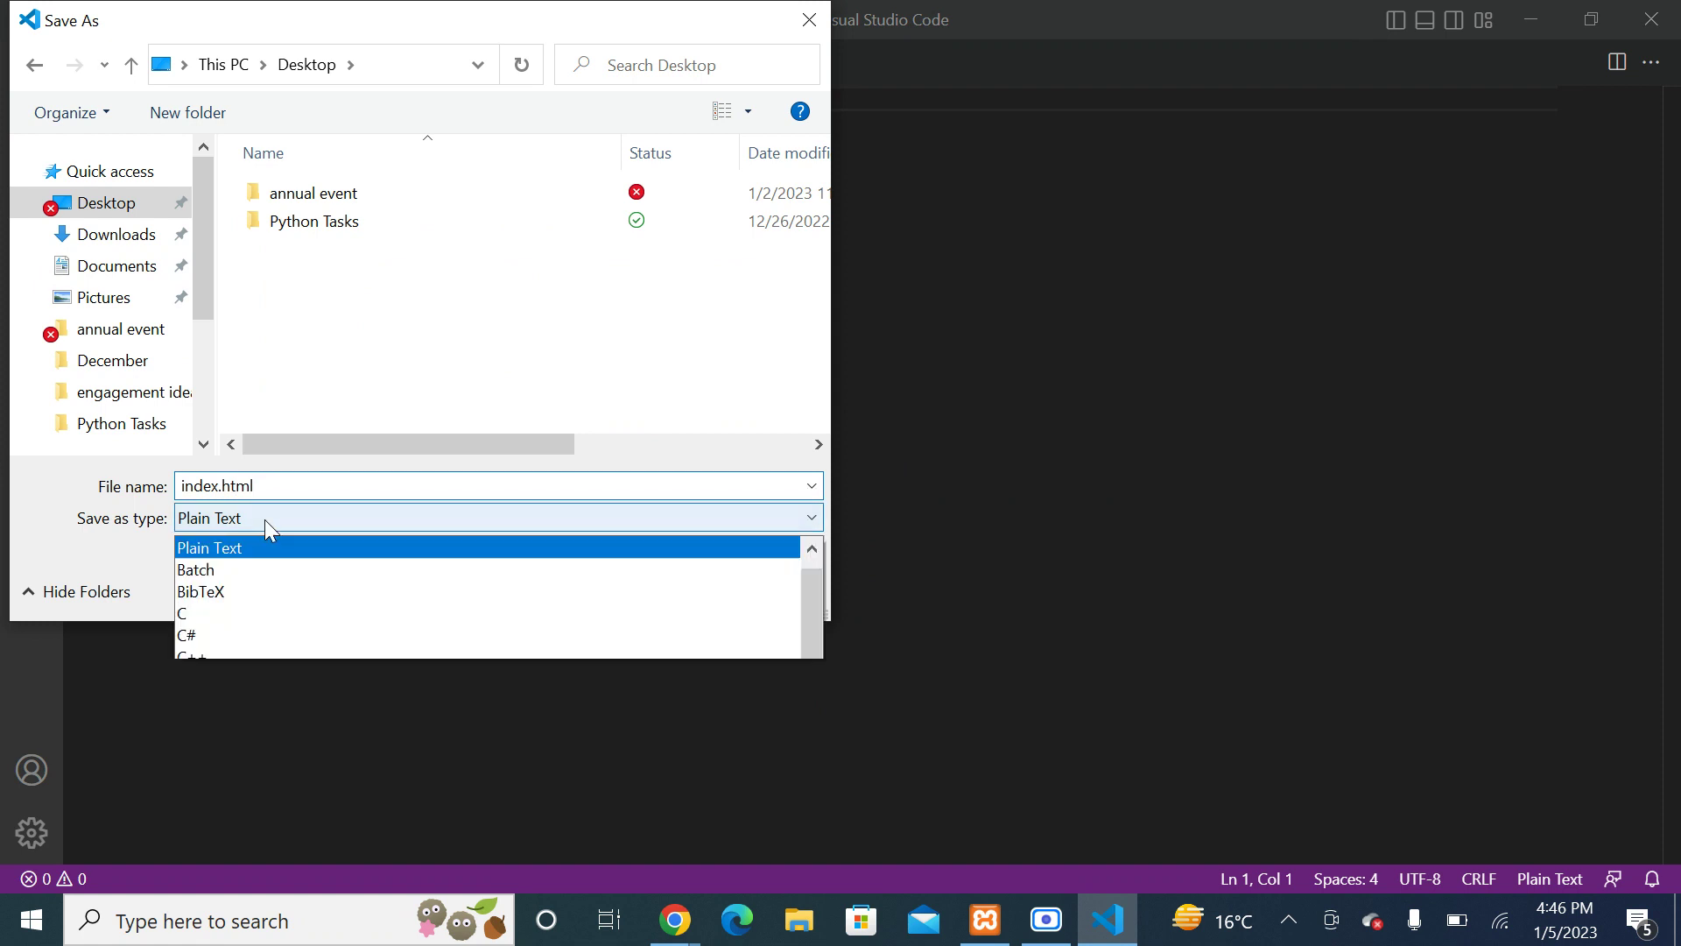
pyautogui.moveTo(811, 265); pyautogui.dragTo(822, 81)
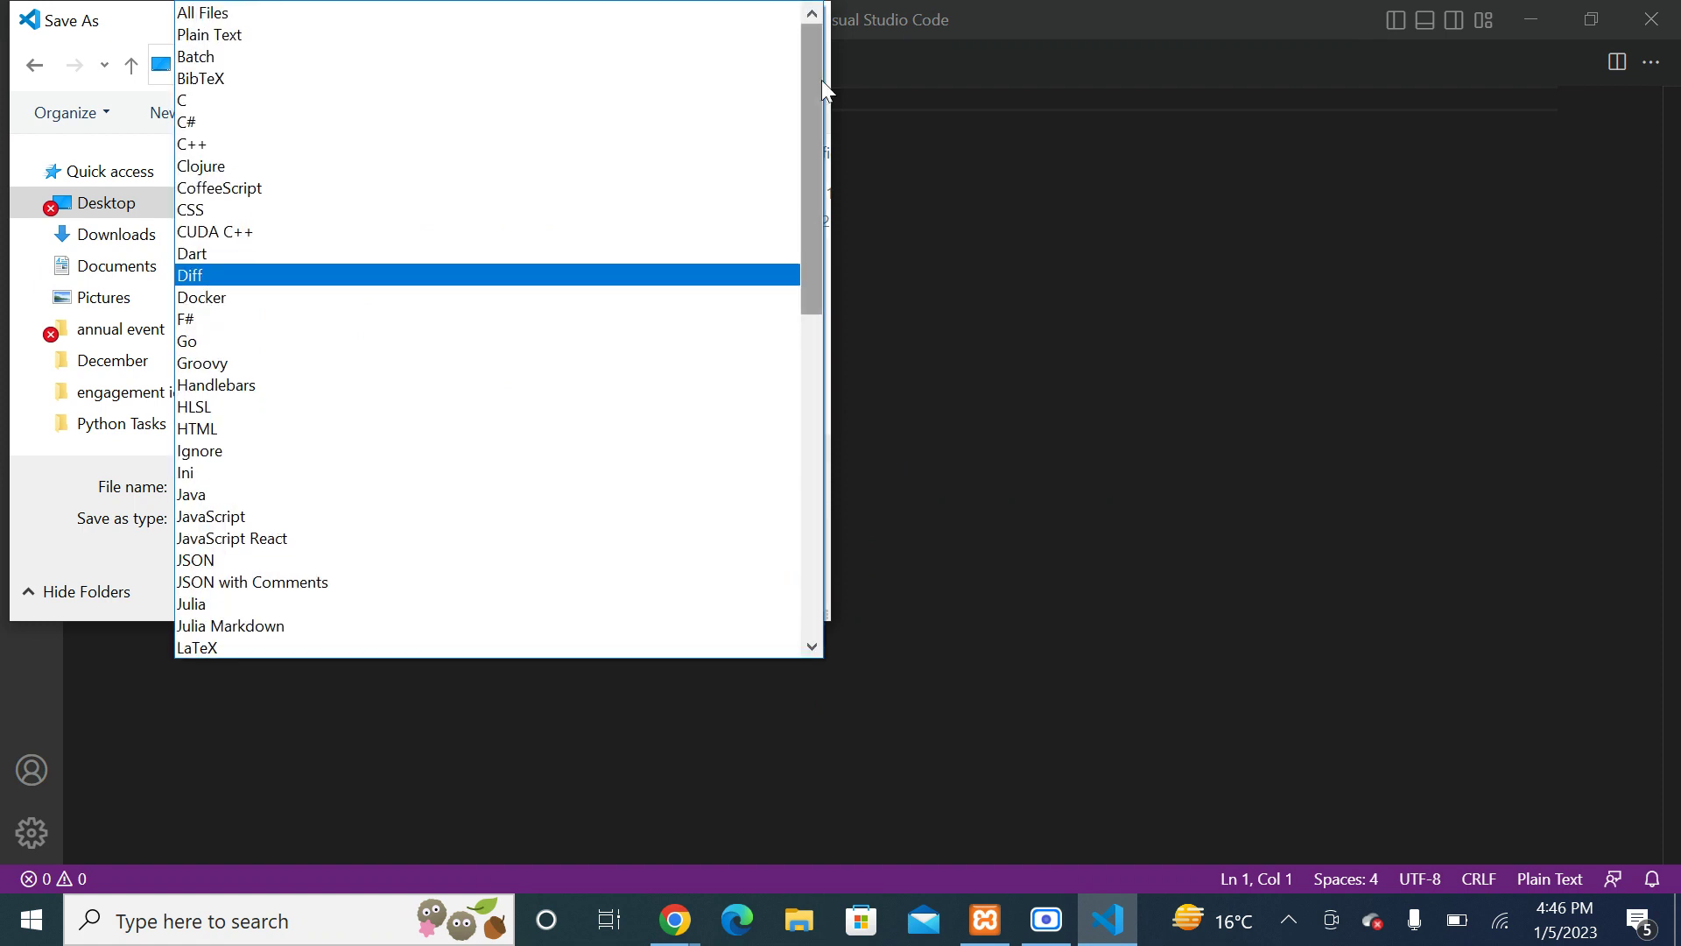
pyautogui.click(536, 11)
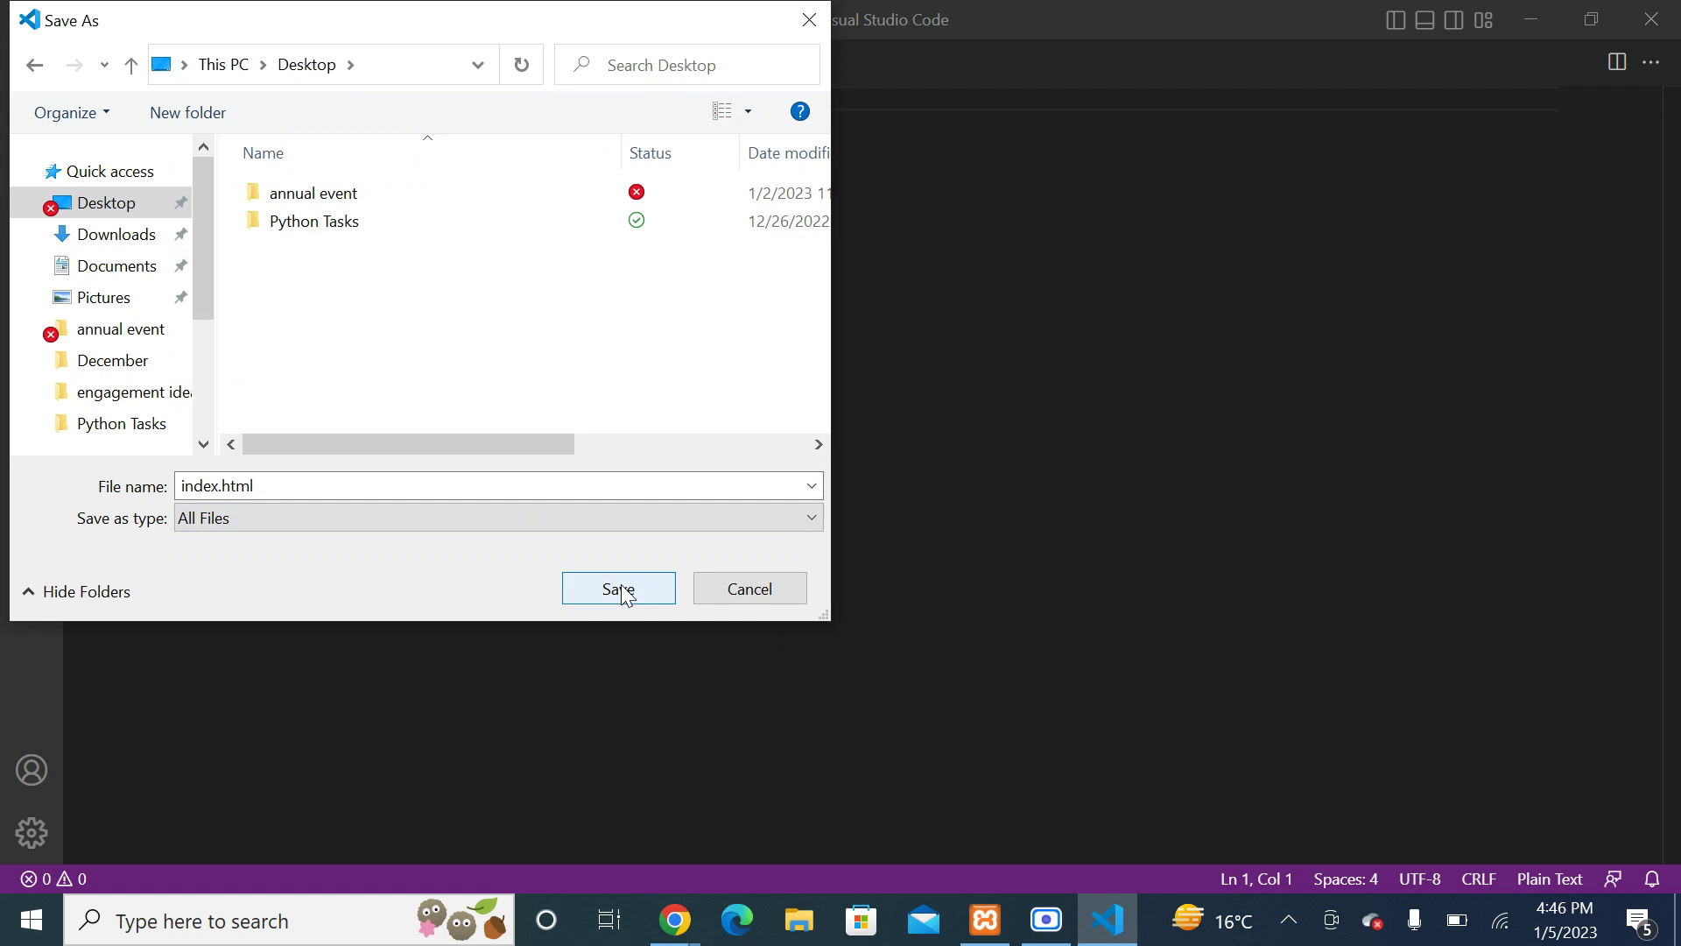
pyautogui.click(621, 586)
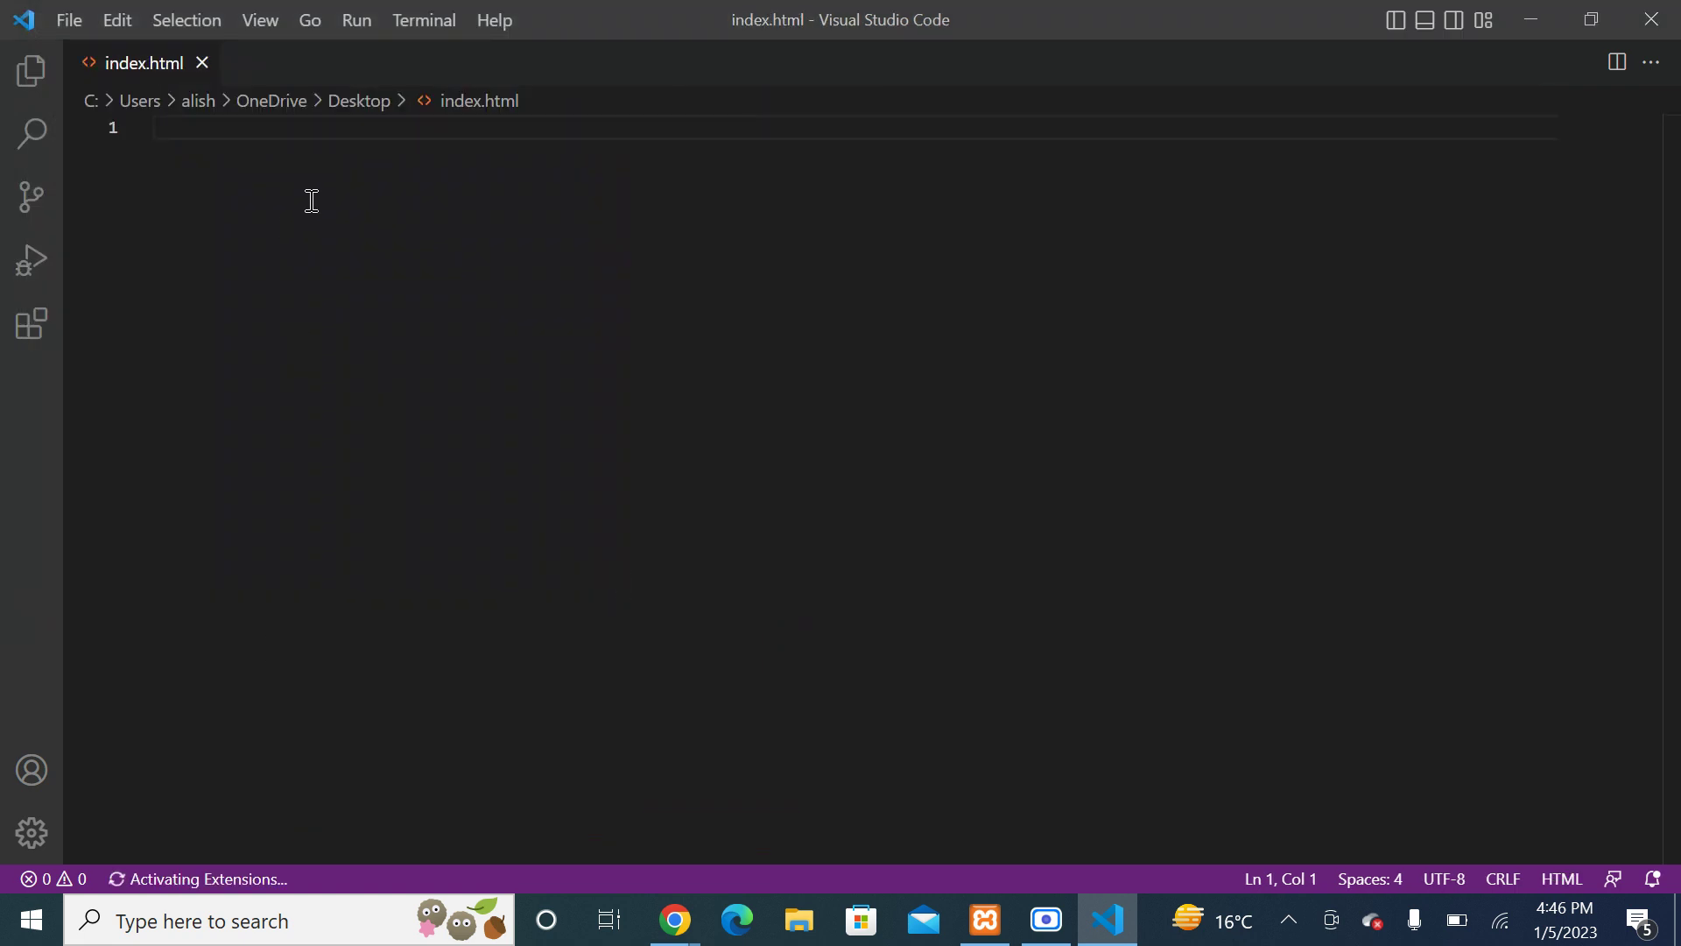
# Step: Expand an HTML boilerplate, add an h1 reading 'Heading1 here' on line 9, and save
pyautogui.write('doc')
pyautogui.press('Tab')
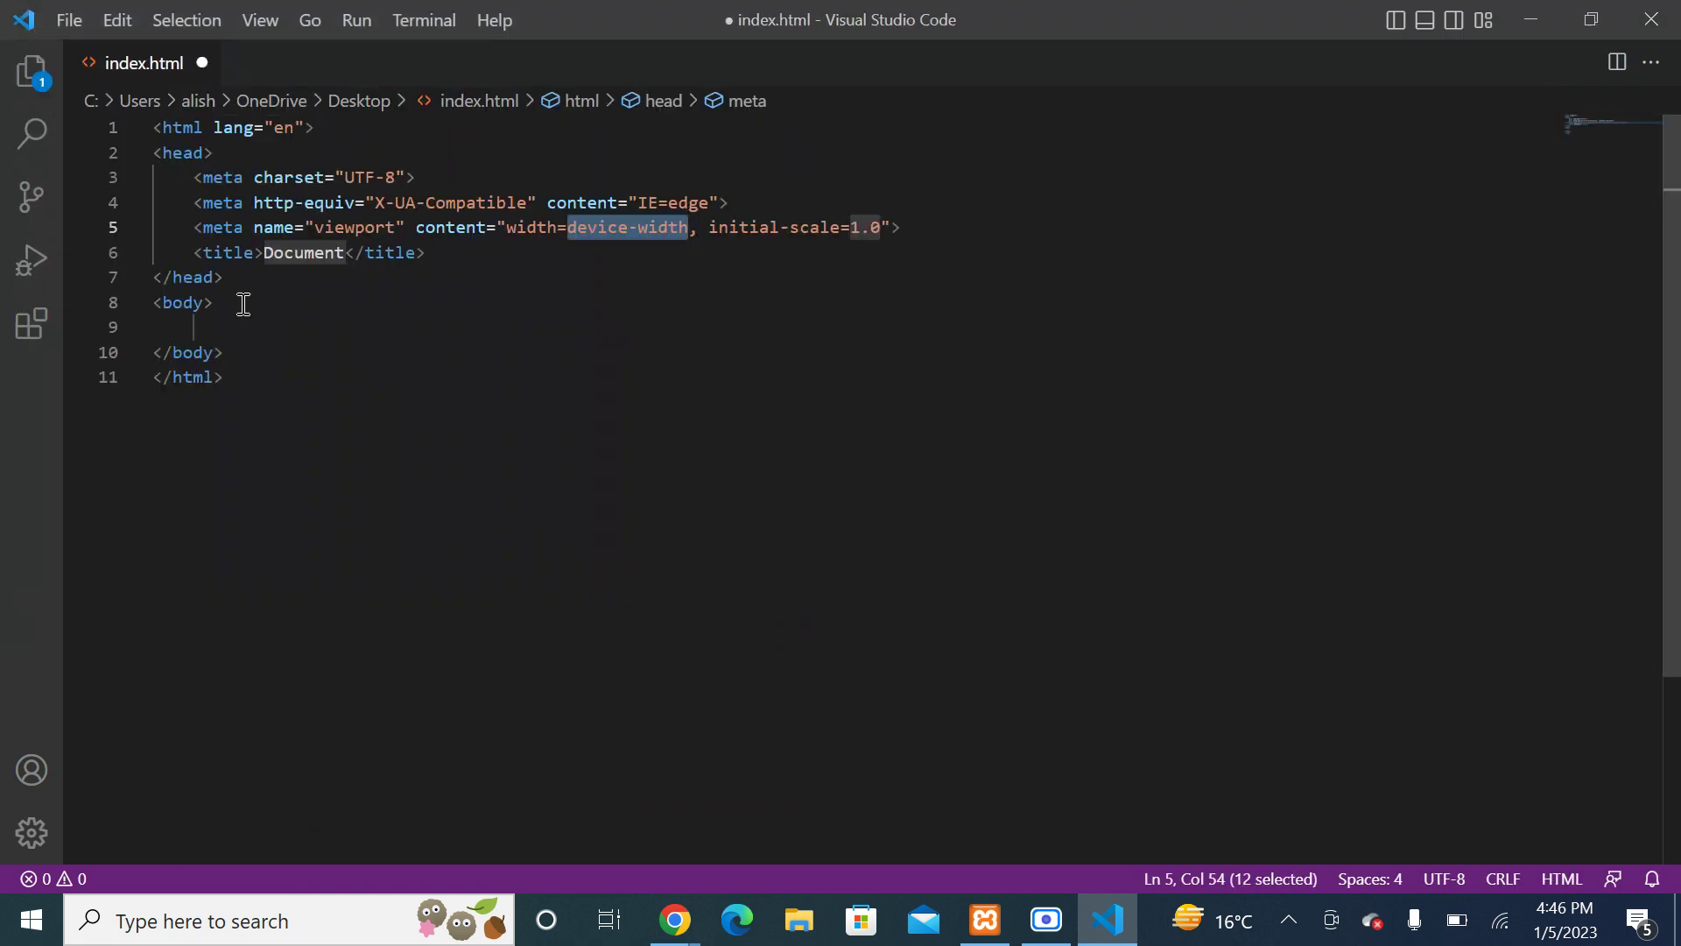
pyautogui.click(240, 303)
pyautogui.click(215, 324)
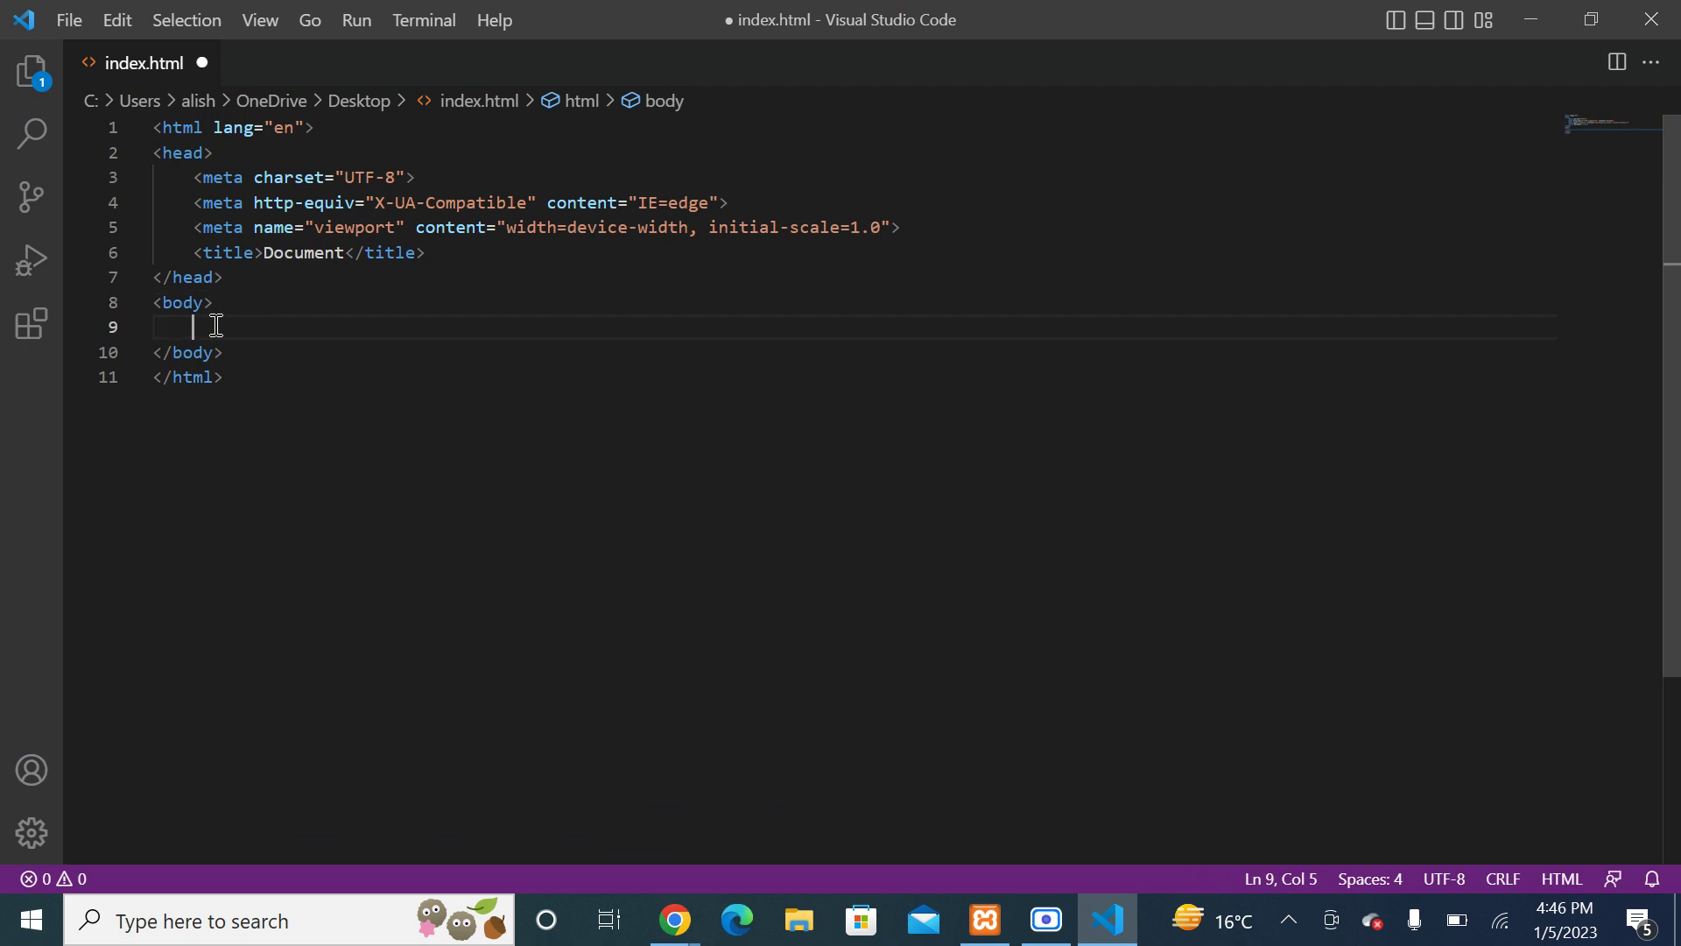
pyautogui.write('a')
pyautogui.press('BackSpace')
pyautogui.write('h1')
pyautogui.press('Tab')
pyautogui.write('Heading1')
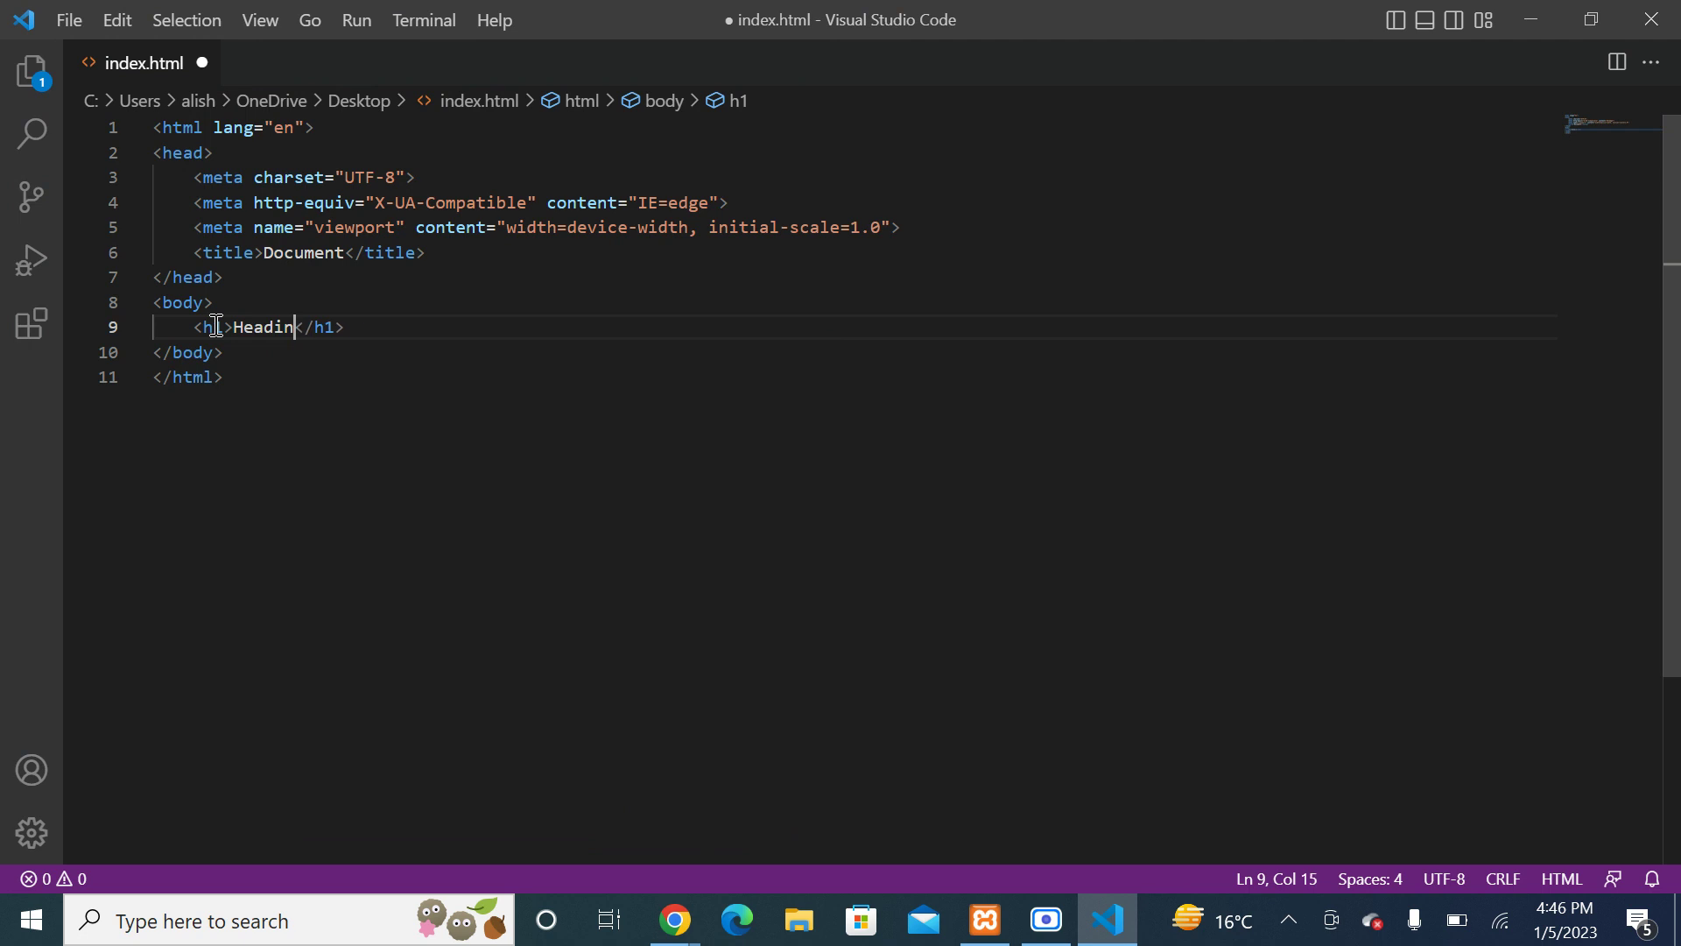
pyautogui.write(' here')
pyautogui.hotkey('ctrl', 's')
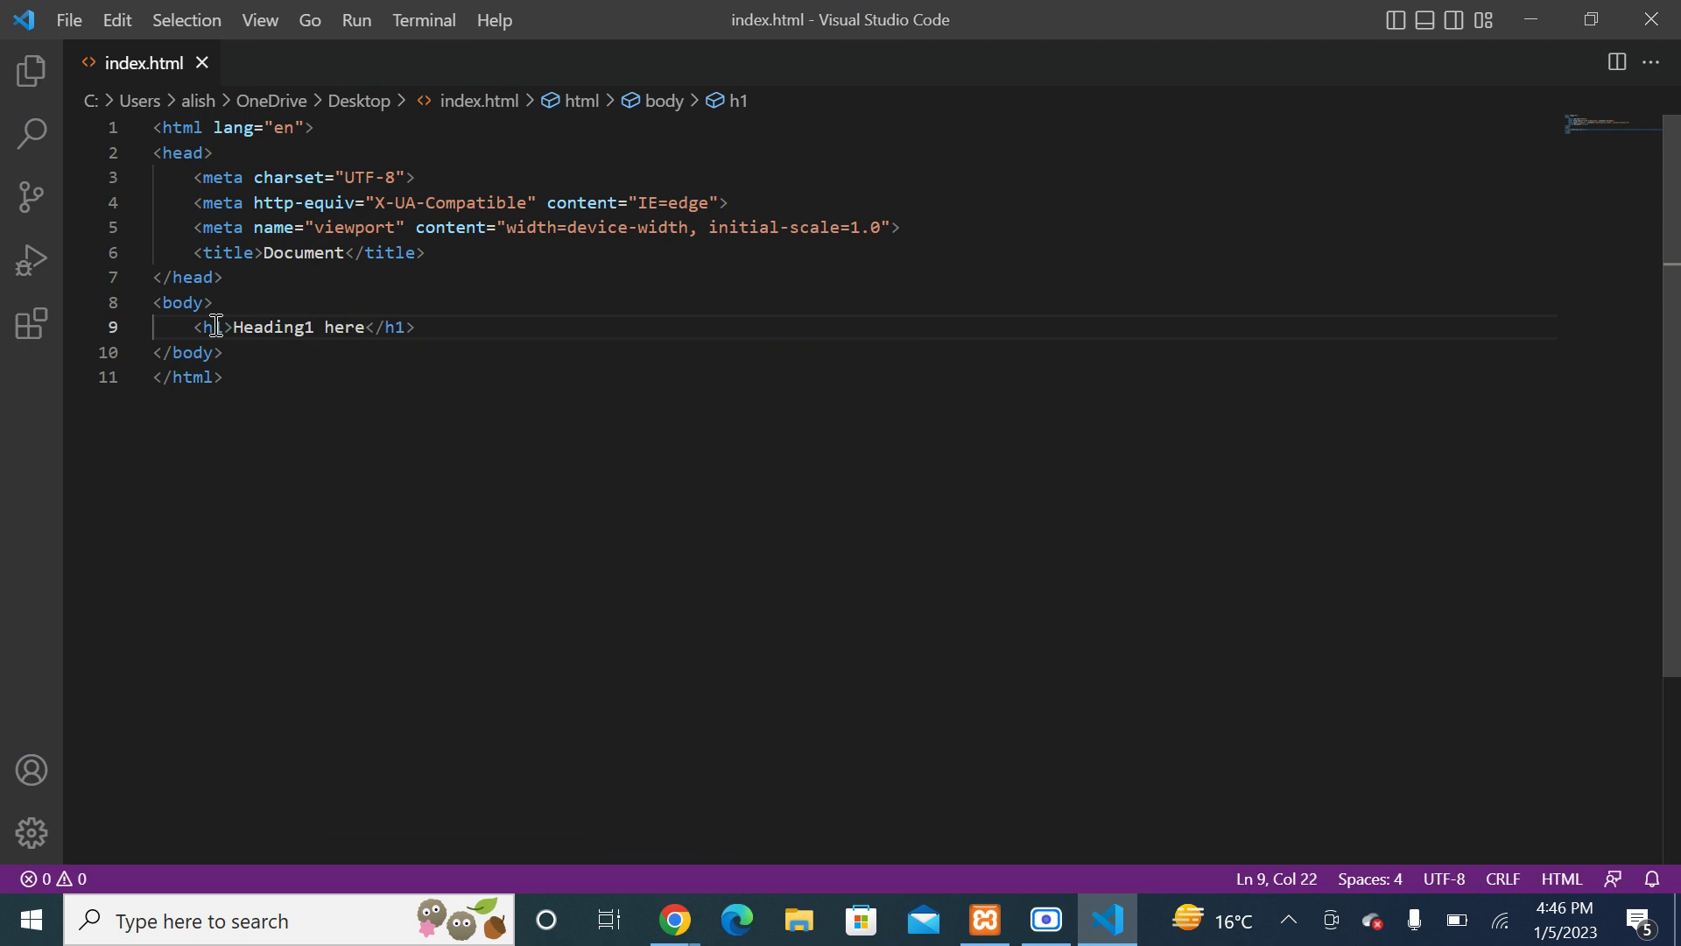
pyautogui.click(1534, 13)
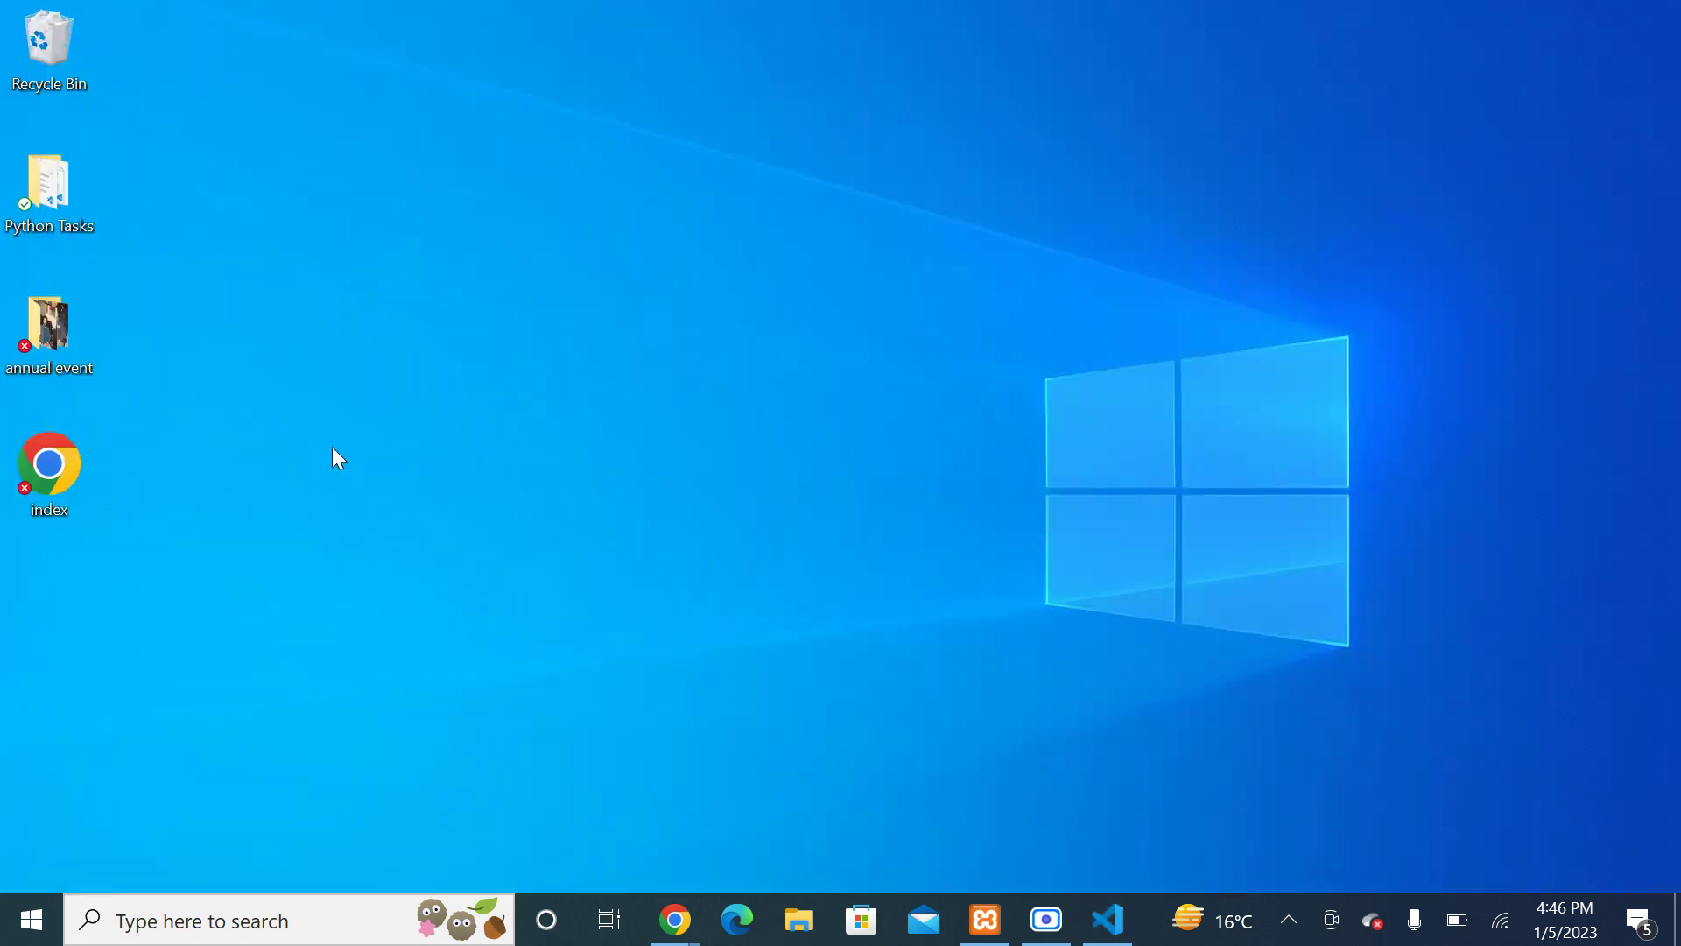
# Step: Open the desktop index.html in Chrome and check its 'Heading1 here' heading before returning to VS Code
pyautogui.doubleClick(49, 469)
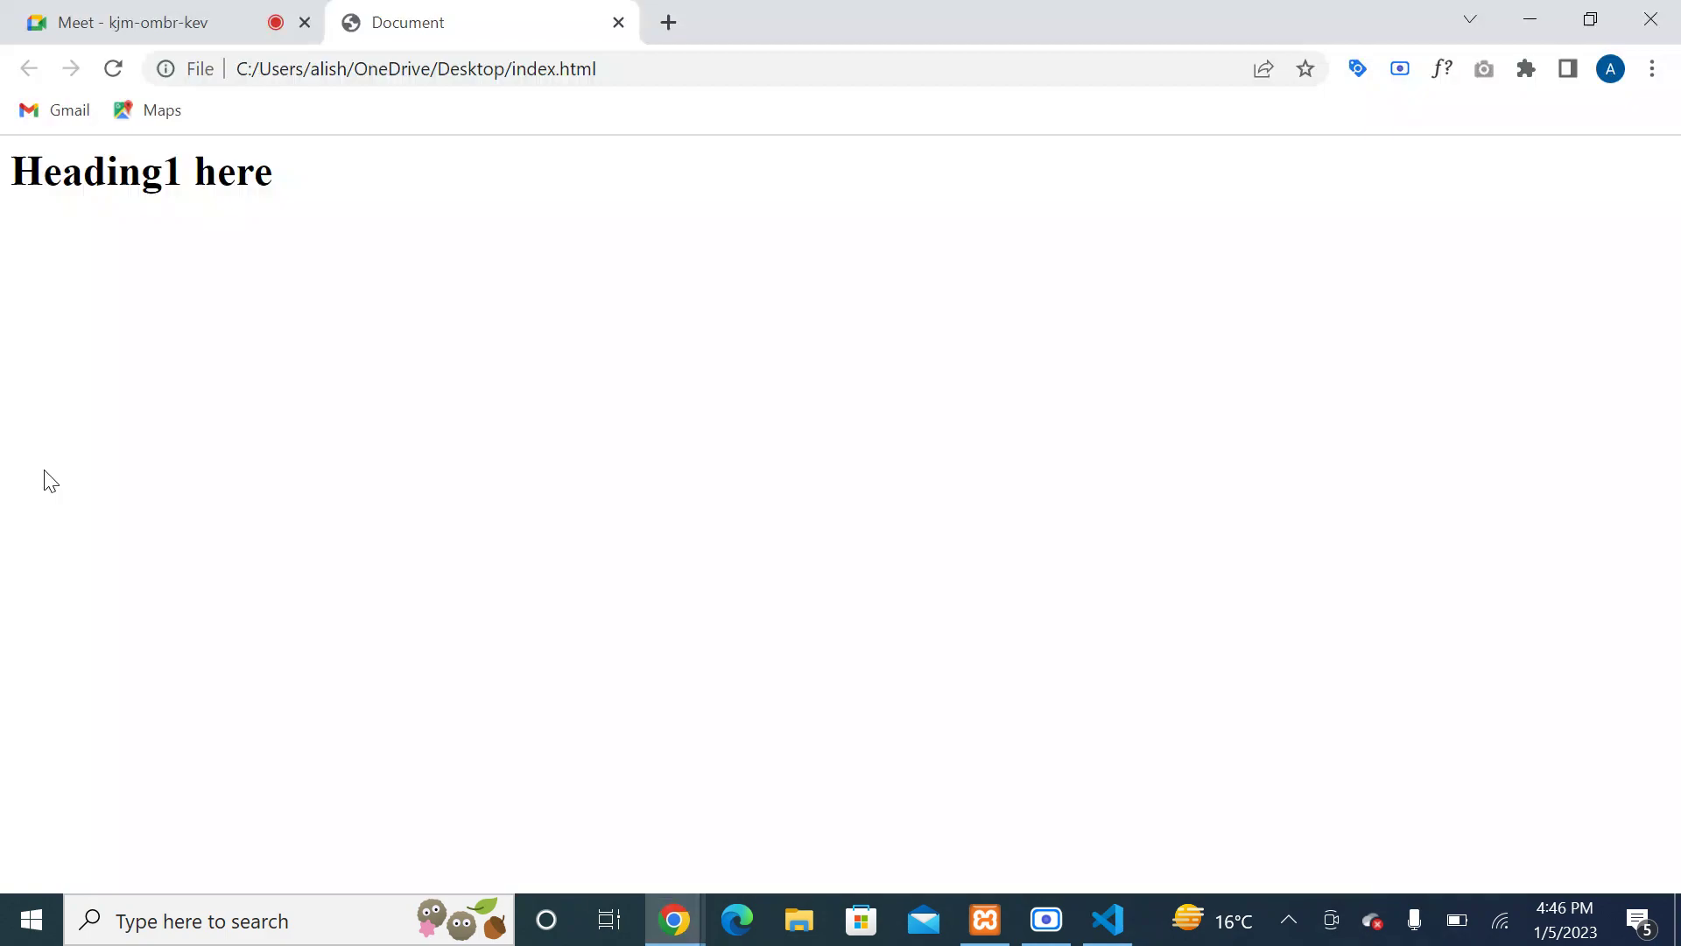
pyautogui.moveTo(282, 181); pyautogui.dragTo(8, 225)
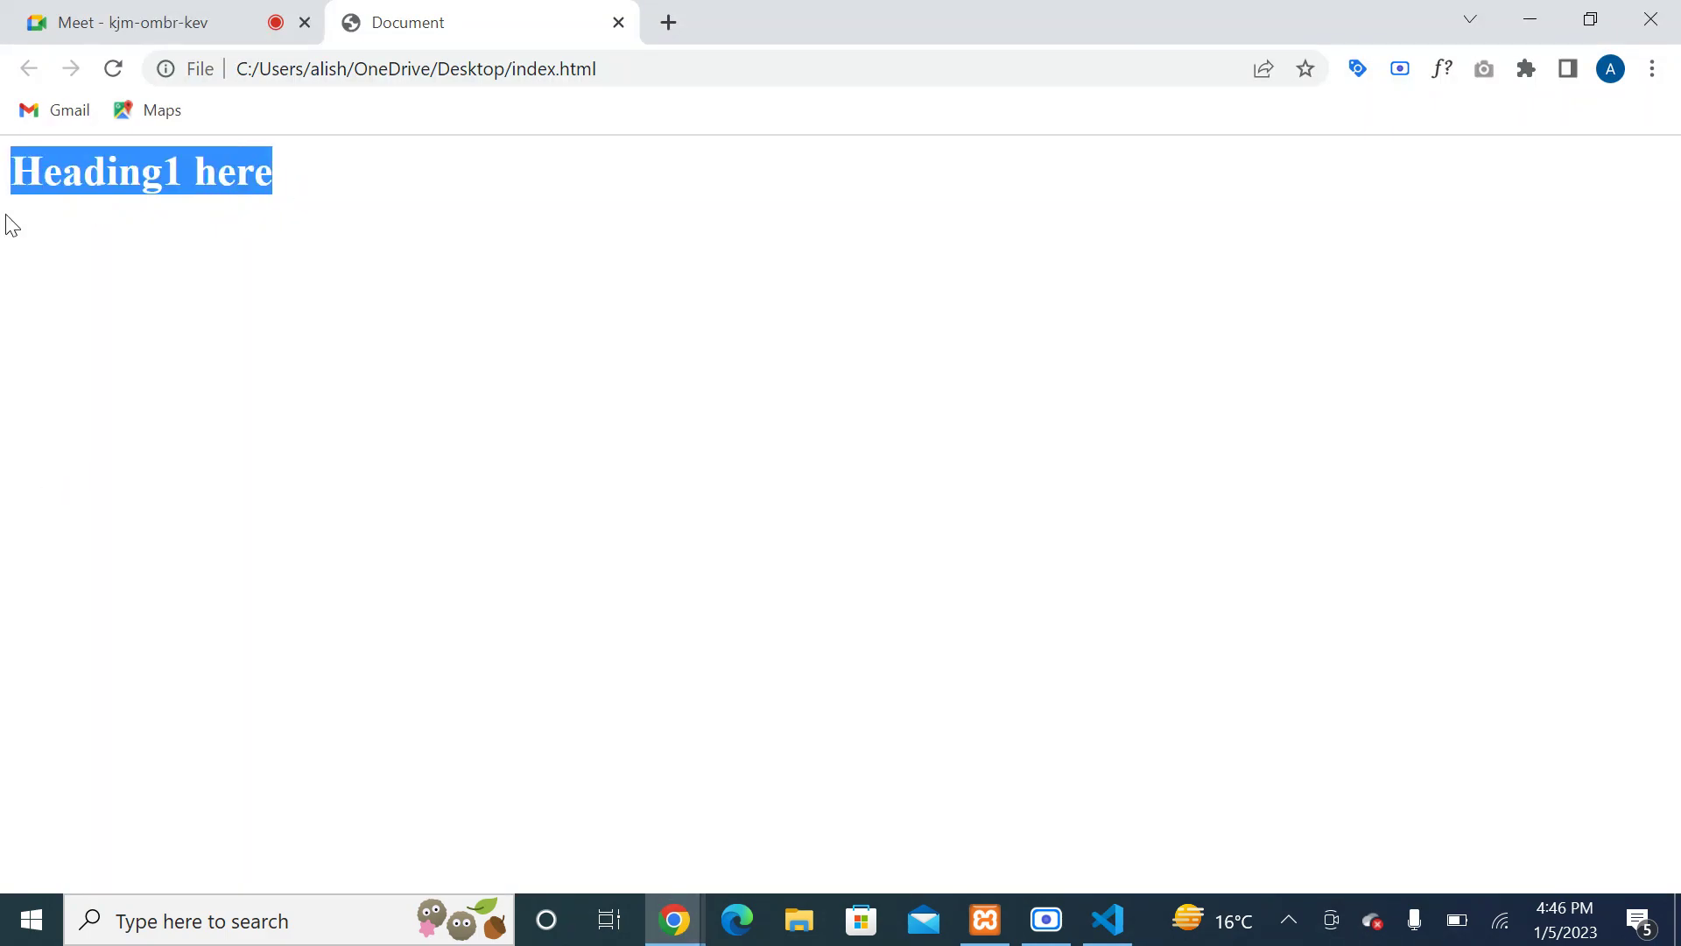
pyautogui.click(501, 145)
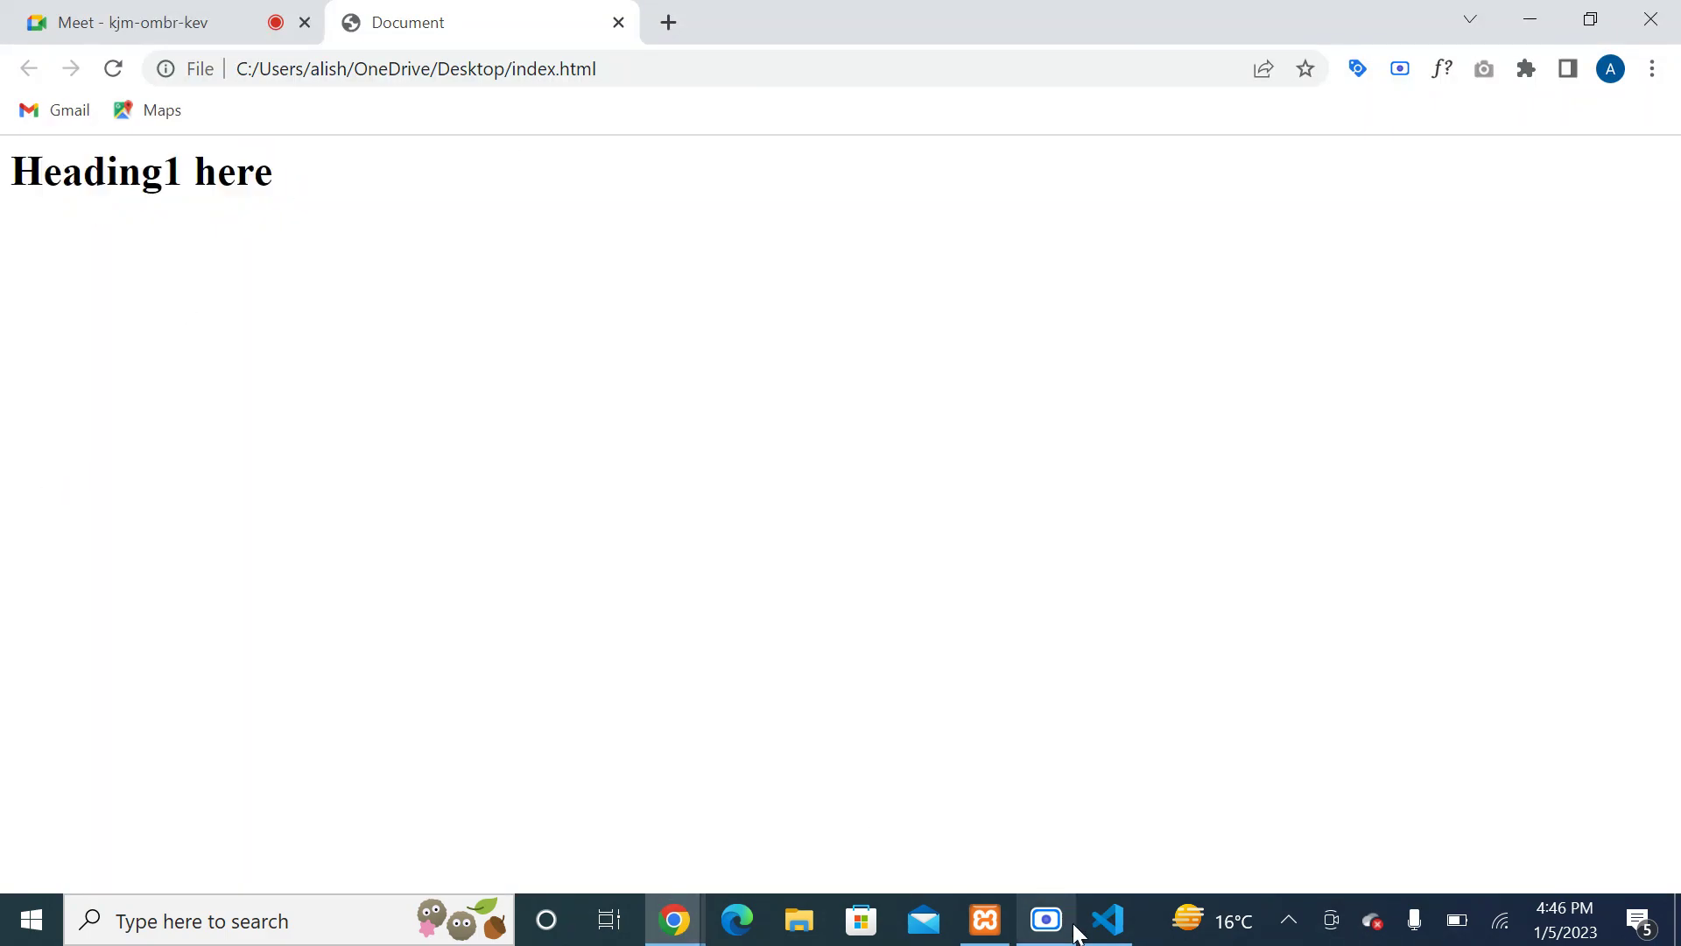
pyautogui.click(1108, 919)
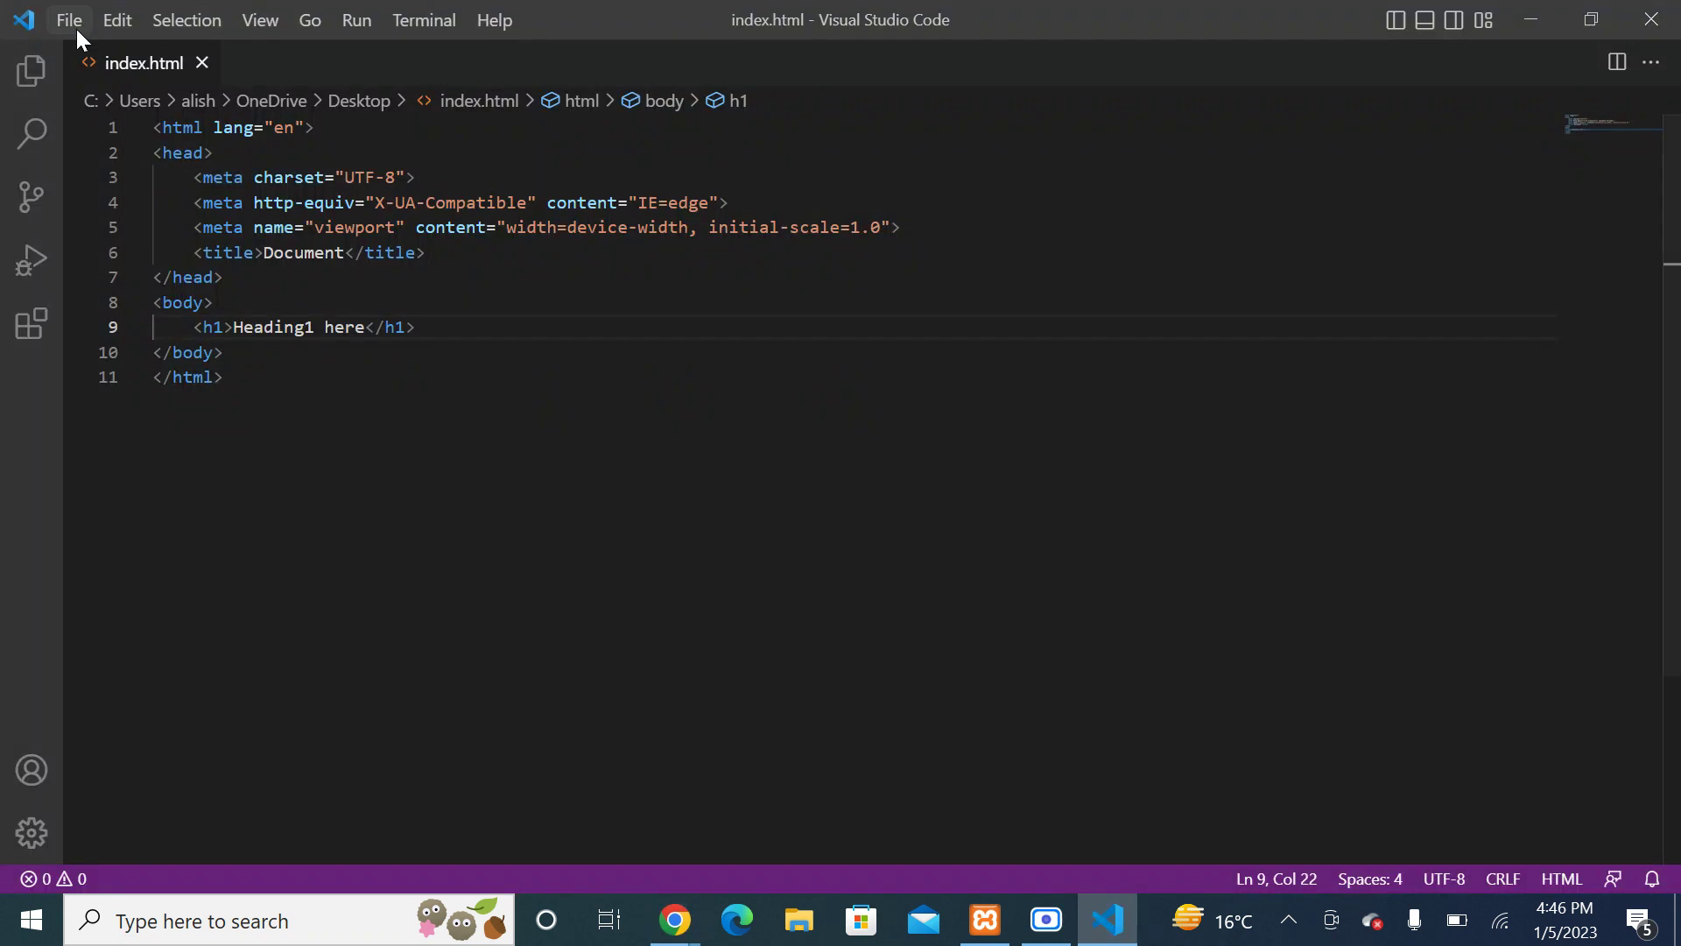
# Step: Use Save As to append .php to index.html, choose All Files, and save to the Desktop
pyautogui.click(77, 23)
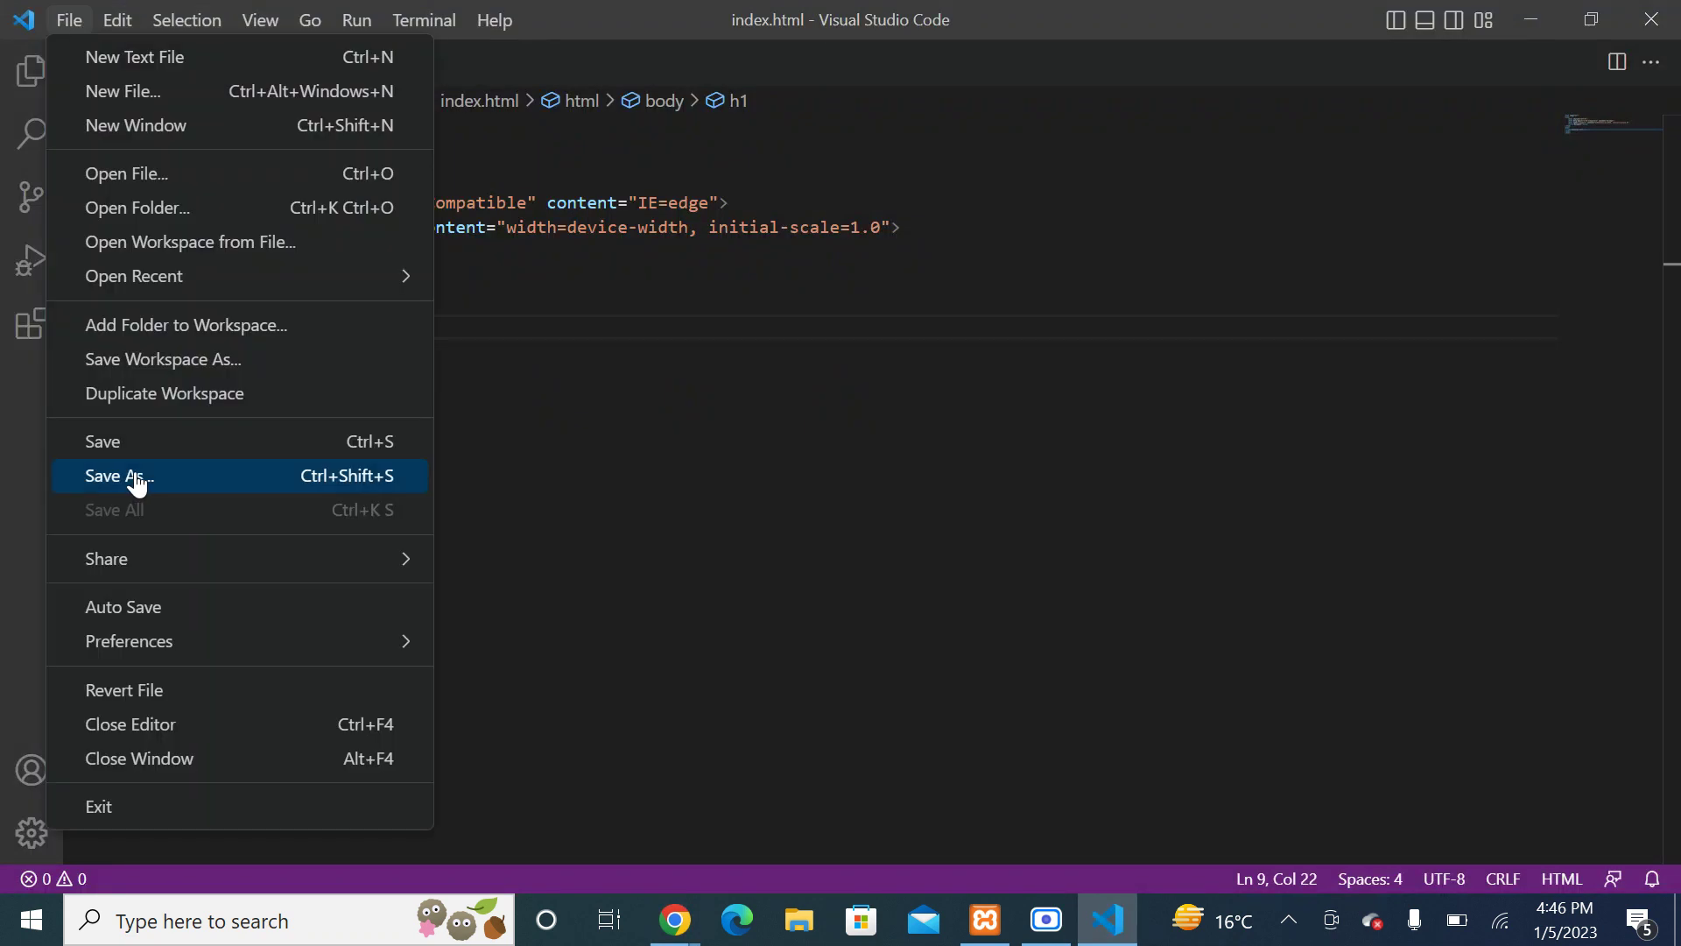
pyautogui.click(135, 477)
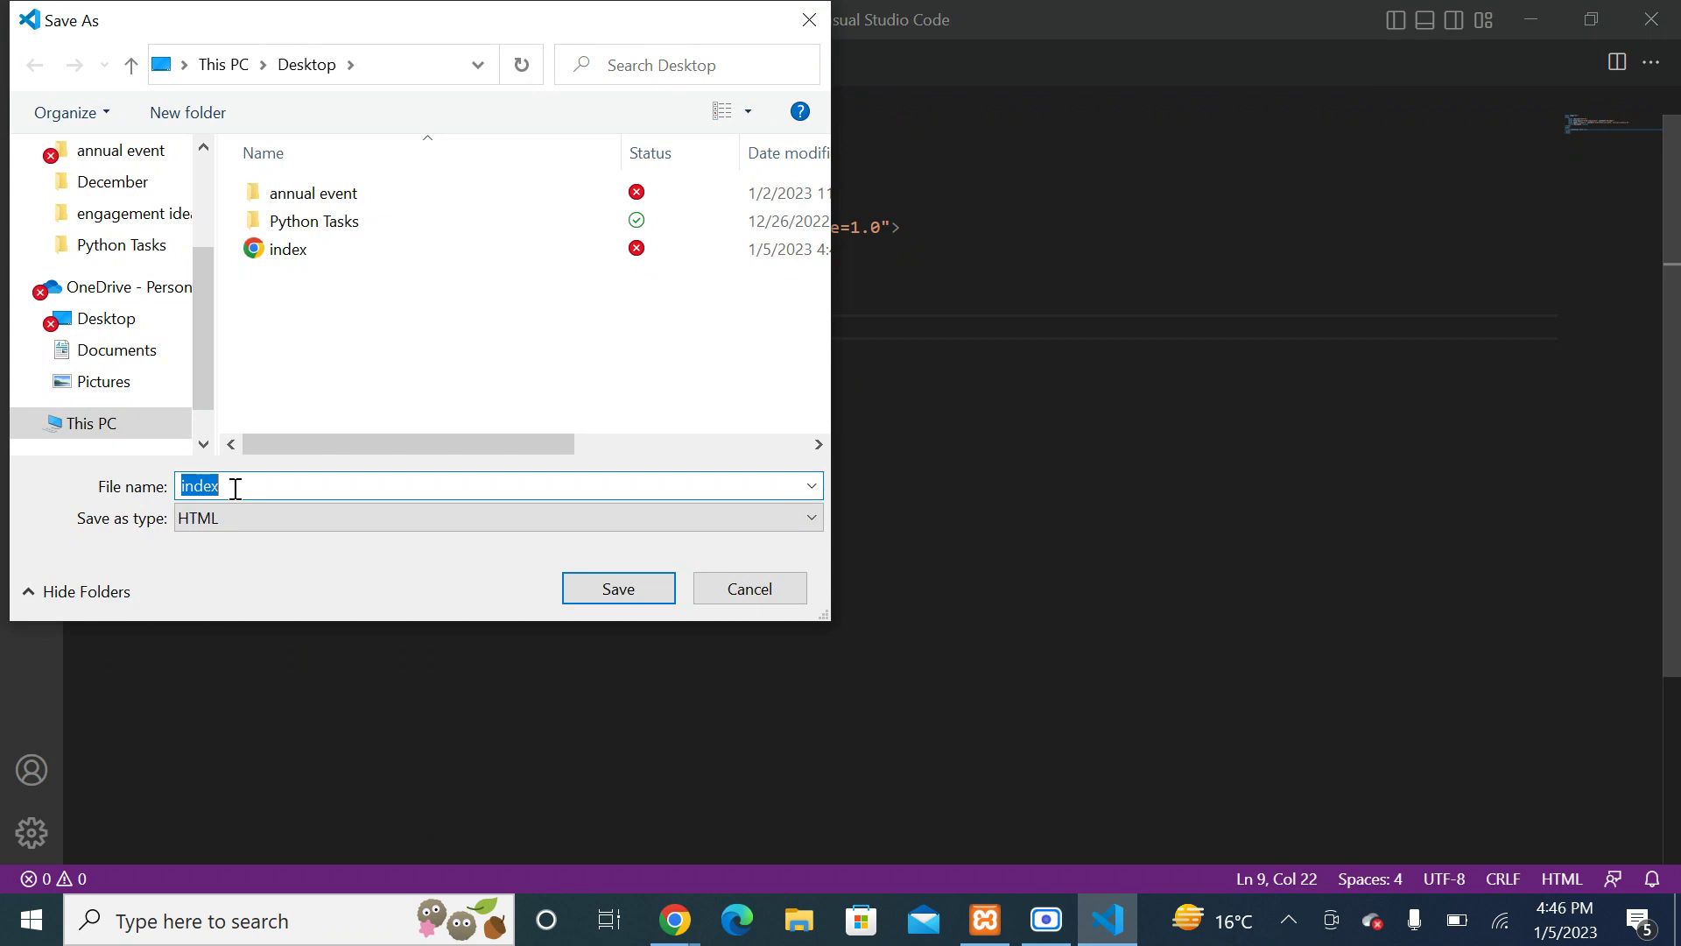
pyautogui.click(235, 488)
pyautogui.write('.php')
pyautogui.click(300, 519)
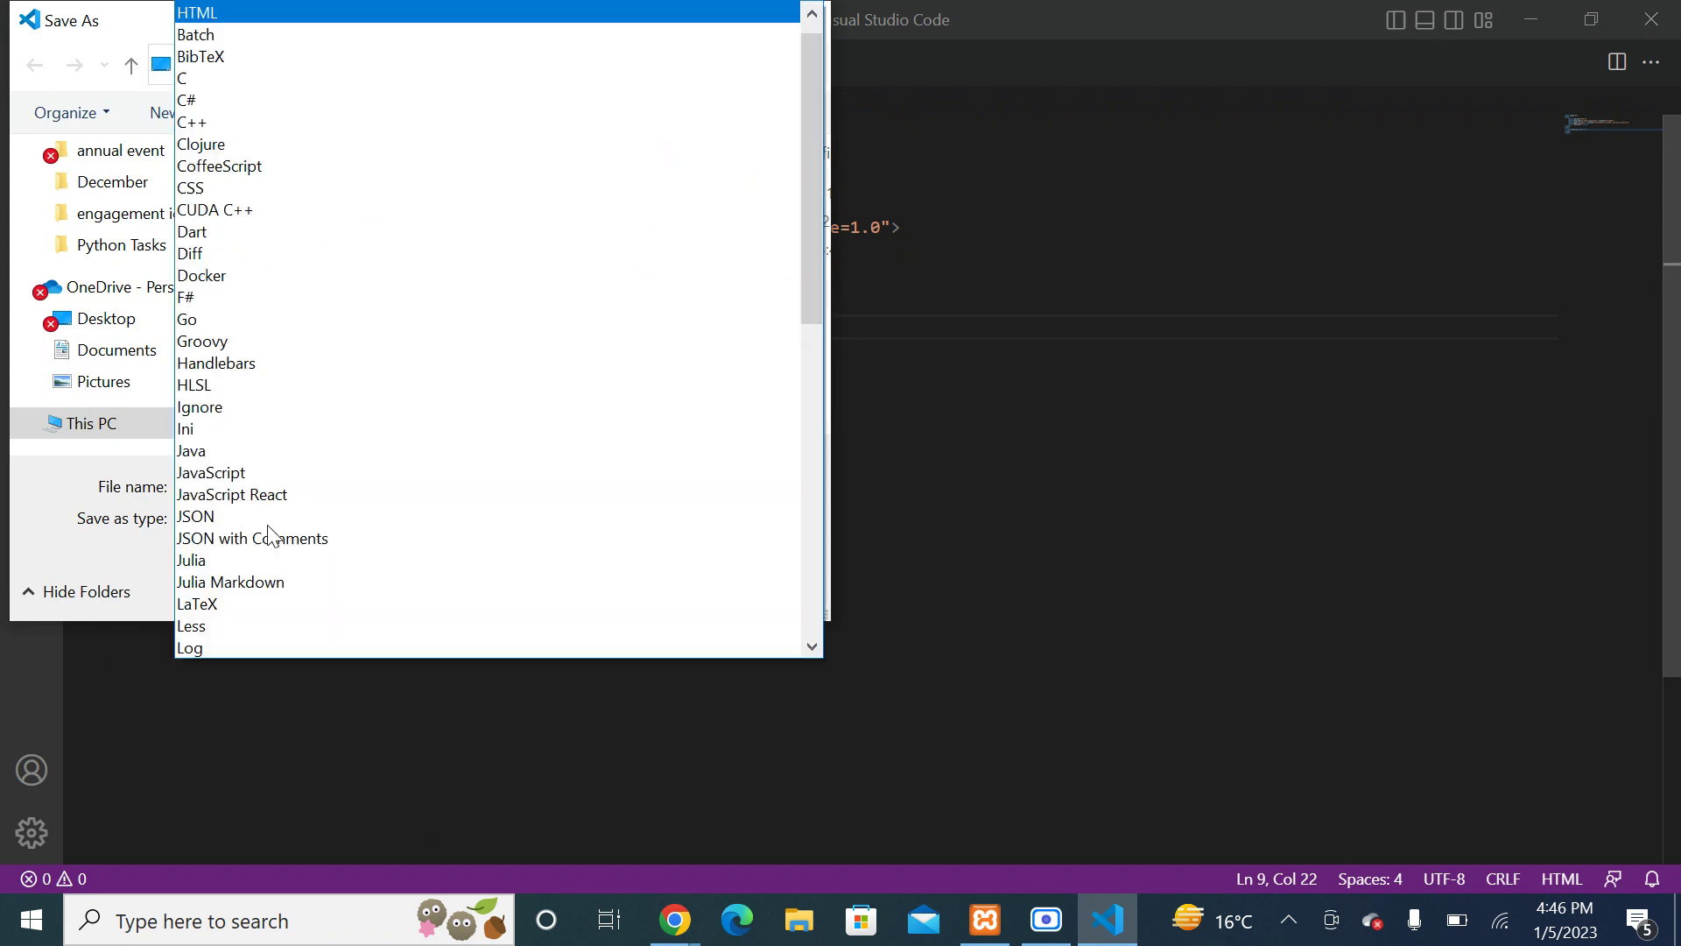
pyautogui.moveTo(817, 177); pyautogui.dragTo(809, 76)
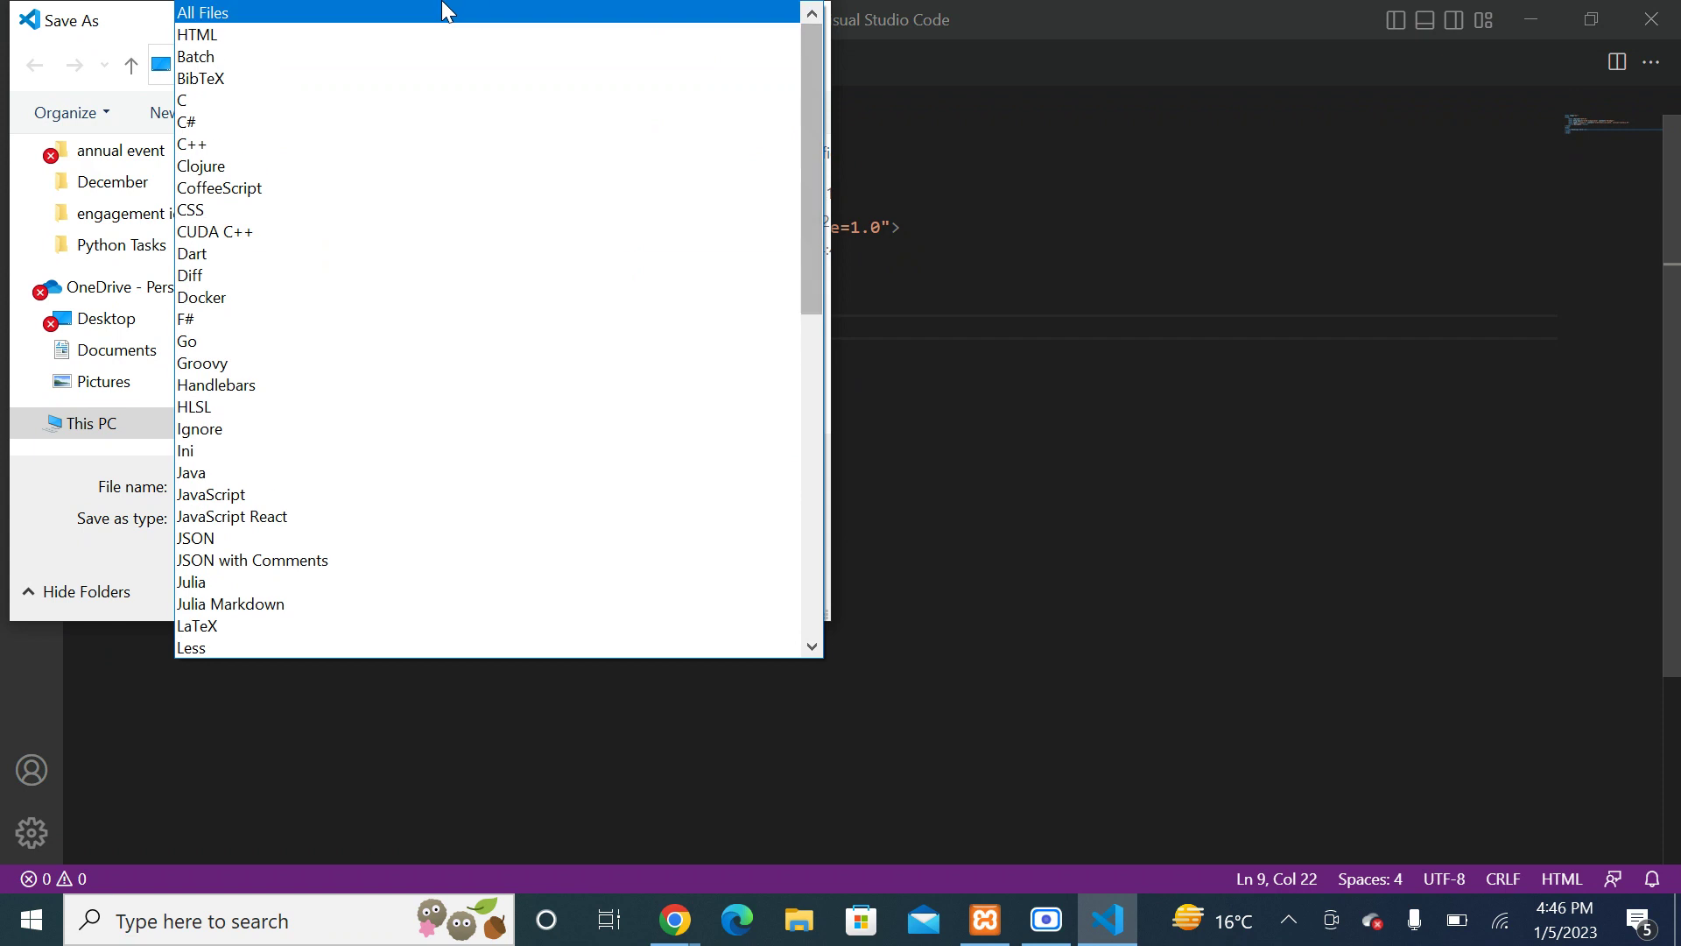
pyautogui.click(441, 11)
pyautogui.click(624, 593)
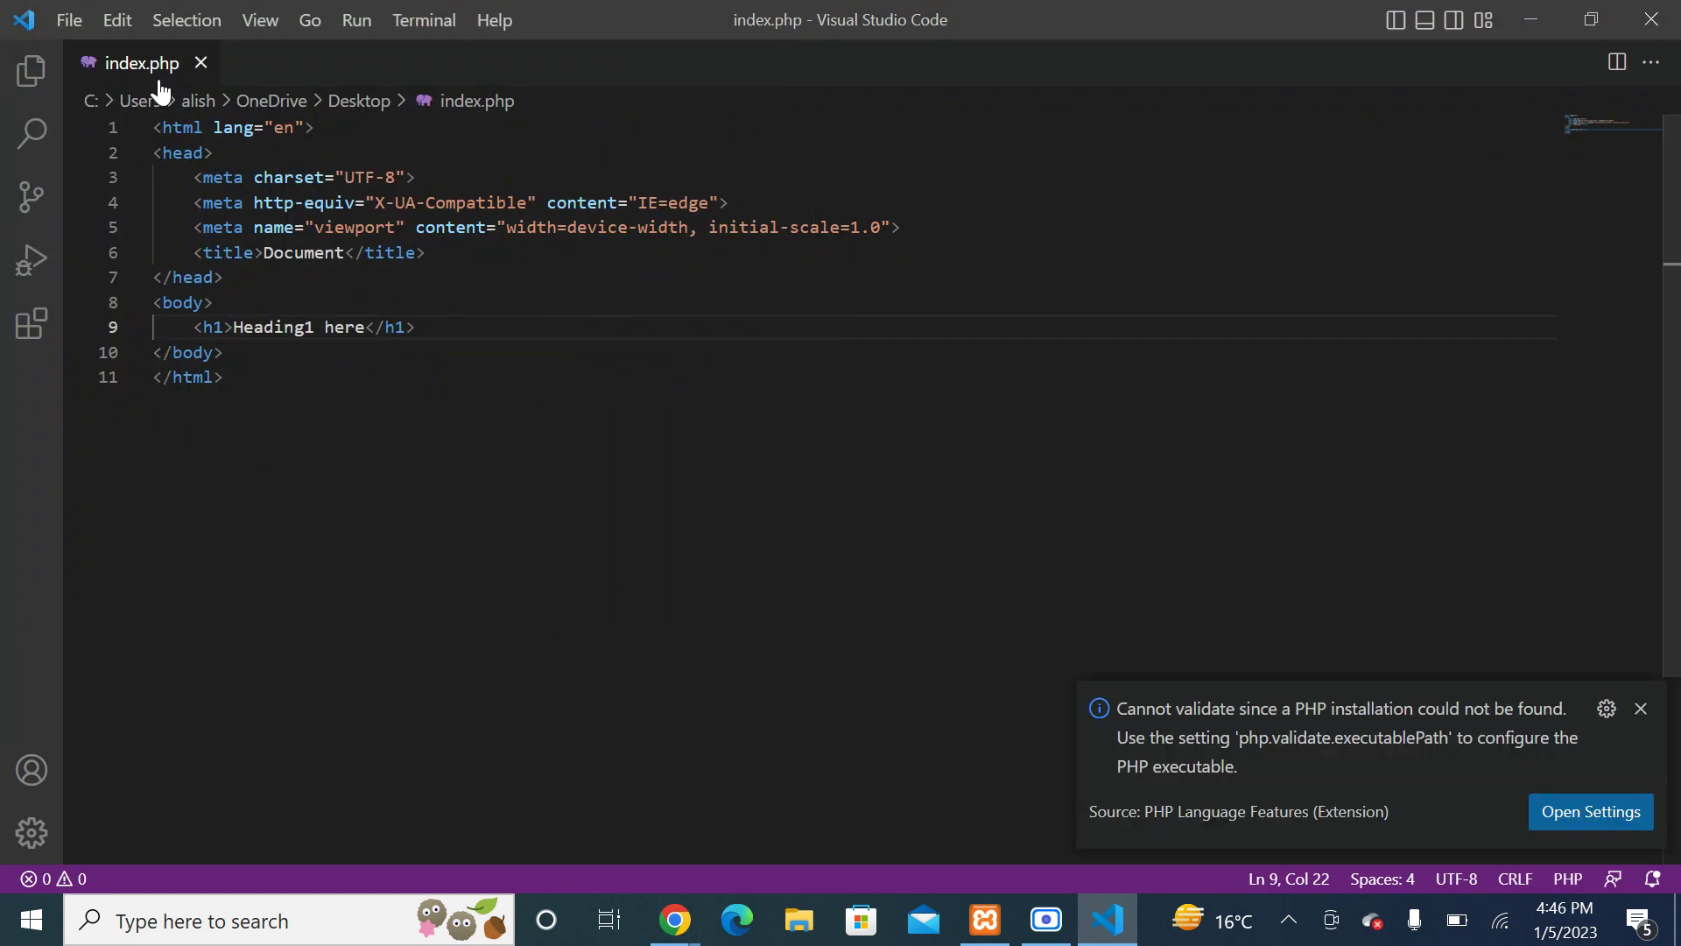
pyautogui.click(1529, 16)
# Step: Close the browser preview, quit VS Code with Alt+F4, refresh the desktop, and reopen index.html in Chrome
pyautogui.click(619, 22)
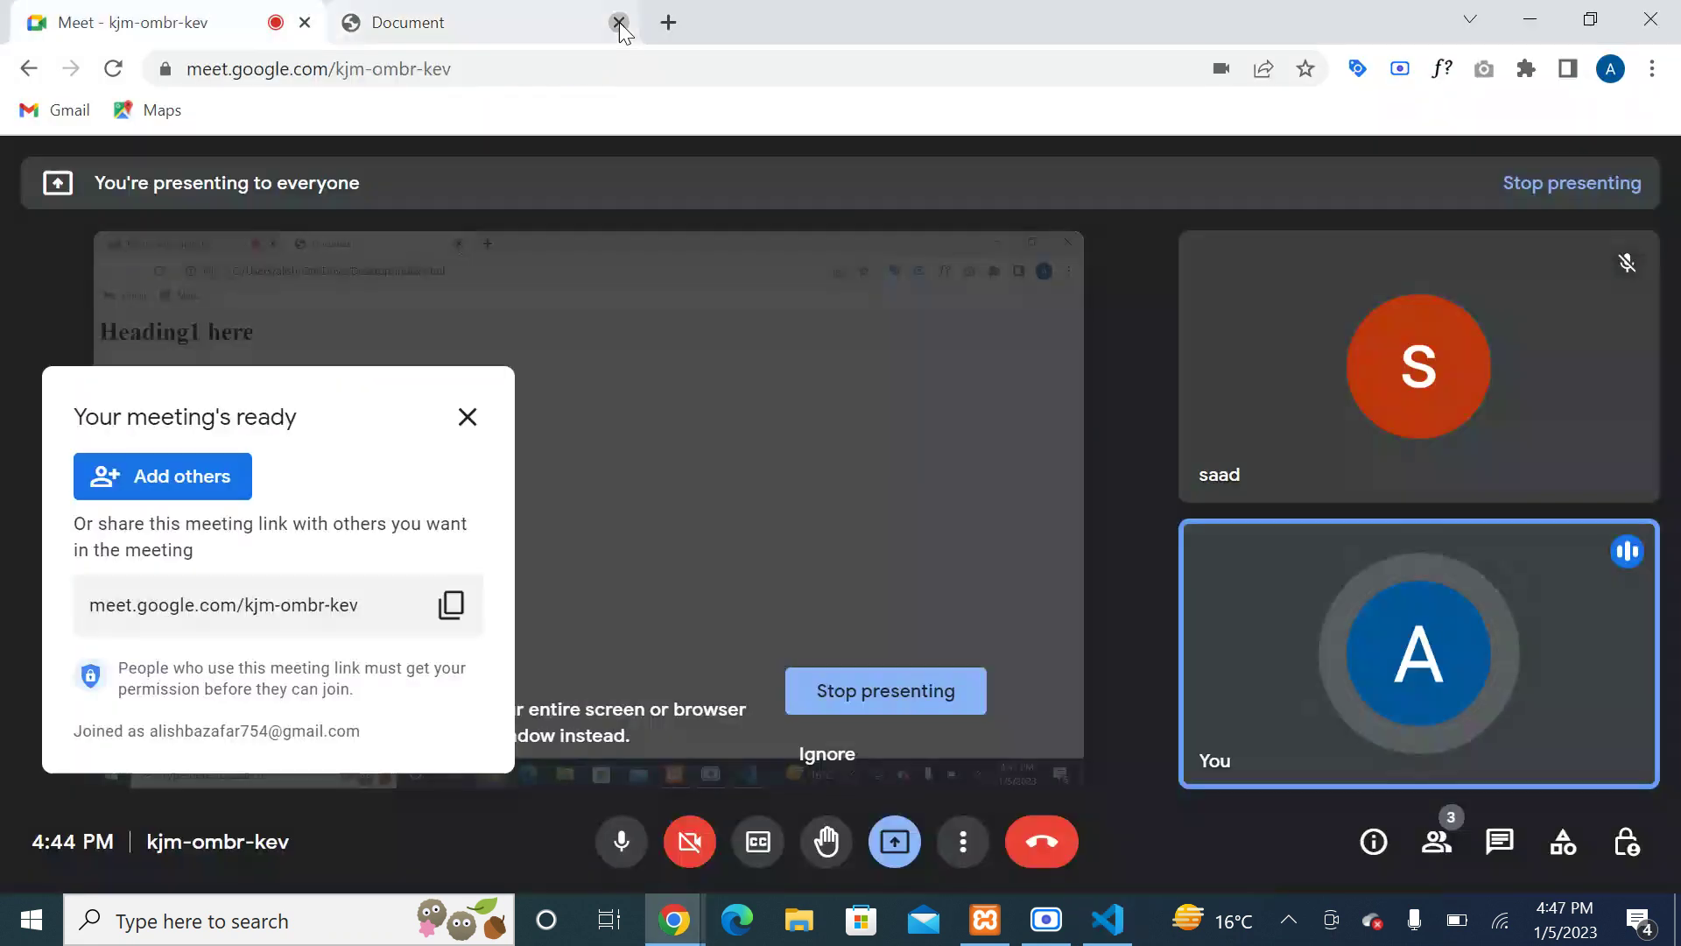
pyautogui.click(1529, 19)
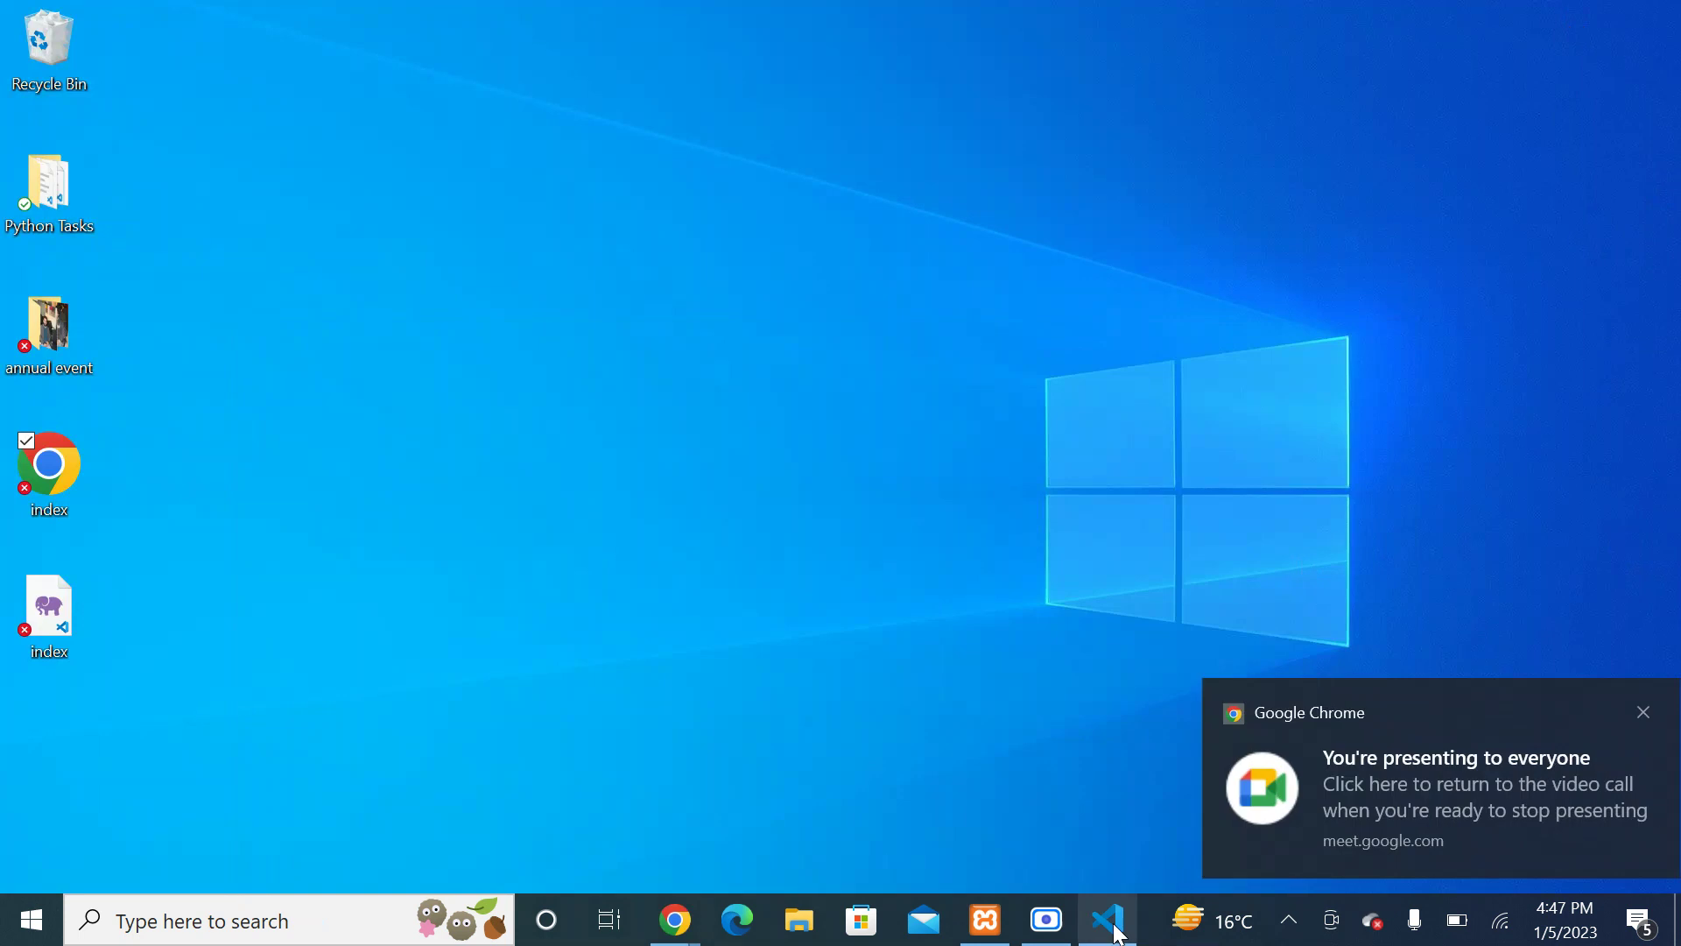
pyautogui.click(1109, 921)
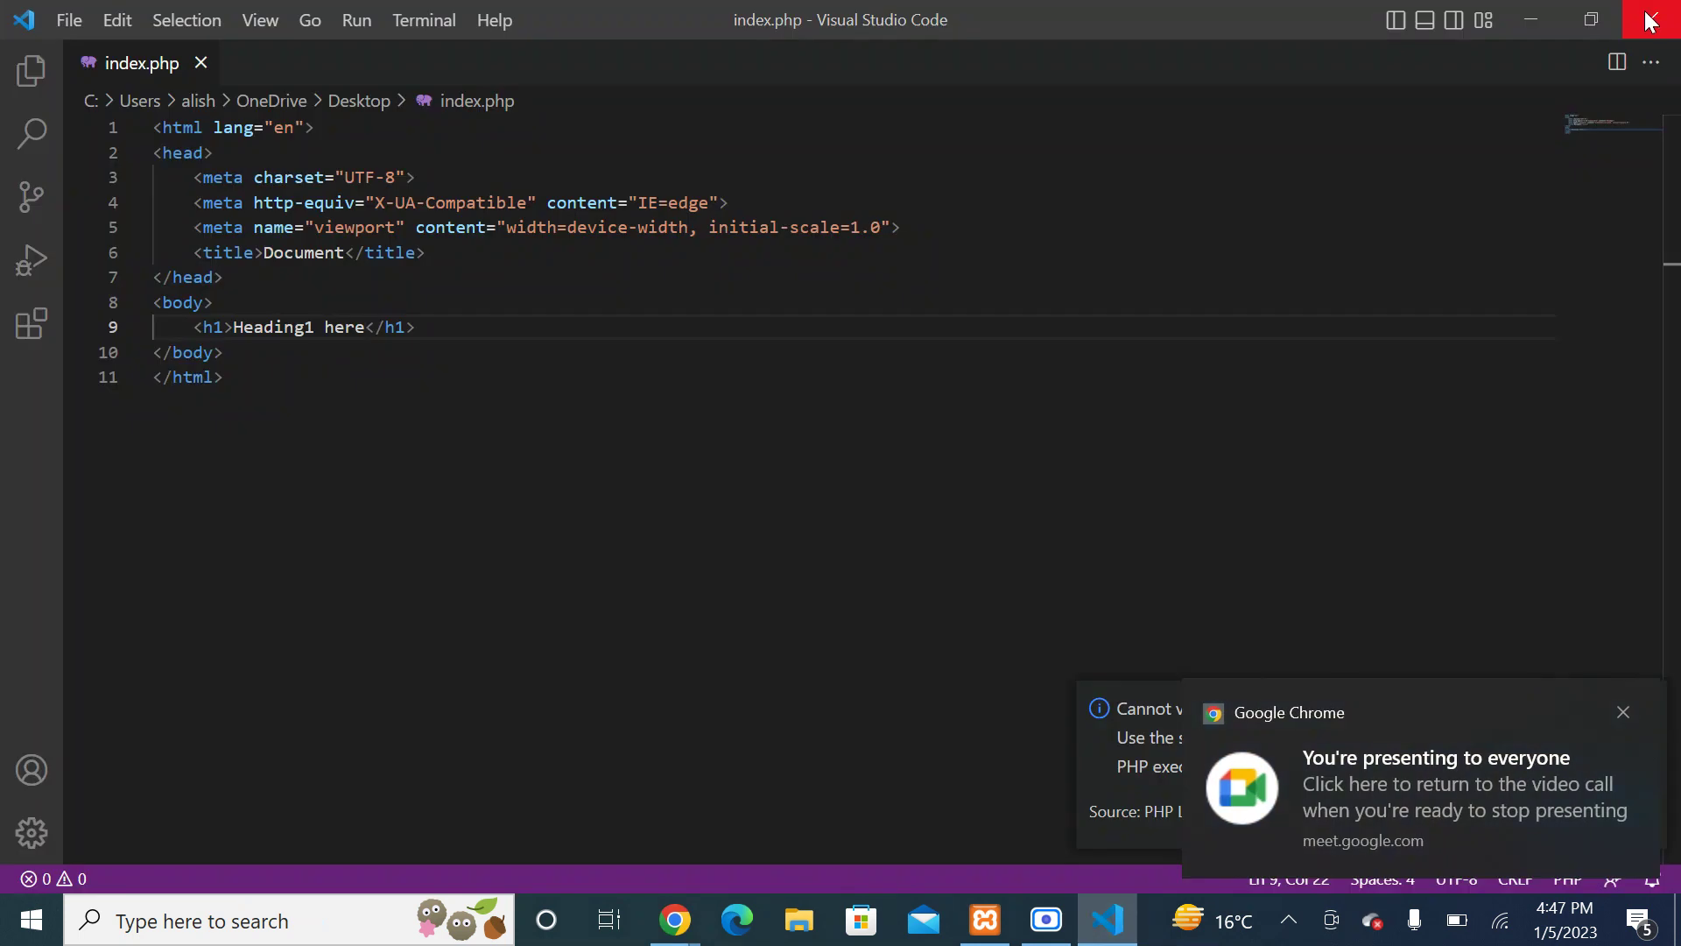
pyautogui.hotkey('alt', 'F4')
pyautogui.rightClick(454, 354)
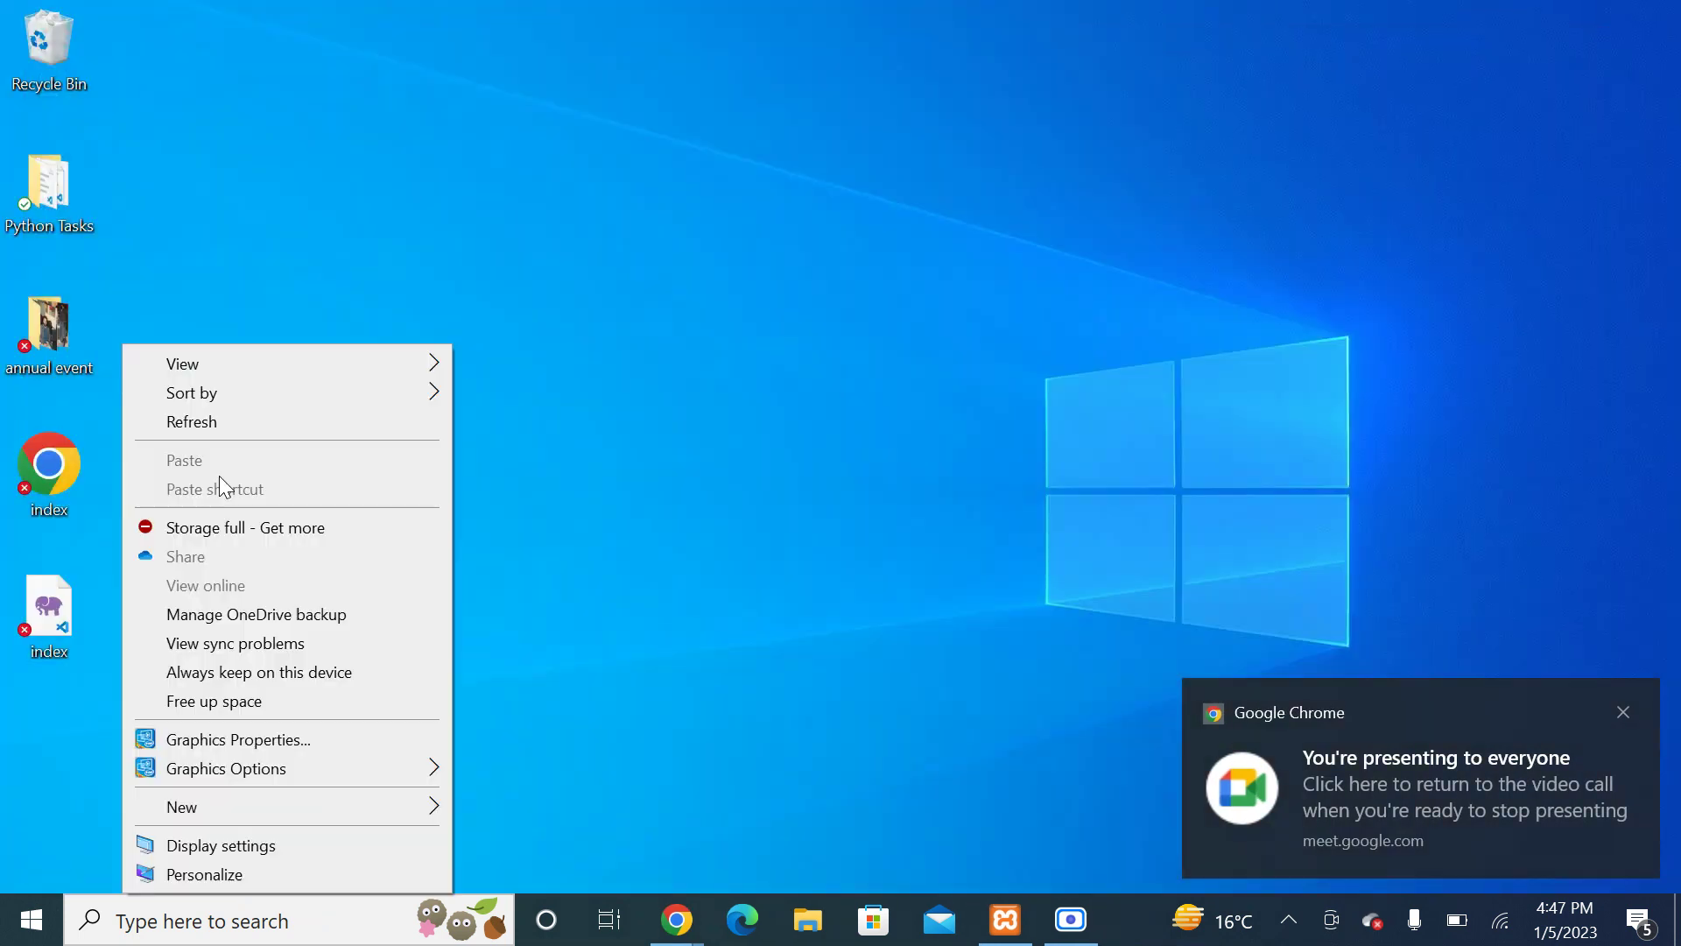
pyautogui.click(240, 429)
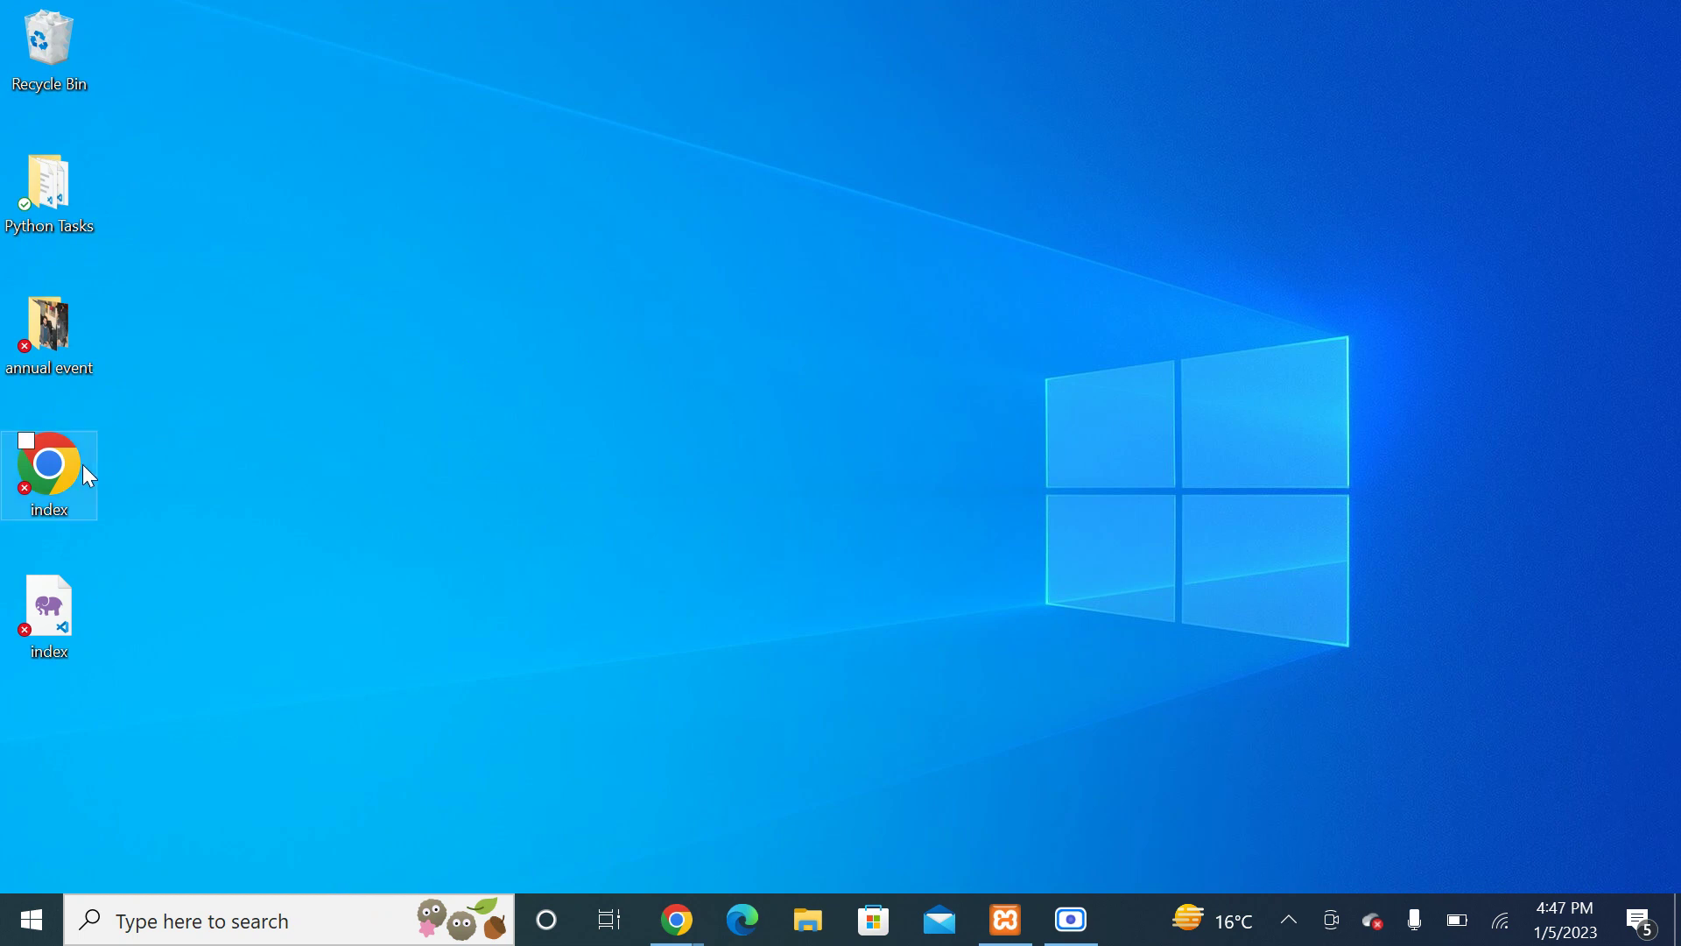
pyautogui.doubleClick(46, 487)
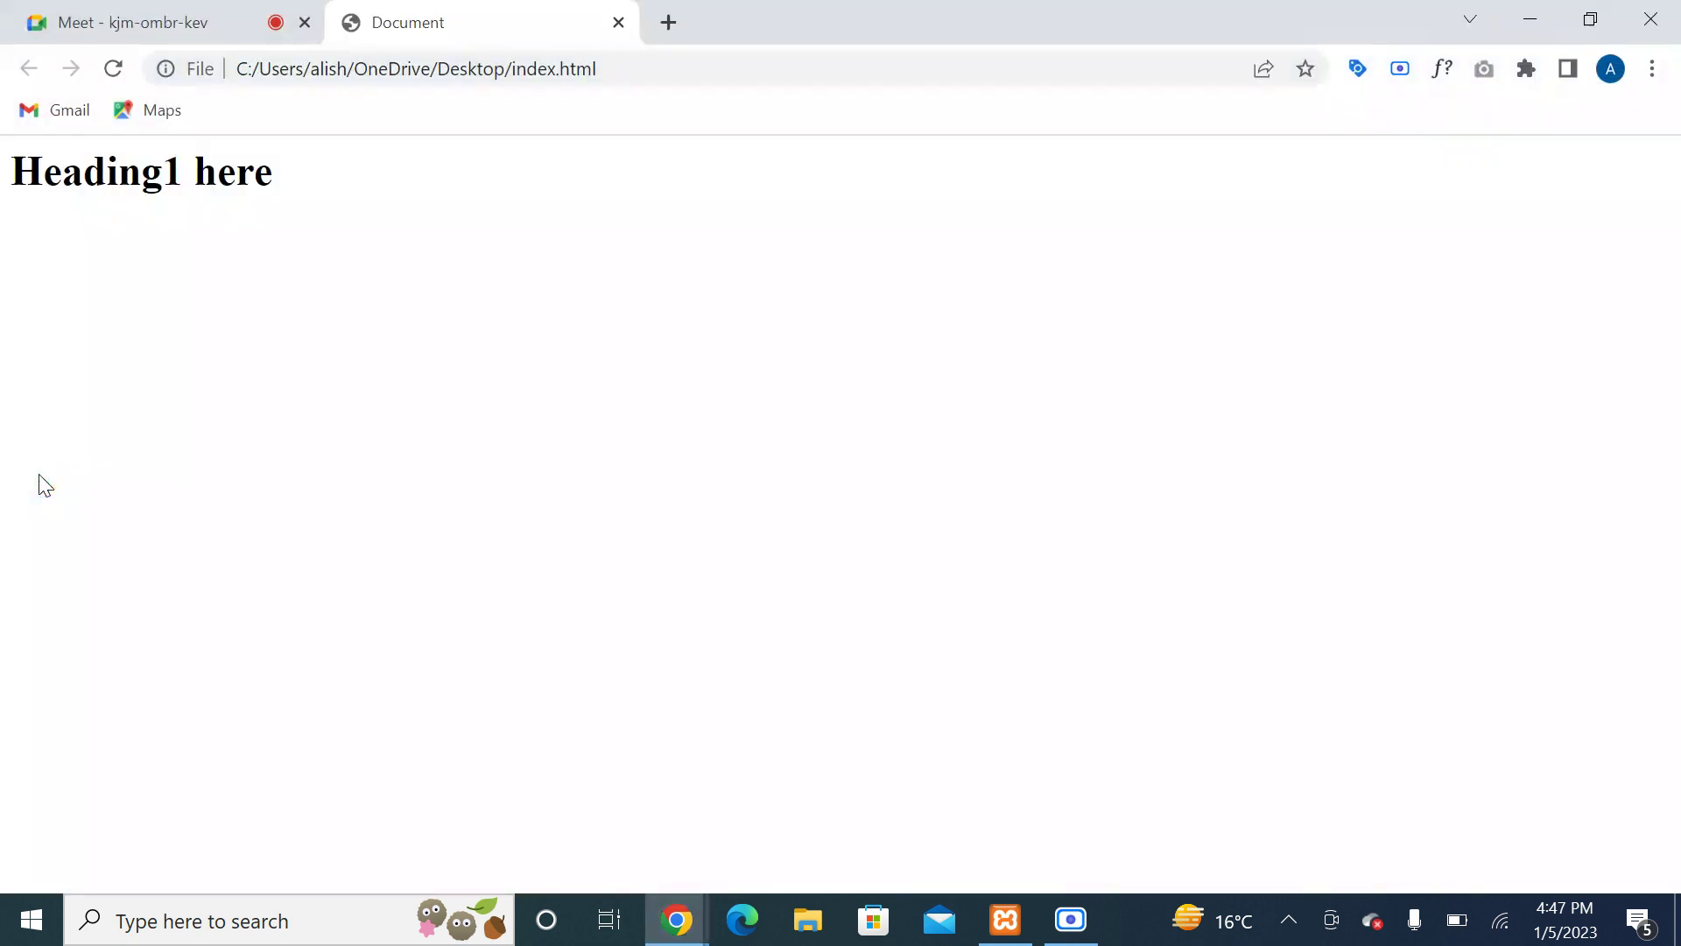
# Step: Close the browser tab, open the desktop index.php in VS Code, then close the editor
pyautogui.click(619, 22)
pyautogui.click(1543, 19)
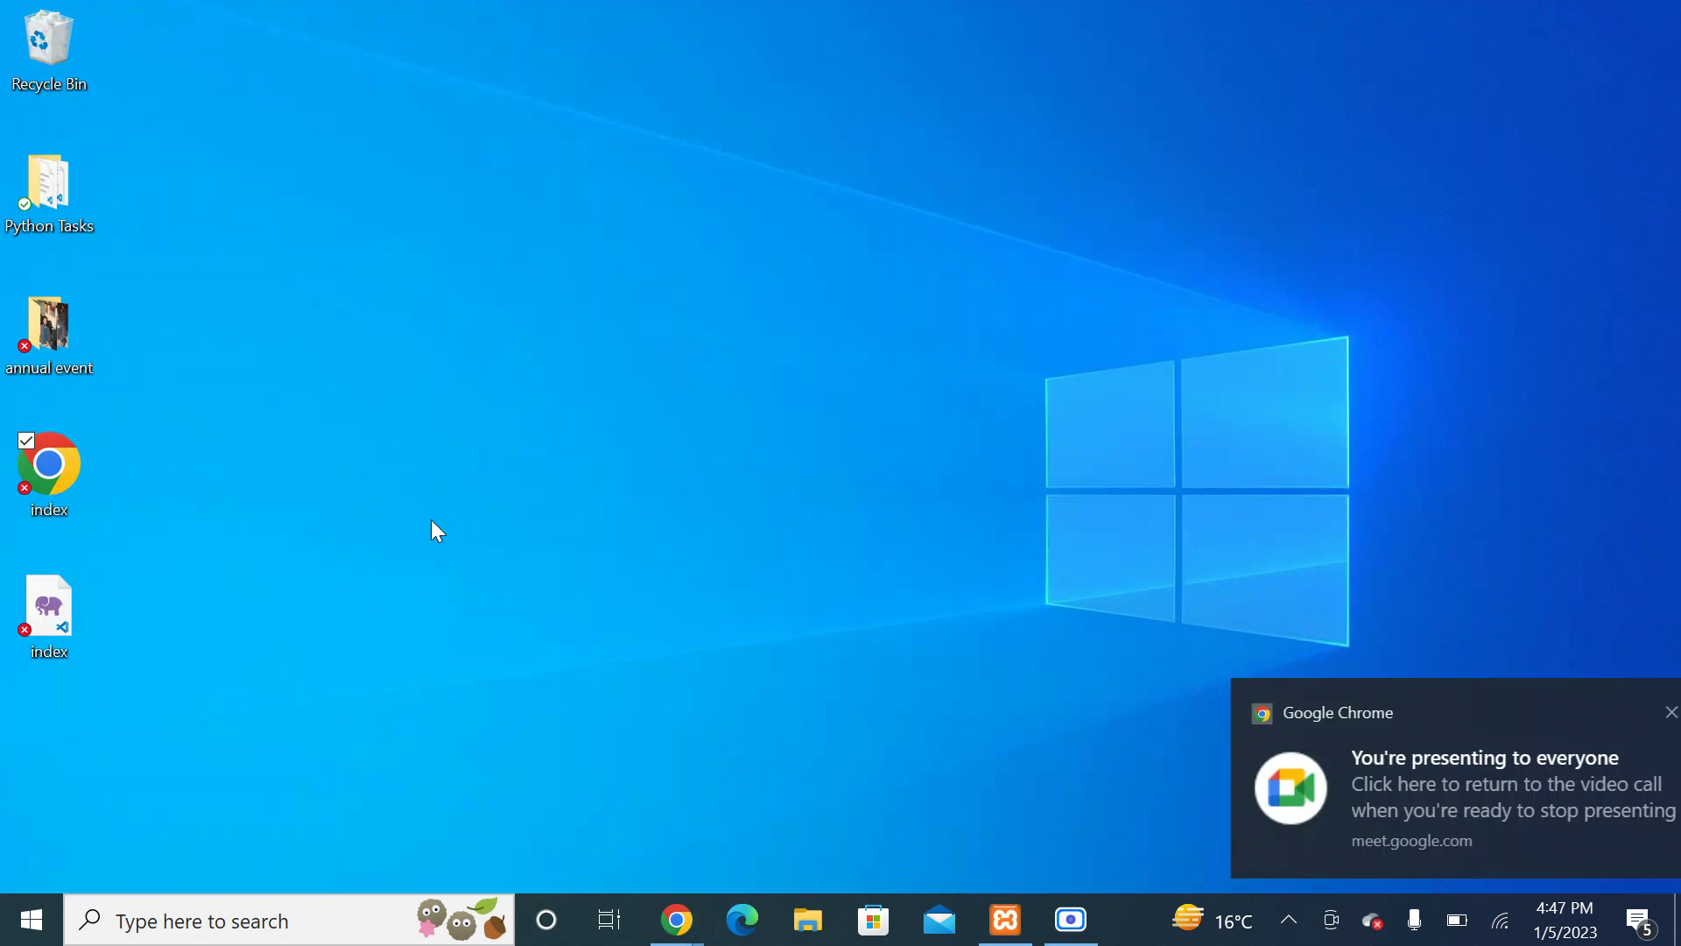
pyautogui.click(63, 616)
pyautogui.doubleClick(63, 614)
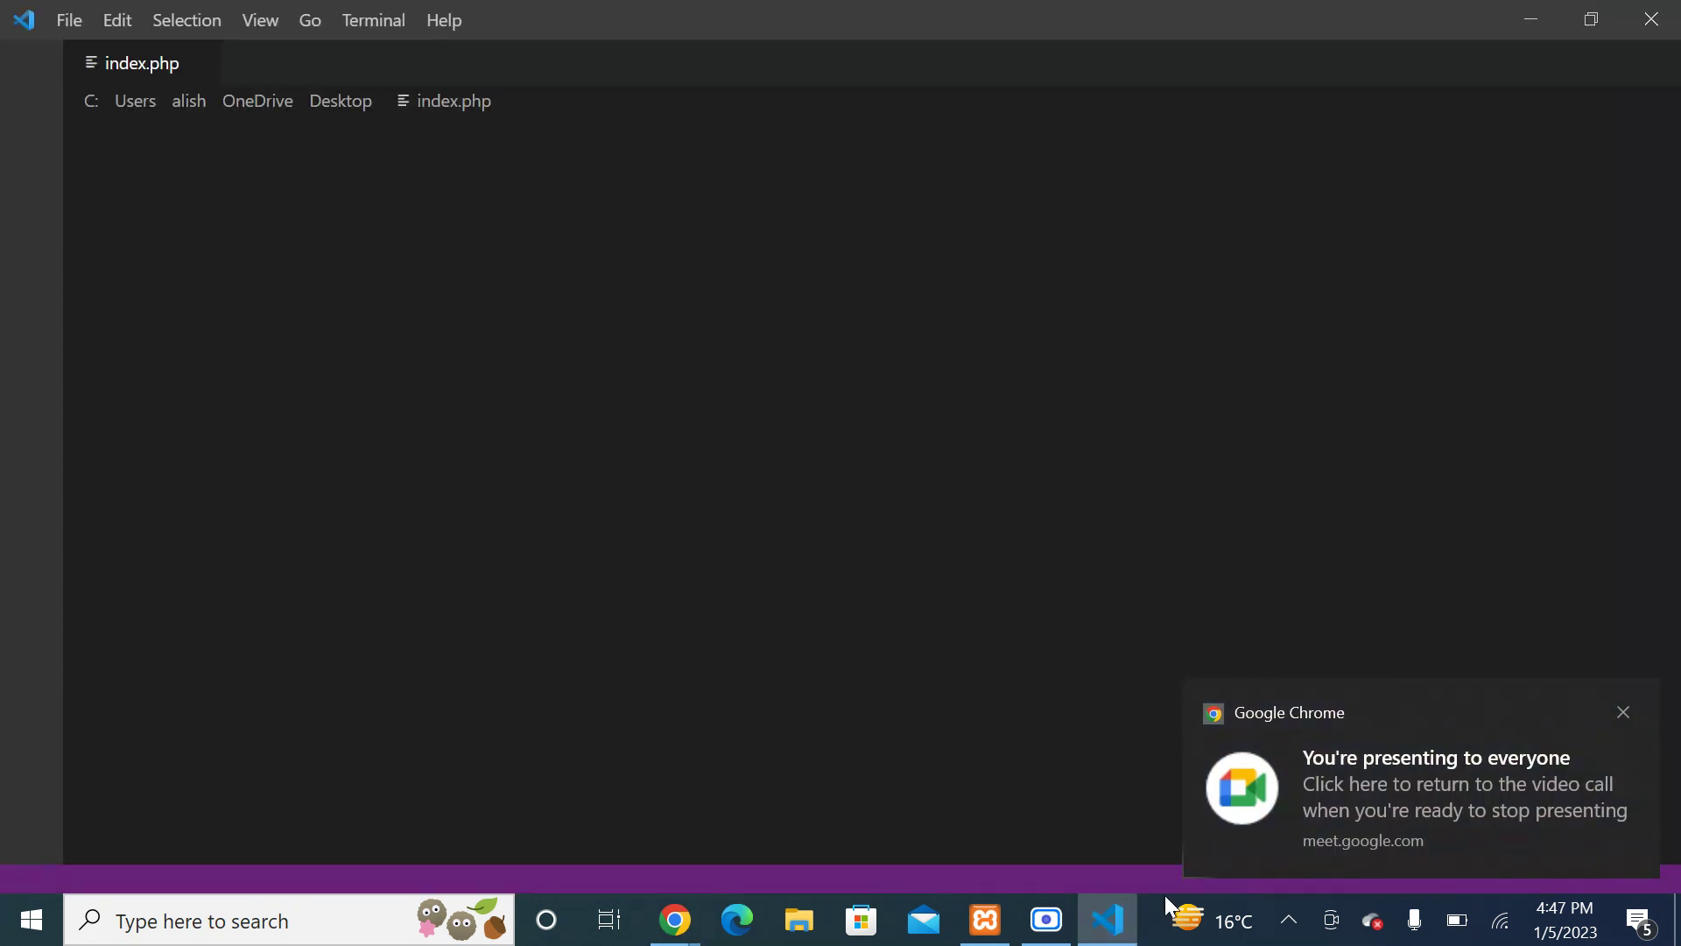
pyautogui.click(1652, 19)
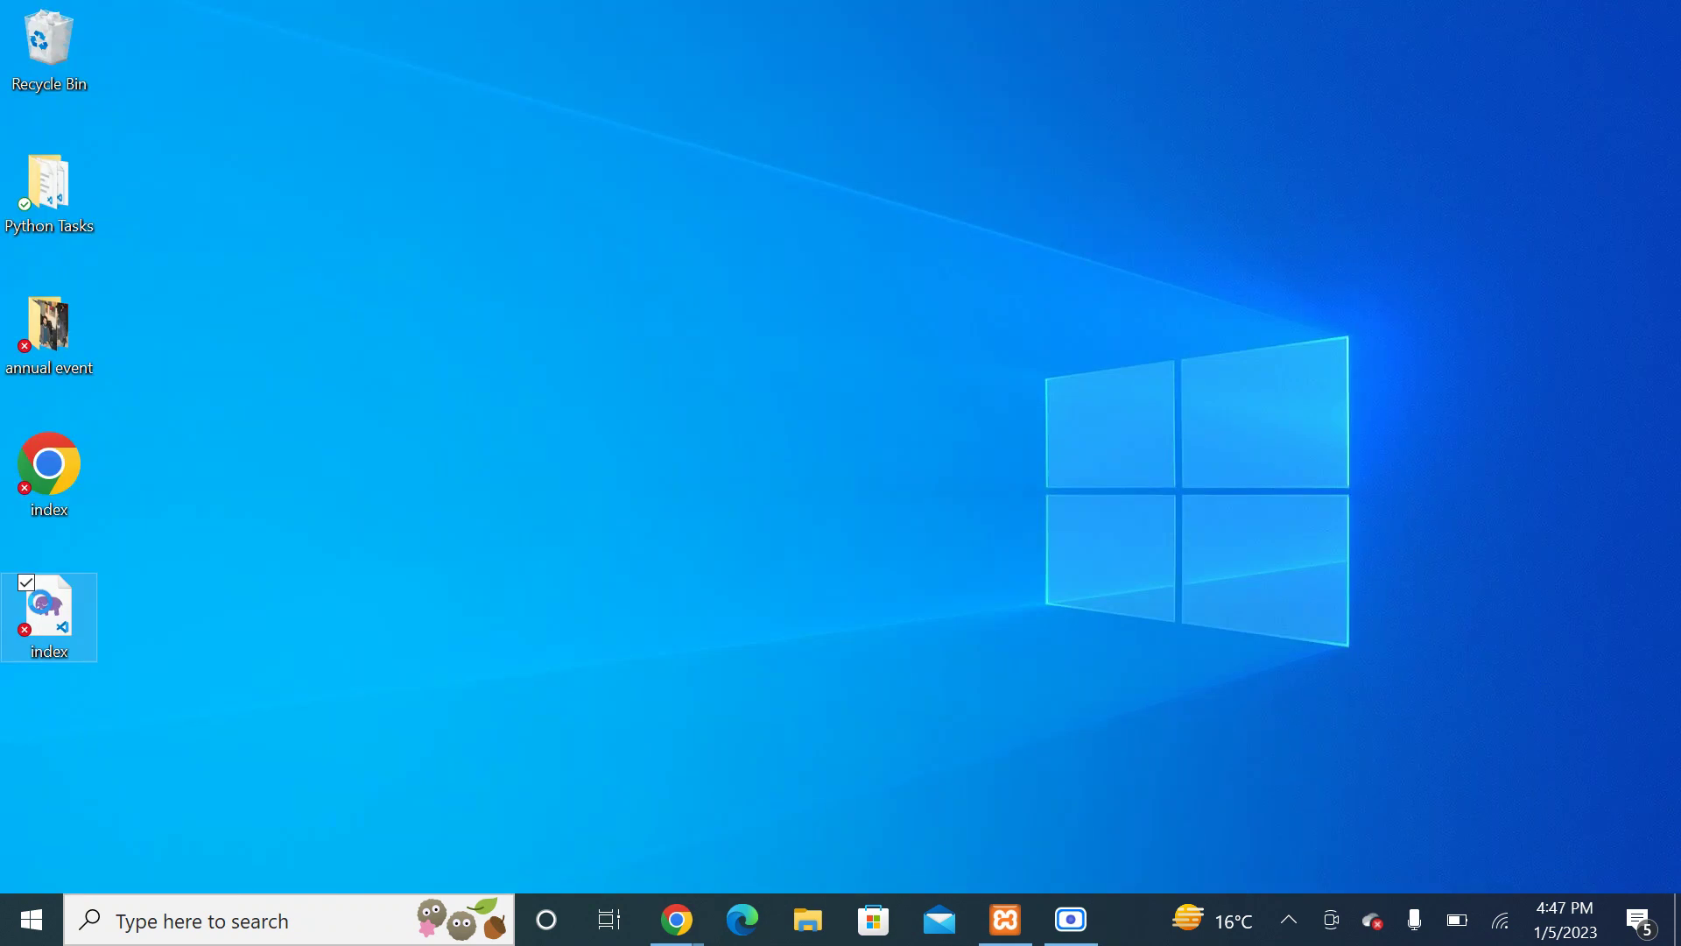
pyautogui.rightClick(5, 613)
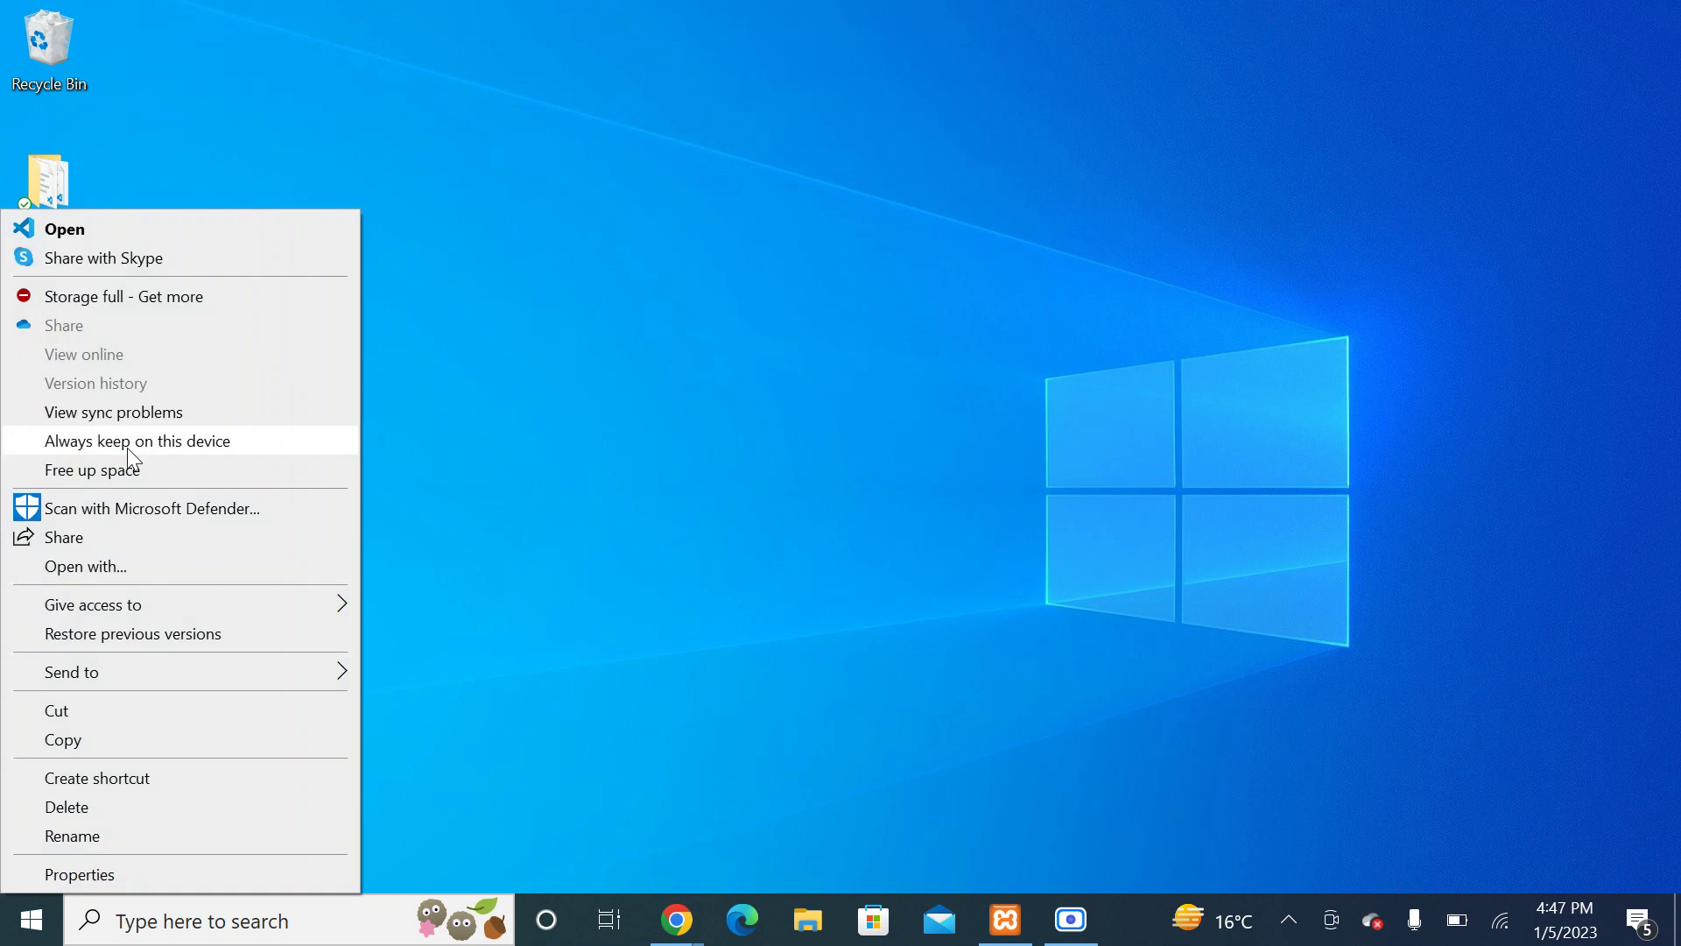
pyautogui.click(150, 565)
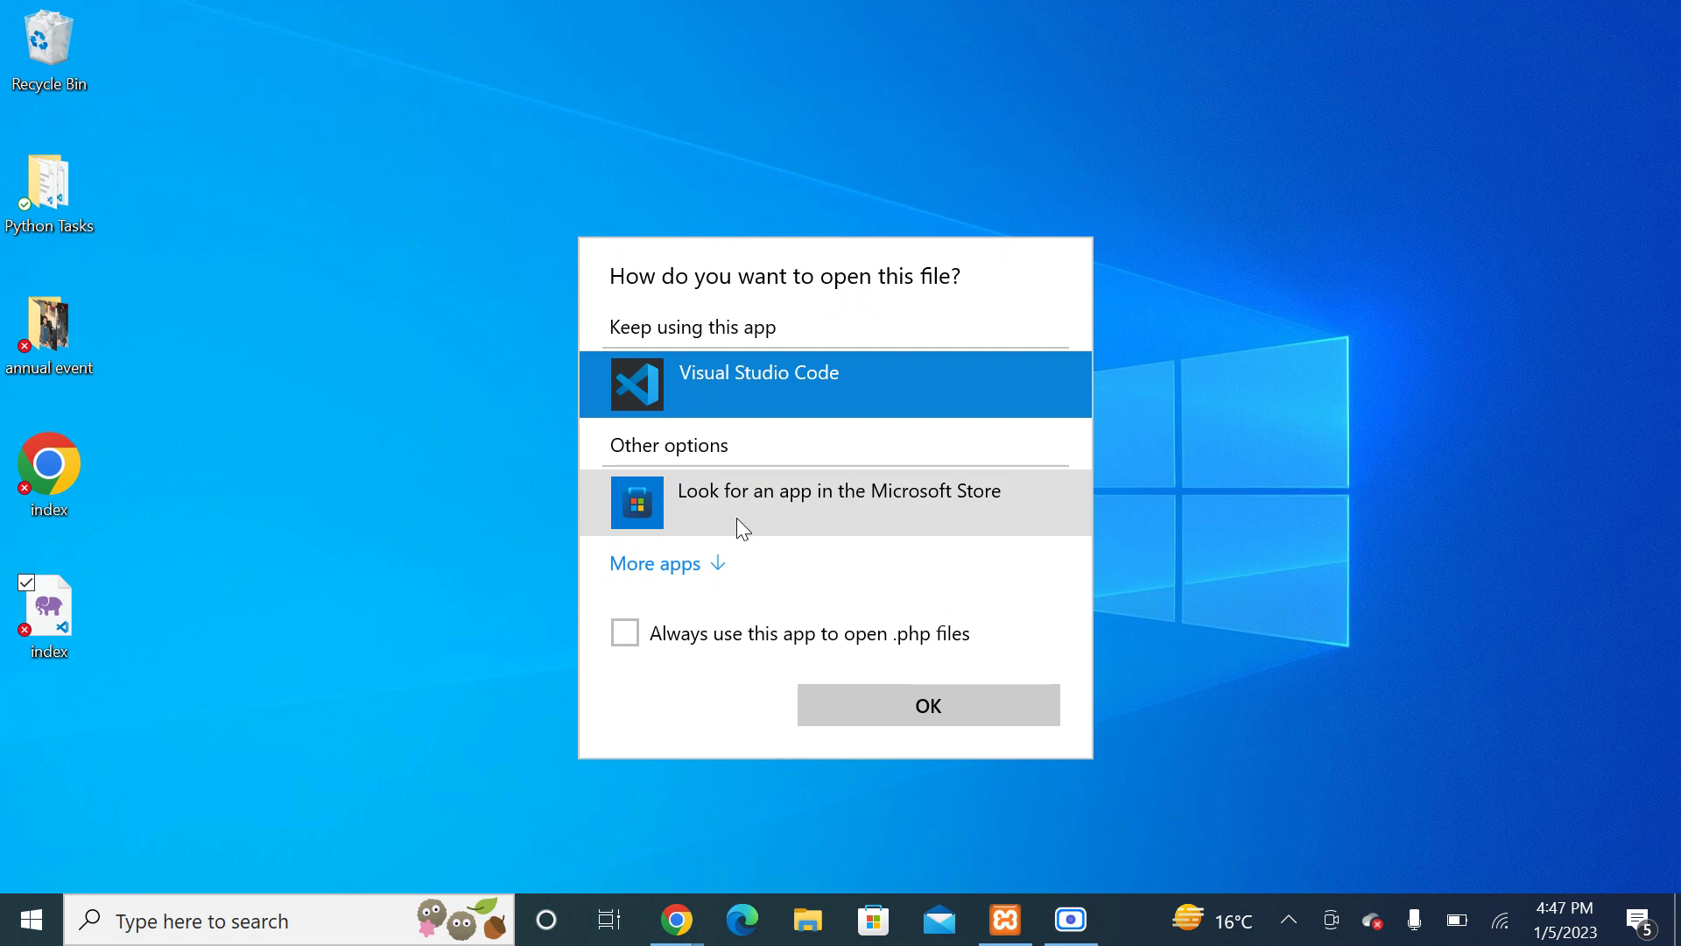
pyautogui.click(681, 563)
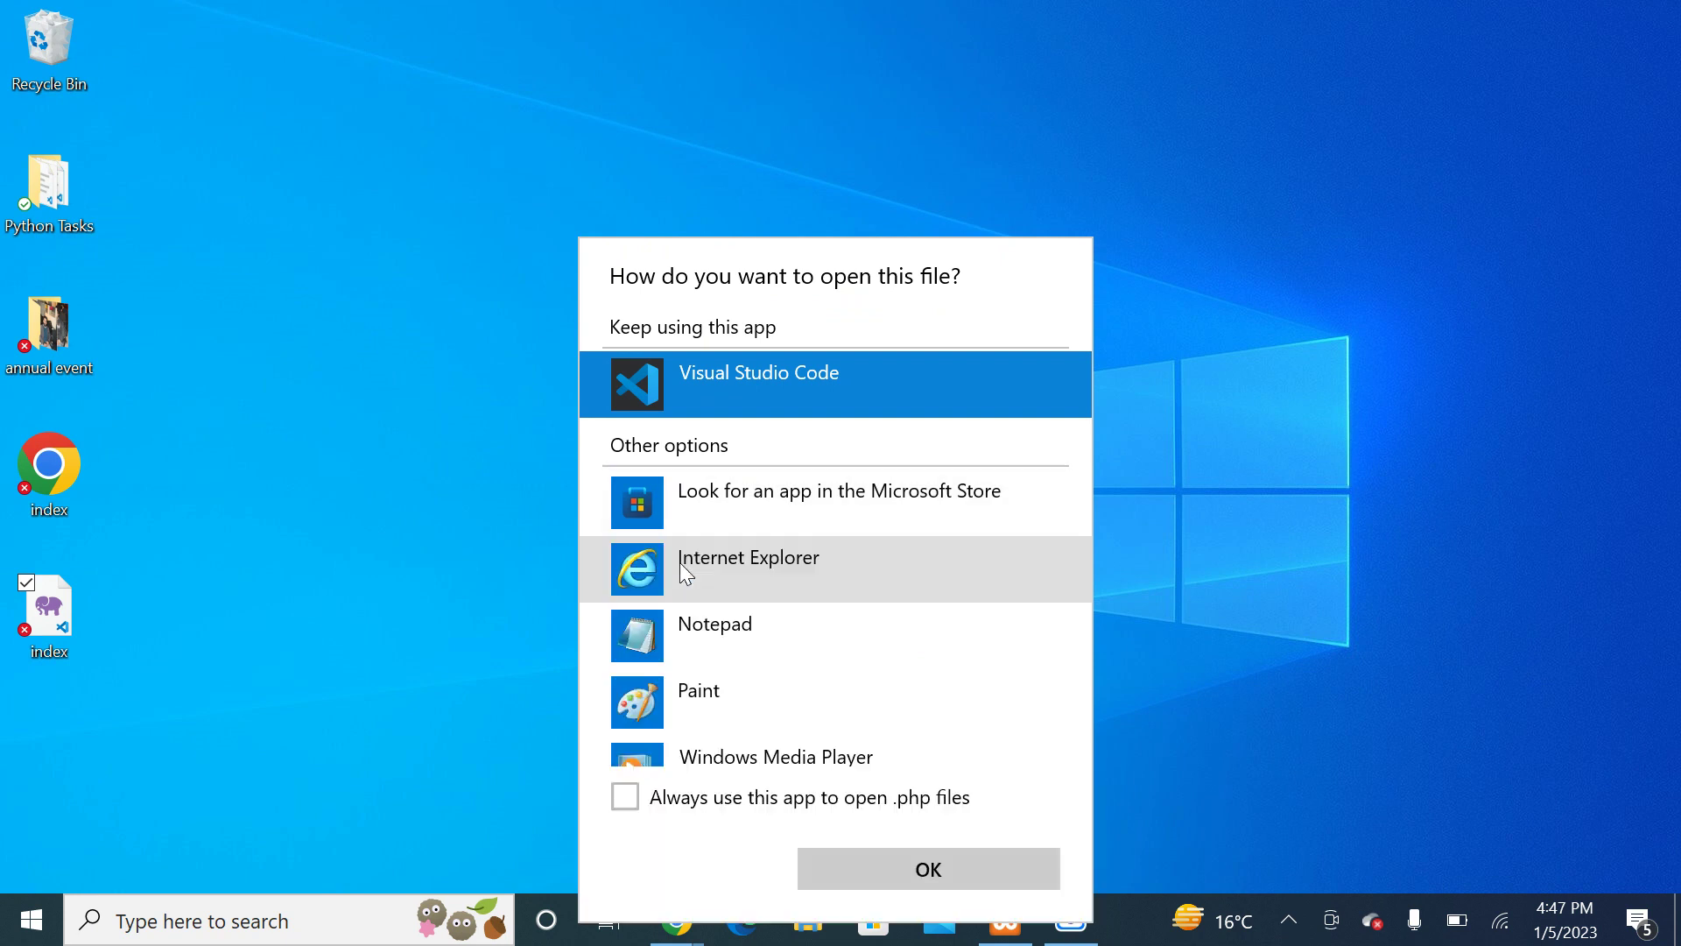
pyautogui.moveTo(1074, 519); pyautogui.dragTo(1059, 553)
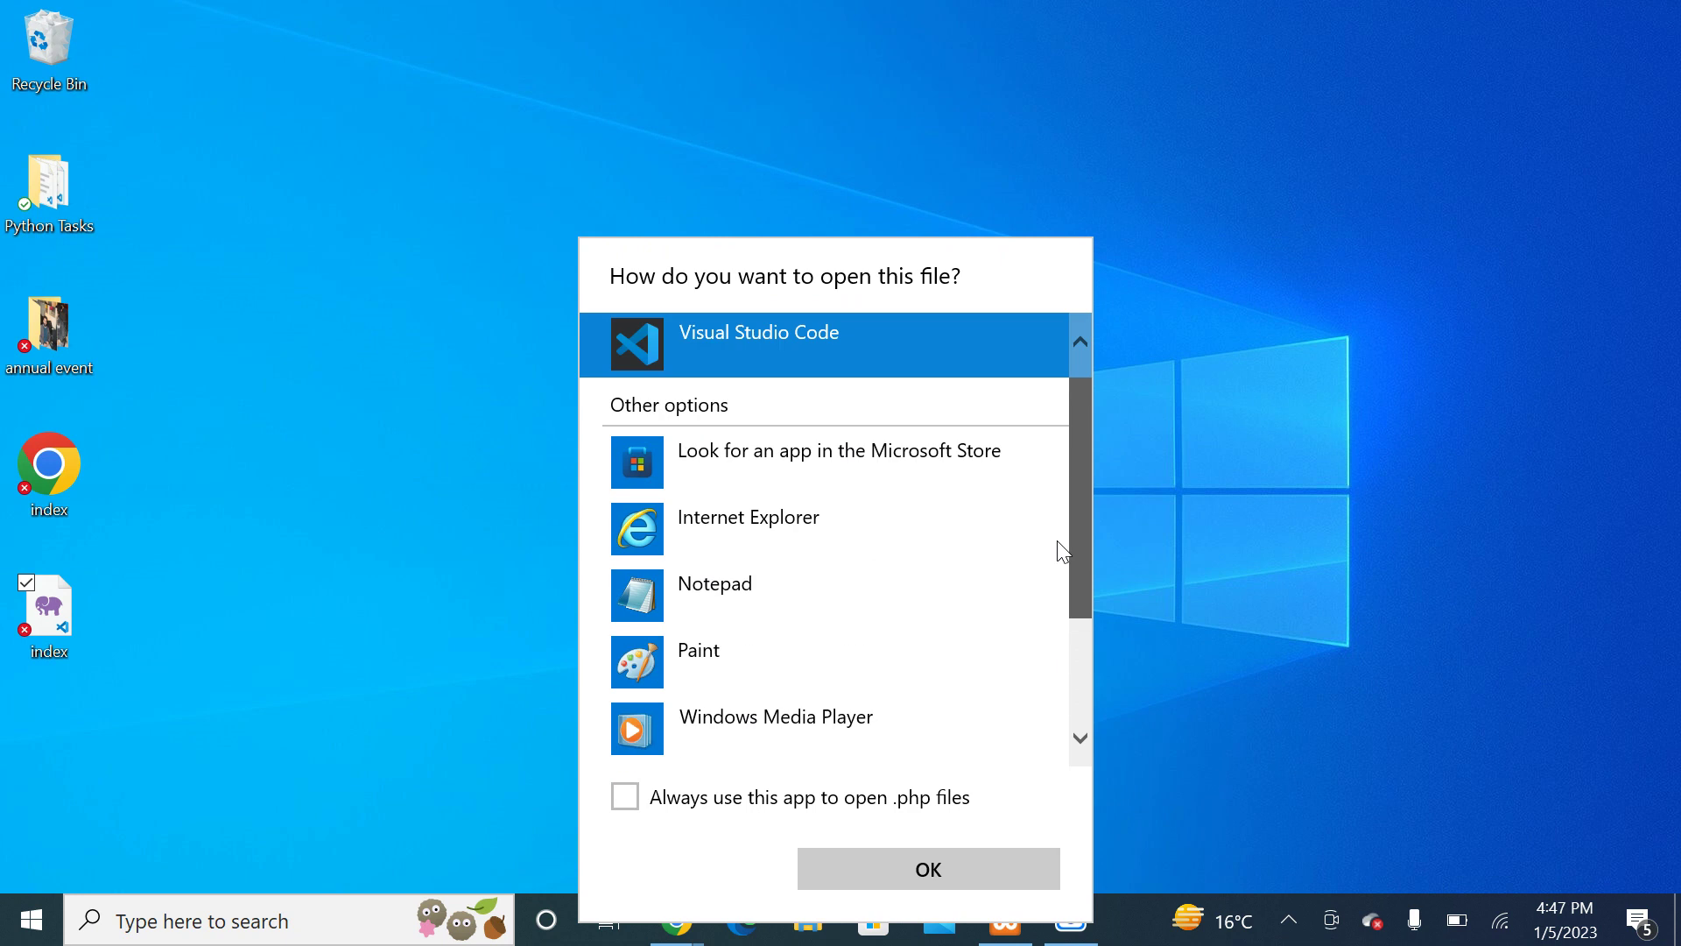
pyautogui.click(758, 522)
pyautogui.click(865, 868)
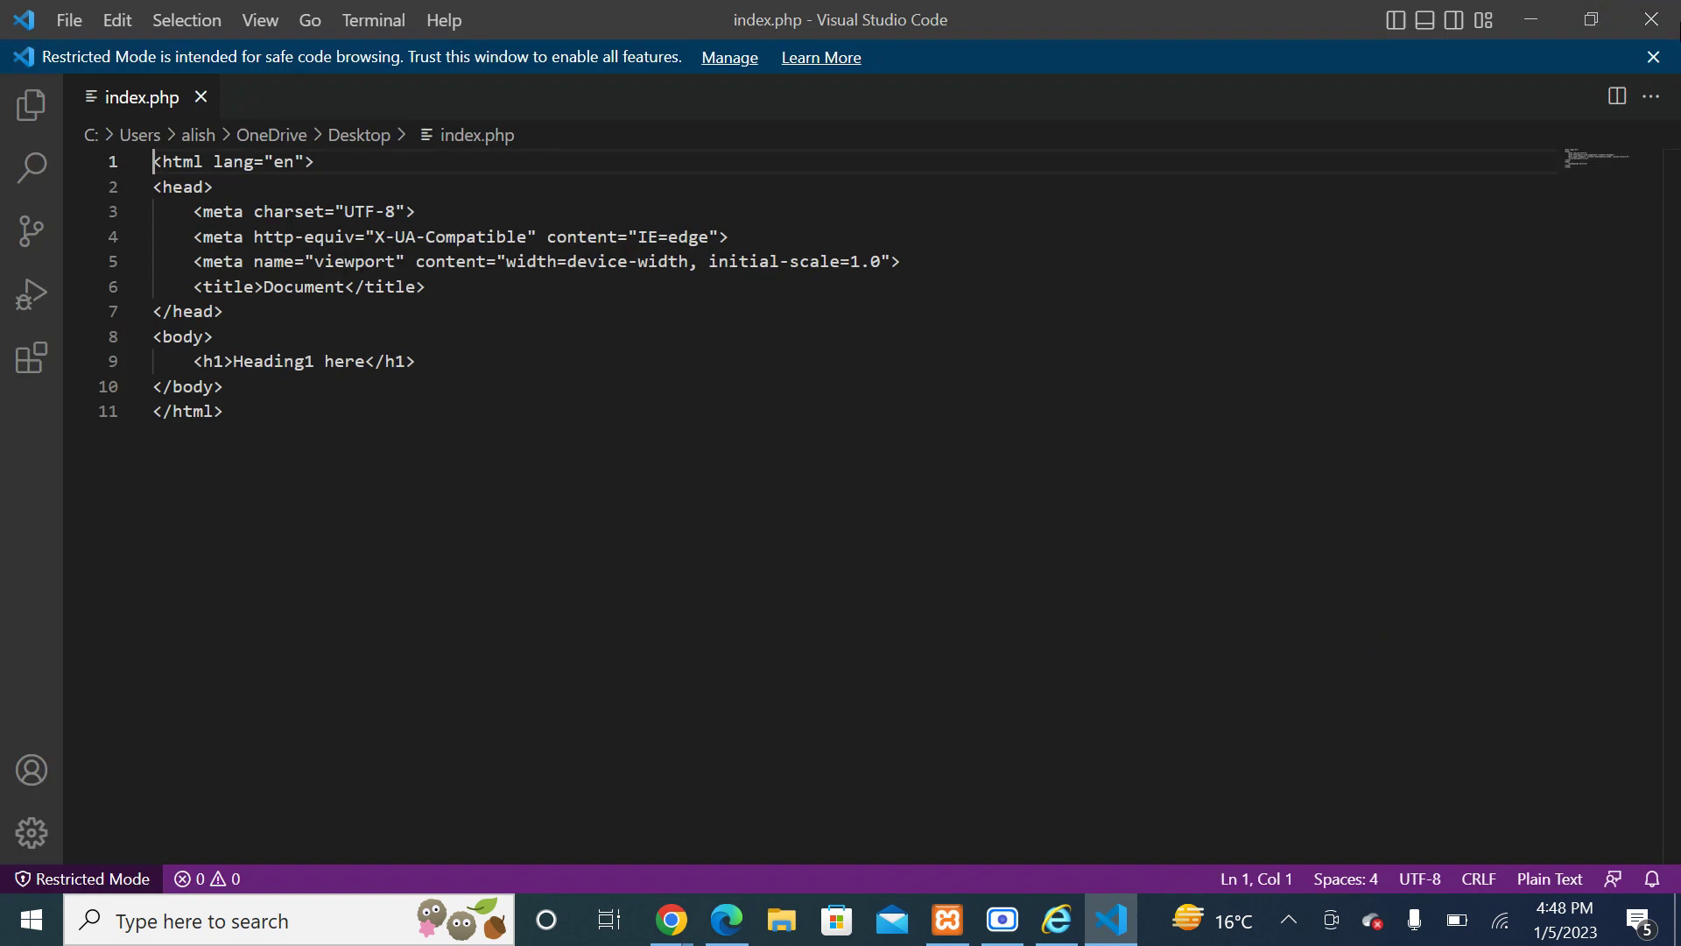
pyautogui.click(1652, 19)
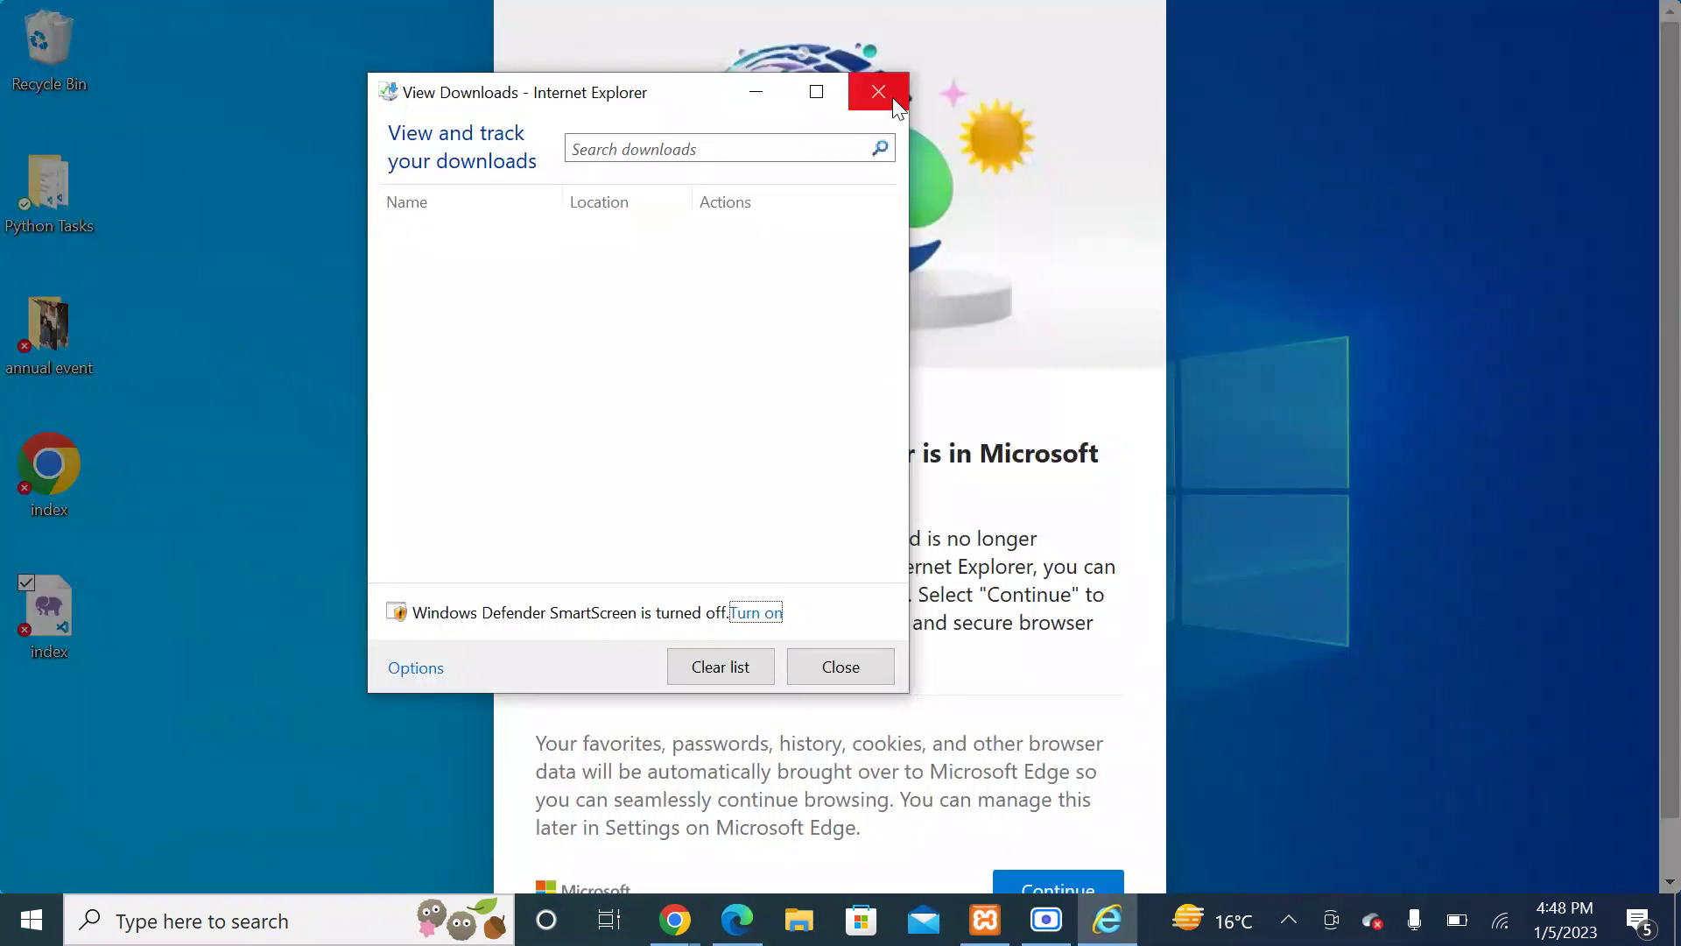
pyautogui.click(892, 103)
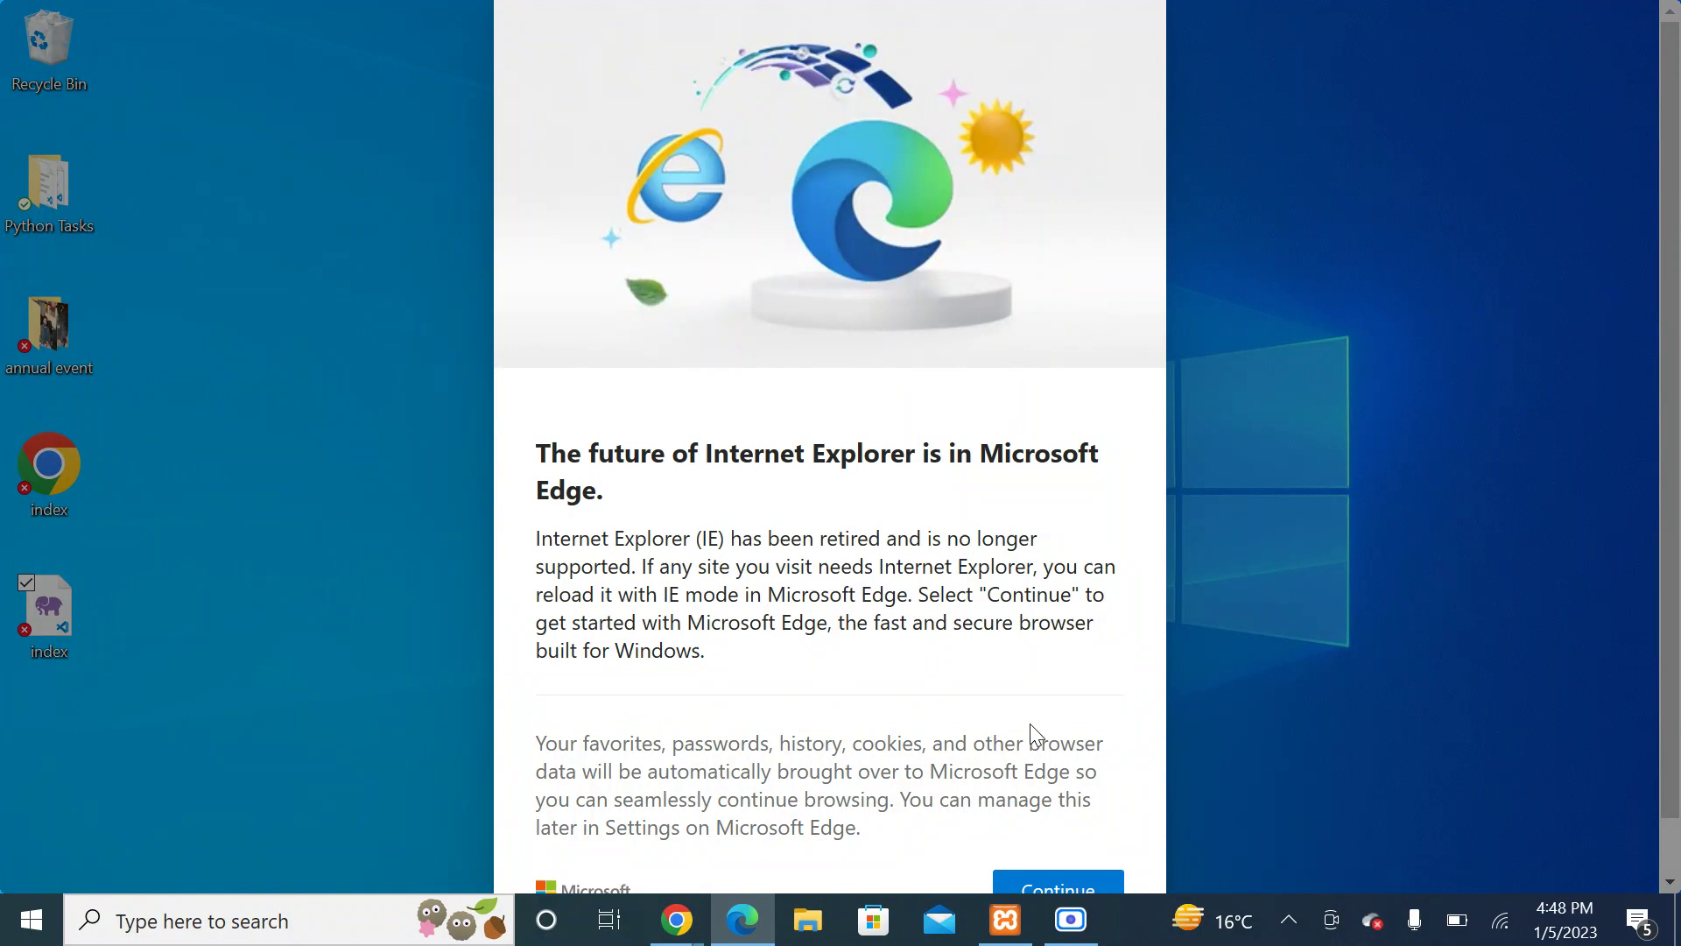
pyautogui.click(1064, 876)
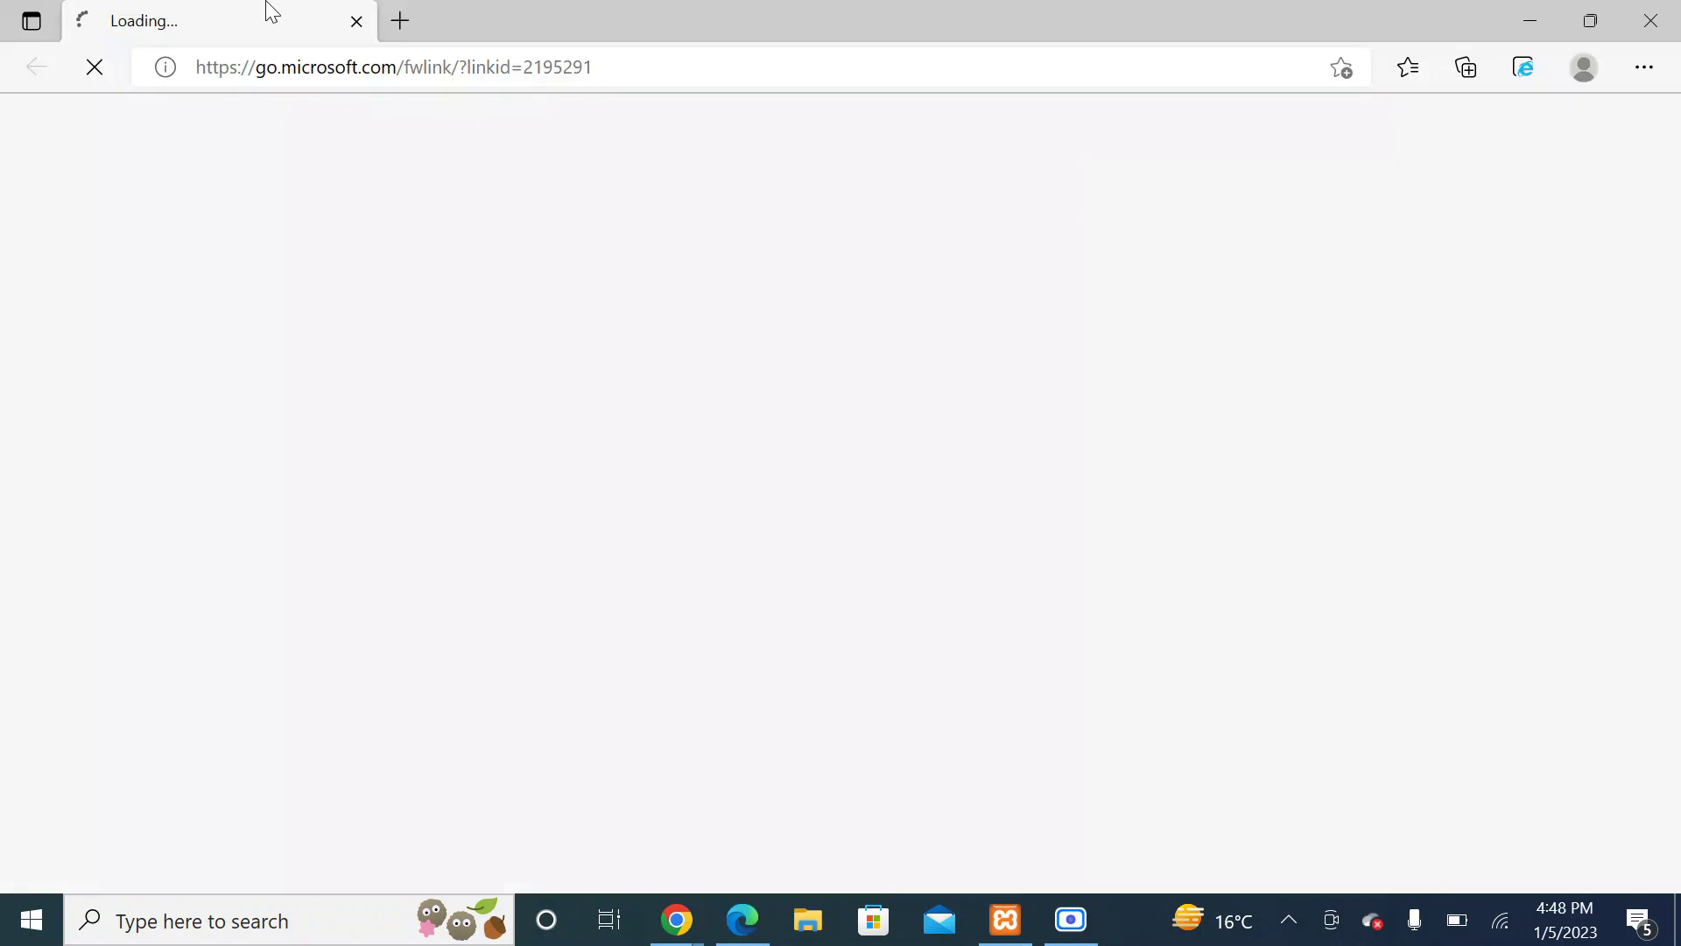
pyautogui.click(356, 21)
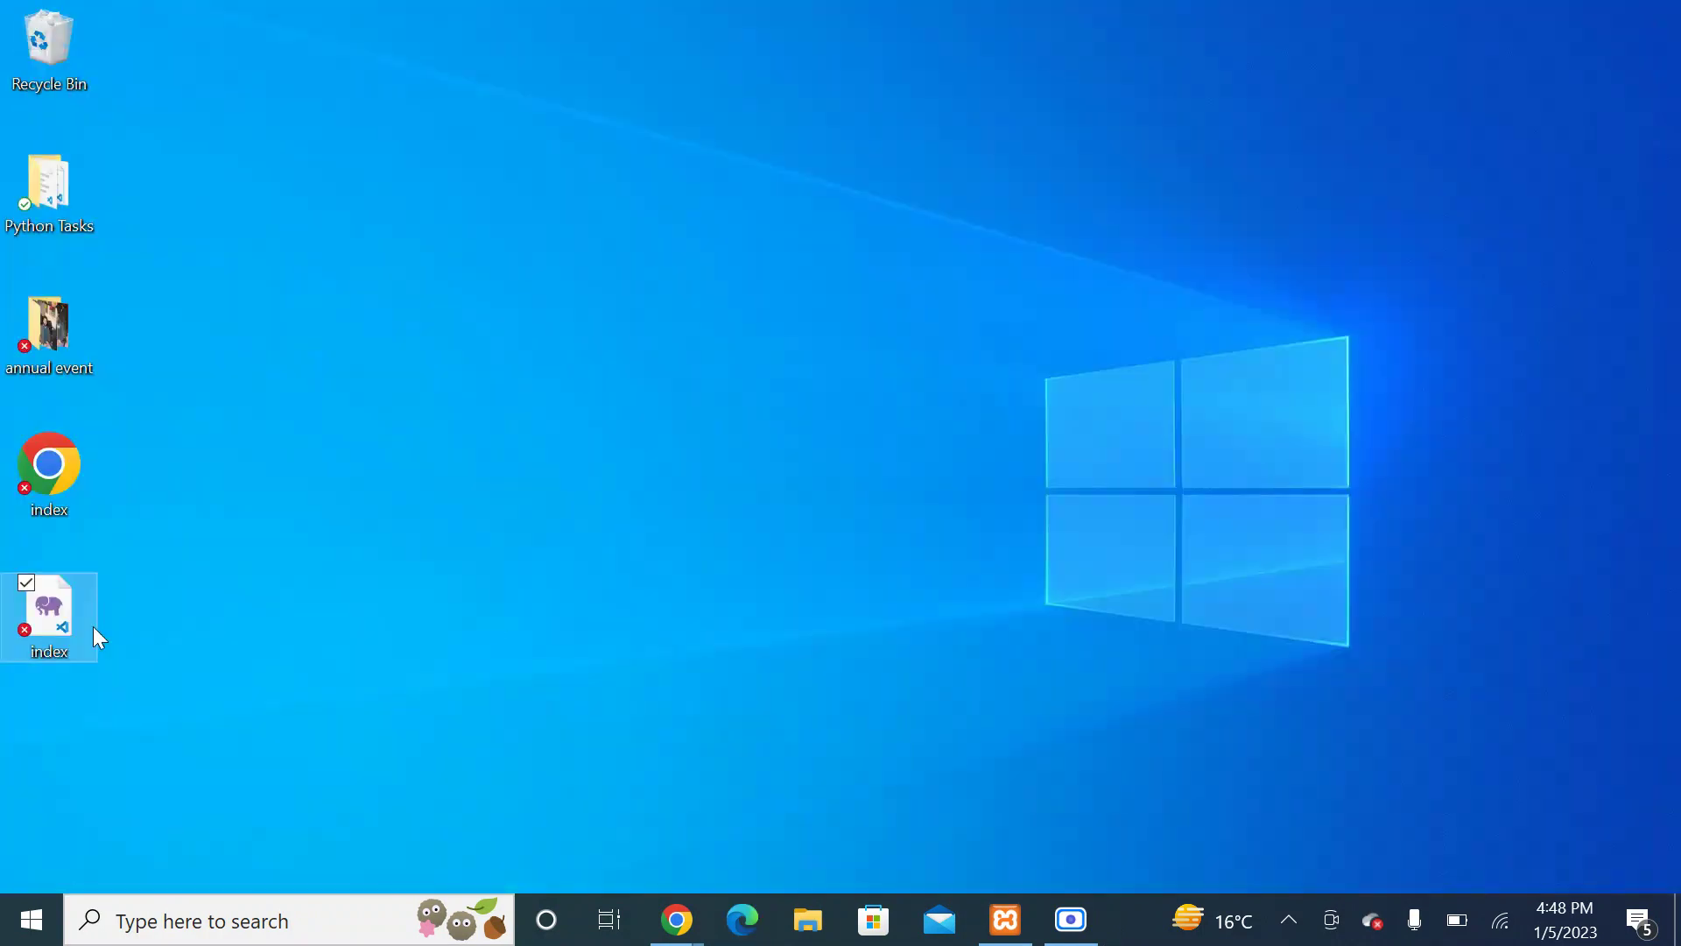
pyautogui.click(496, 625)
pyautogui.rightClick(529, 375)
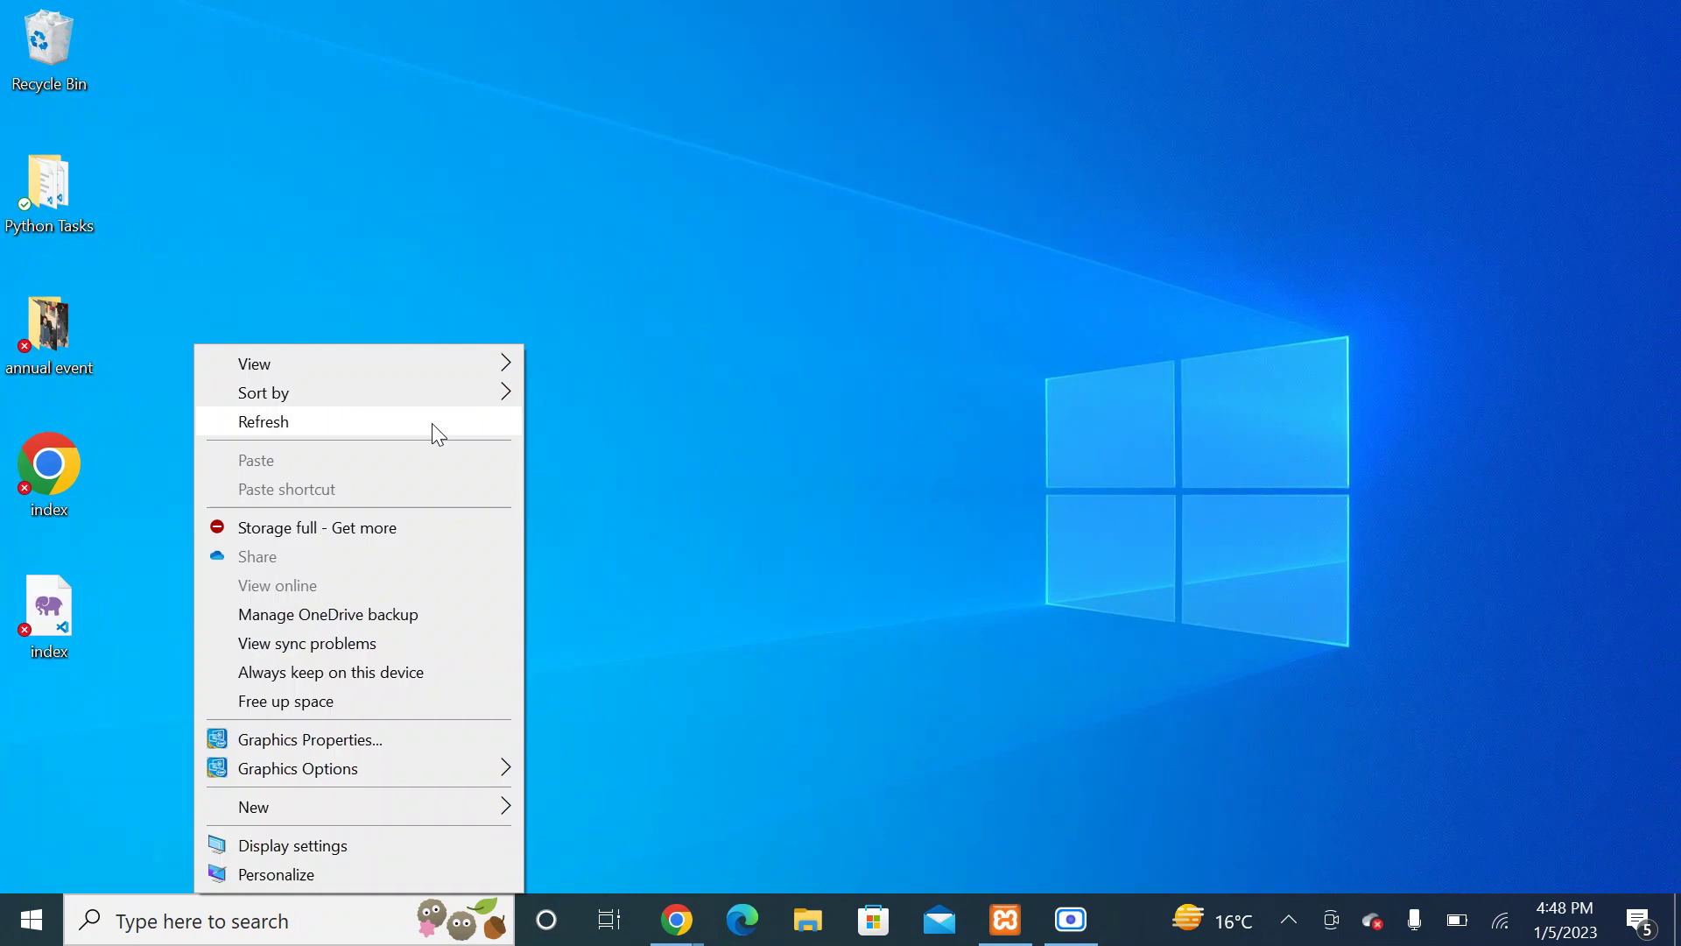
pyautogui.click(433, 423)
pyautogui.click(1071, 920)
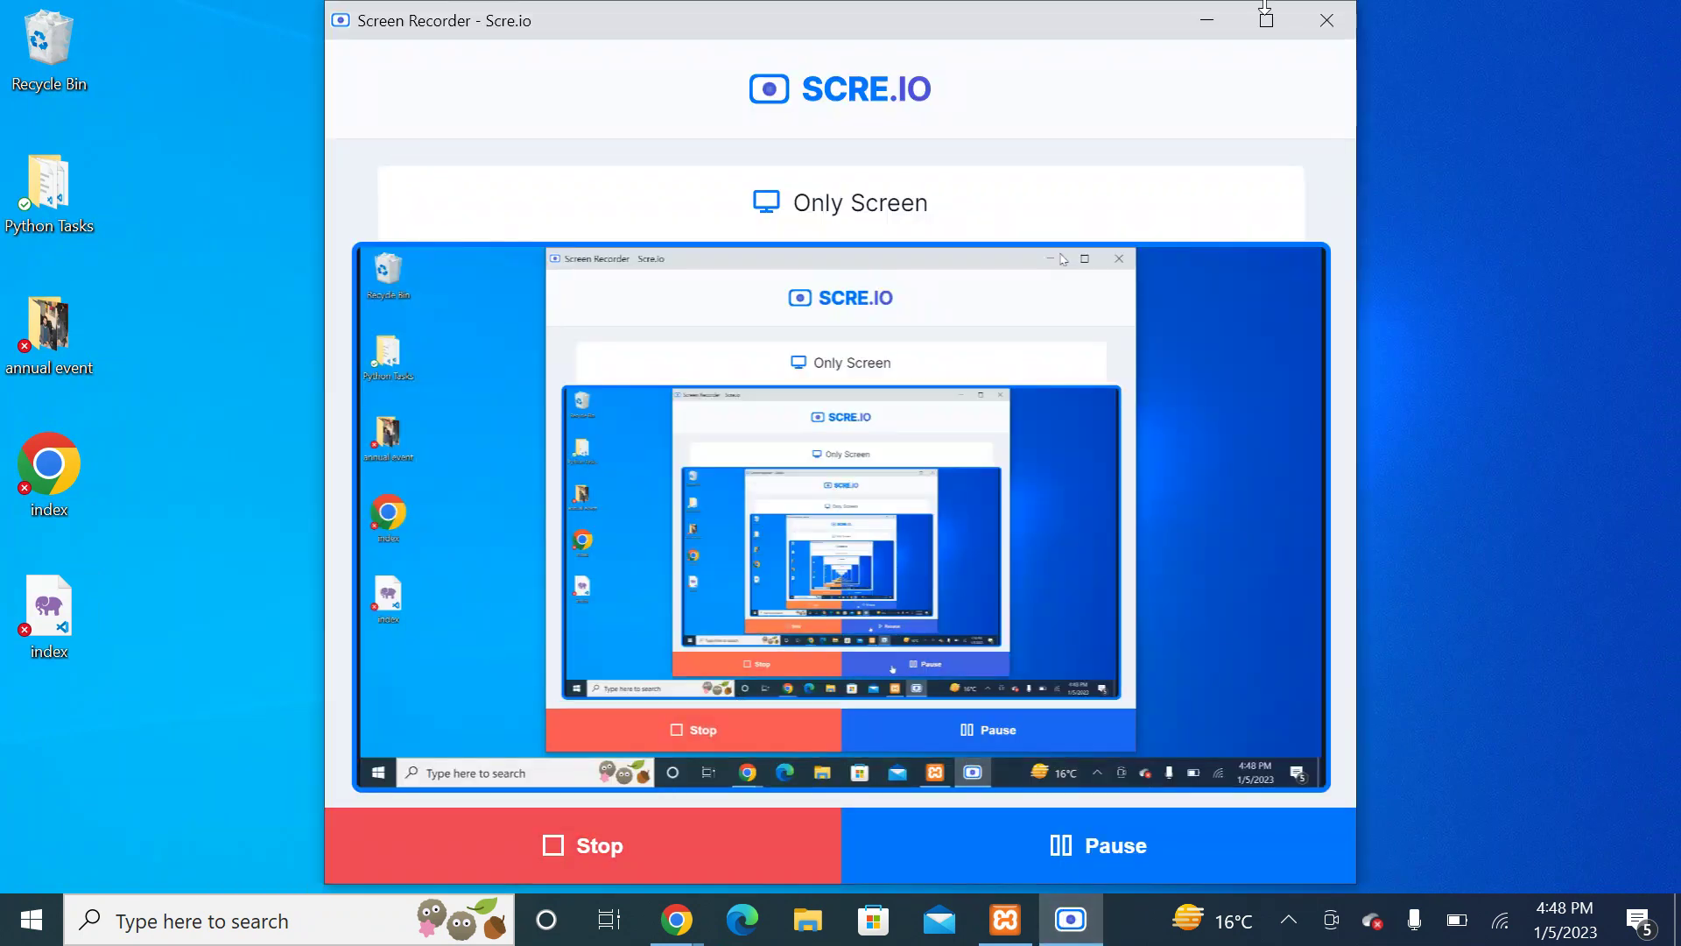
pyautogui.click(1207, 20)
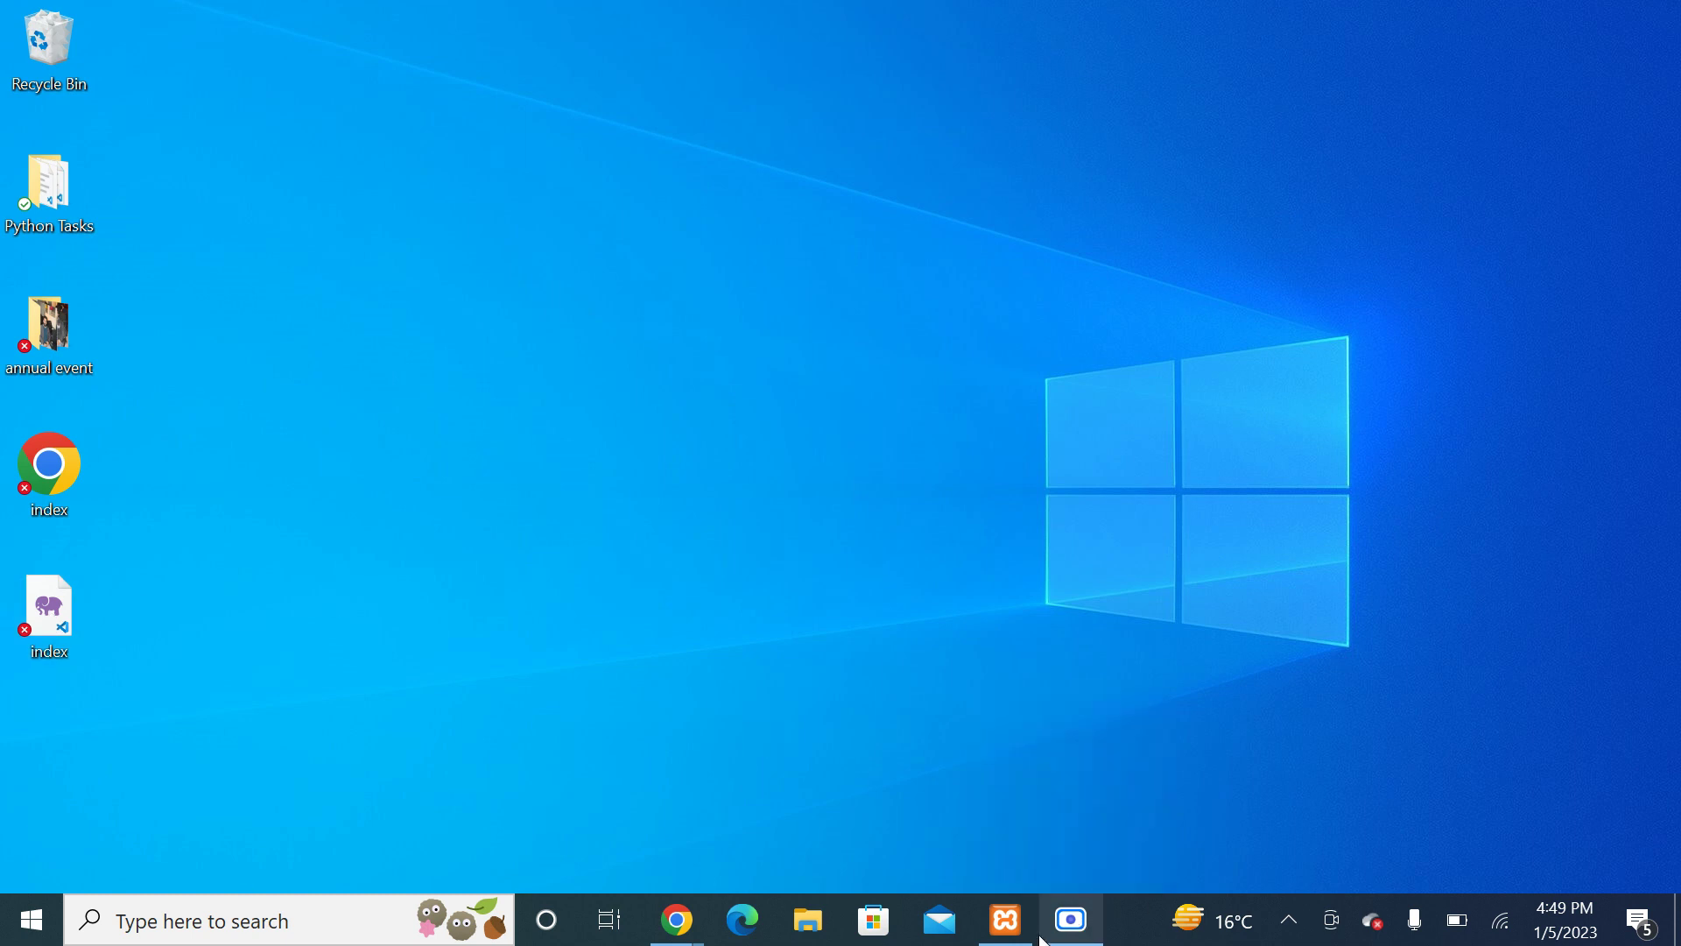
pyautogui.click(1006, 919)
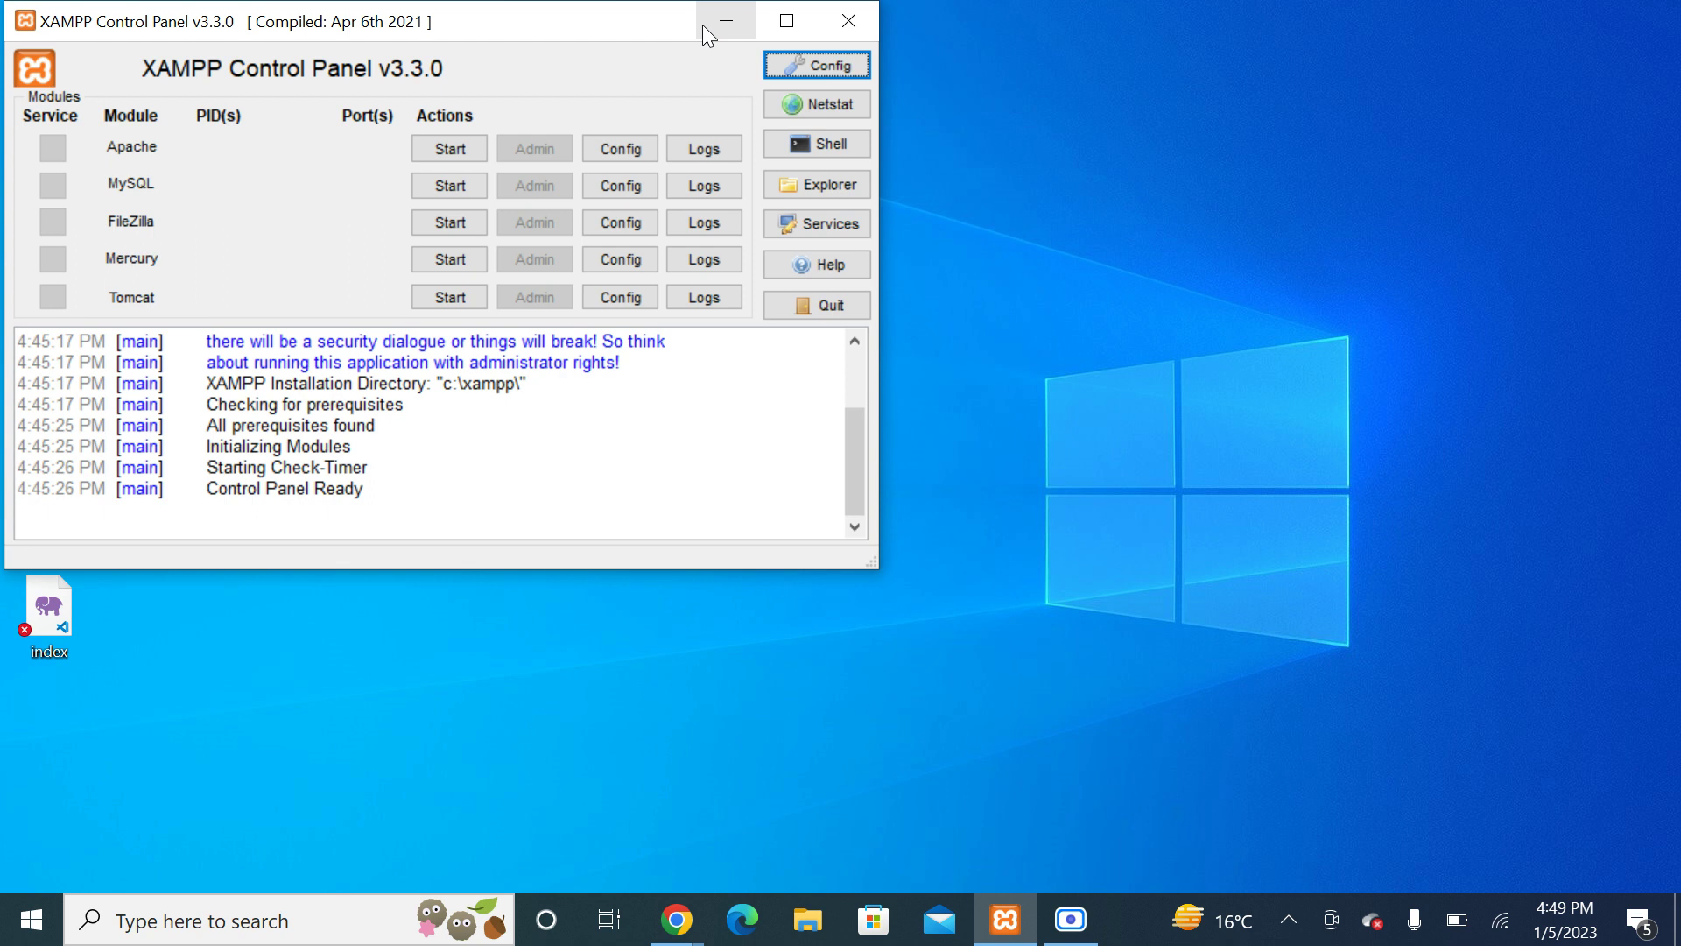
pyautogui.click(727, 22)
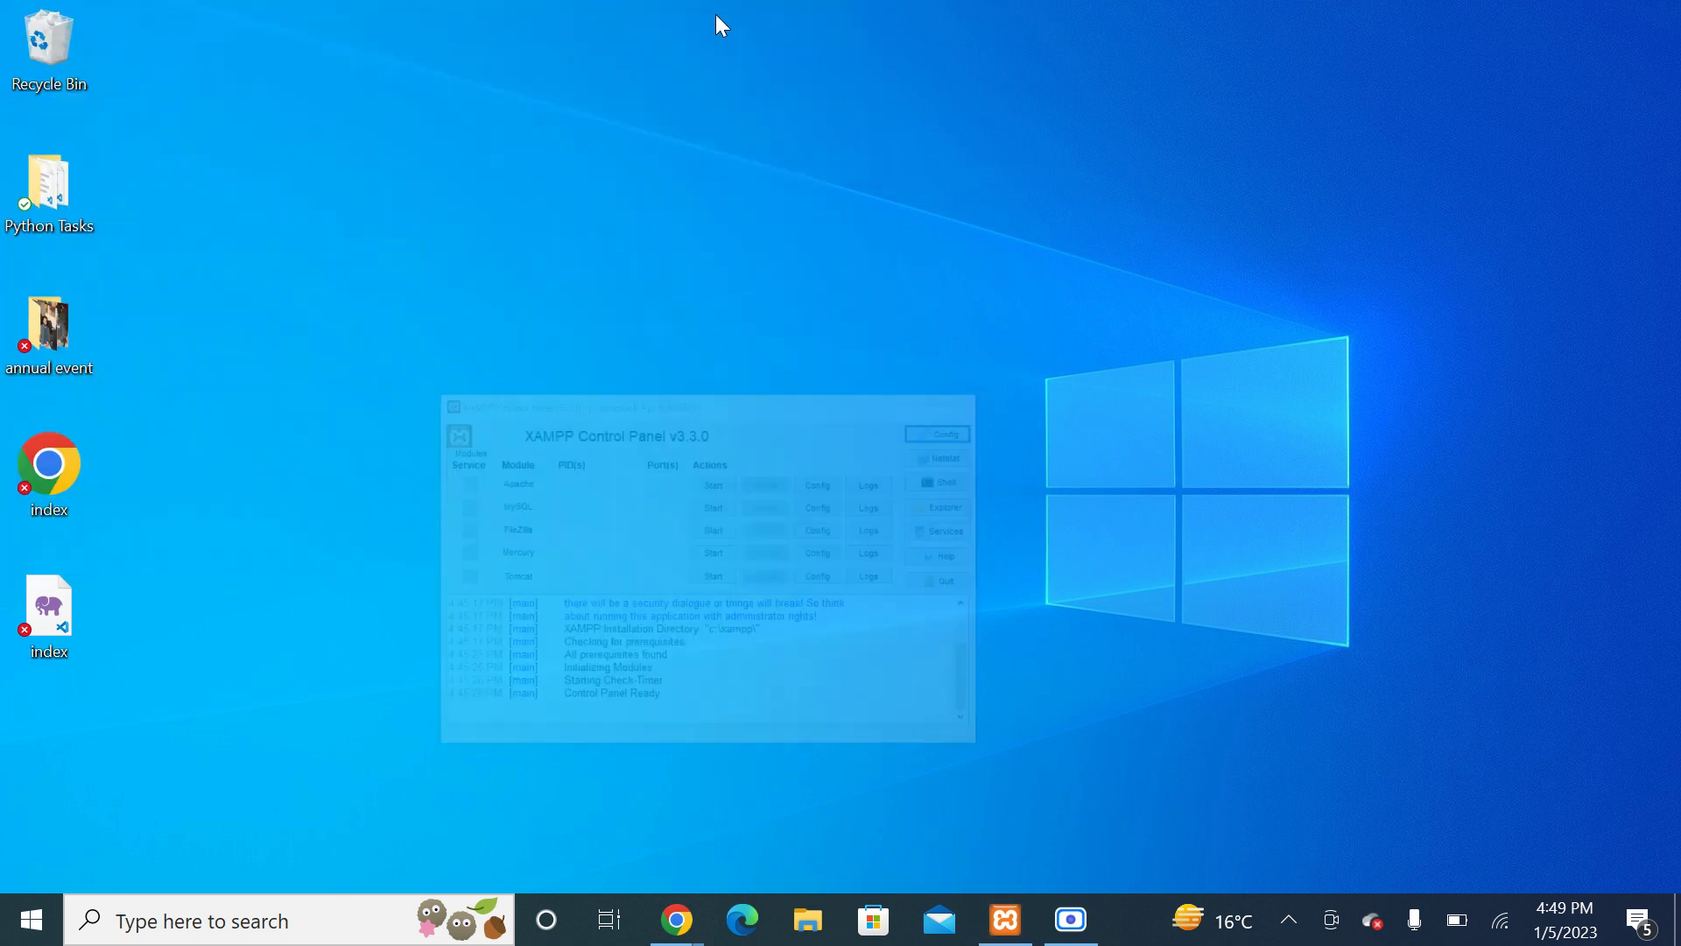
pyautogui.click(811, 921)
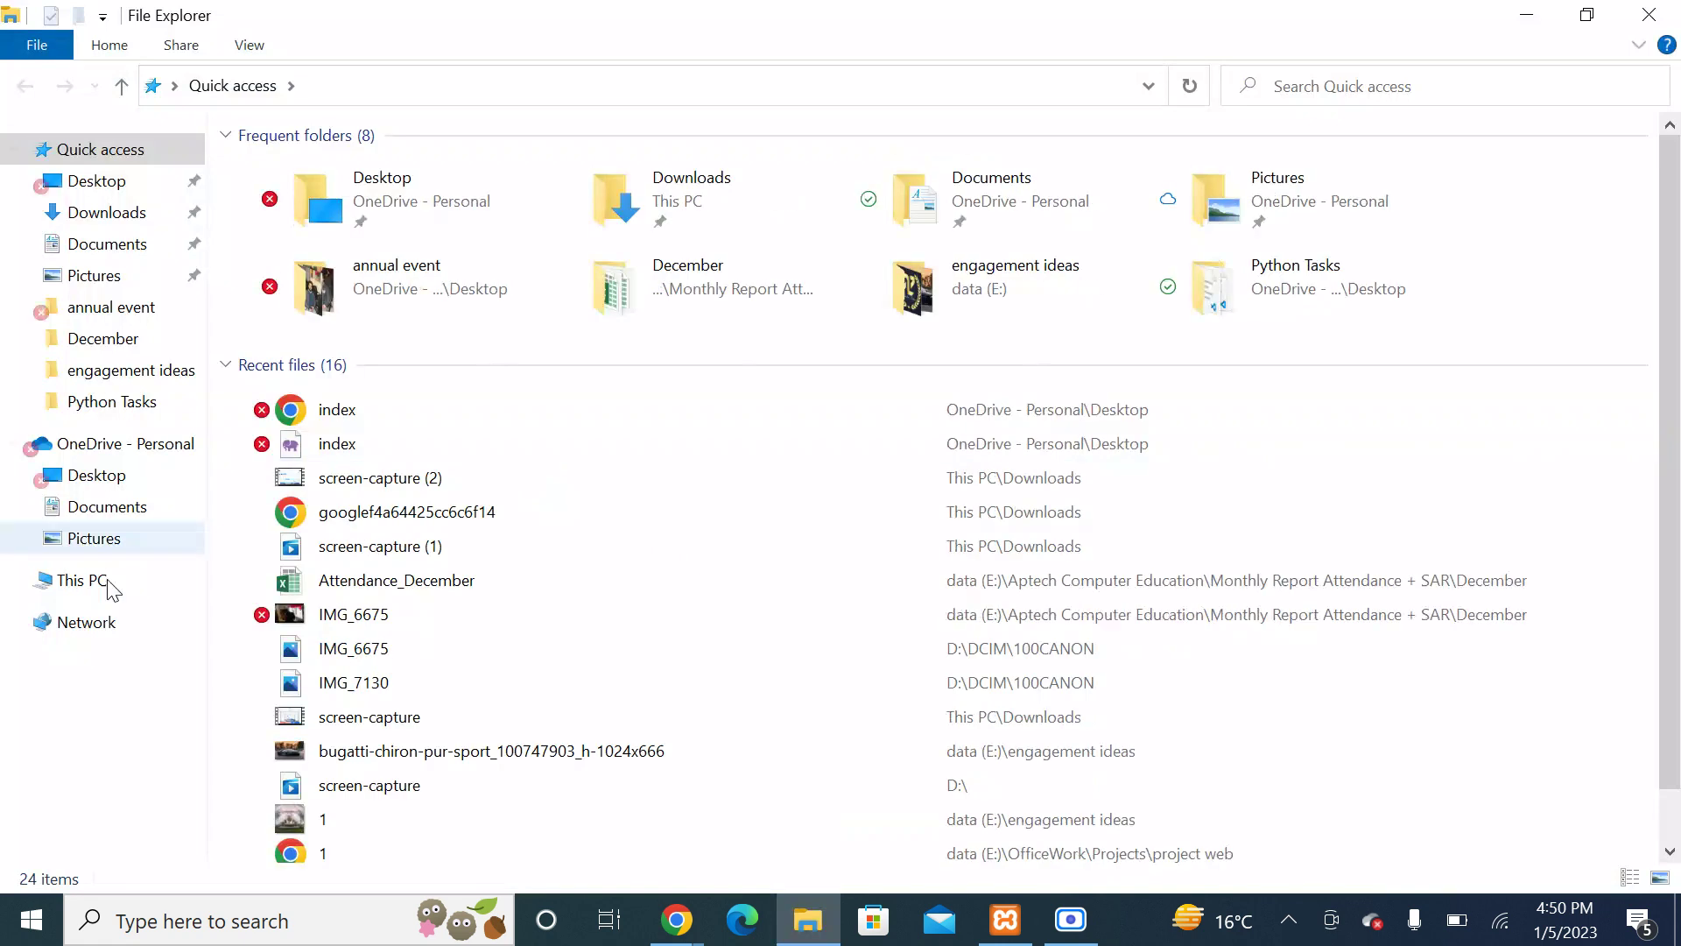
# Step: Browse This PC > C: > xampp > htdocs > isbhigh, return to htdocs, and close Explorer
pyautogui.click(109, 582)
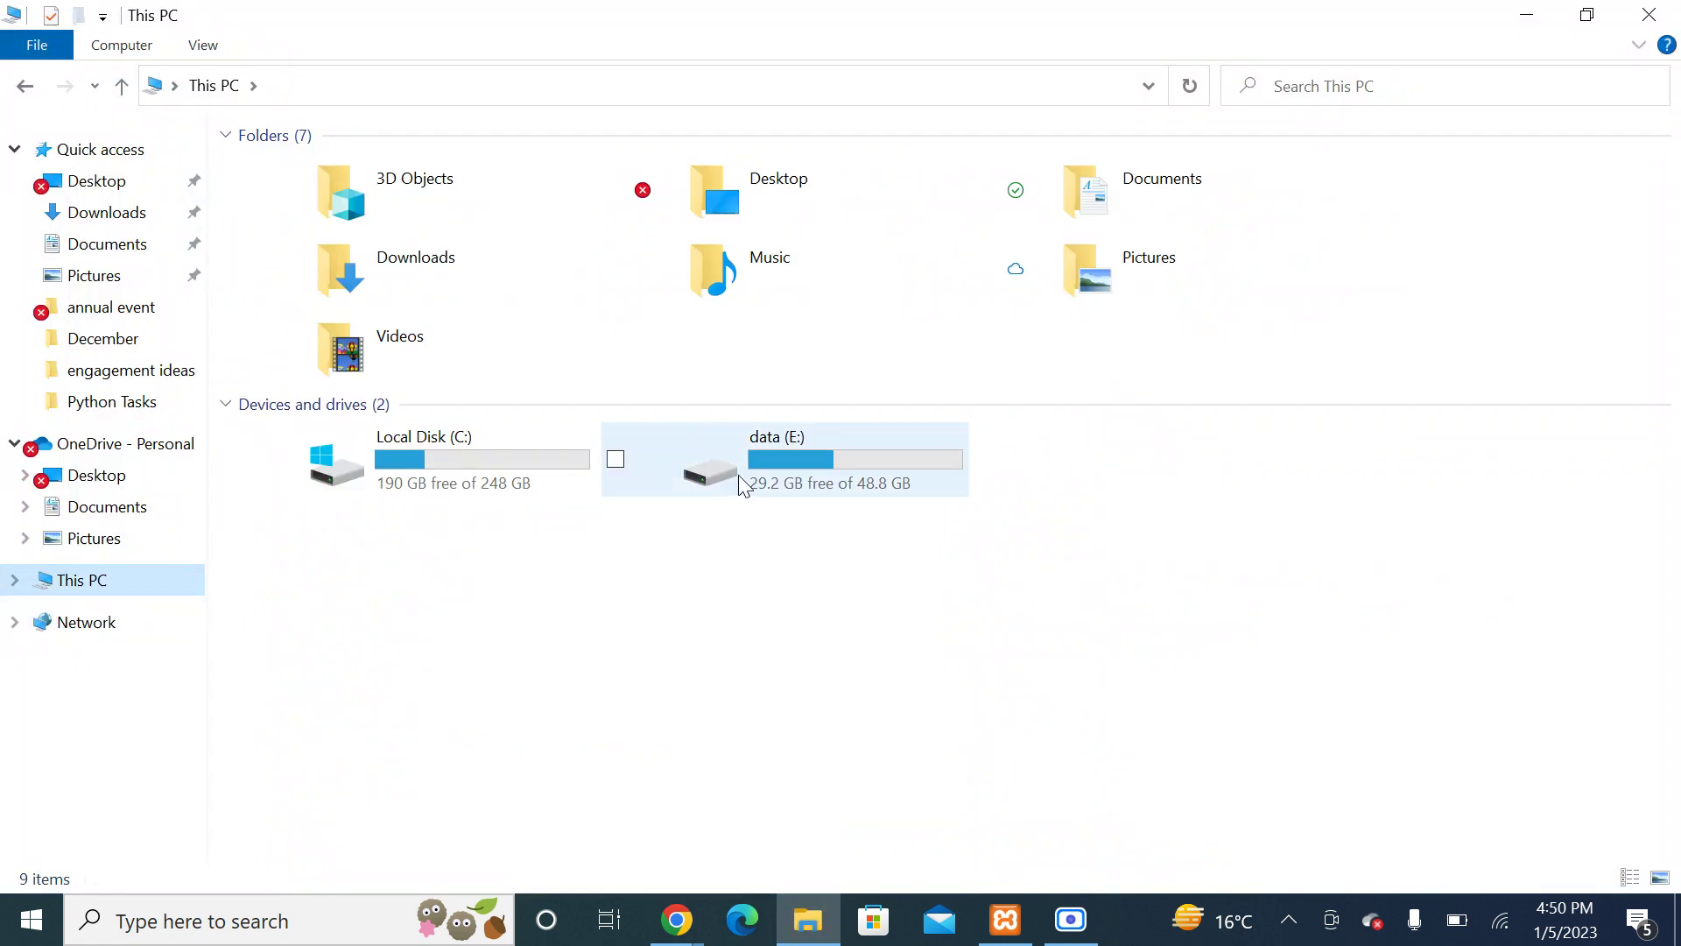
pyautogui.doubleClick(453, 458)
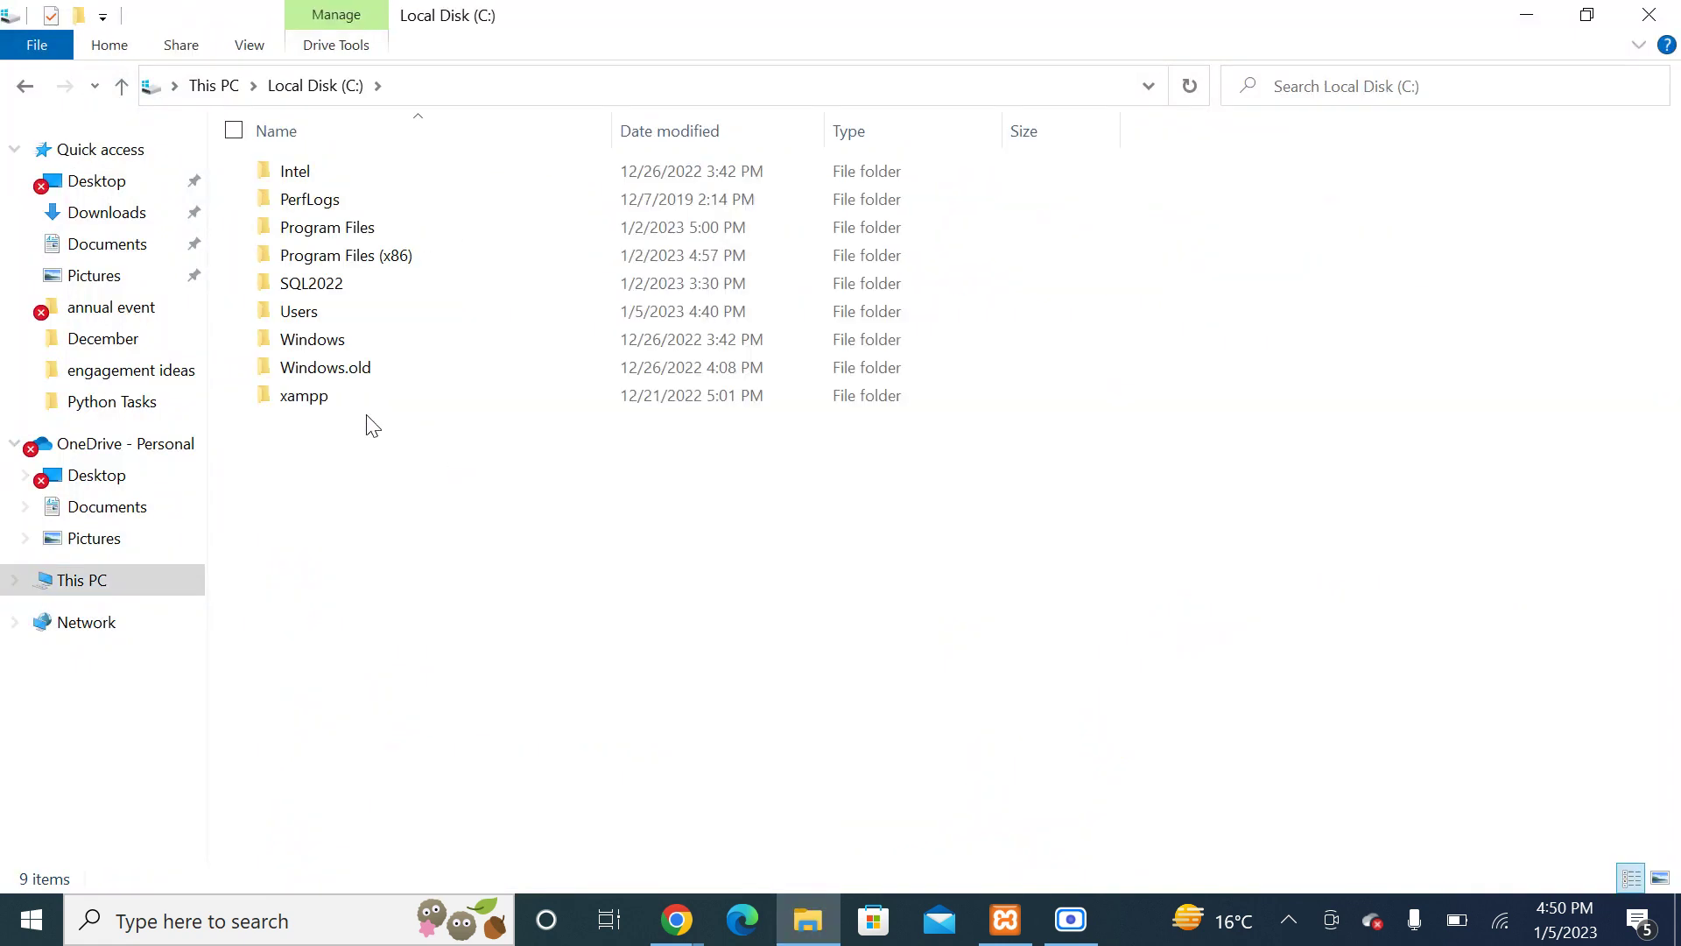
pyautogui.doubleClick(362, 399)
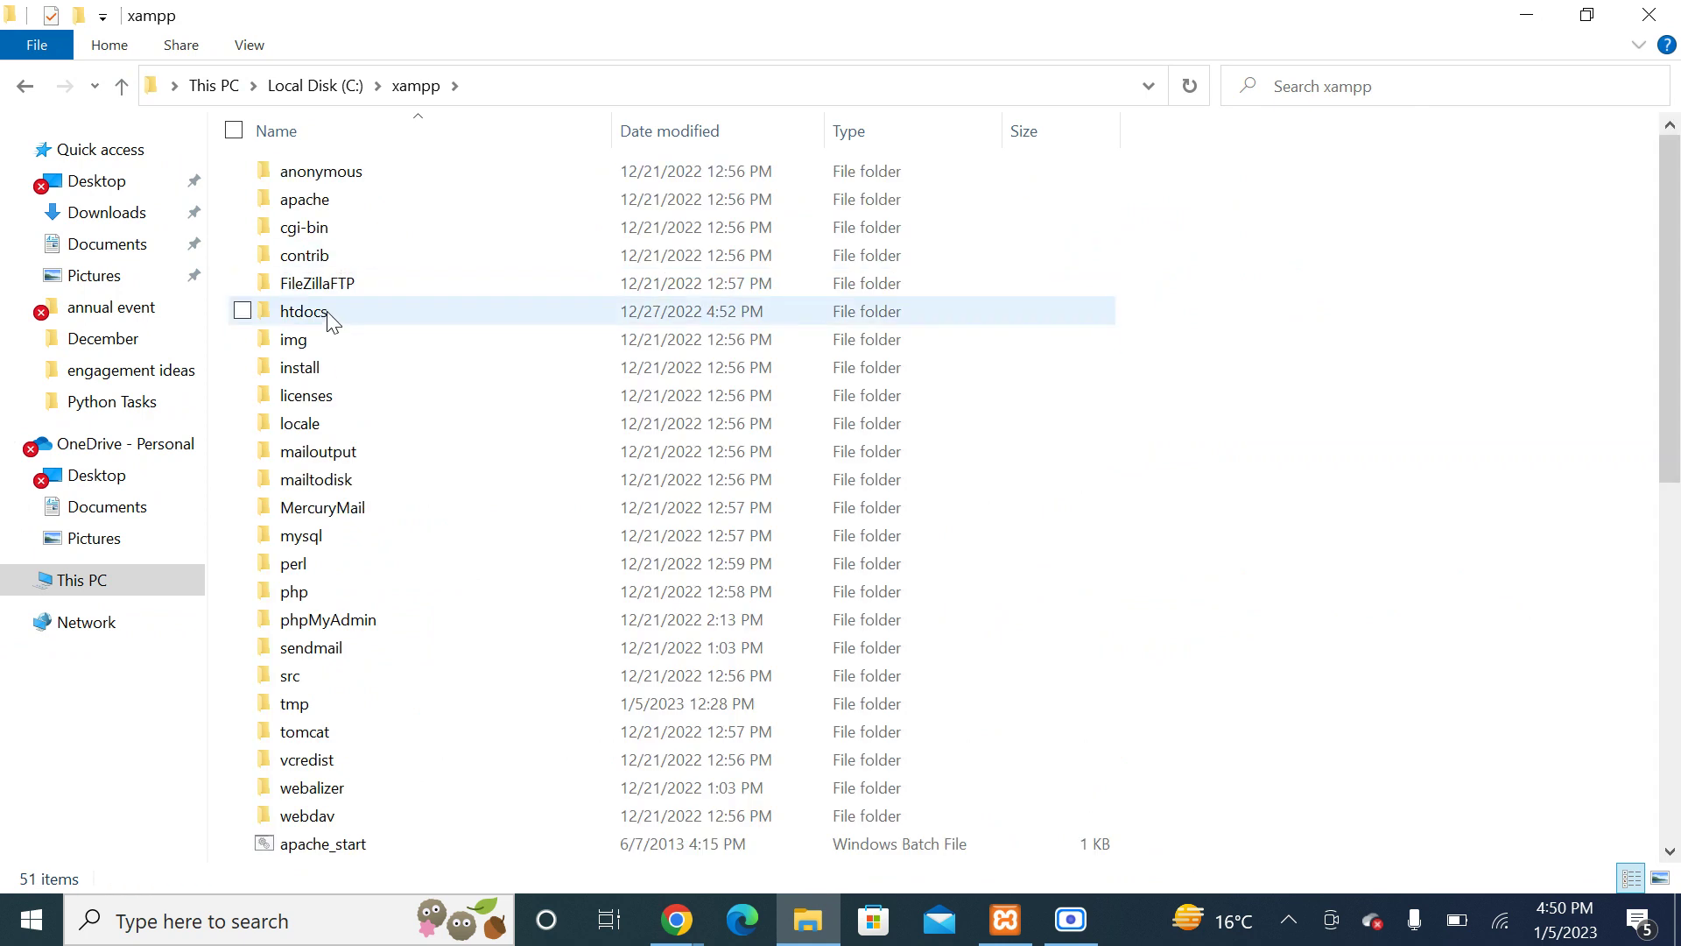
pyautogui.doubleClick(328, 313)
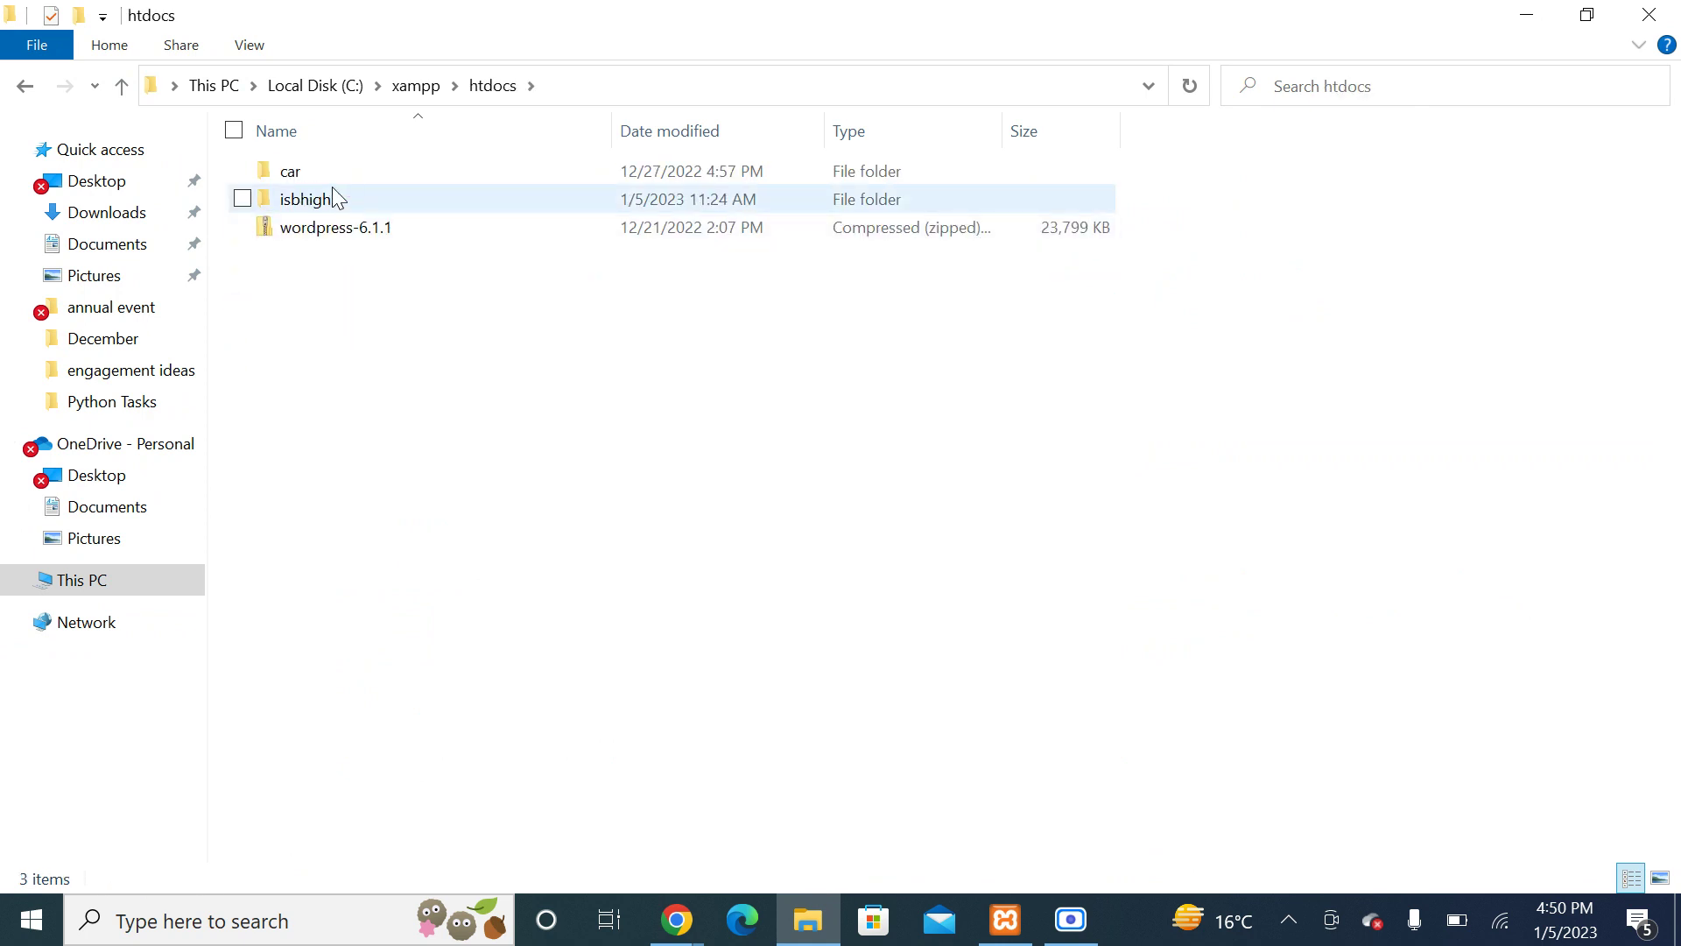
pyautogui.doubleClick(329, 201)
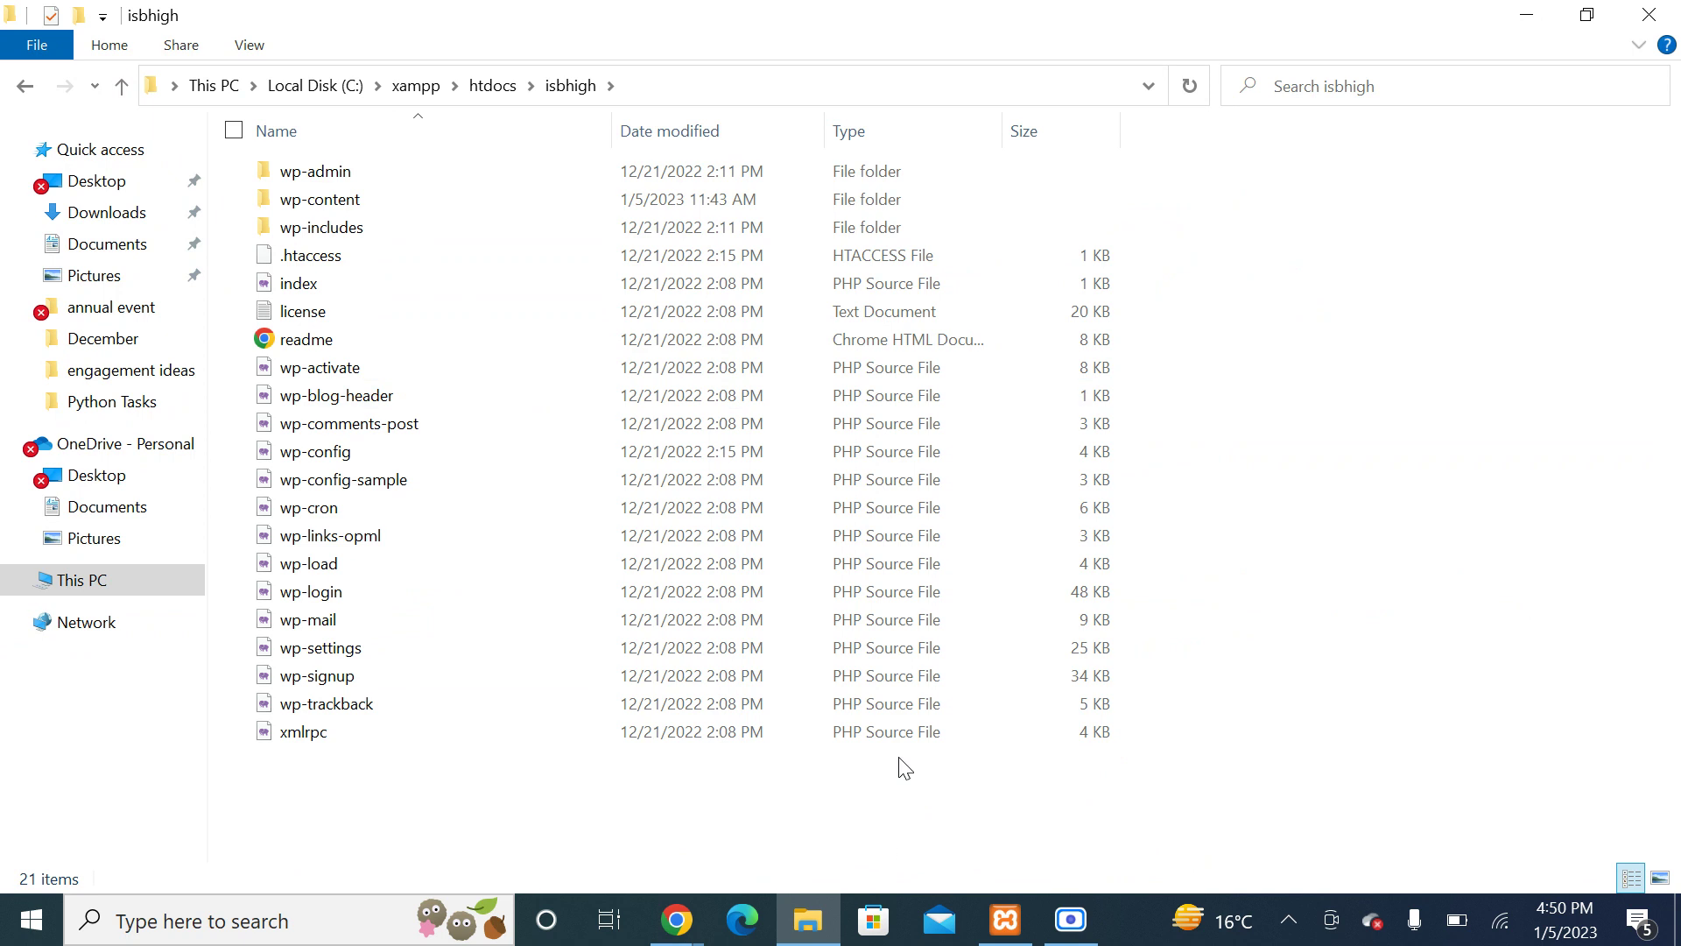
pyautogui.click(134, 84)
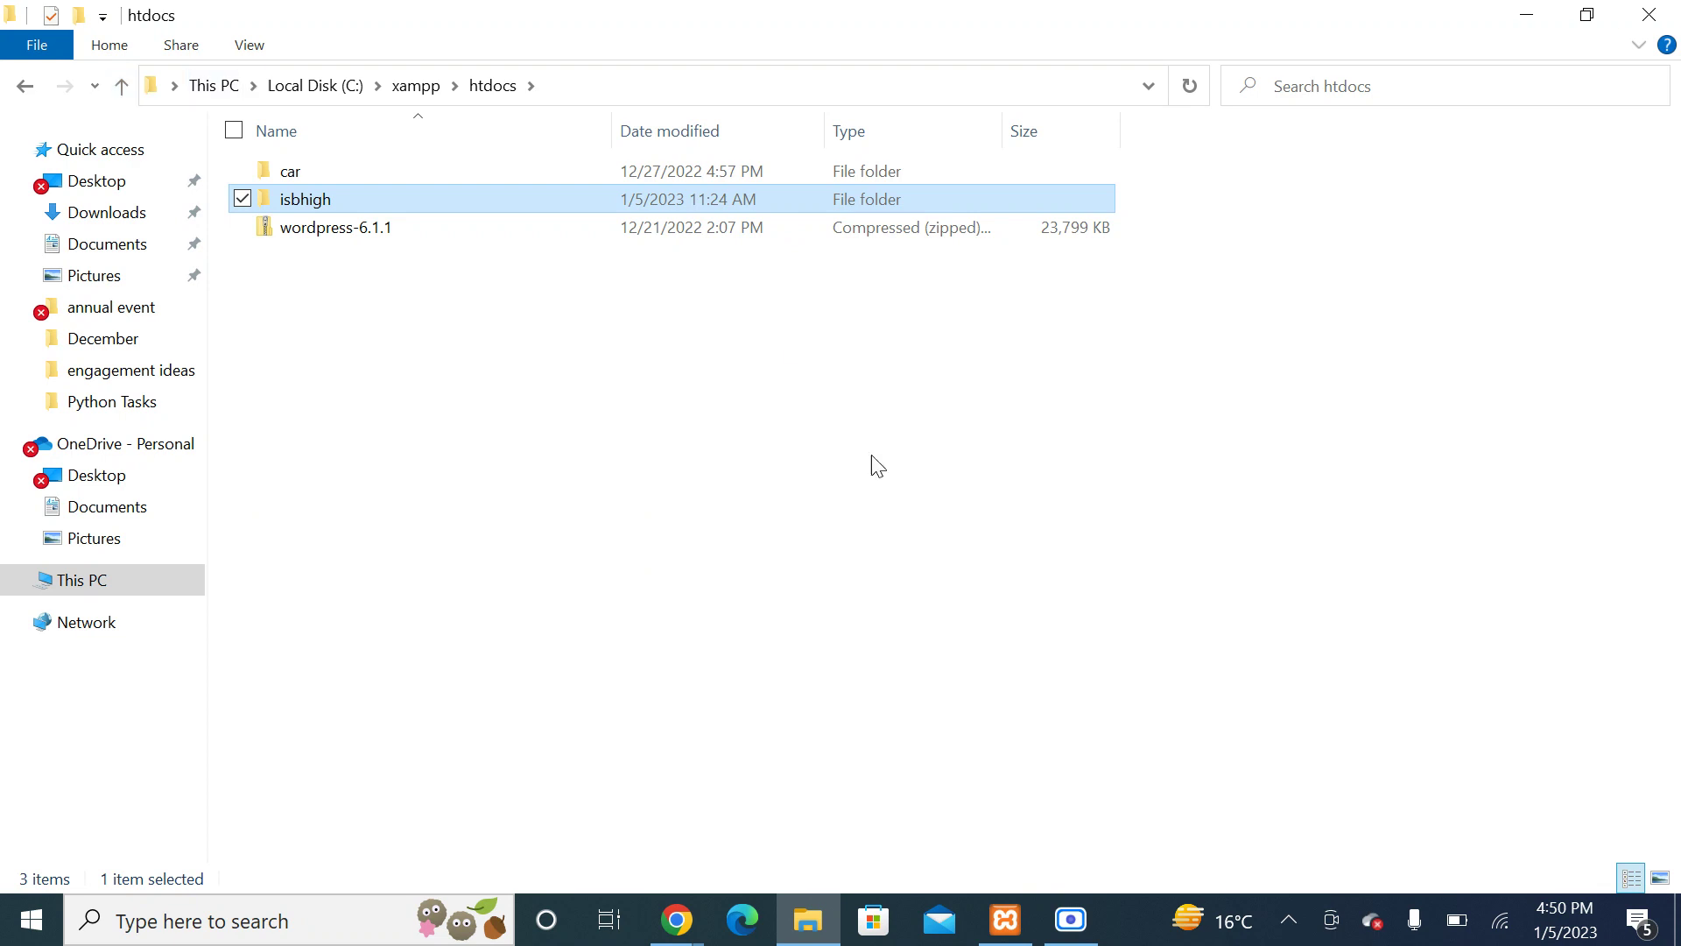
pyautogui.click(1668, 11)
pyautogui.rightClick(806, 242)
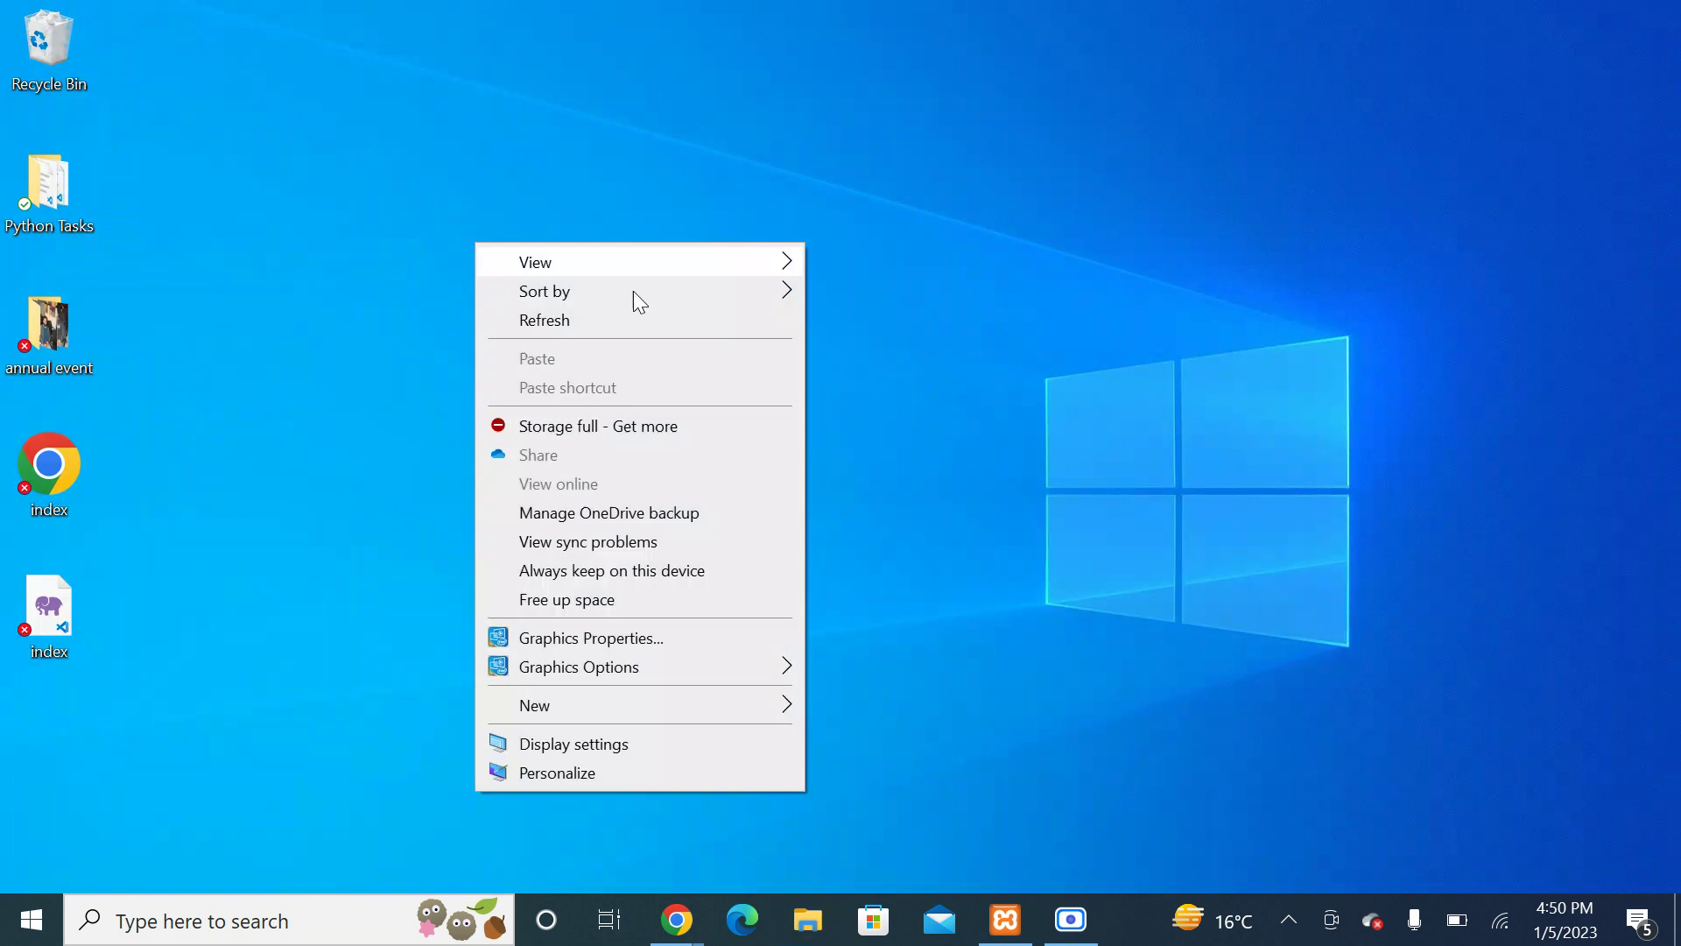
# Step: In a new Chrome tab, search 'xampp download' and open the Download XAMPP page
pyautogui.click(578, 326)
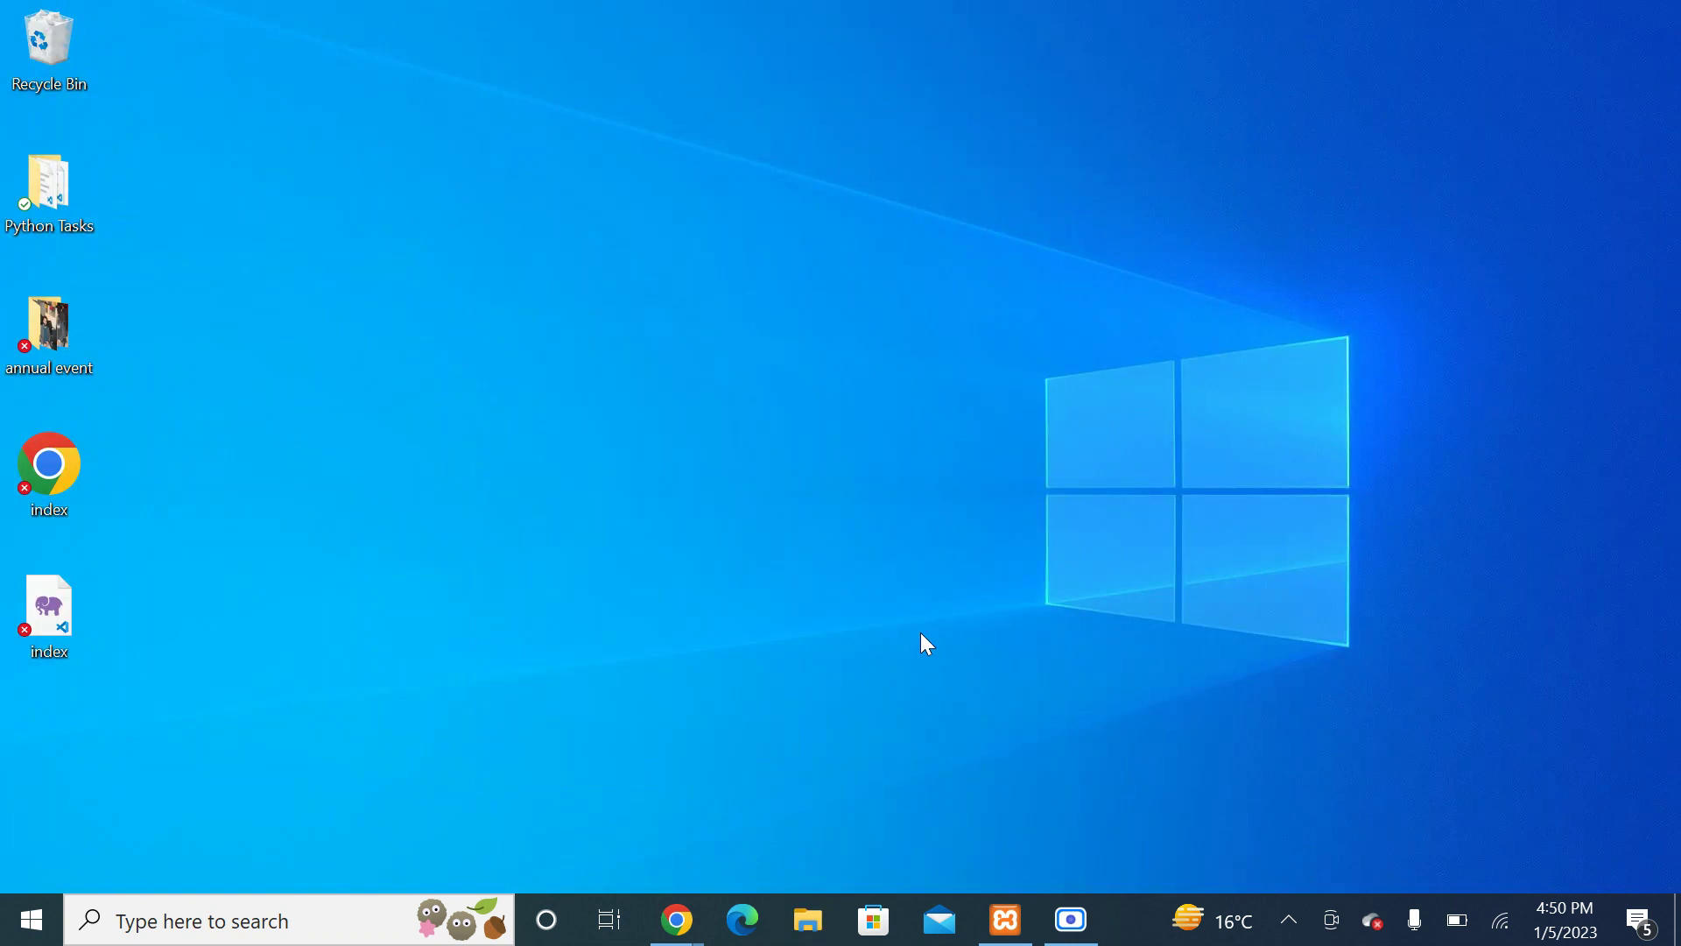
pyautogui.click(693, 902)
pyautogui.click(491, 867)
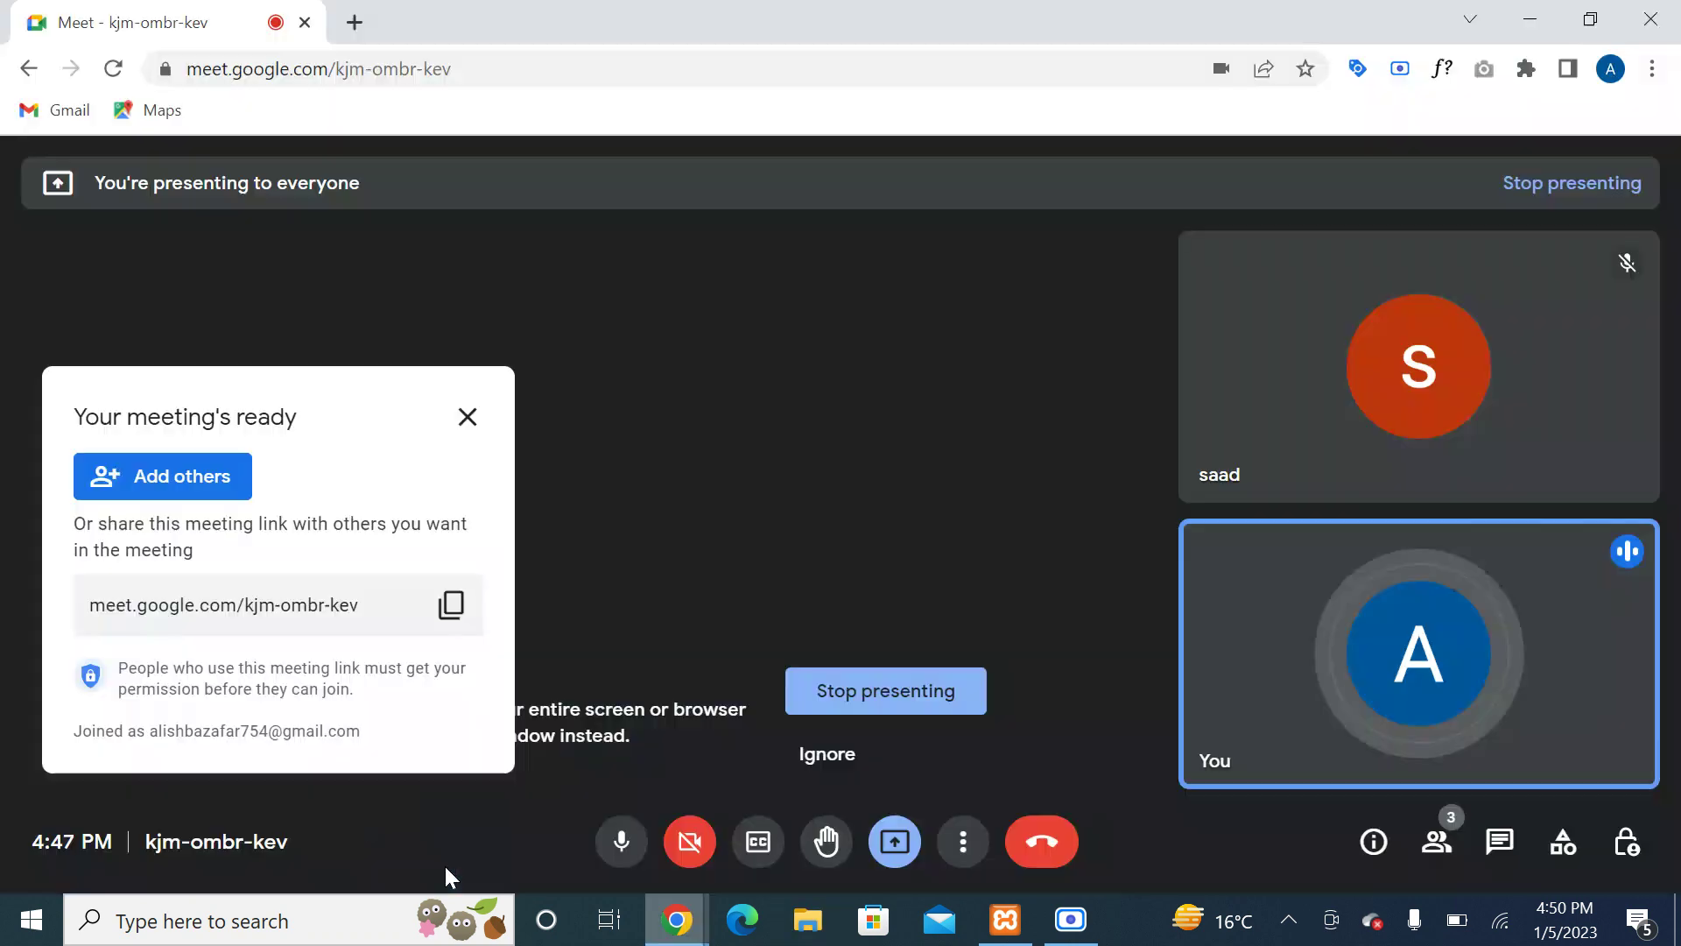
pyautogui.click(355, 22)
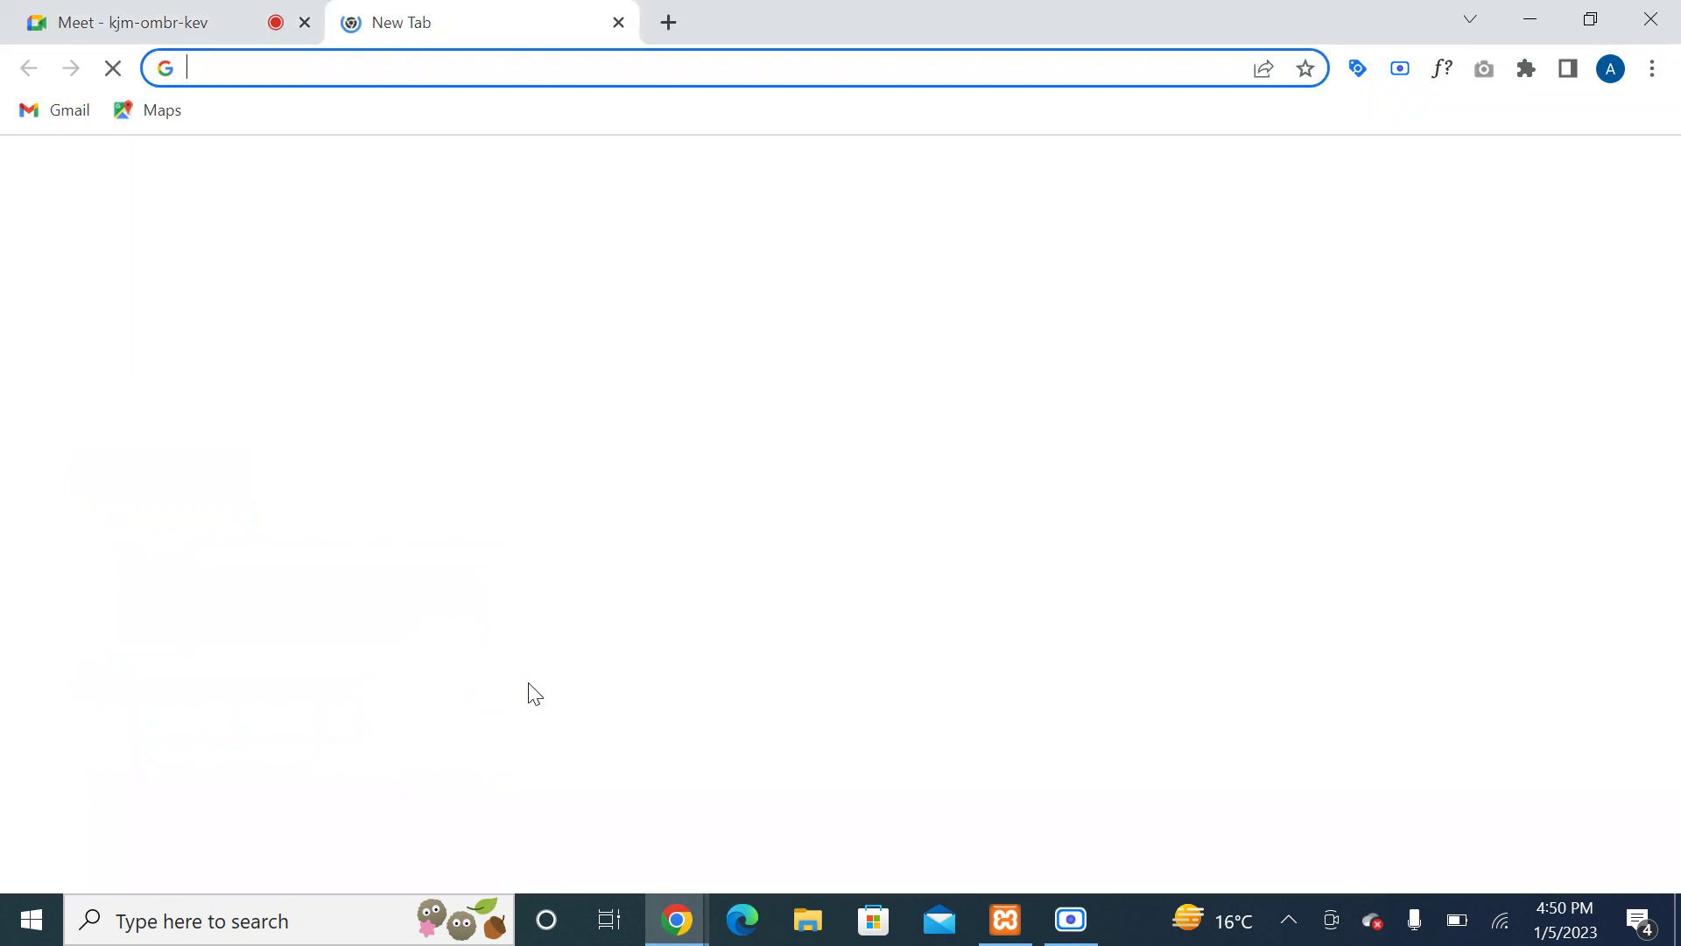
pyautogui.write('xampp down')
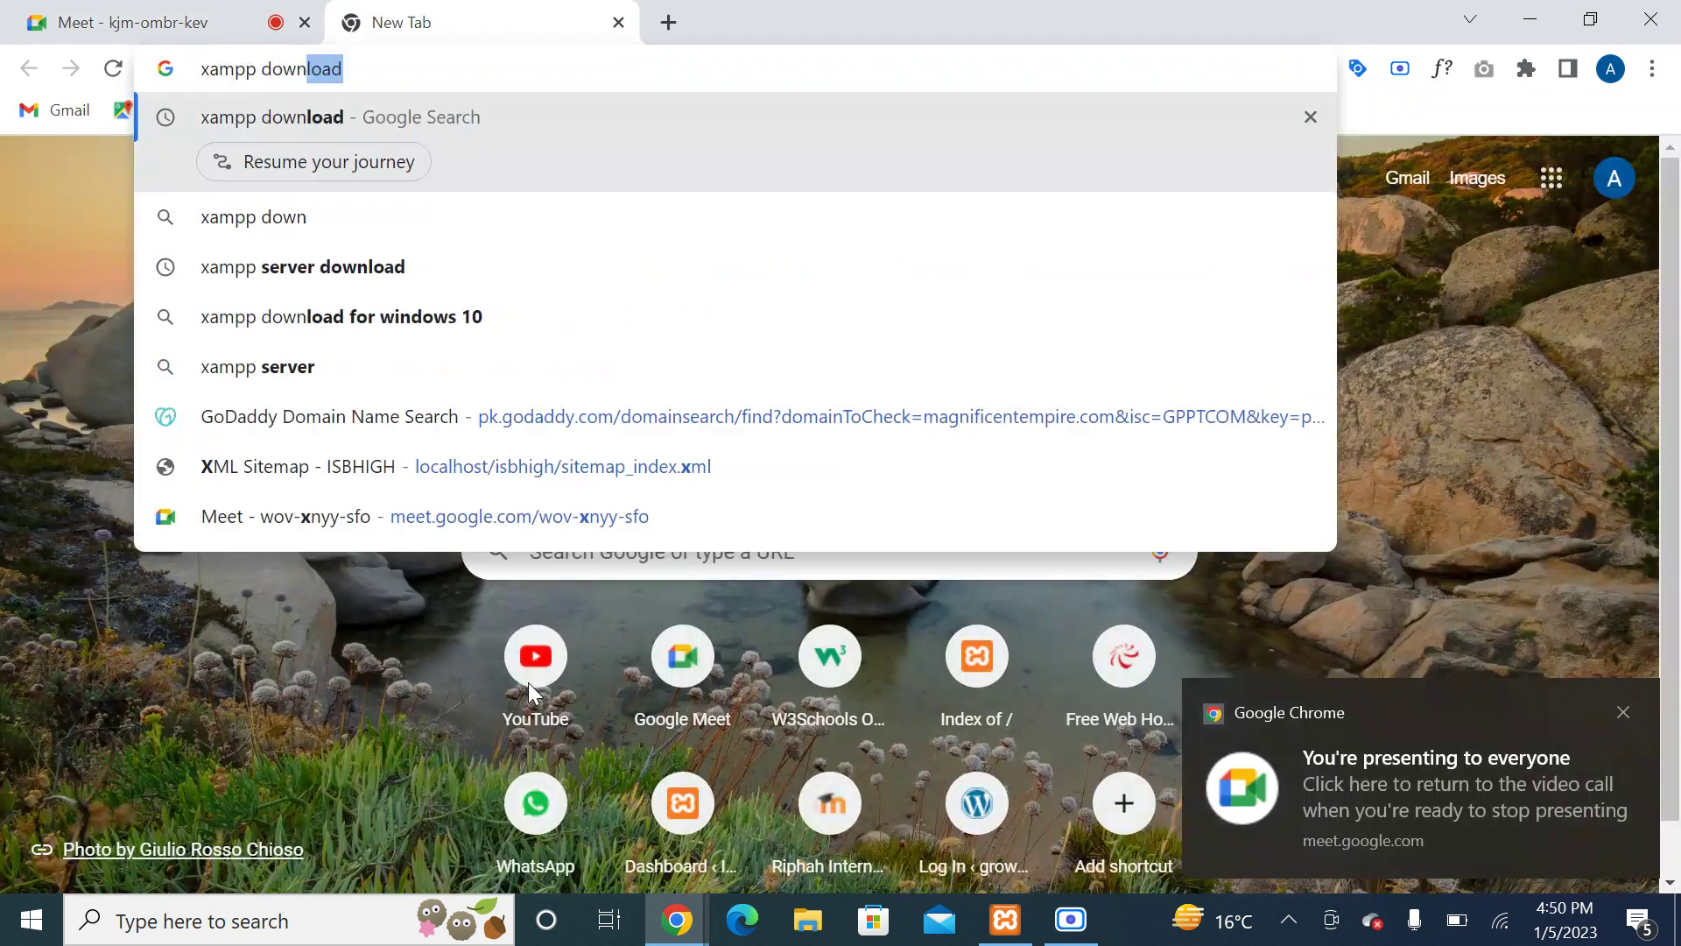
pyautogui.write('load')
pyautogui.press('Return')
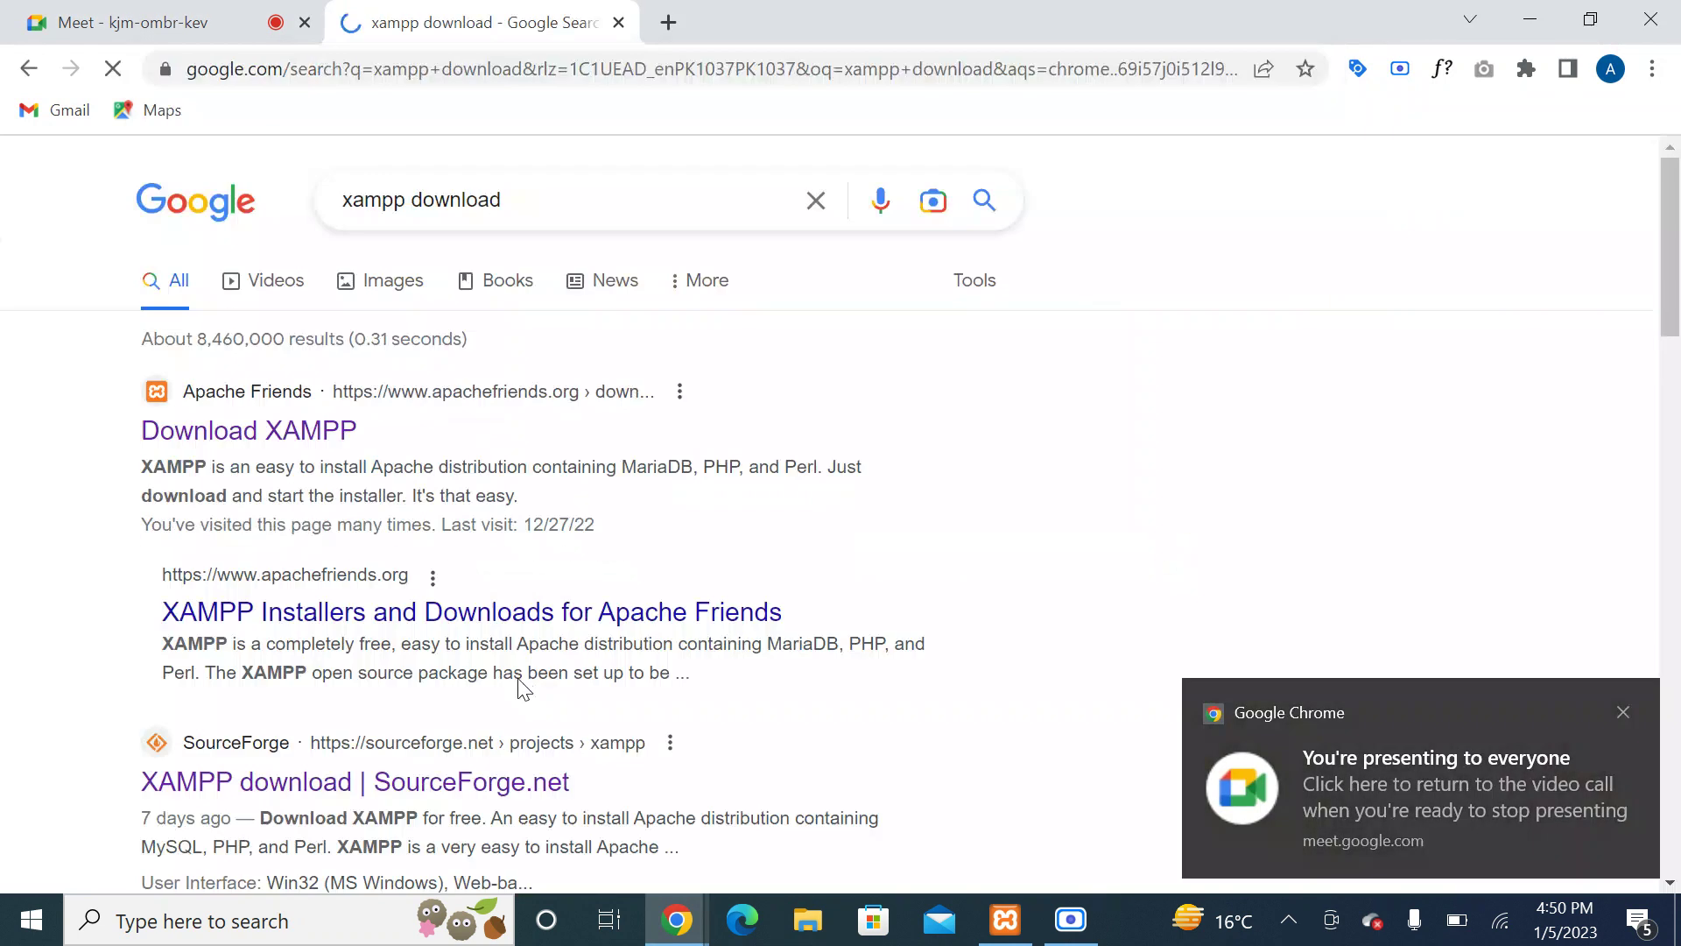
pyautogui.click(330, 435)
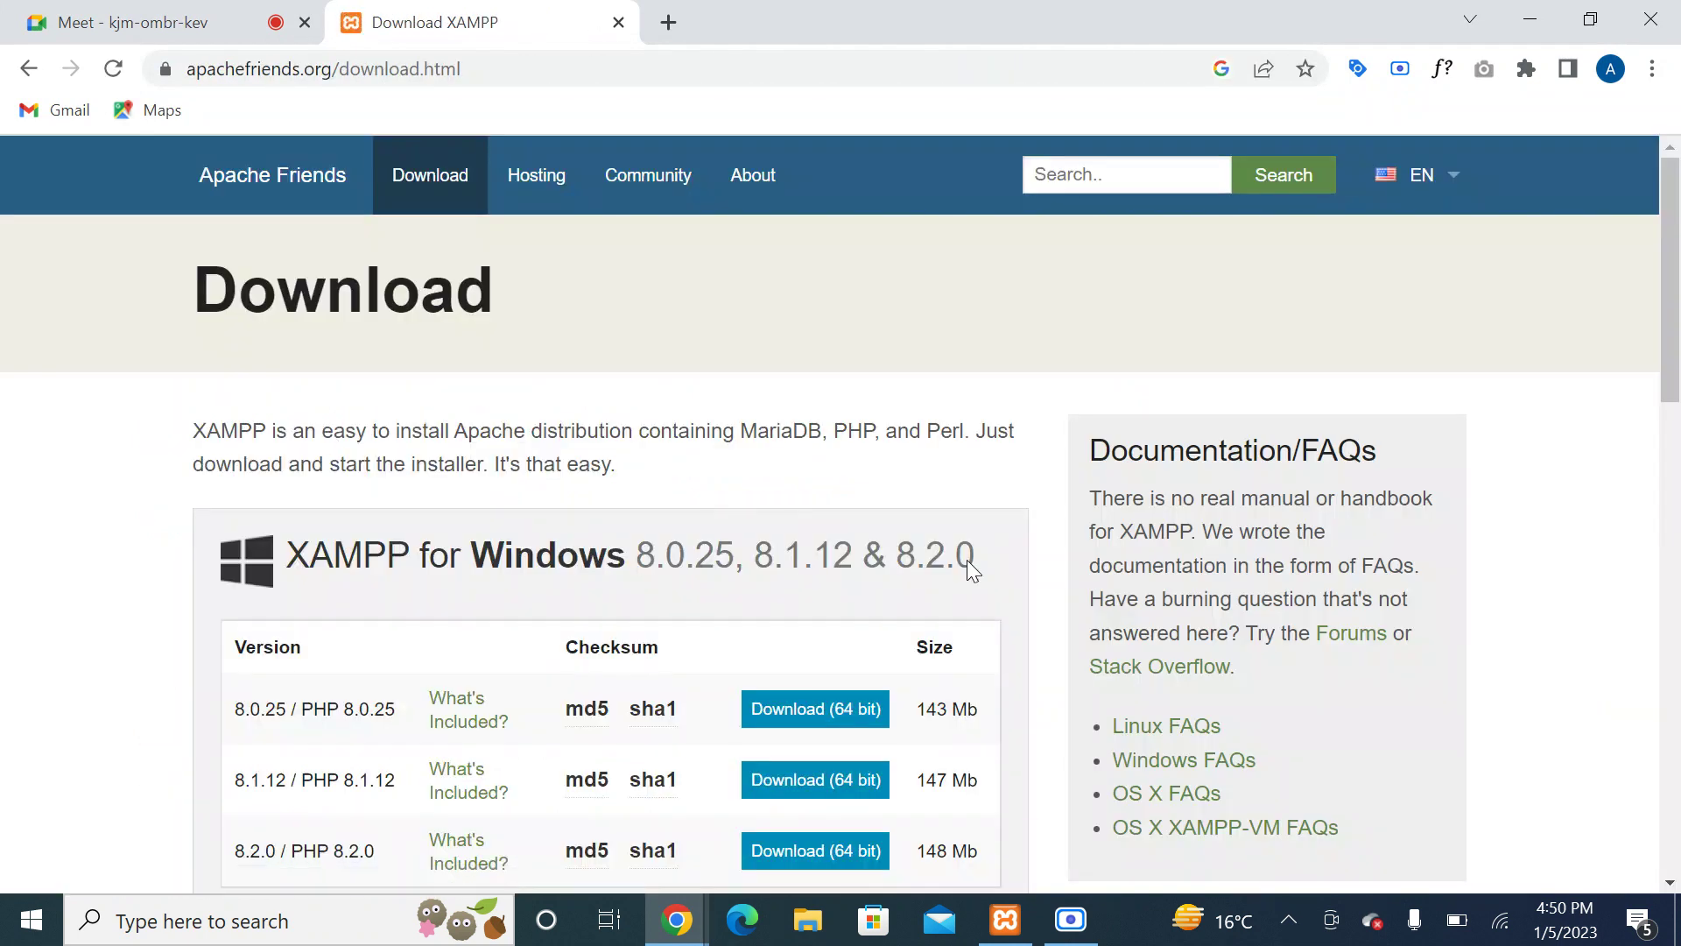
# Step: Compare the listed Windows versions 8.0.25, 8.1.12 and 8.2.0, then close the tab
pyautogui.scroll(-2, 841, 490)
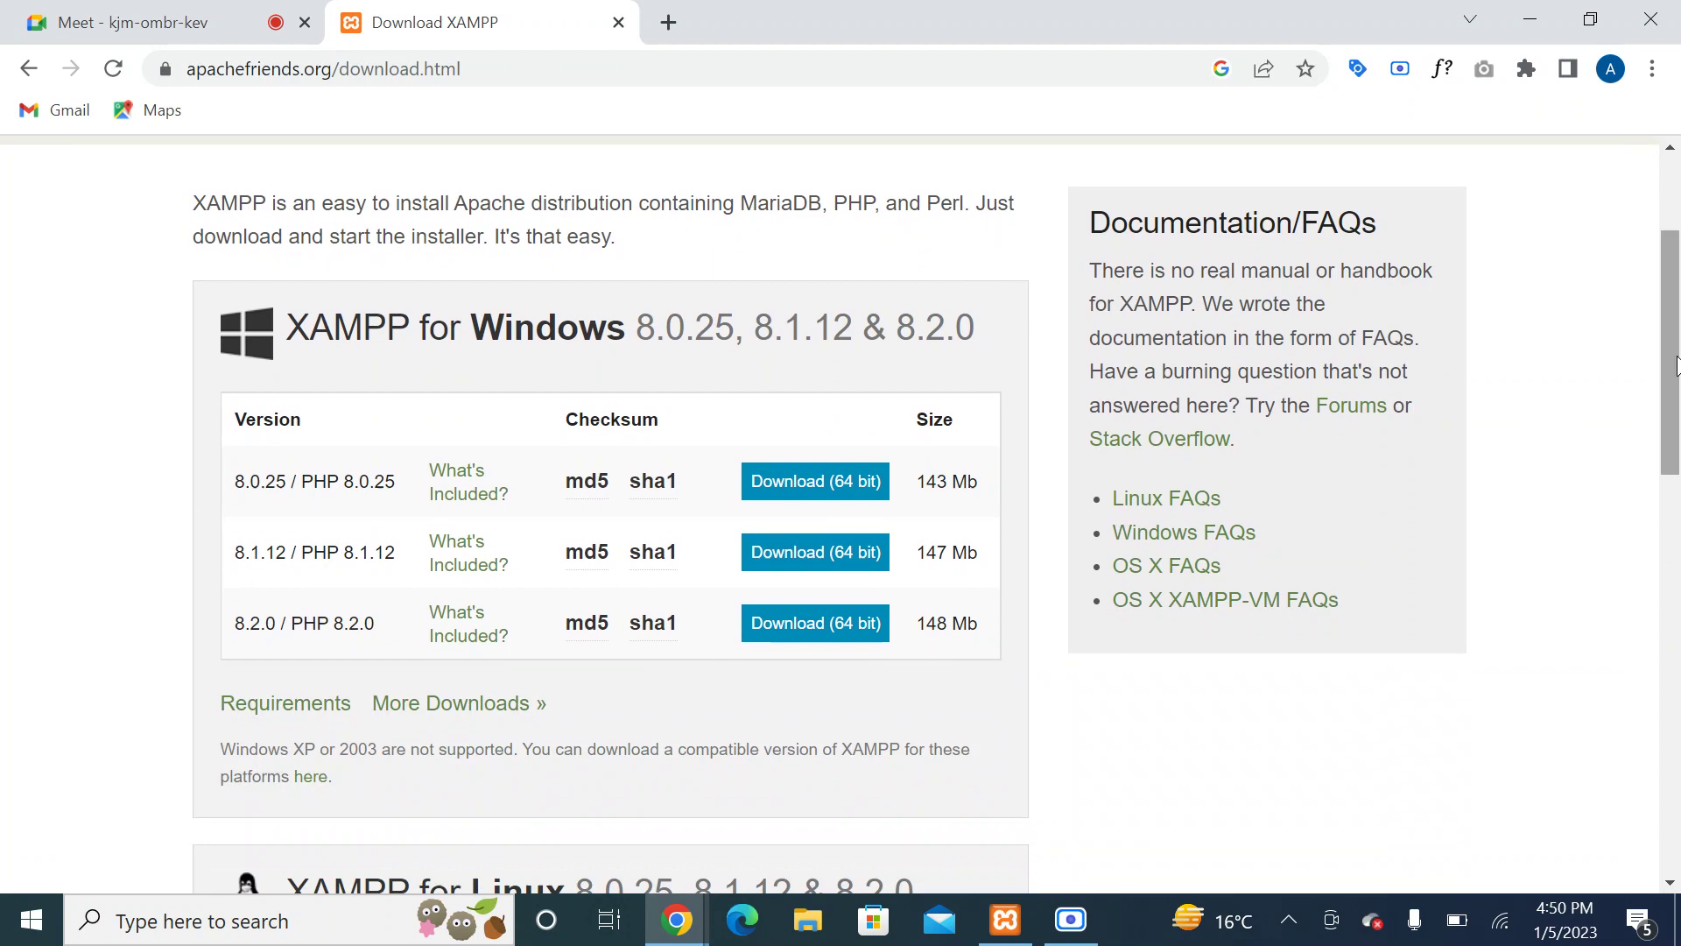
pyautogui.moveTo(604, 496)
pyautogui.moveTo(345, 481); pyautogui.dragTo(395, 487)
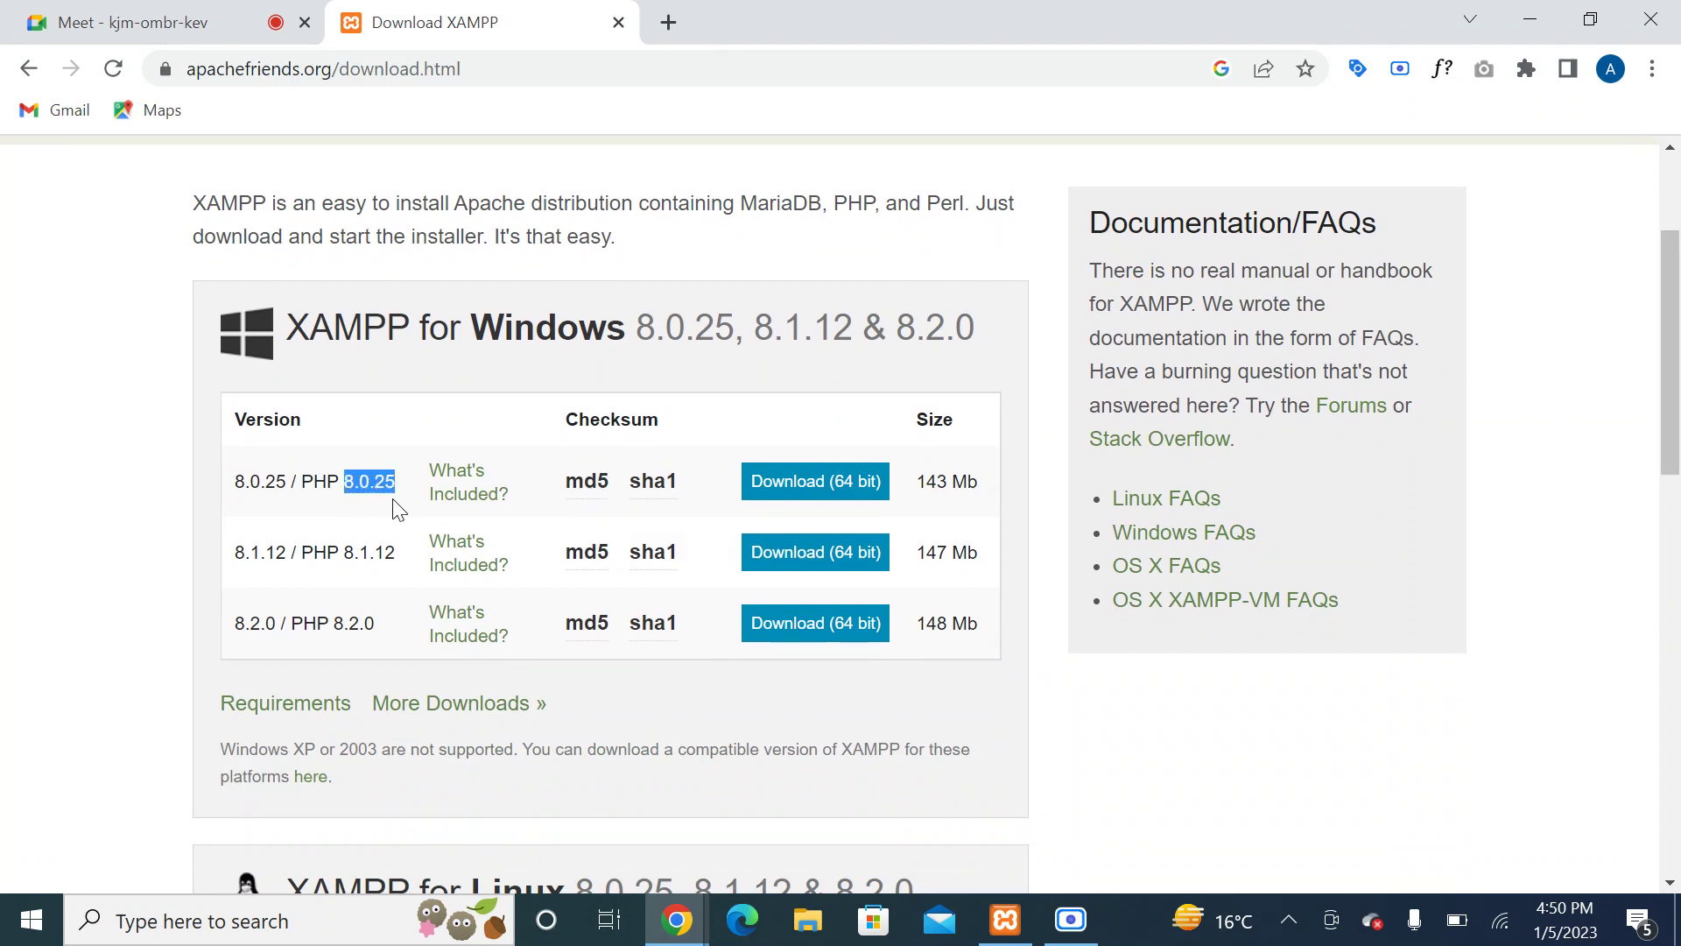
pyautogui.moveTo(349, 552); pyautogui.dragTo(412, 555)
pyautogui.moveTo(334, 624); pyautogui.dragTo(388, 632)
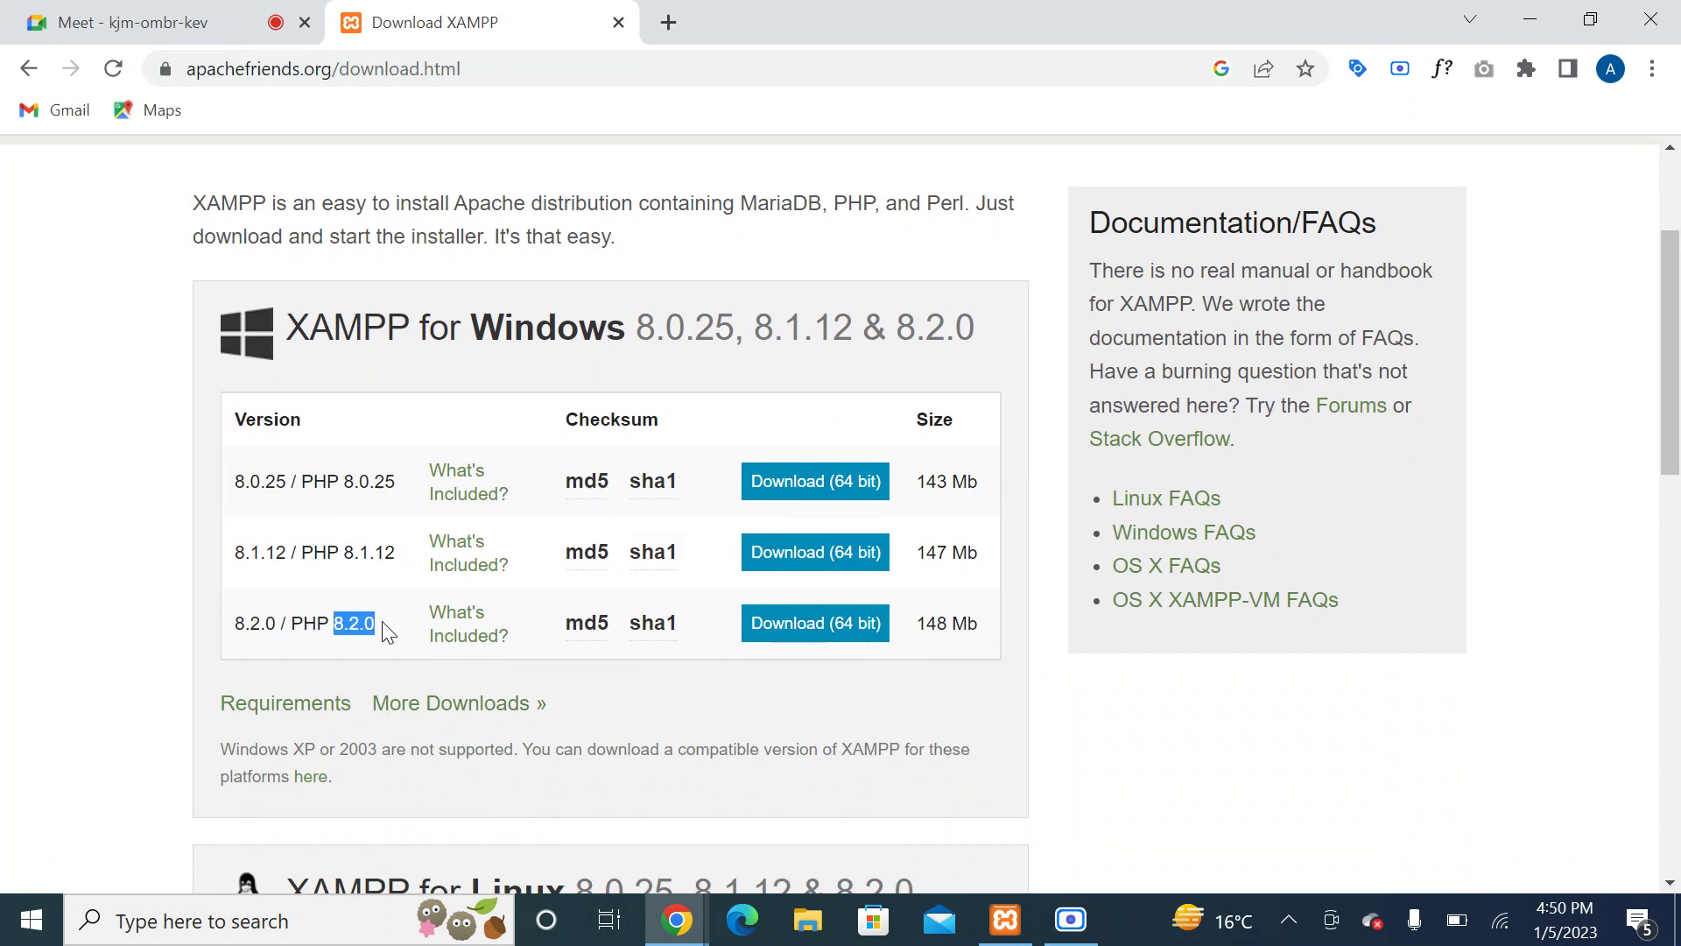
pyautogui.moveTo(361, 562); pyautogui.dragTo(403, 555)
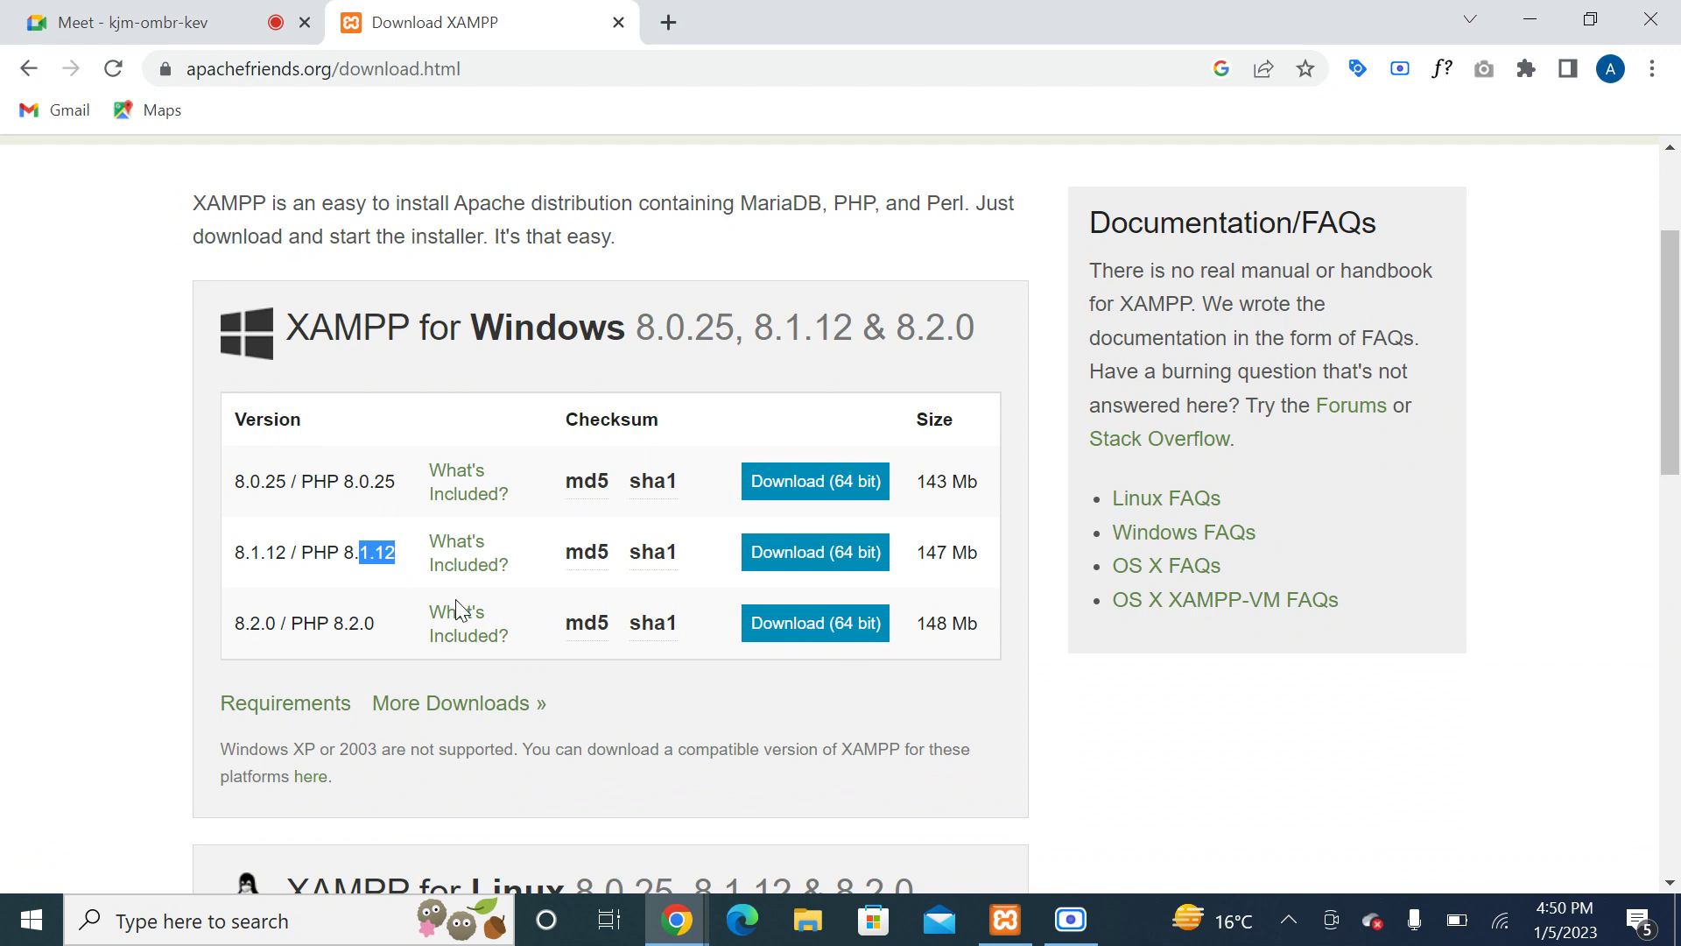
pyautogui.click(590, 661)
pyautogui.click(619, 22)
# Step: Run xampp-windows-x64-8.1.12-0-VS16-installer from Downloads as administrator, past the UAC warning
pyautogui.click(1531, 17)
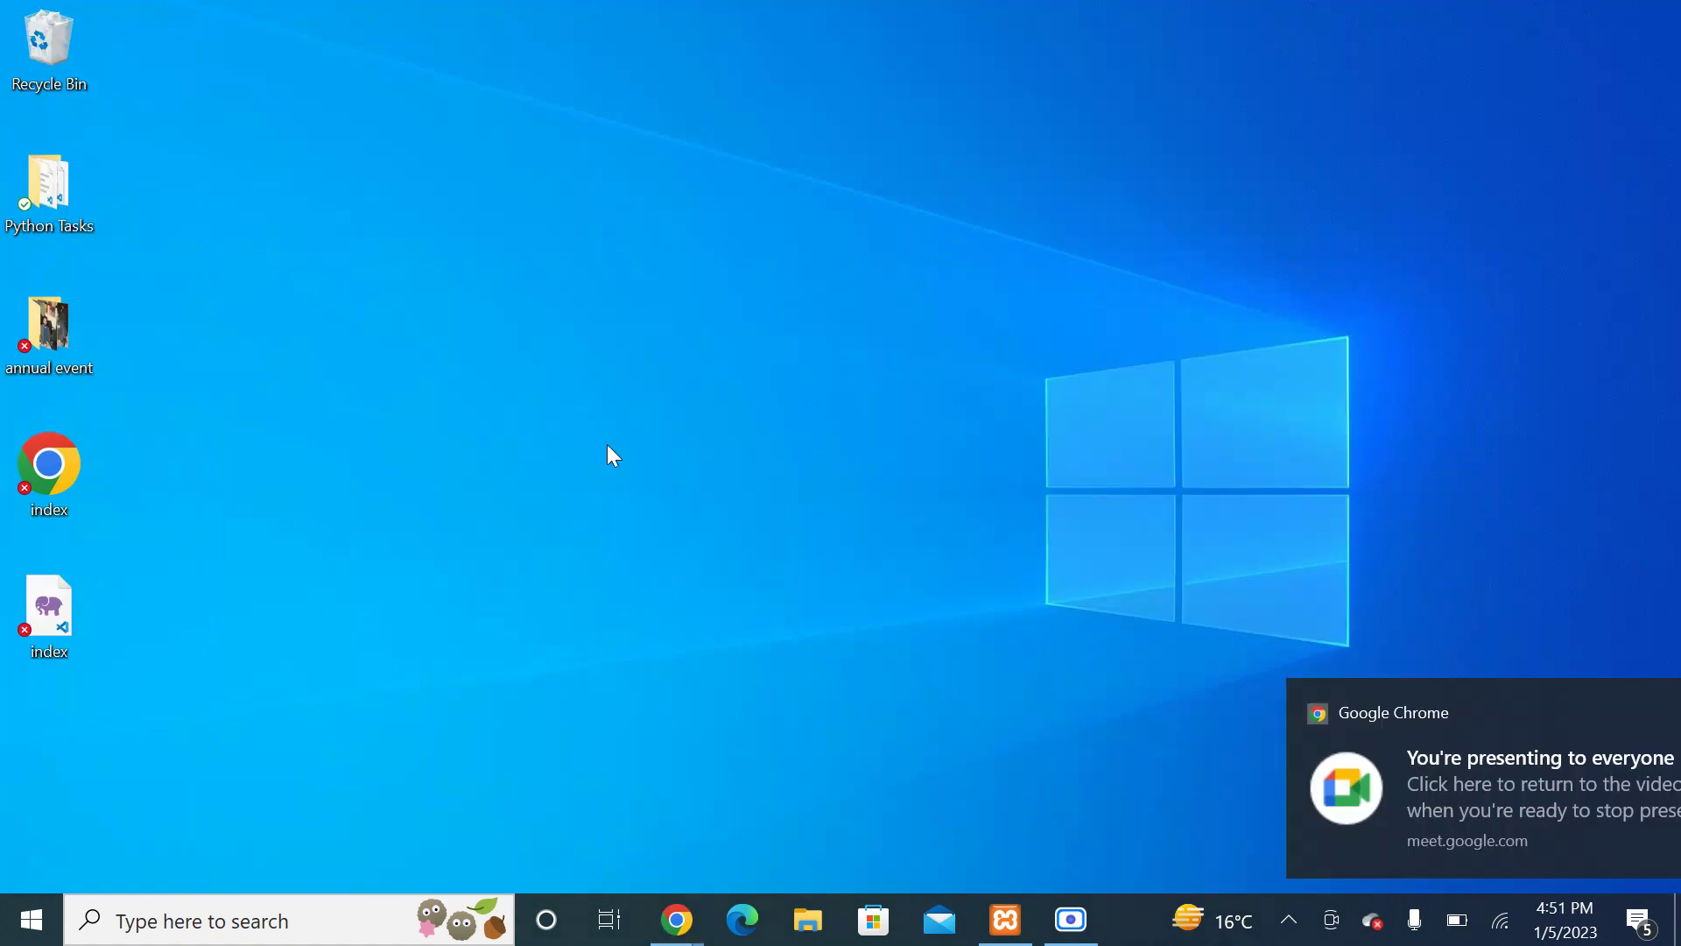
pyautogui.click(808, 919)
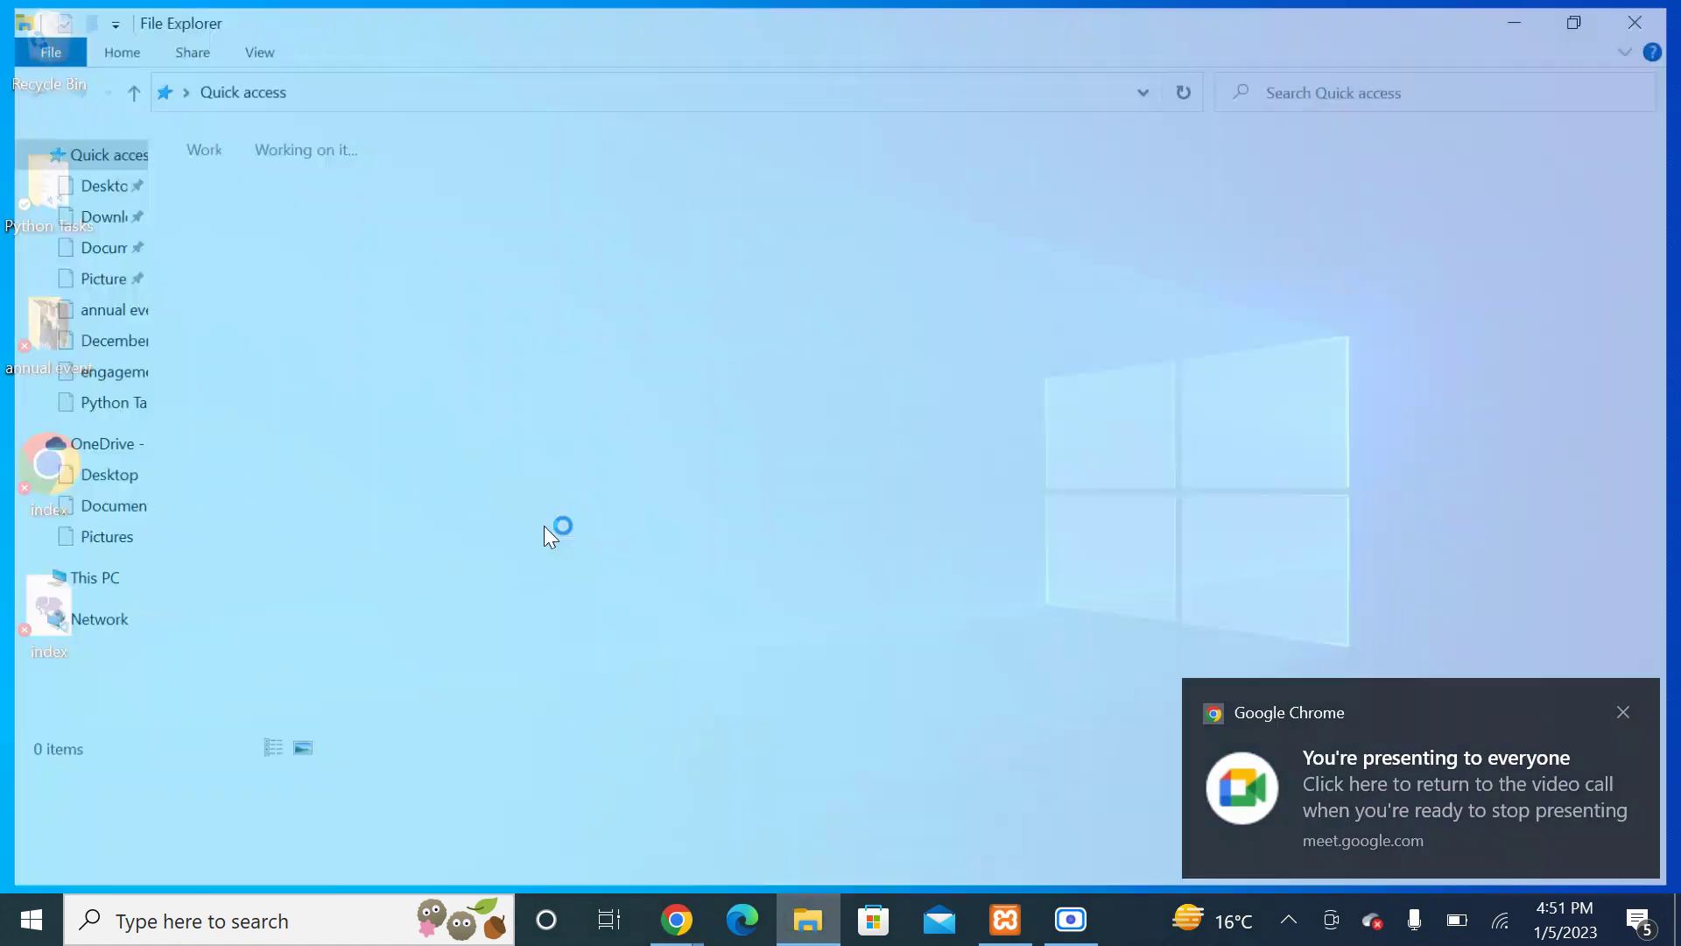
pyautogui.click(112, 219)
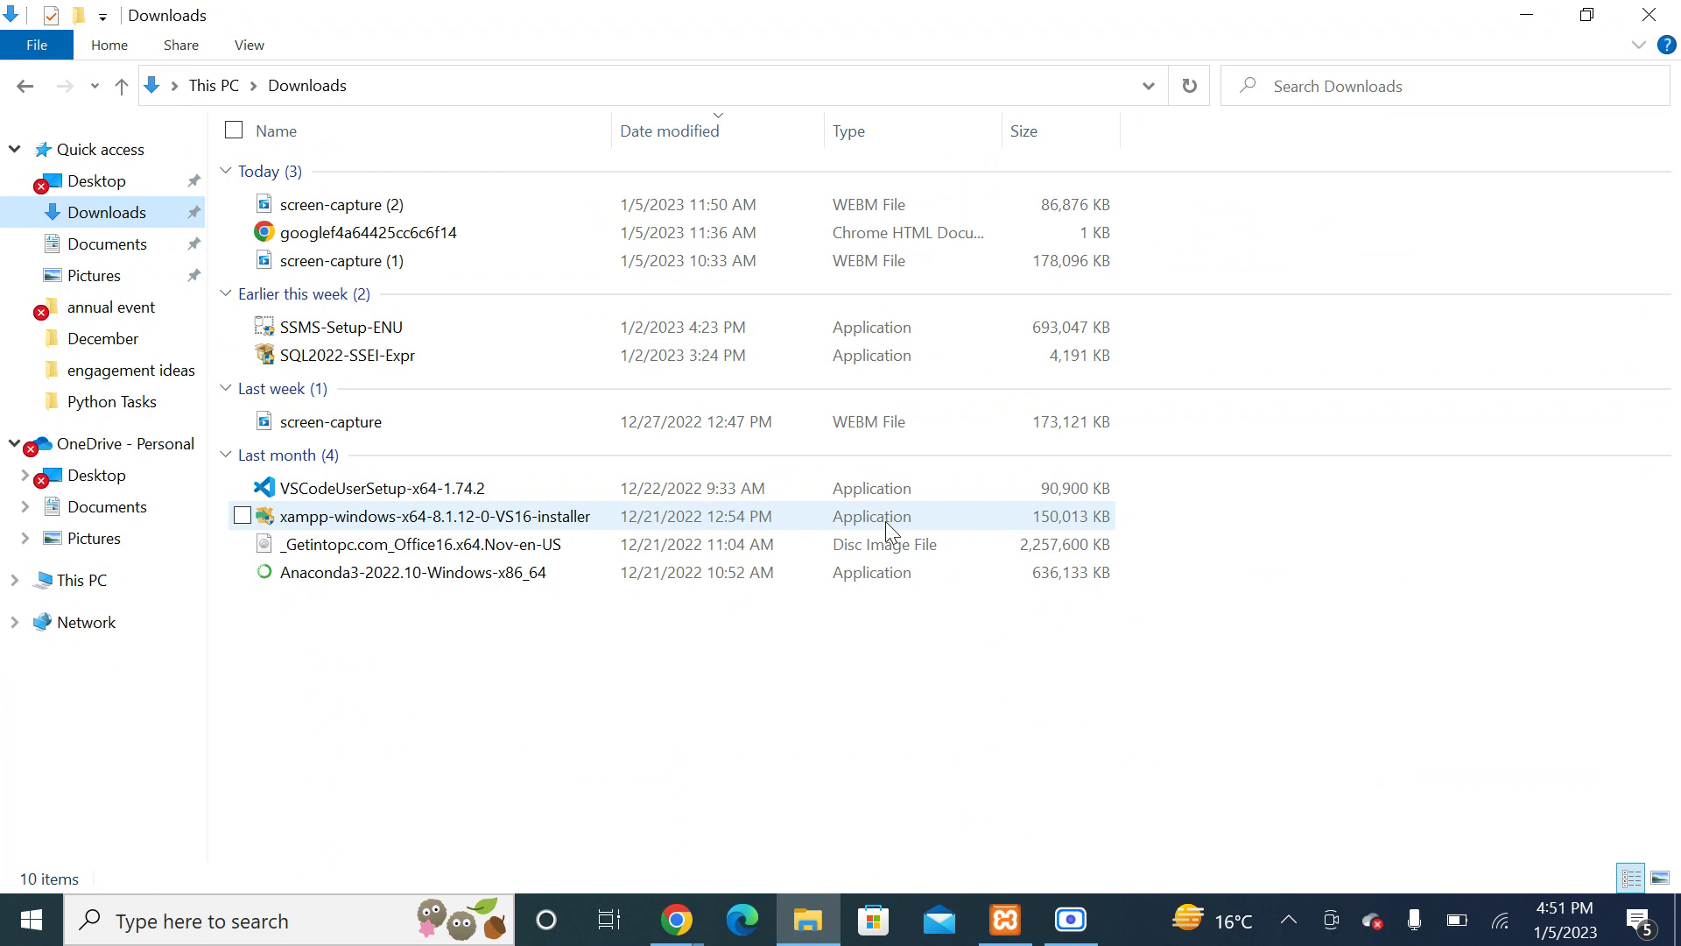
pyautogui.click(506, 524)
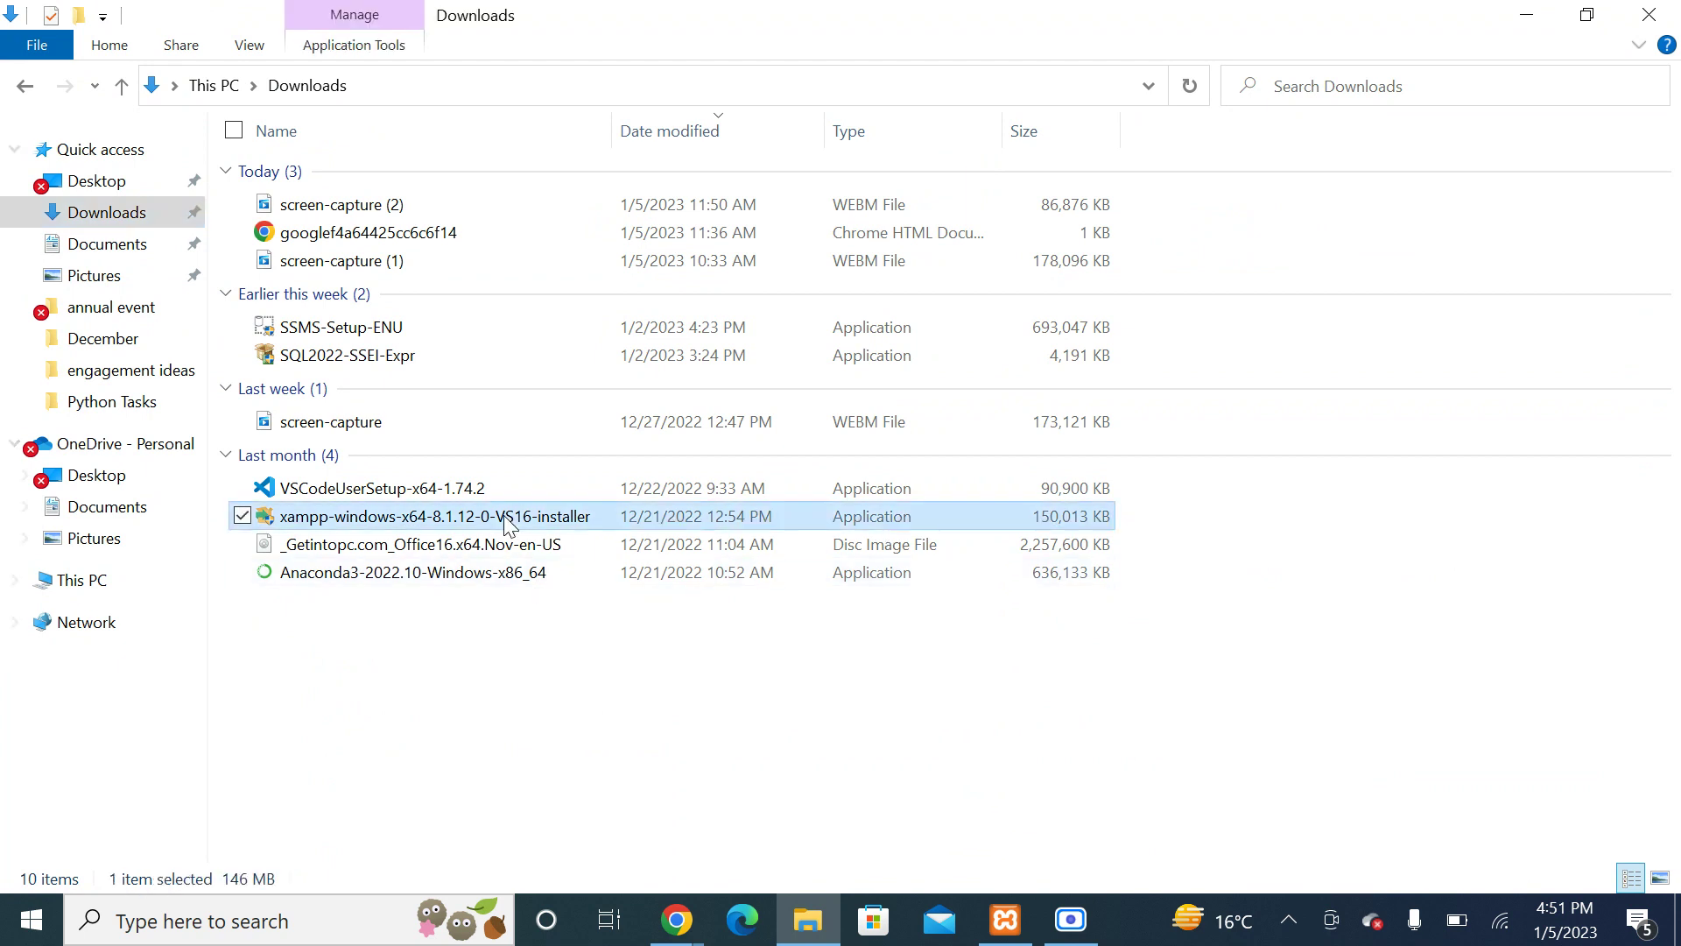
pyautogui.rightClick(506, 524)
pyautogui.click(322, 366)
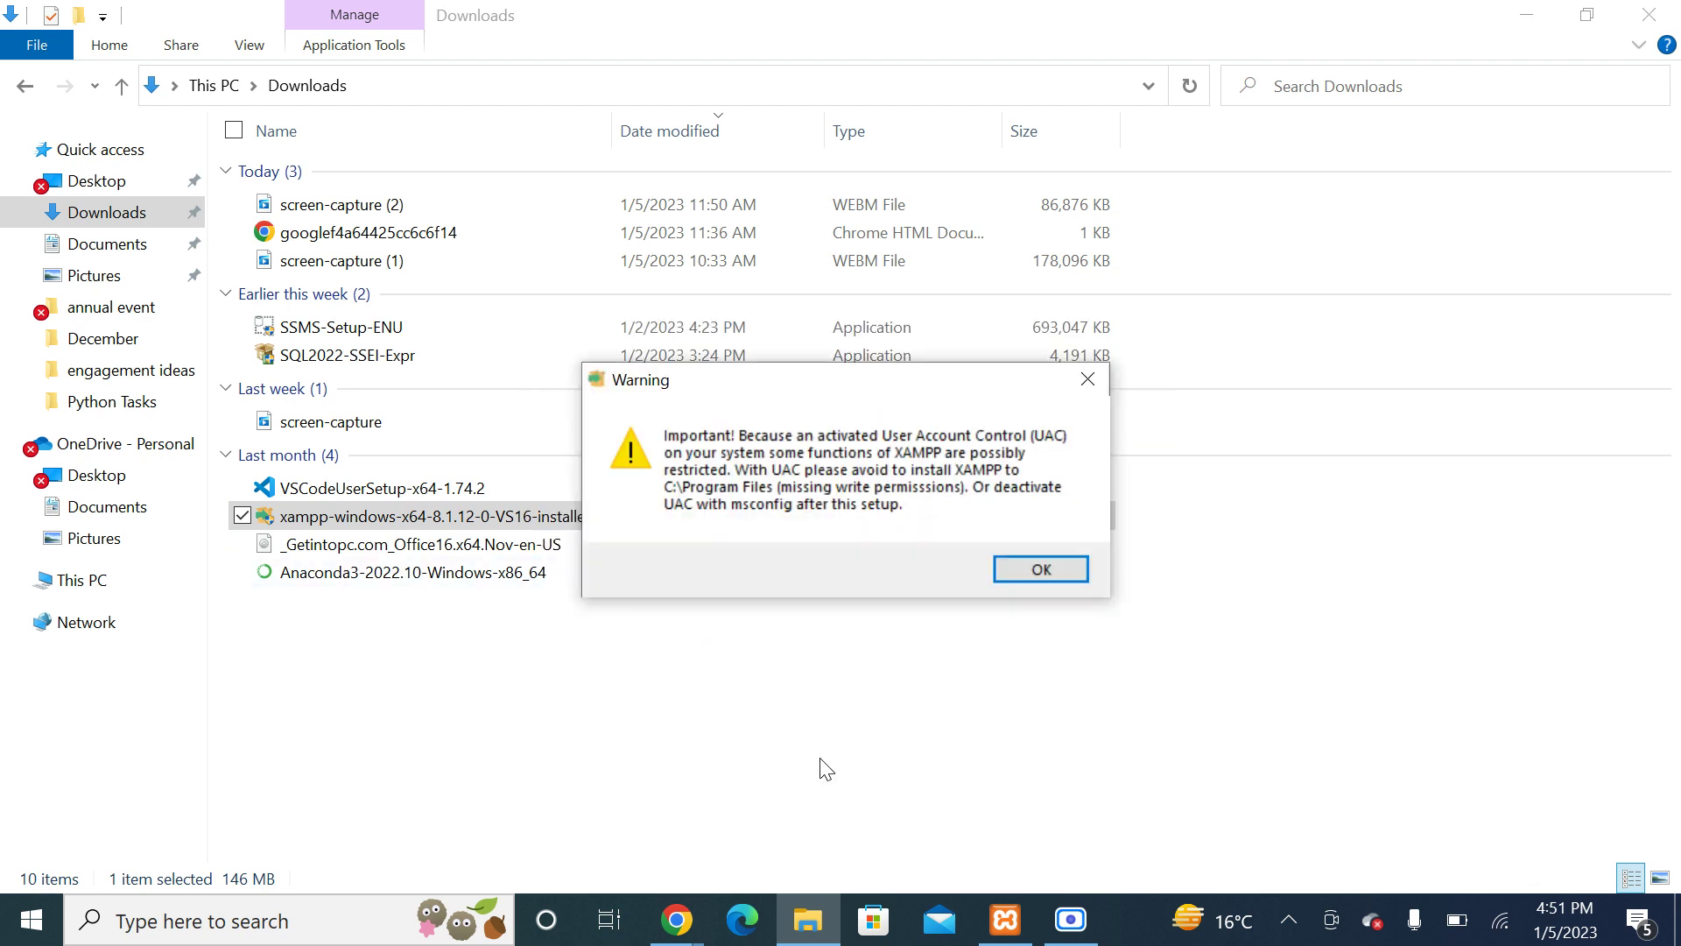
pyautogui.click(1023, 570)
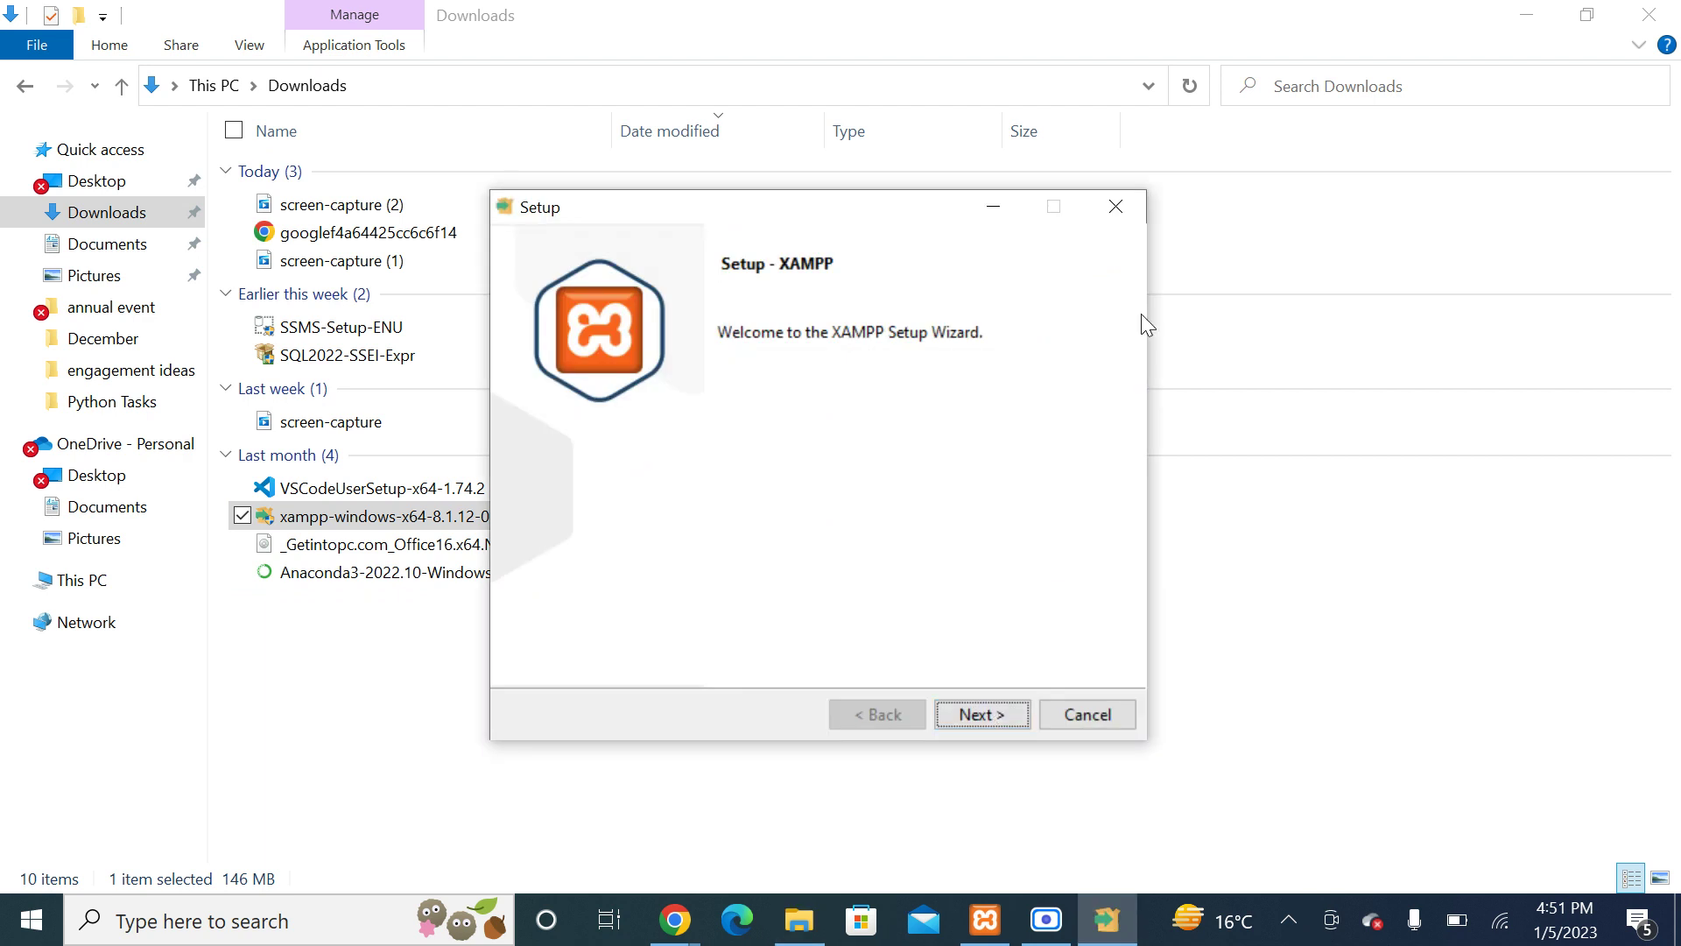
# Step: Cancel the XAMPP setup wizard, confirm the abort, and refresh the Downloads folder
pyautogui.click(1085, 713)
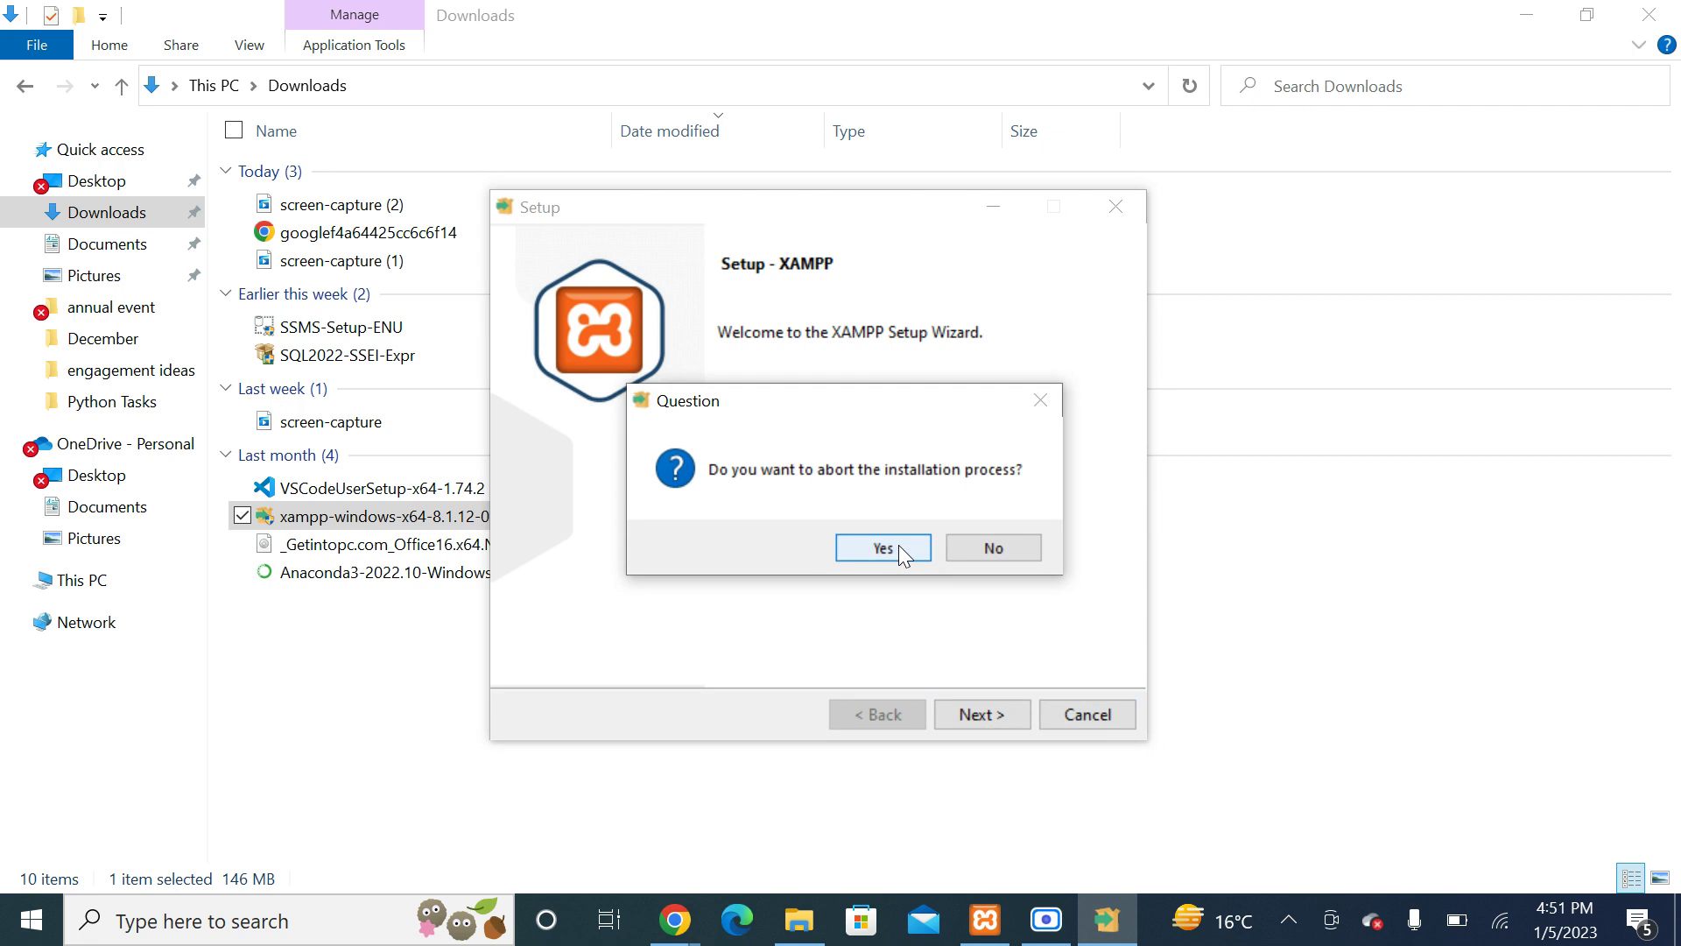
pyautogui.click(899, 547)
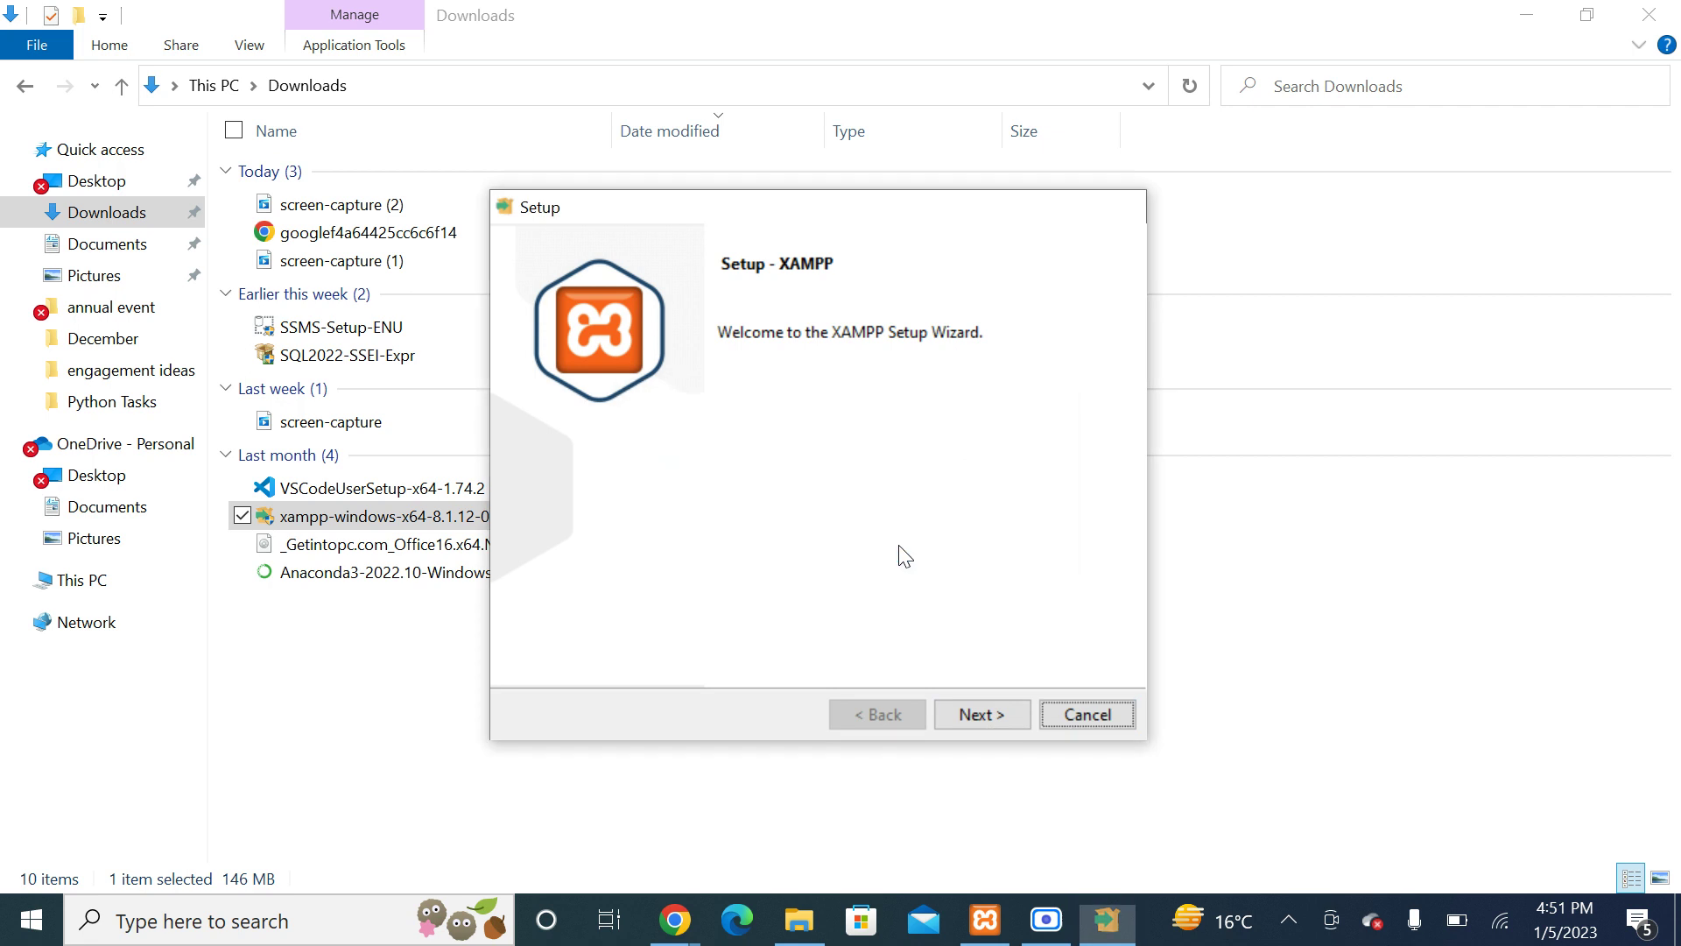
pyautogui.rightClick(596, 681)
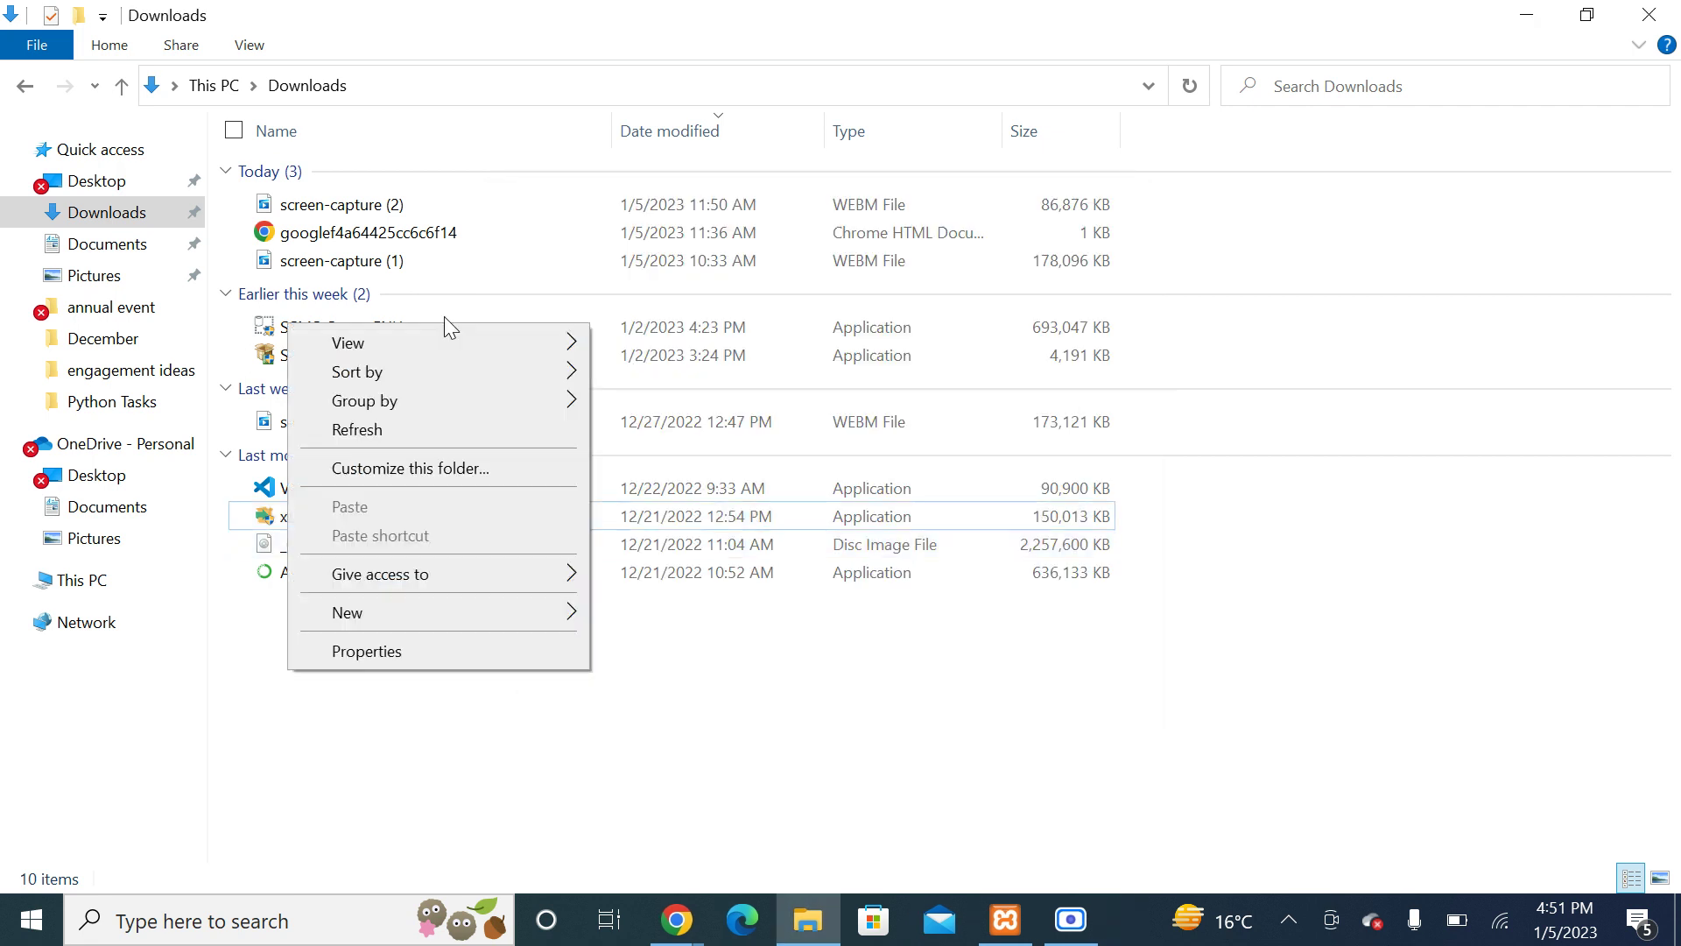
pyautogui.click(425, 431)
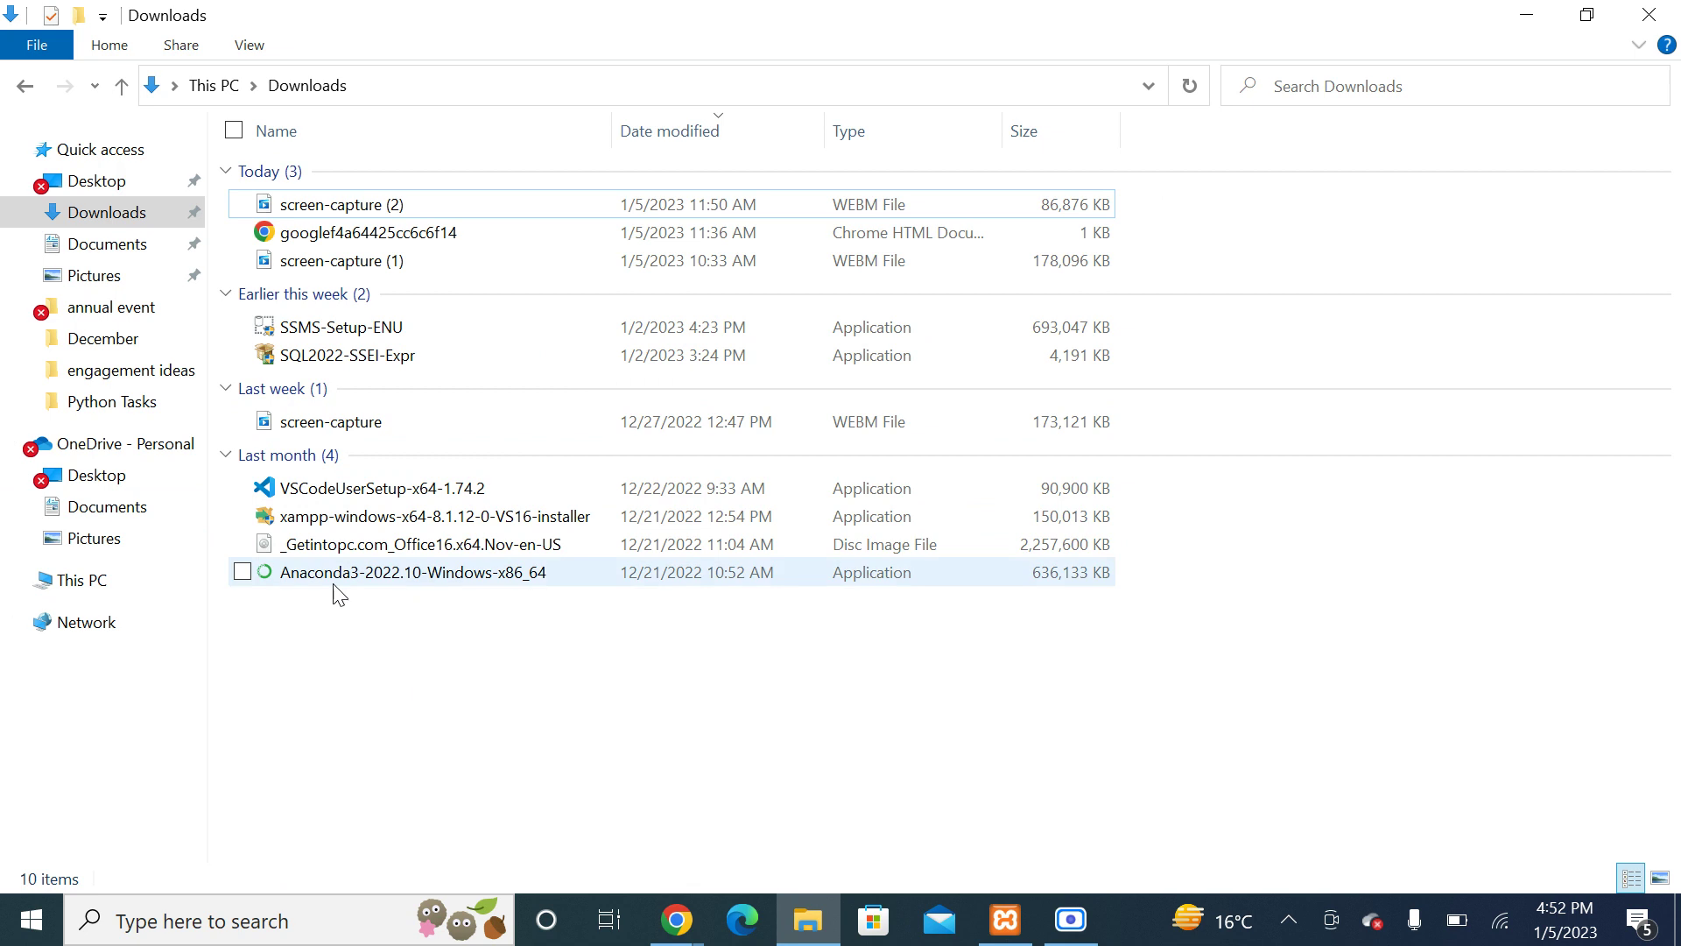
# Step: Go from This PC to C:\xampp\htdocs, then minimize Explorer to reveal the desktop
pyautogui.click(92, 582)
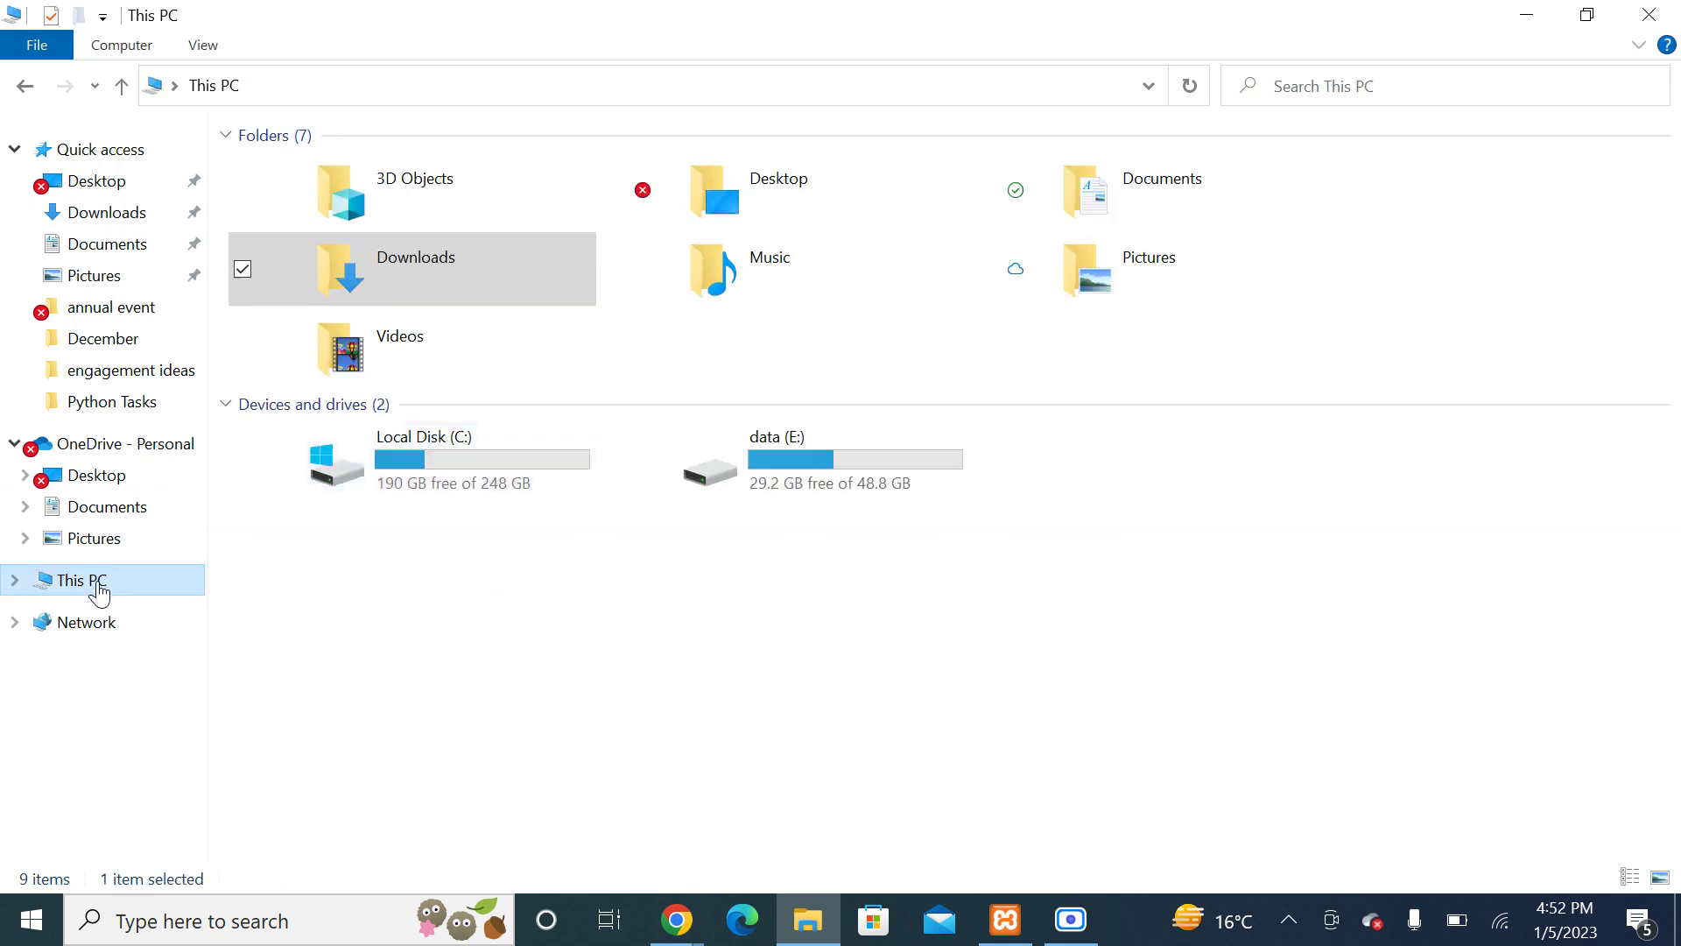
pyautogui.doubleClick(433, 469)
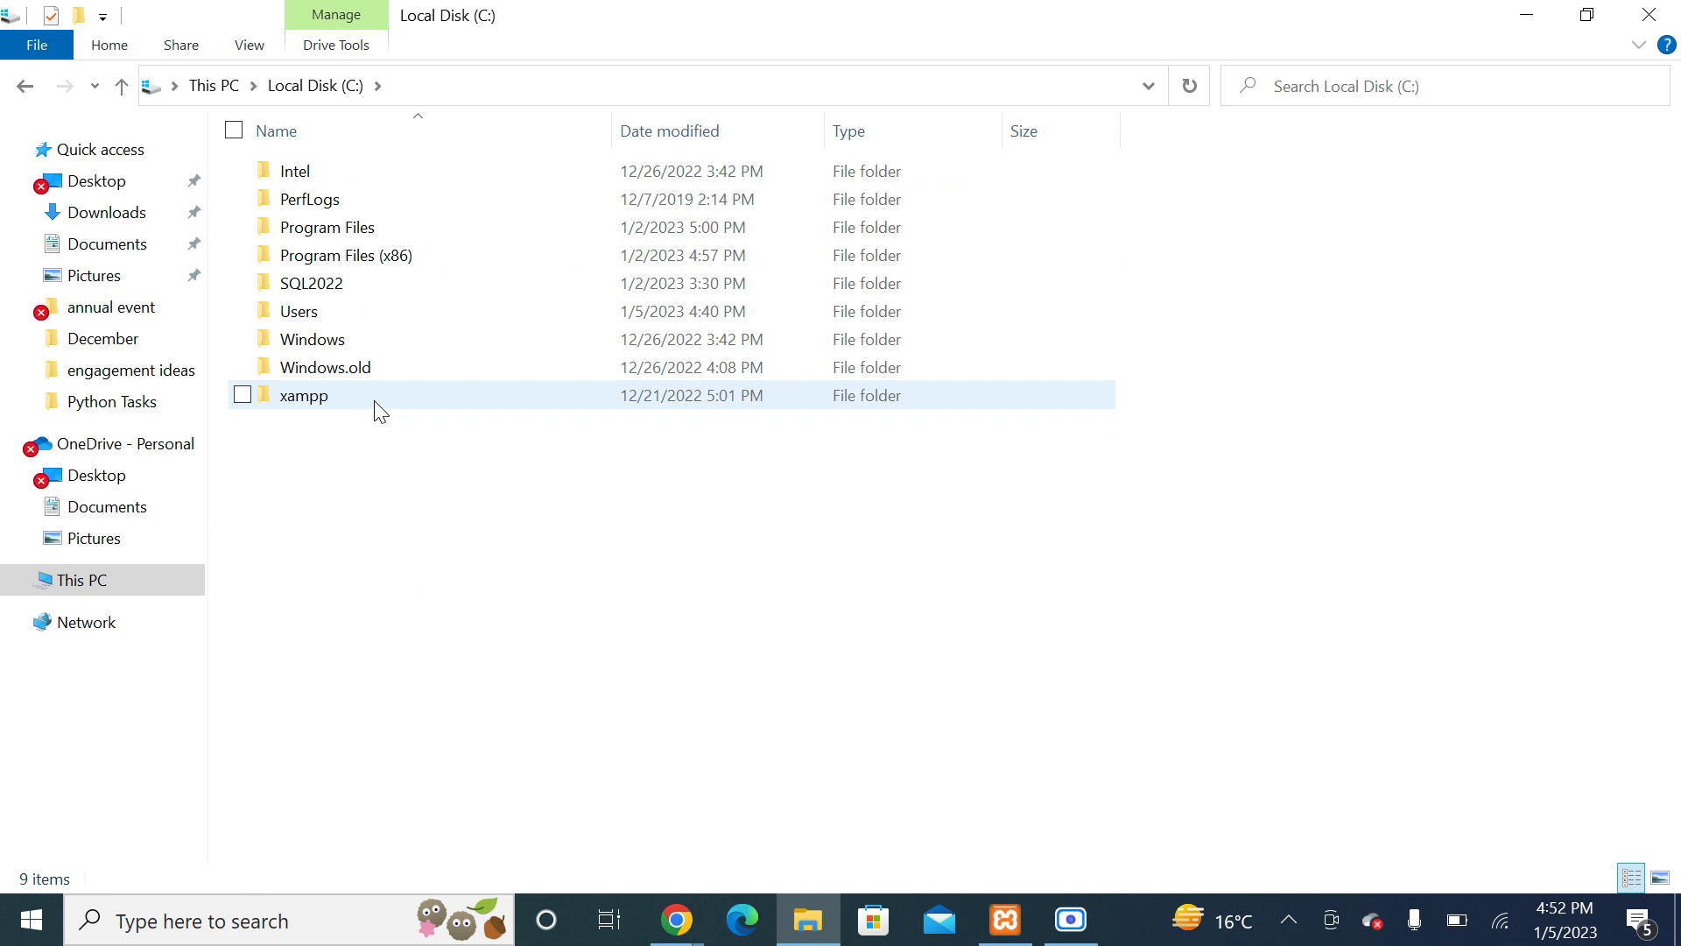
pyautogui.doubleClick(321, 395)
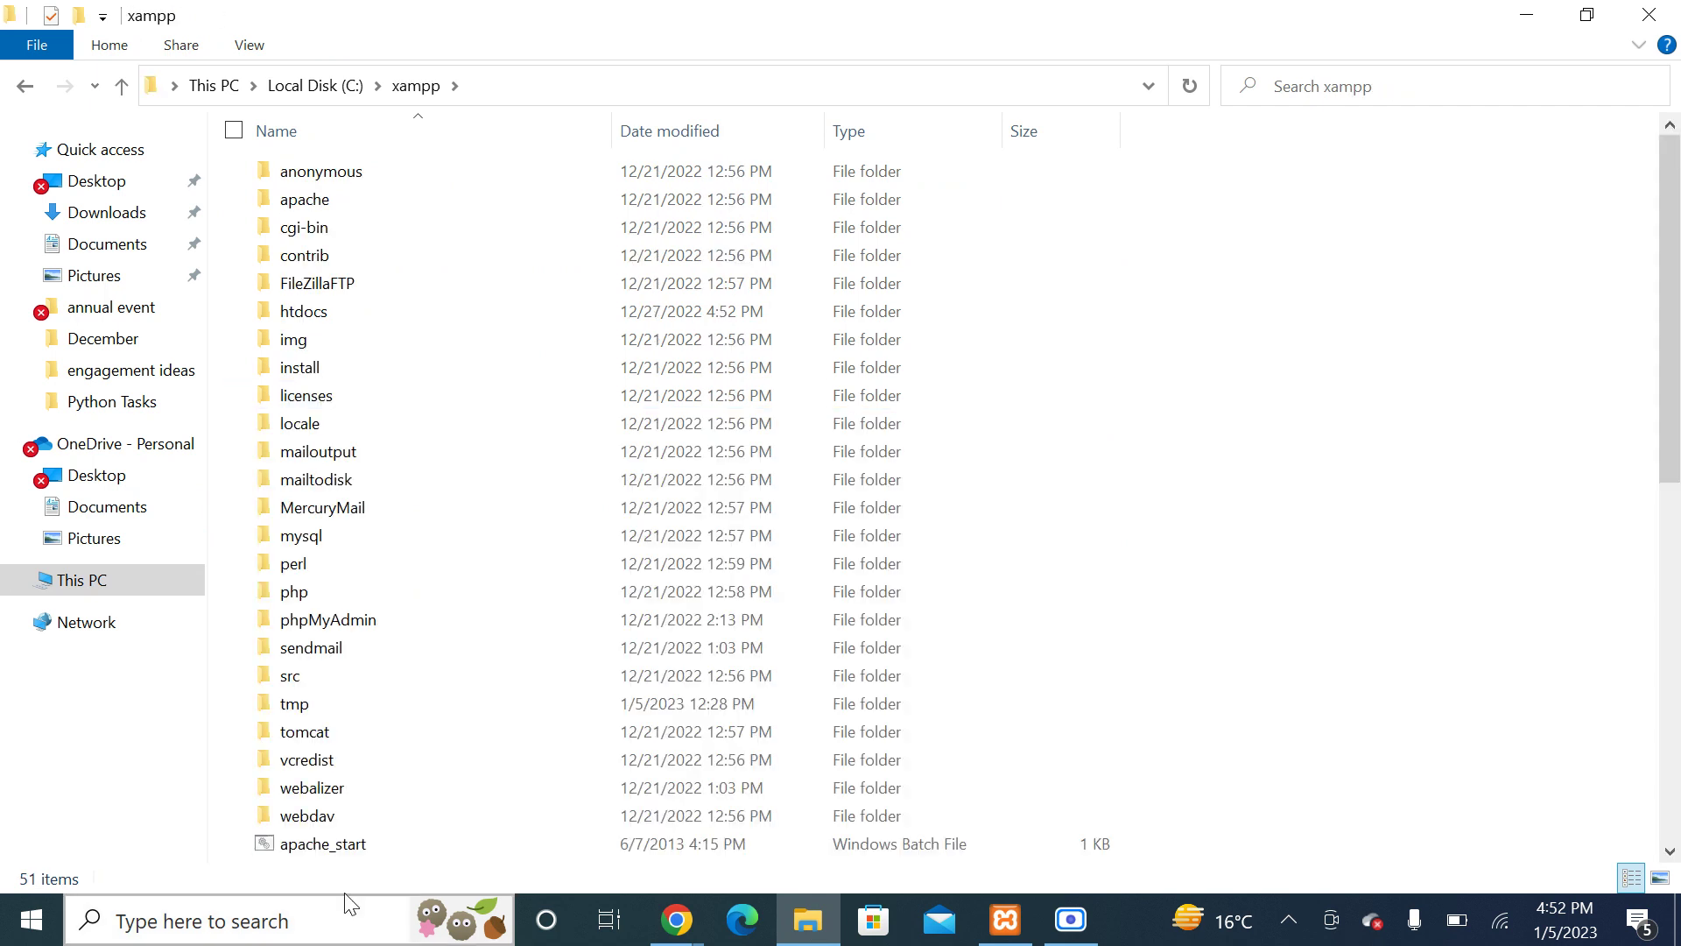
pyautogui.doubleClick(367, 310)
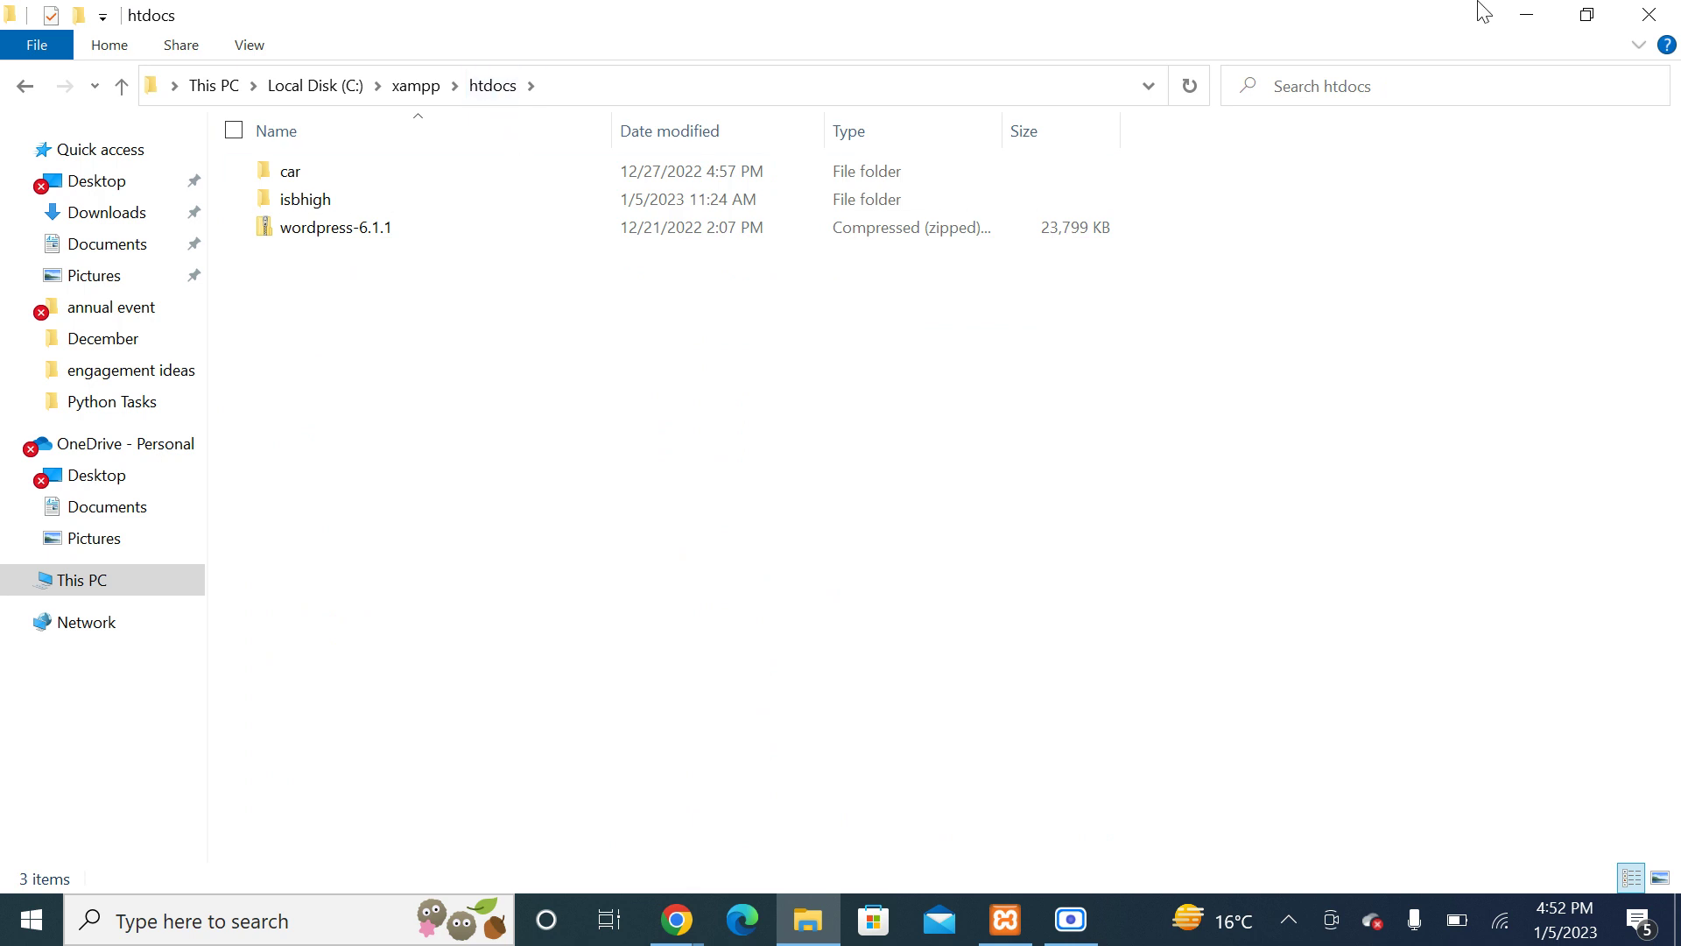
pyautogui.click(1527, 12)
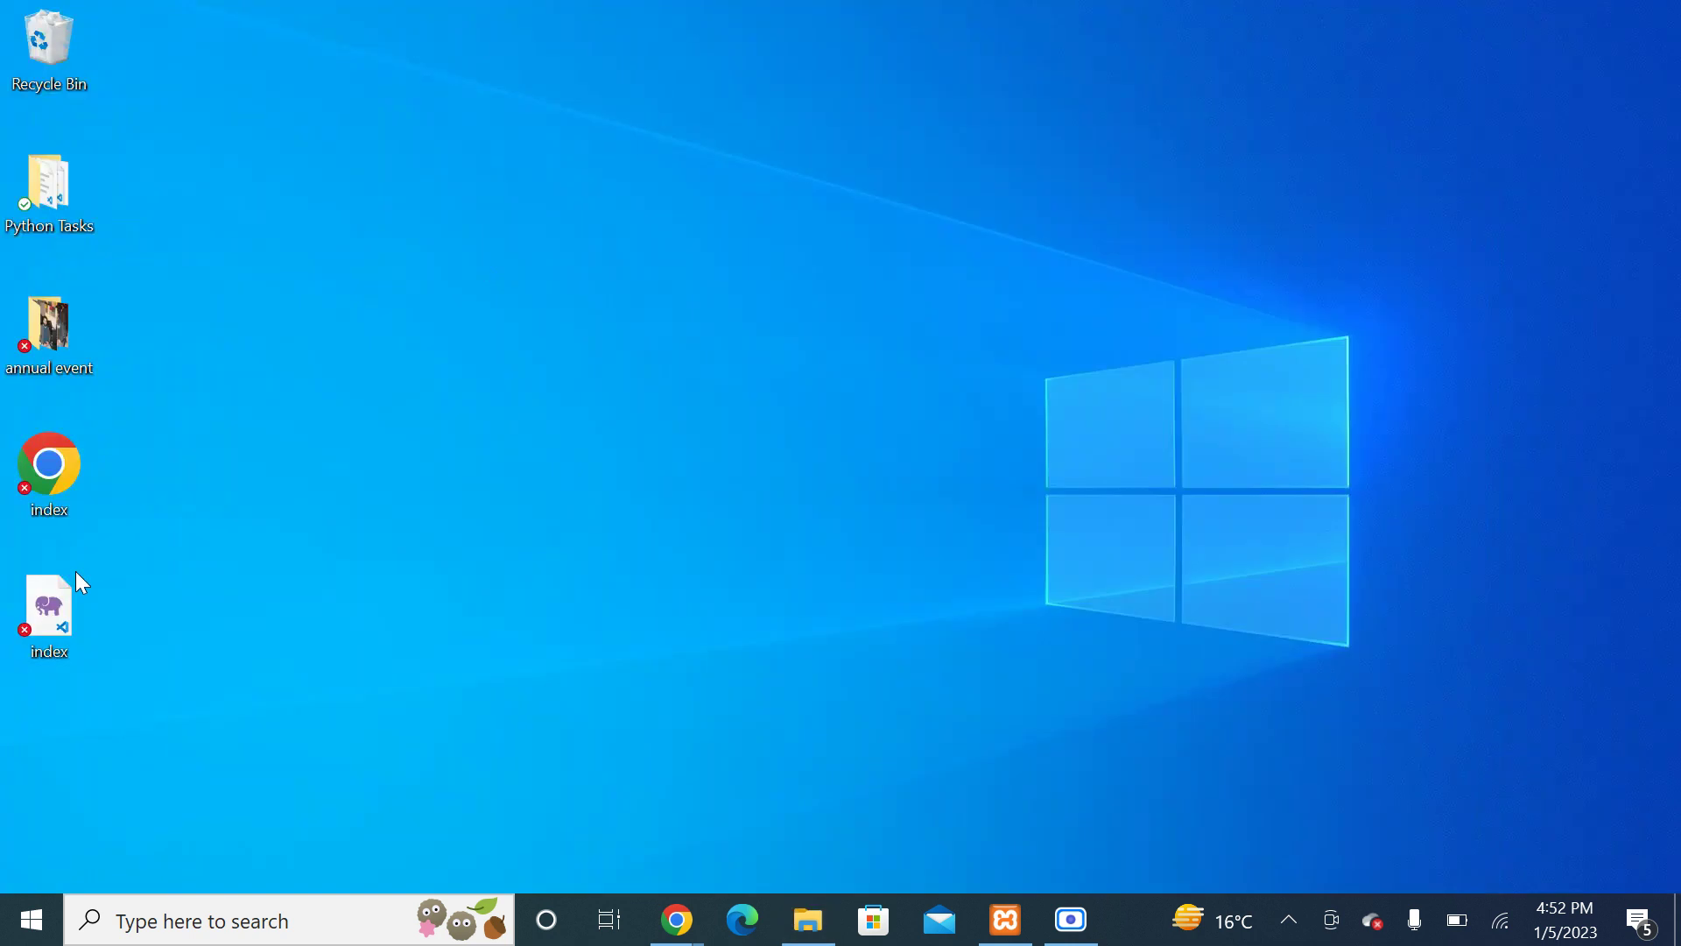
# Step: Paste the desktop index file into C:\xampp\htdocs and refresh until the 1 KB PHP file appears
pyautogui.click(36, 630)
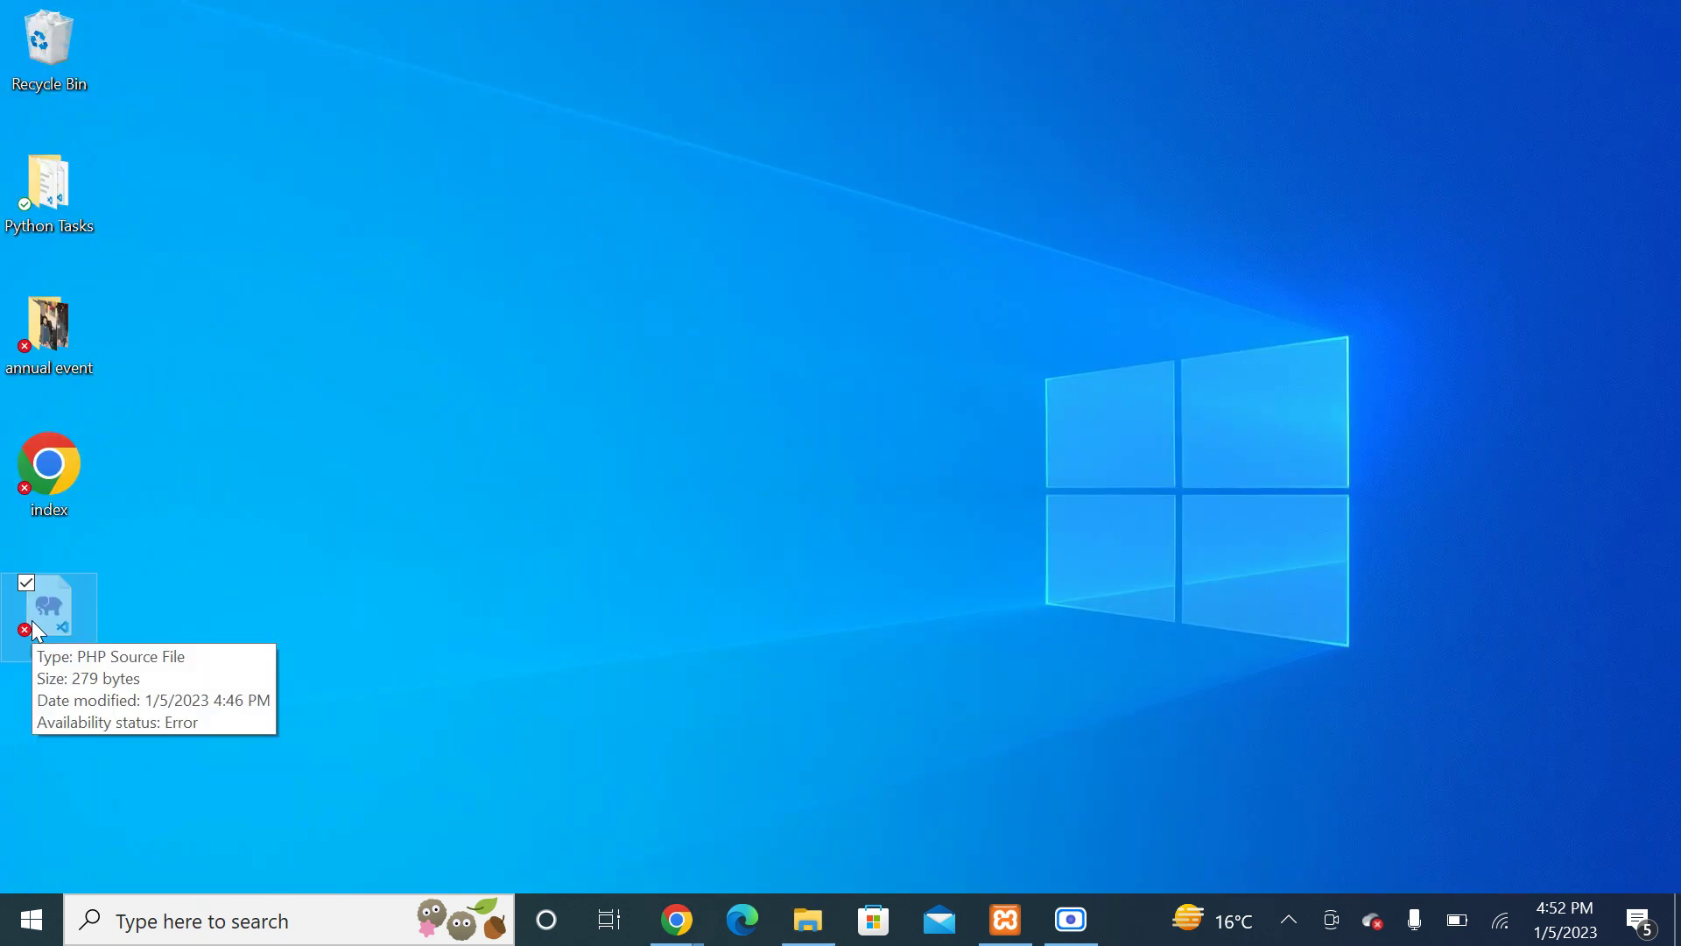
pyautogui.click(795, 904)
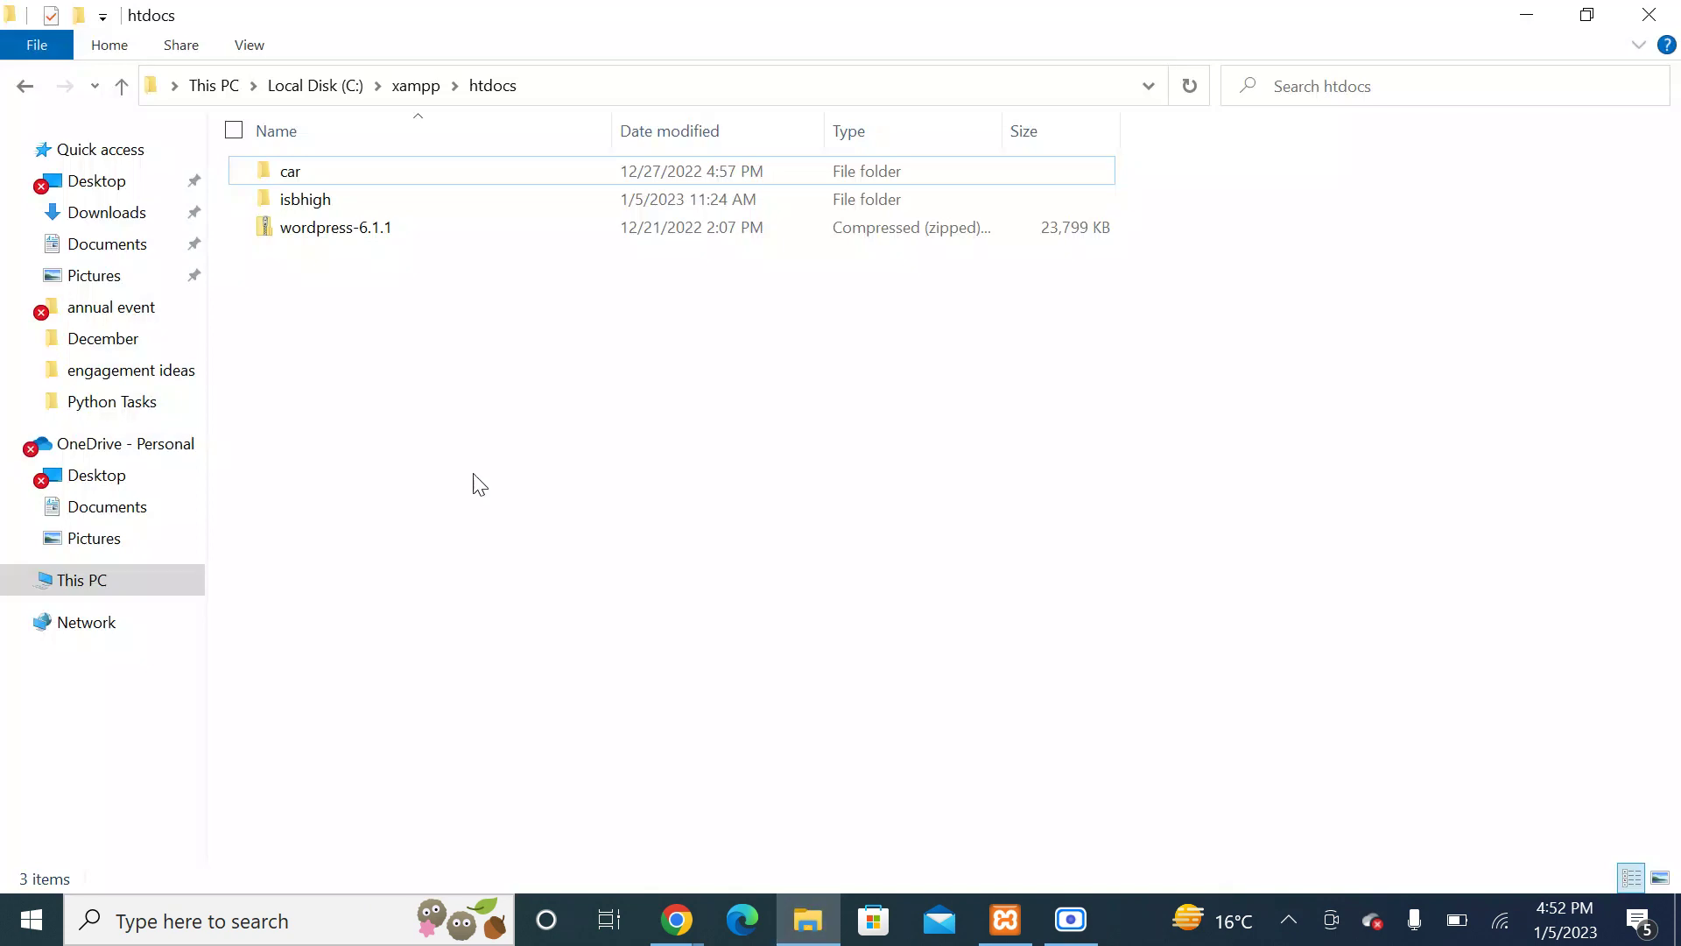
pyautogui.rightClick(473, 478)
pyautogui.click(265, 658)
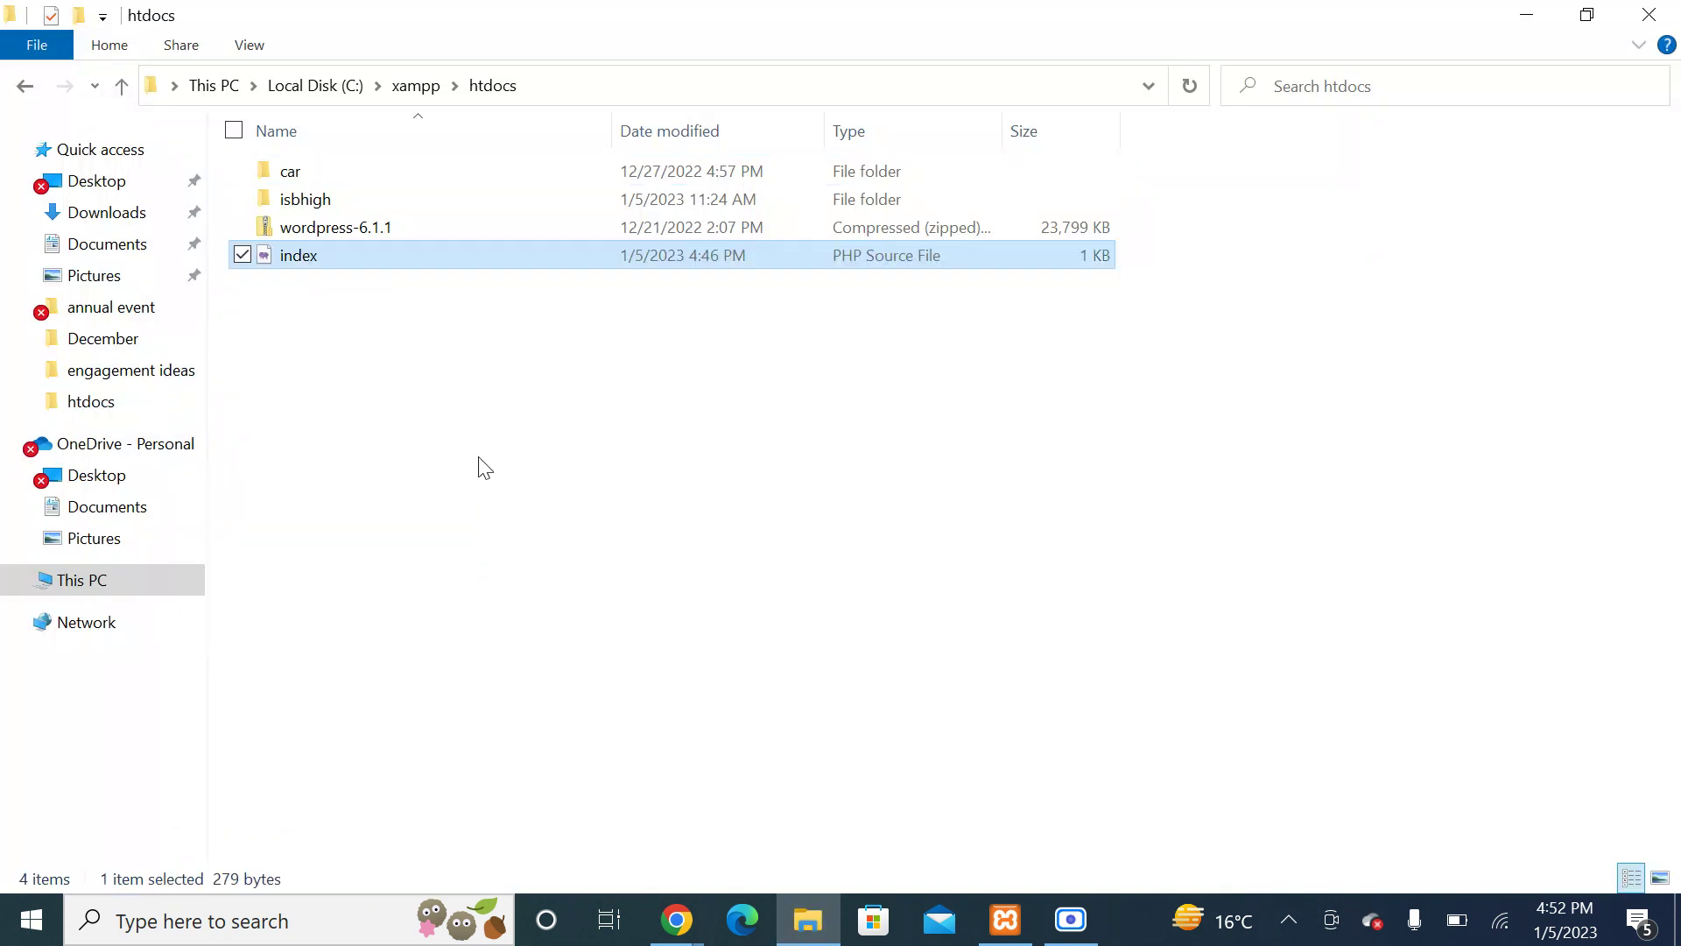
pyautogui.rightClick(479, 464)
pyautogui.click(354, 565)
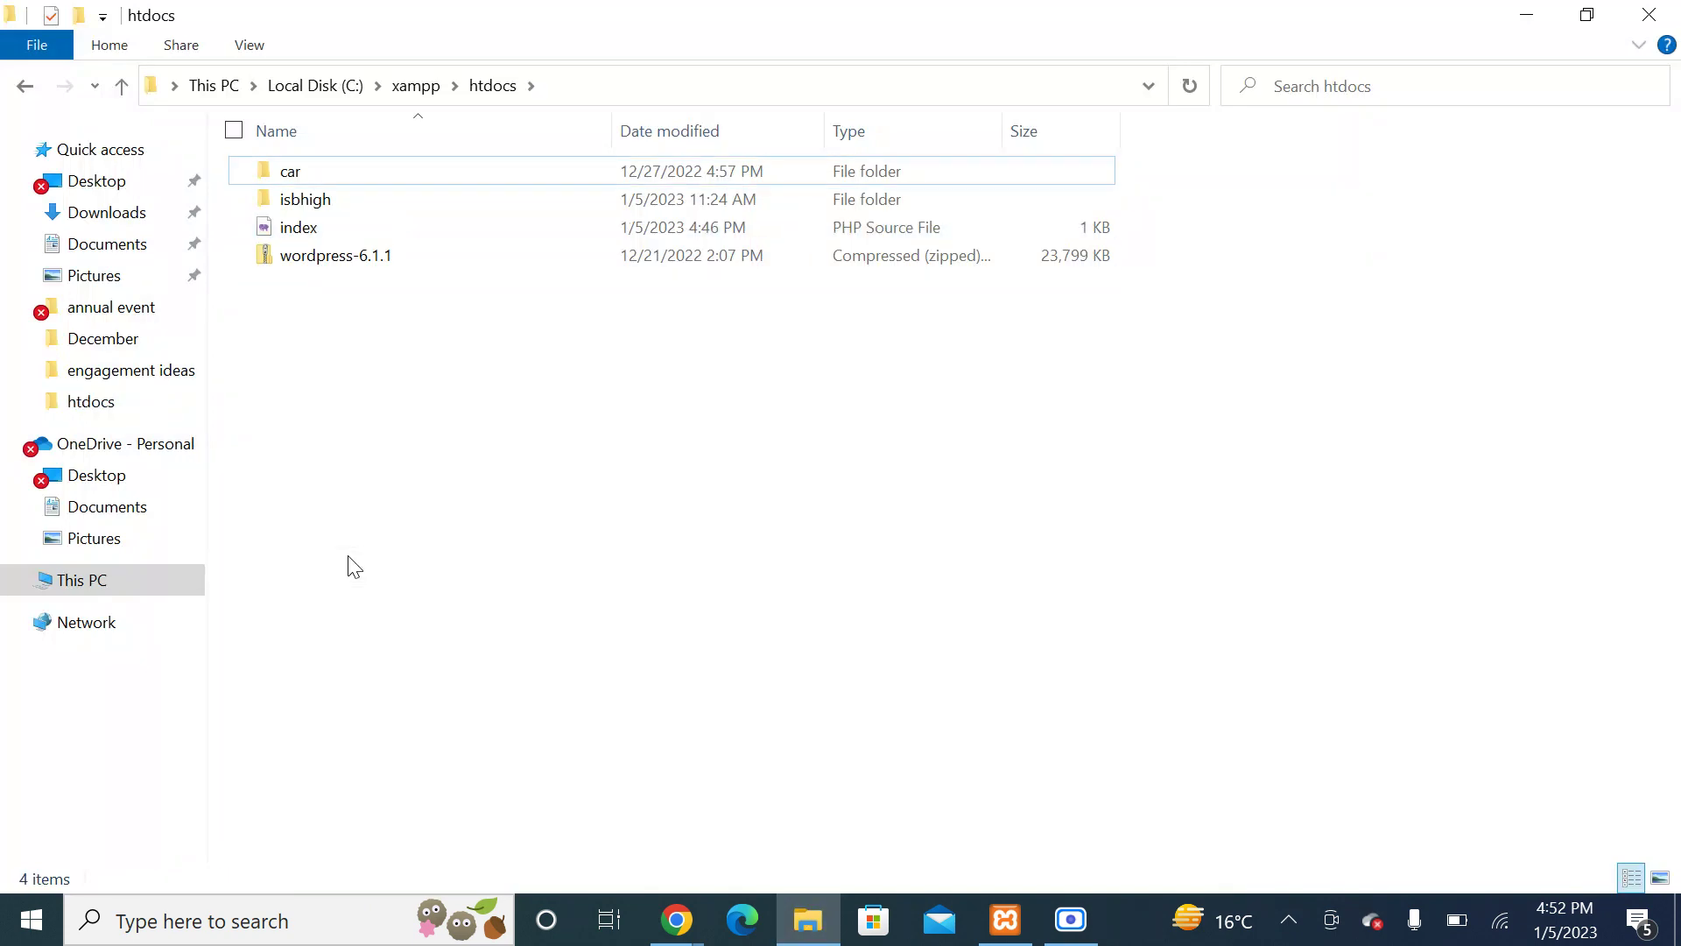
pyautogui.click(676, 919)
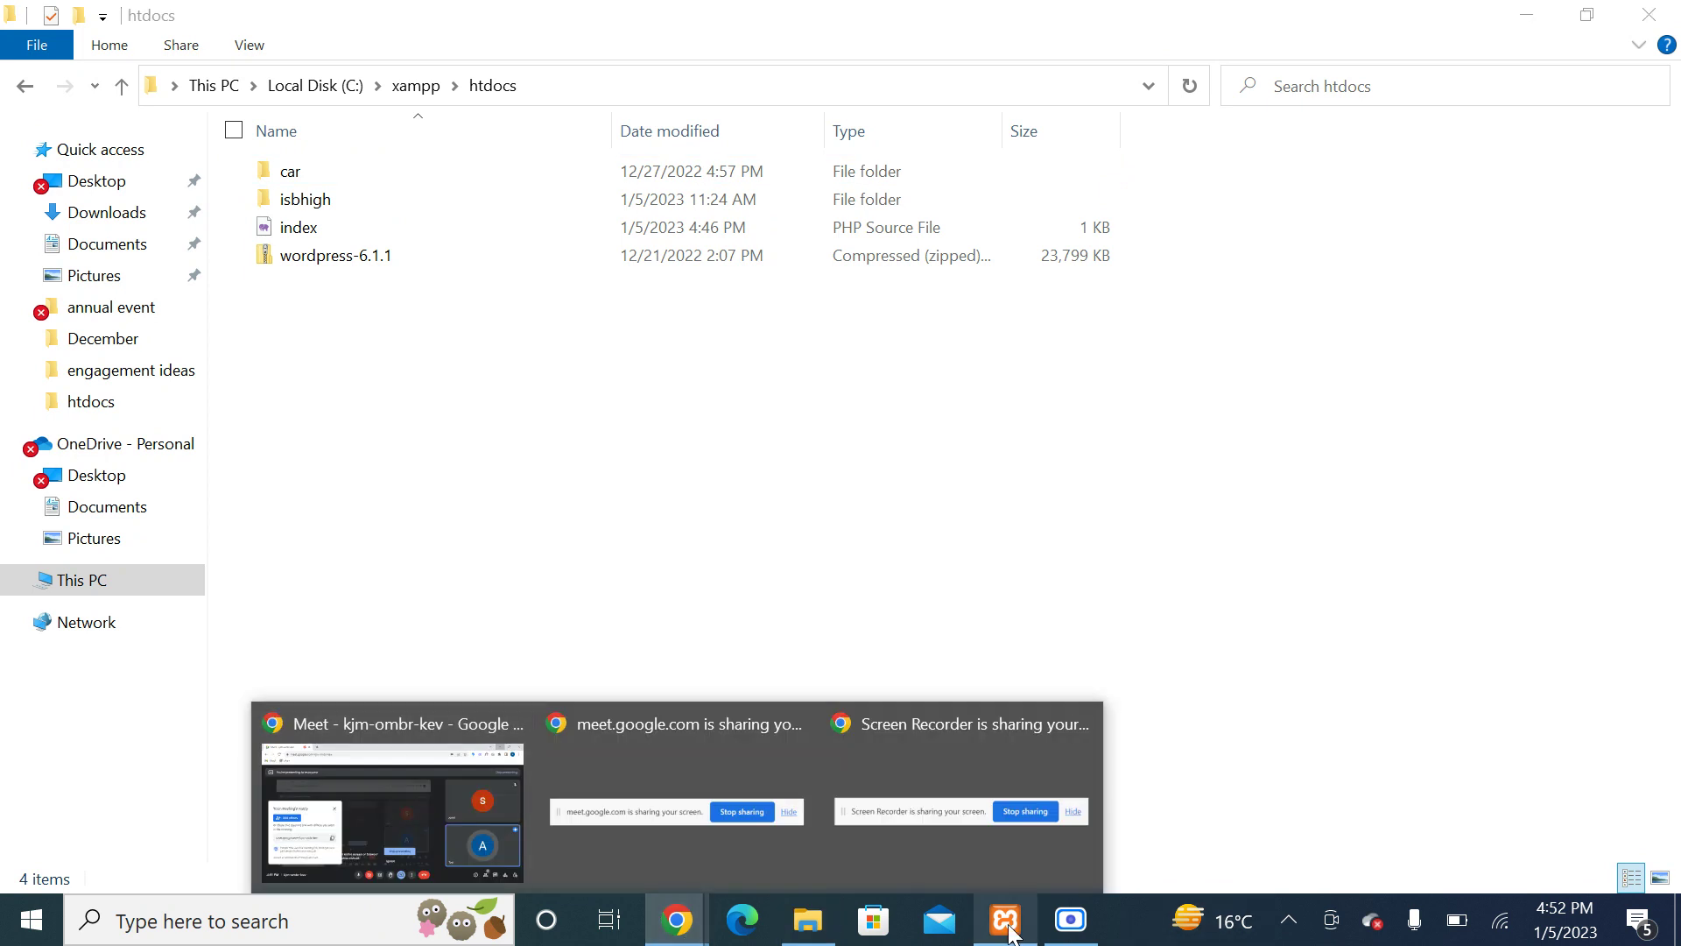
pyautogui.rightClick(707, 468)
pyautogui.click(527, 581)
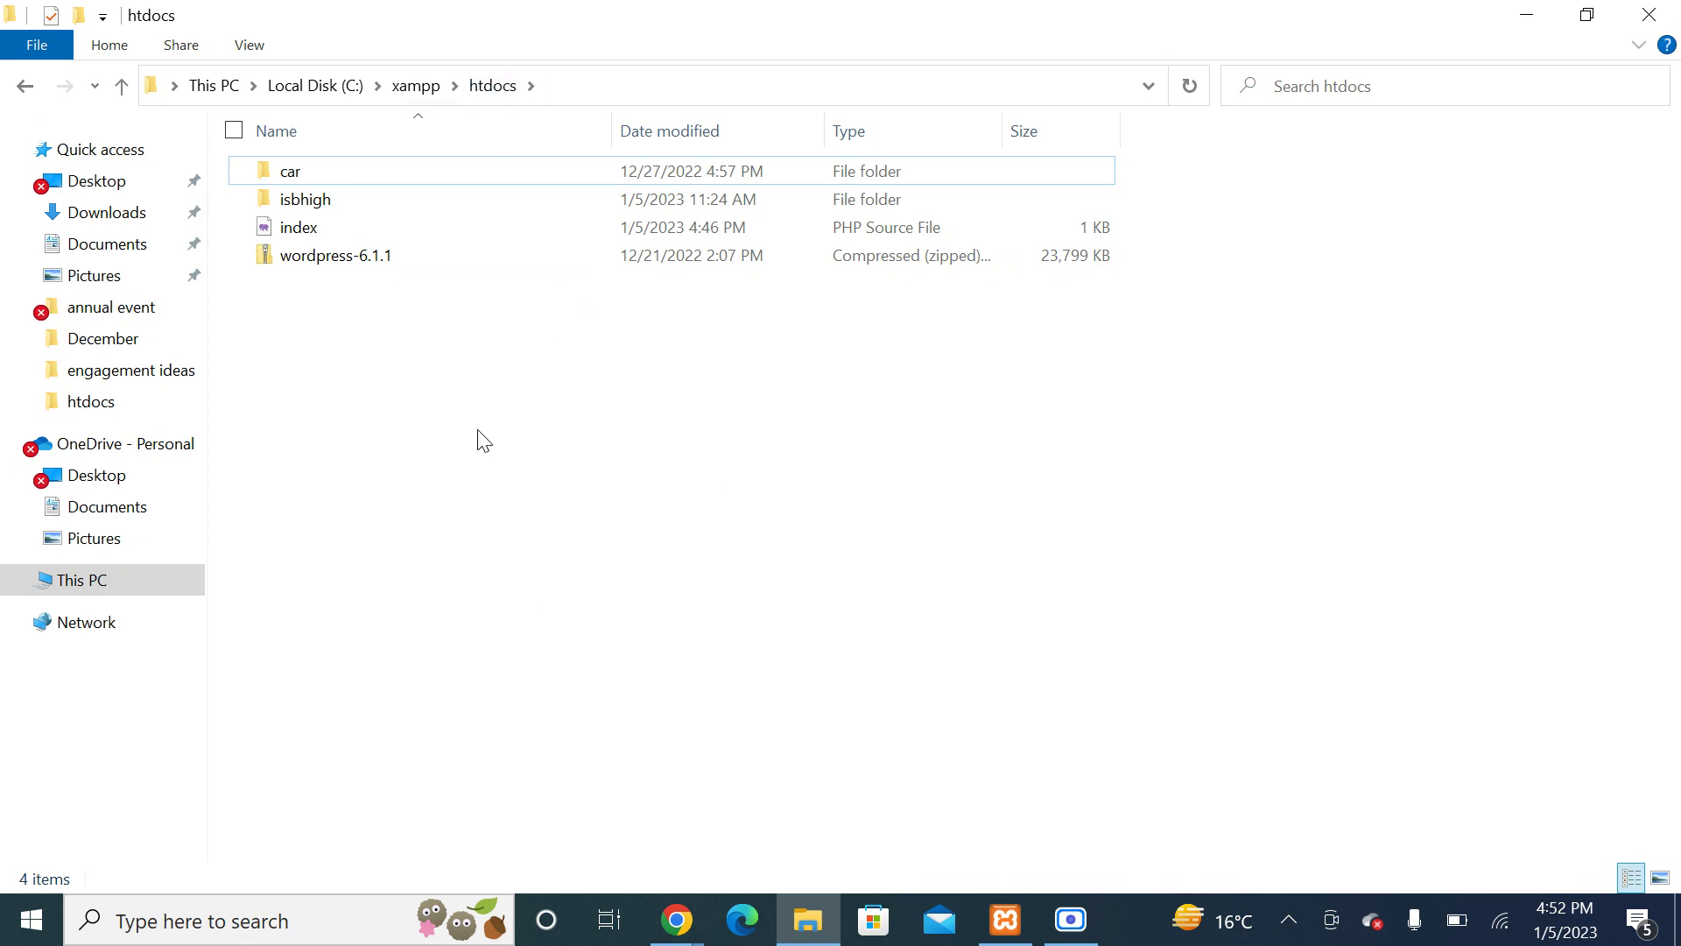
# Step: Start Apache and MySQL in XAMPP, then open localhost through Apache's Admin button
pyautogui.click(1006, 919)
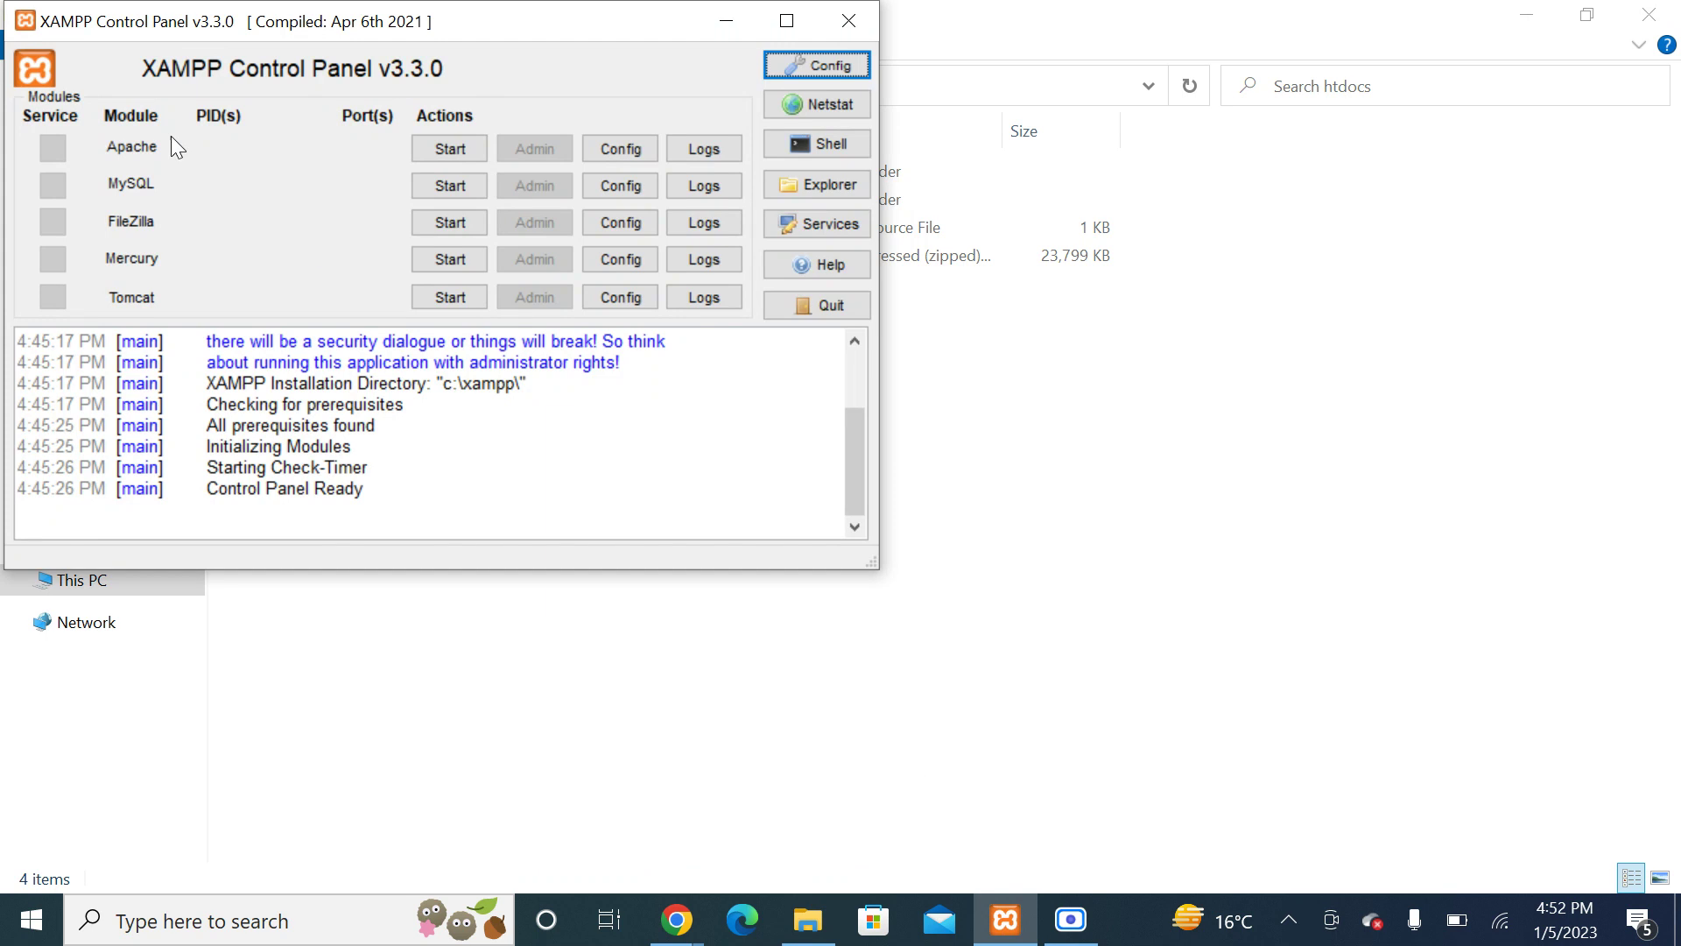
pyautogui.click(438, 150)
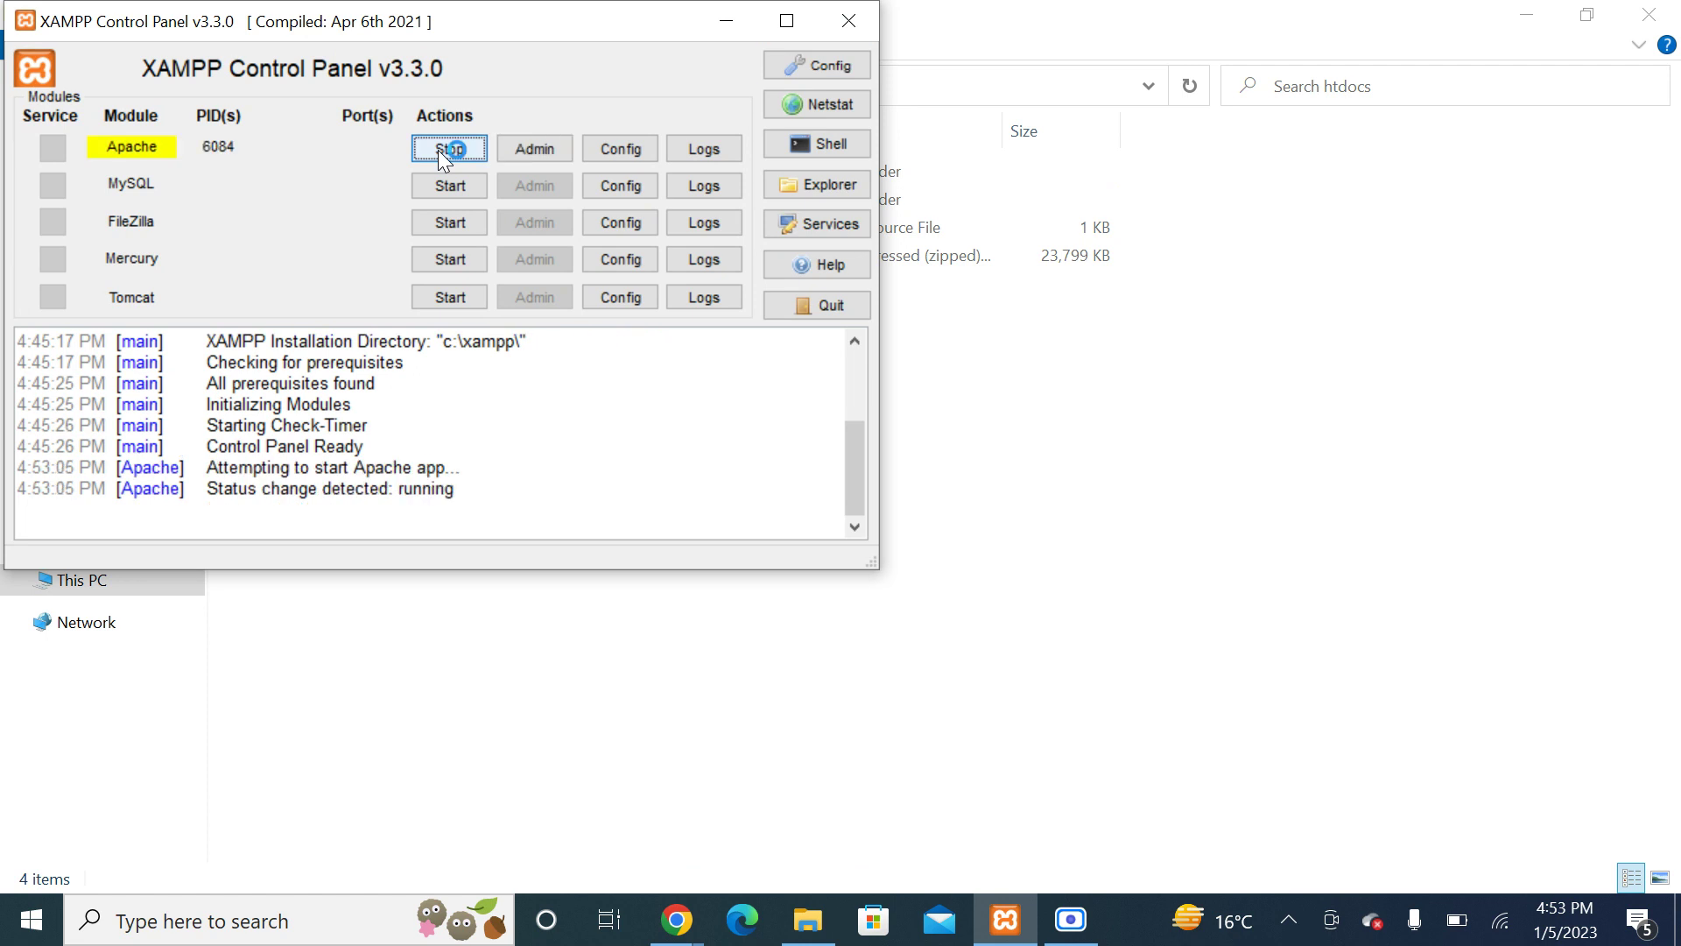
pyautogui.click(438, 186)
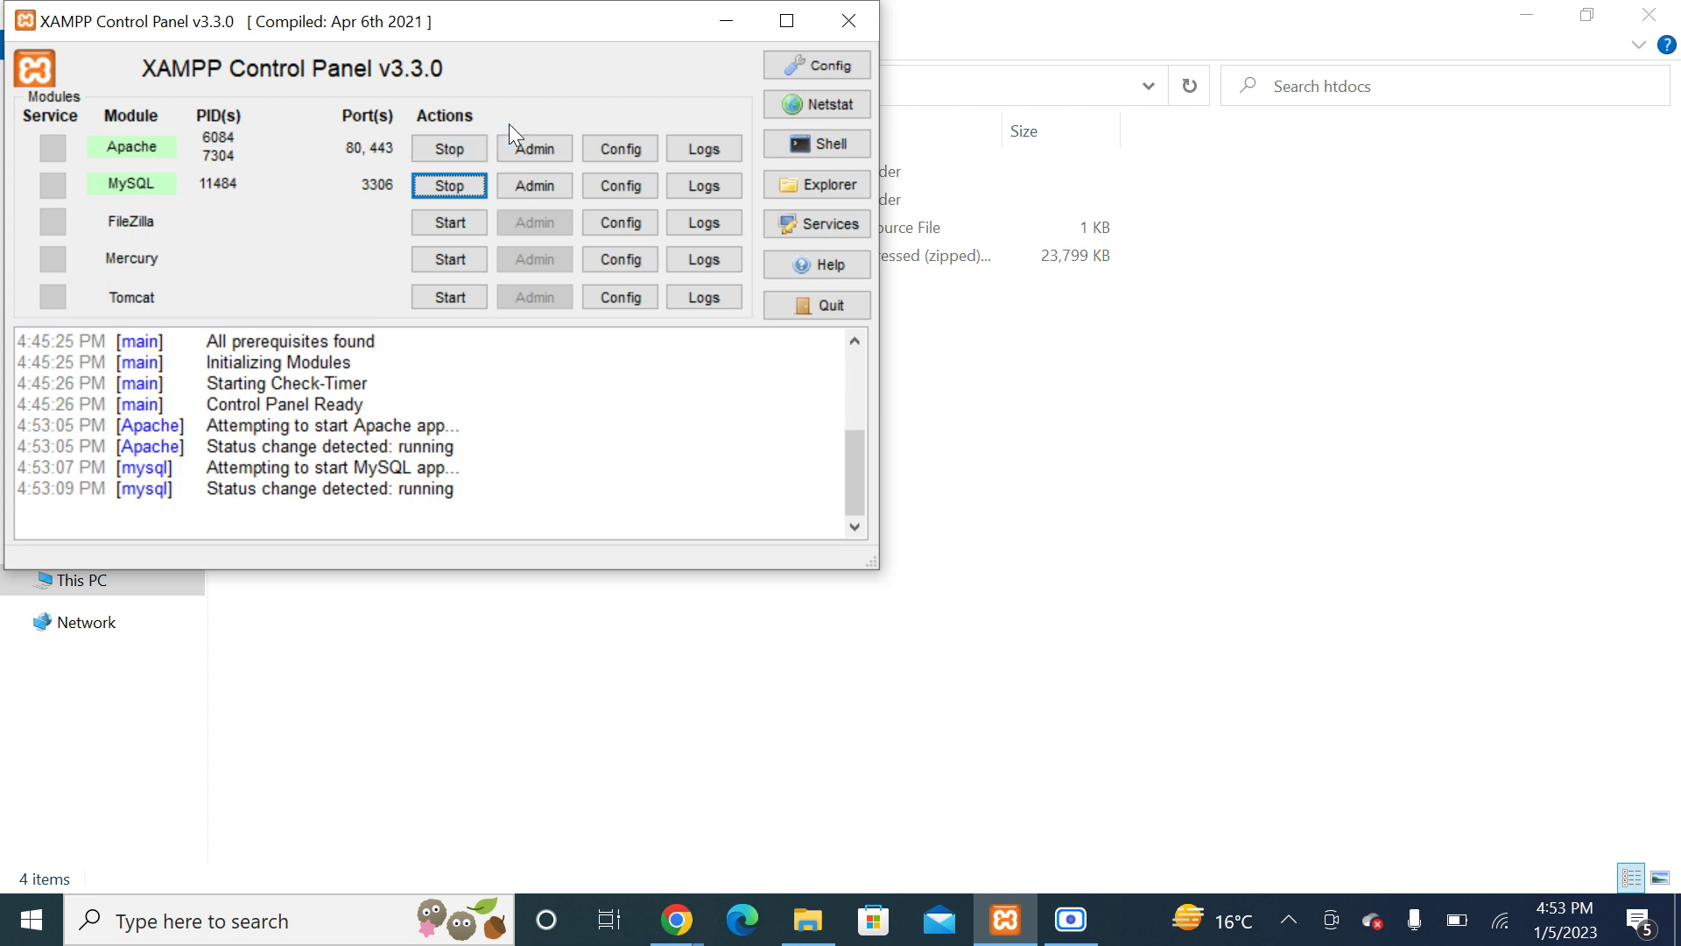
pyautogui.click(523, 150)
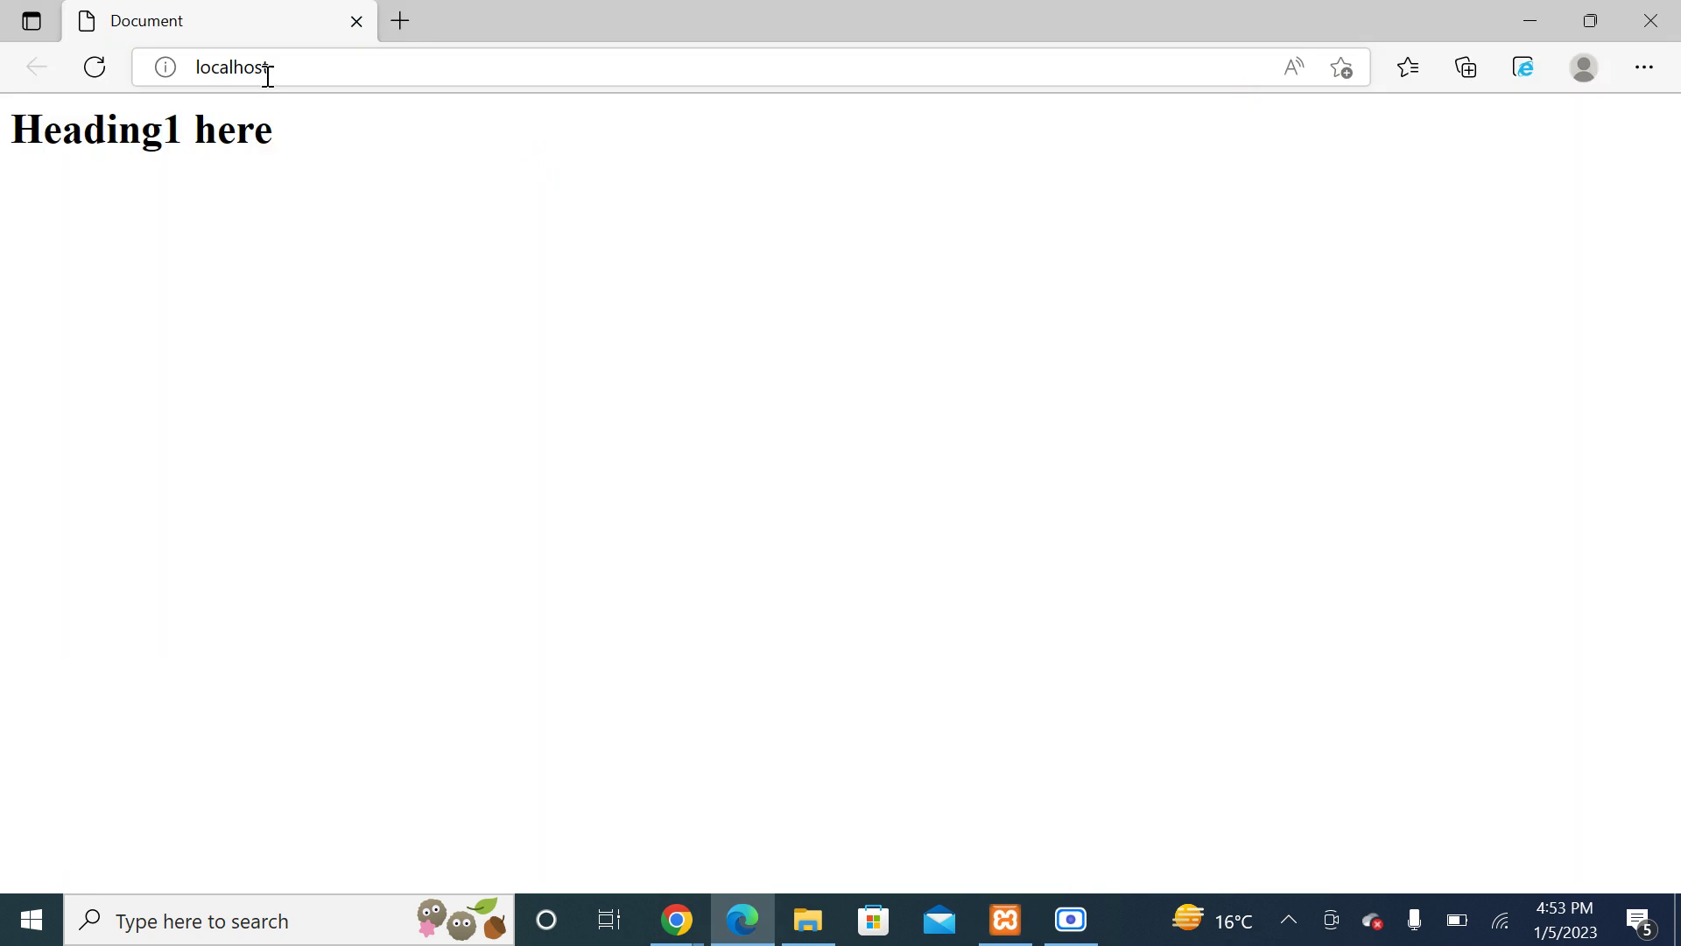
# Step: Close the localhost browser, briefly open and close phpMyAdmin, and minimize XAMPP Control Panel
pyautogui.click(357, 21)
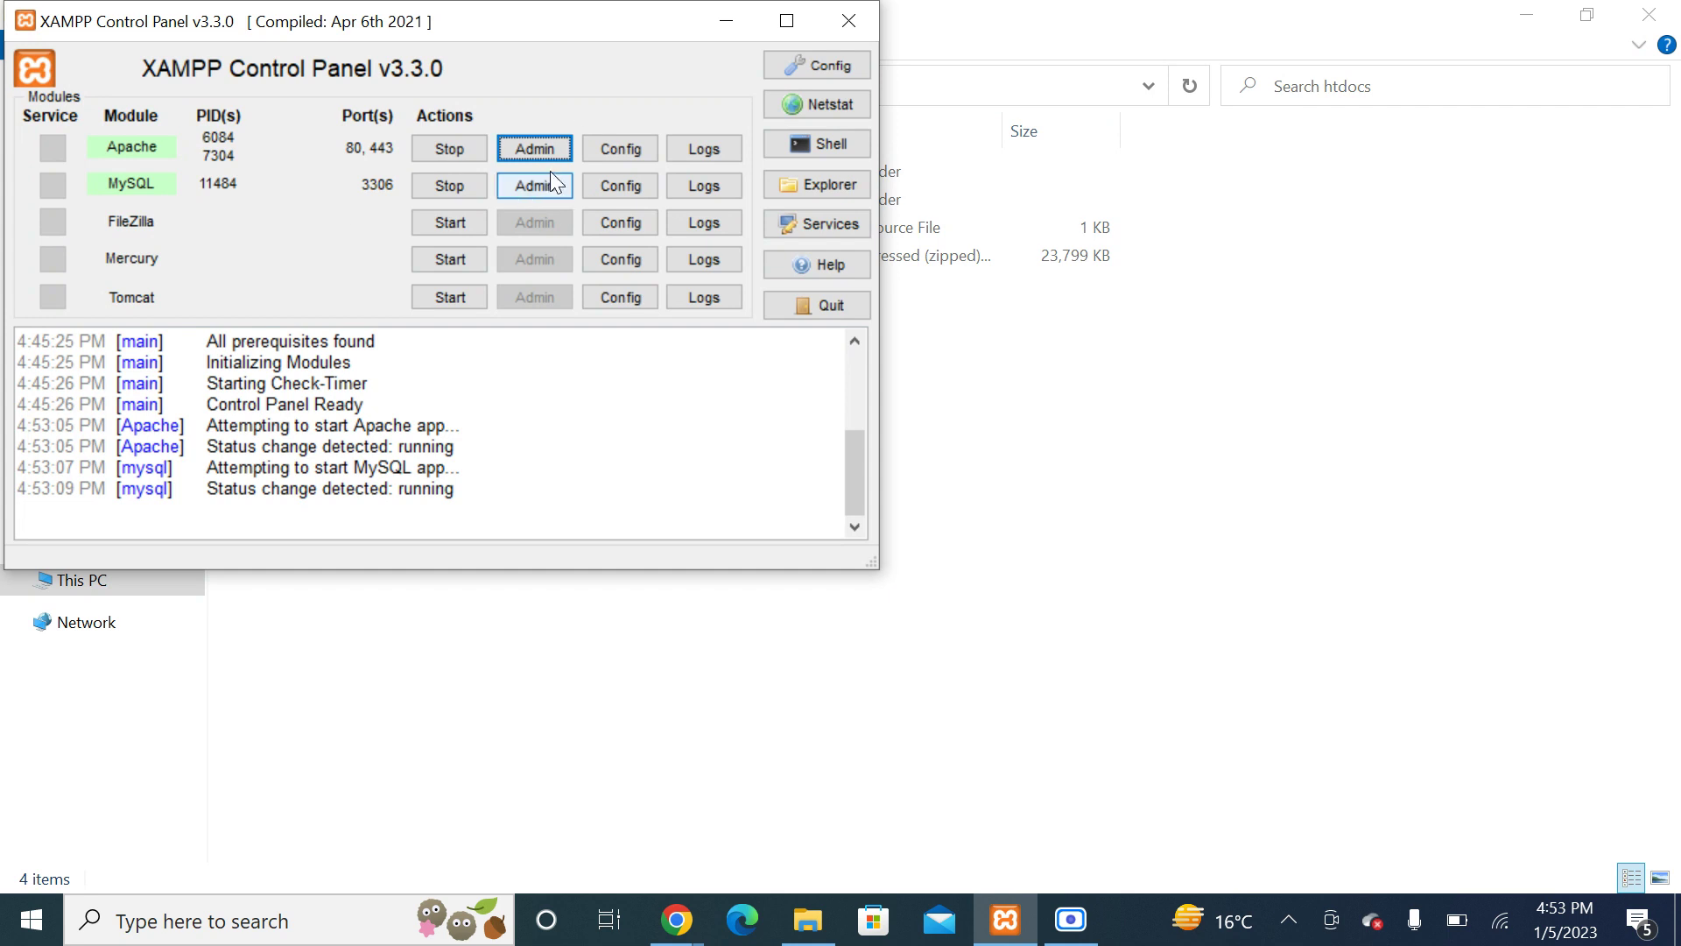
pyautogui.click(520, 184)
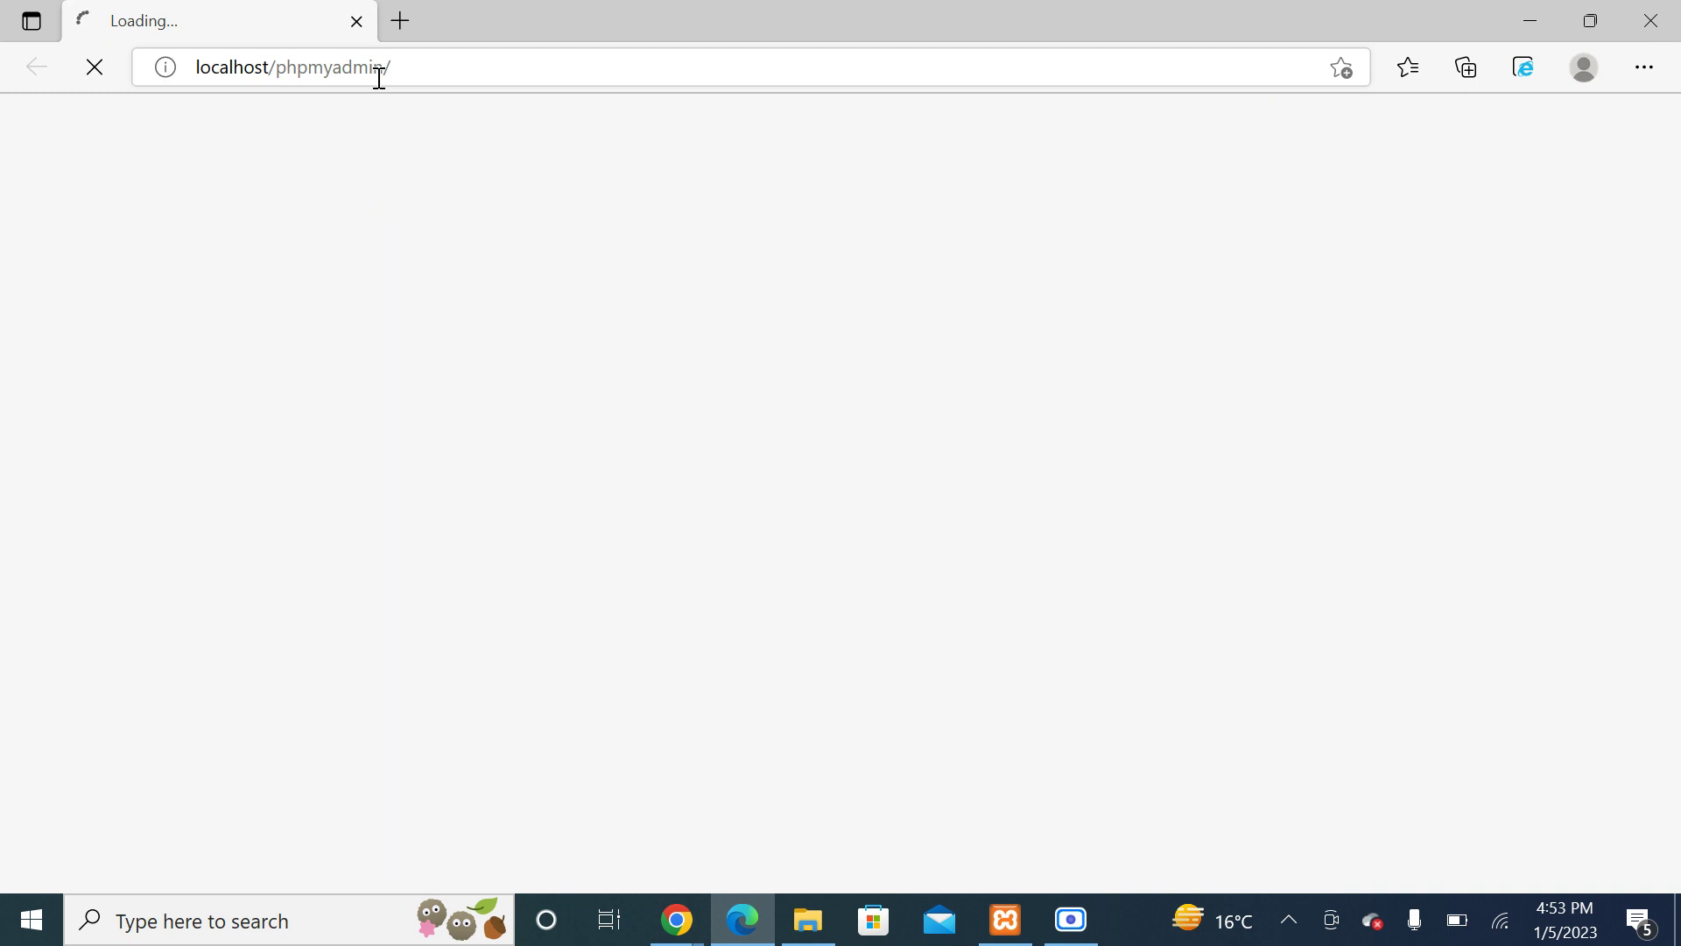
pyautogui.click(355, 23)
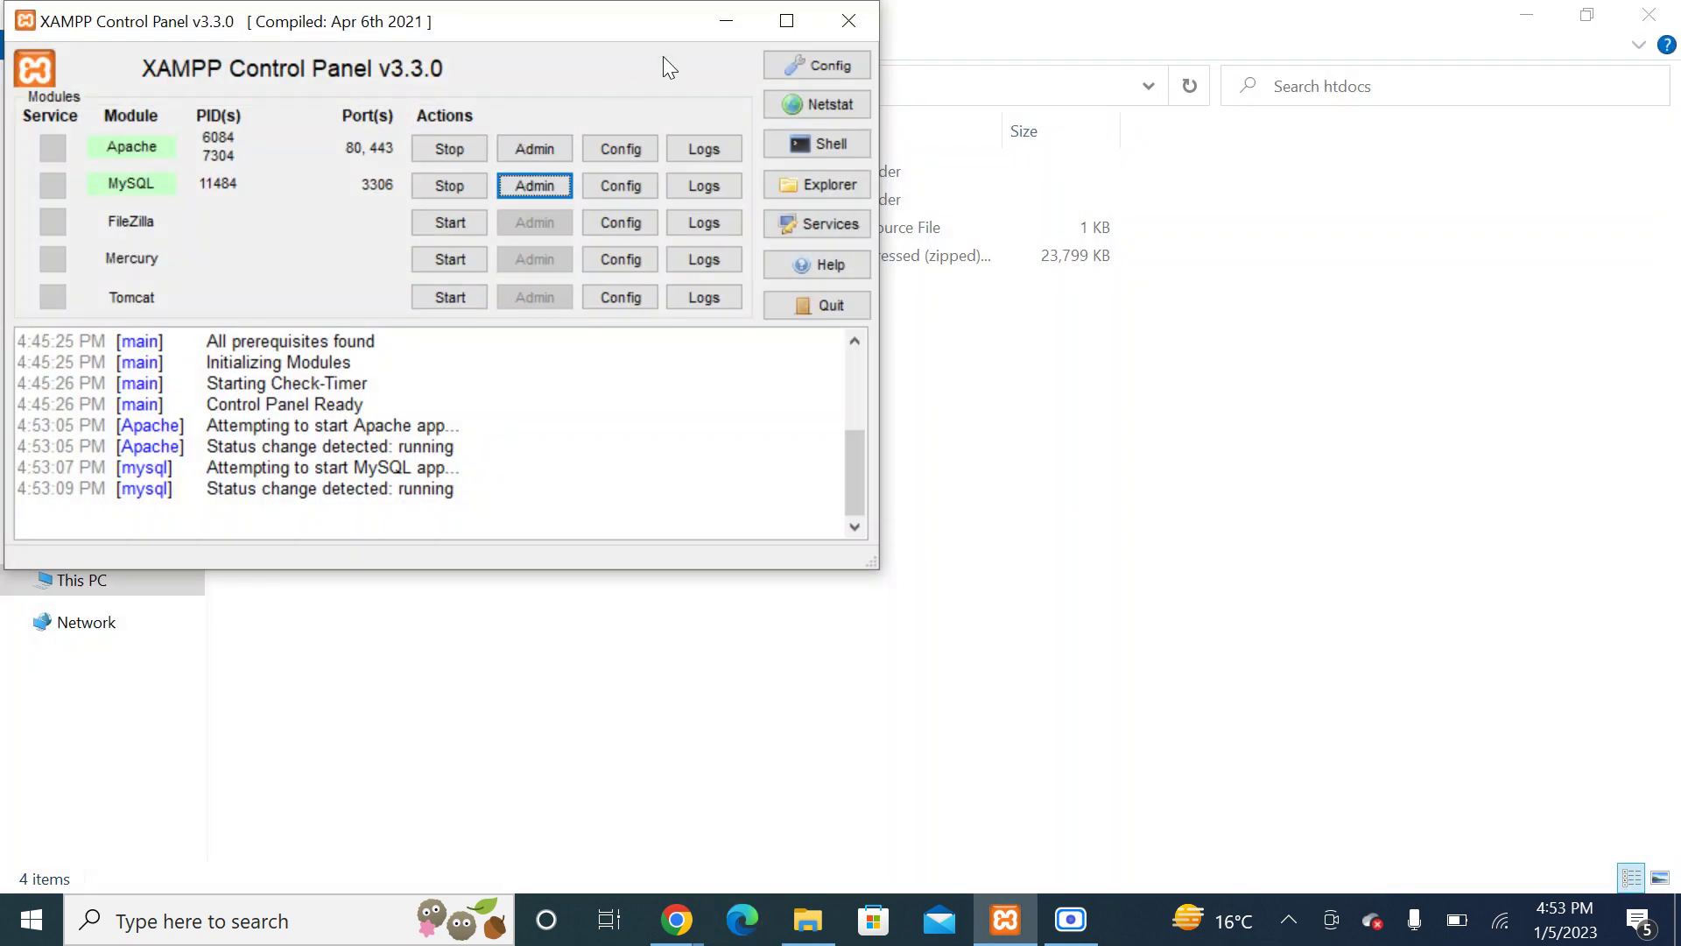
pyautogui.click(726, 20)
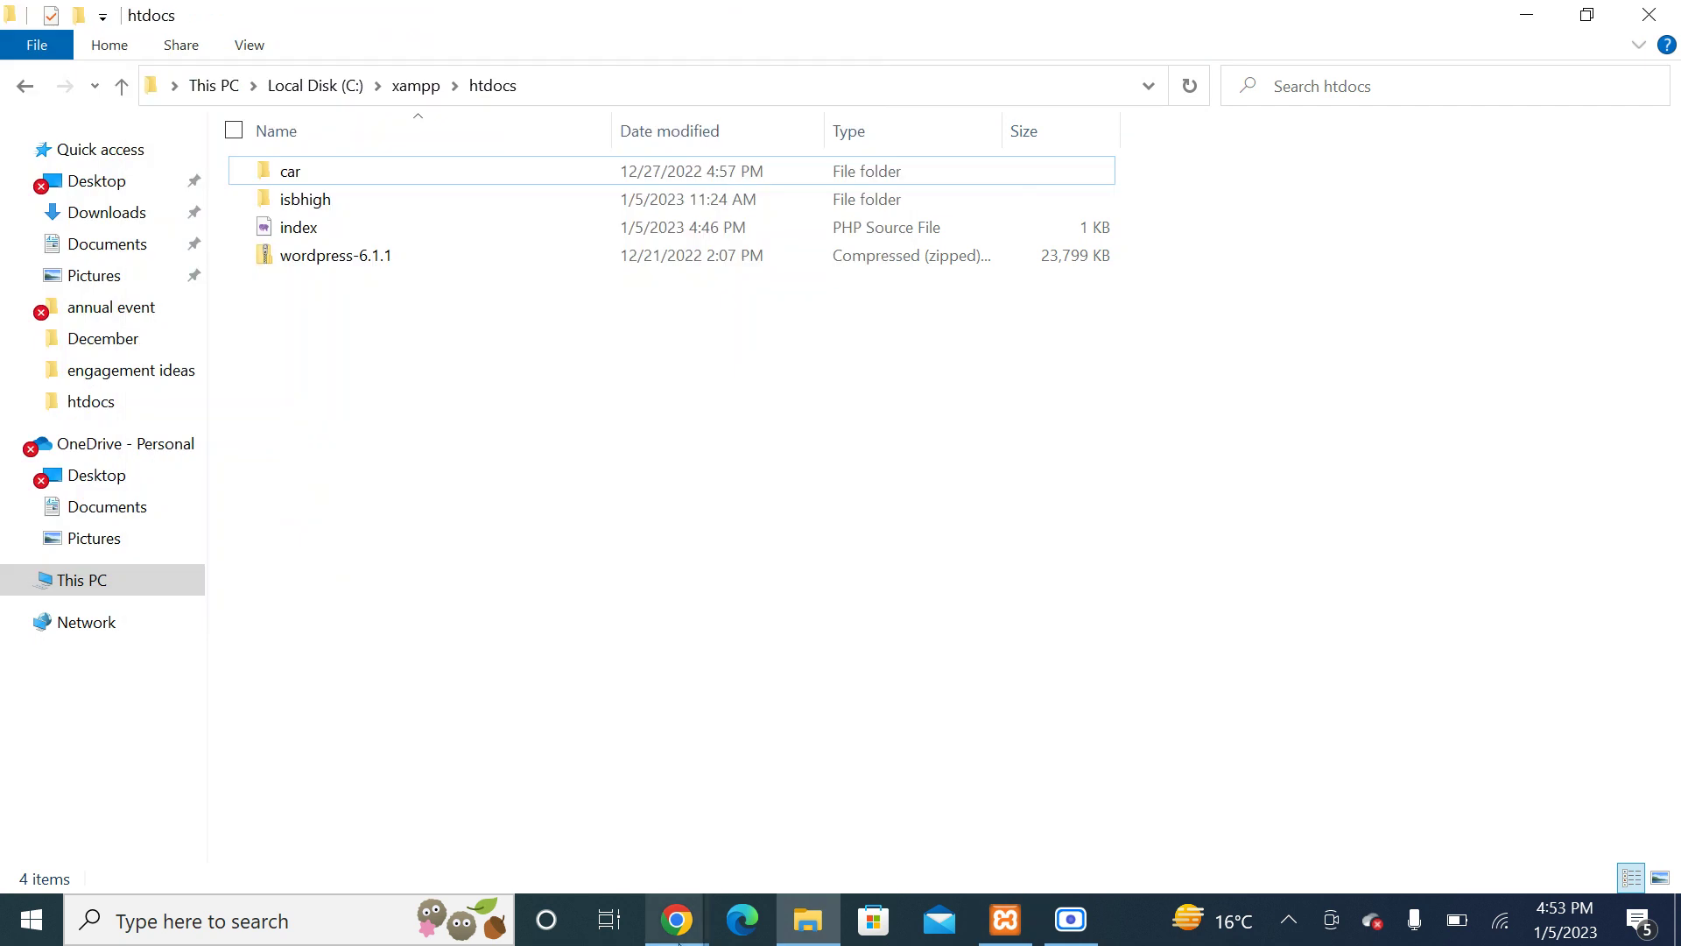
# Step: Load localhost in a new Chrome tab and select the 'Heading1 here' heading
pyautogui.moveTo(678, 928)
pyautogui.click(357, 816)
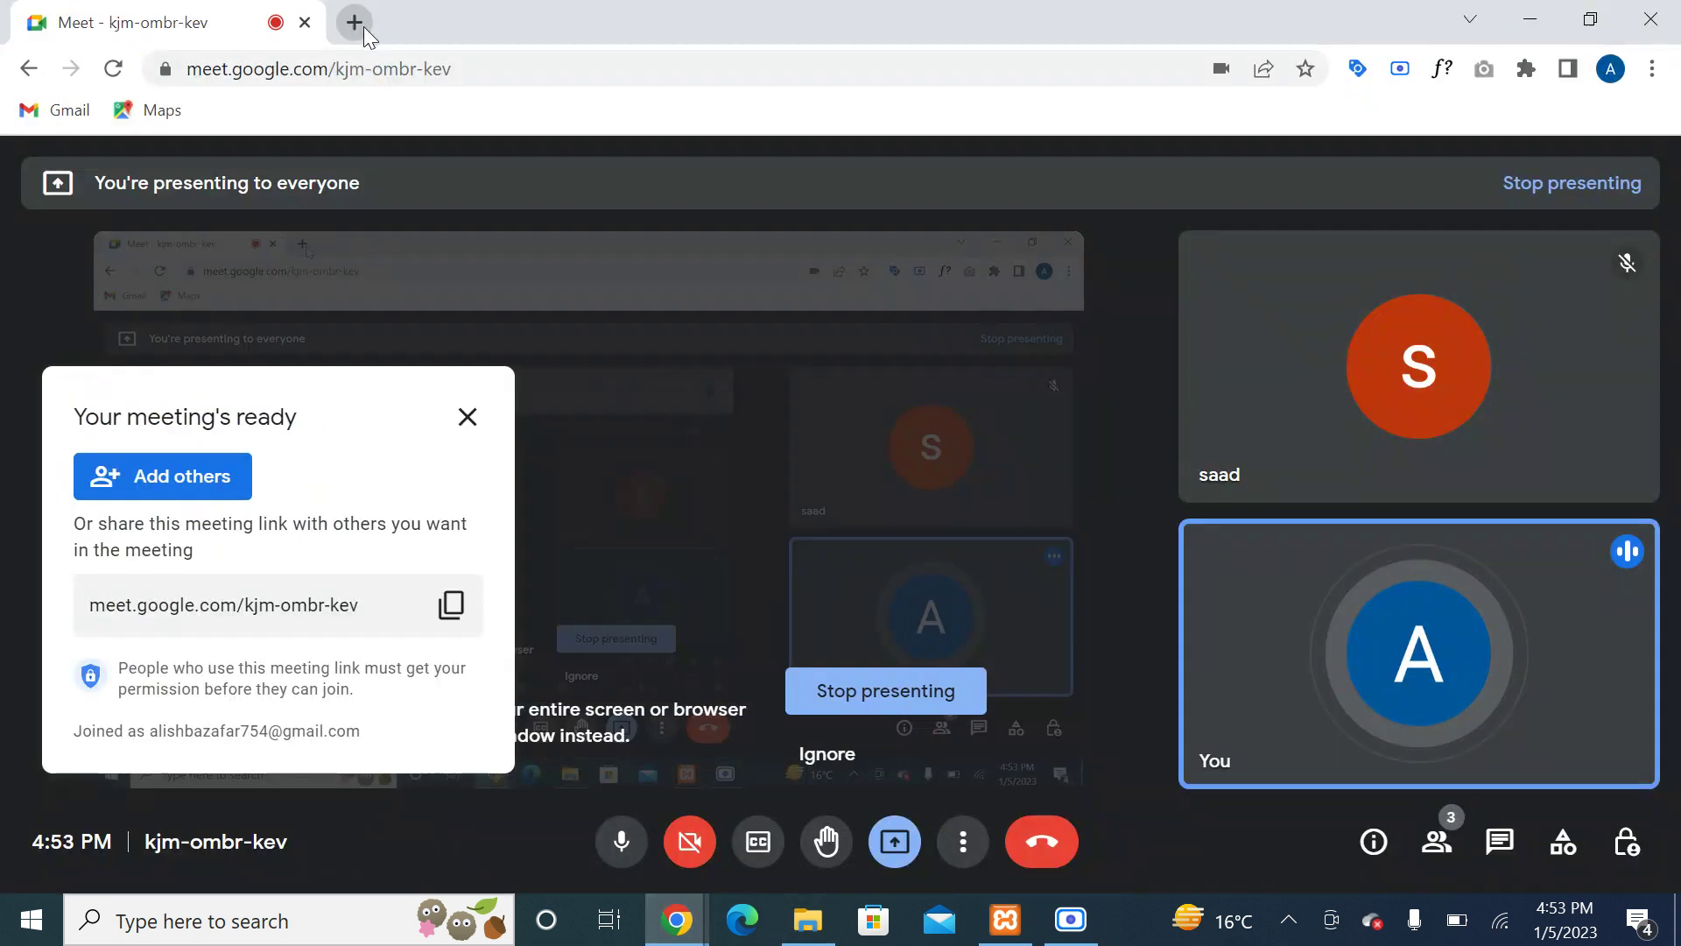
pyautogui.click(355, 22)
pyautogui.write('loca')
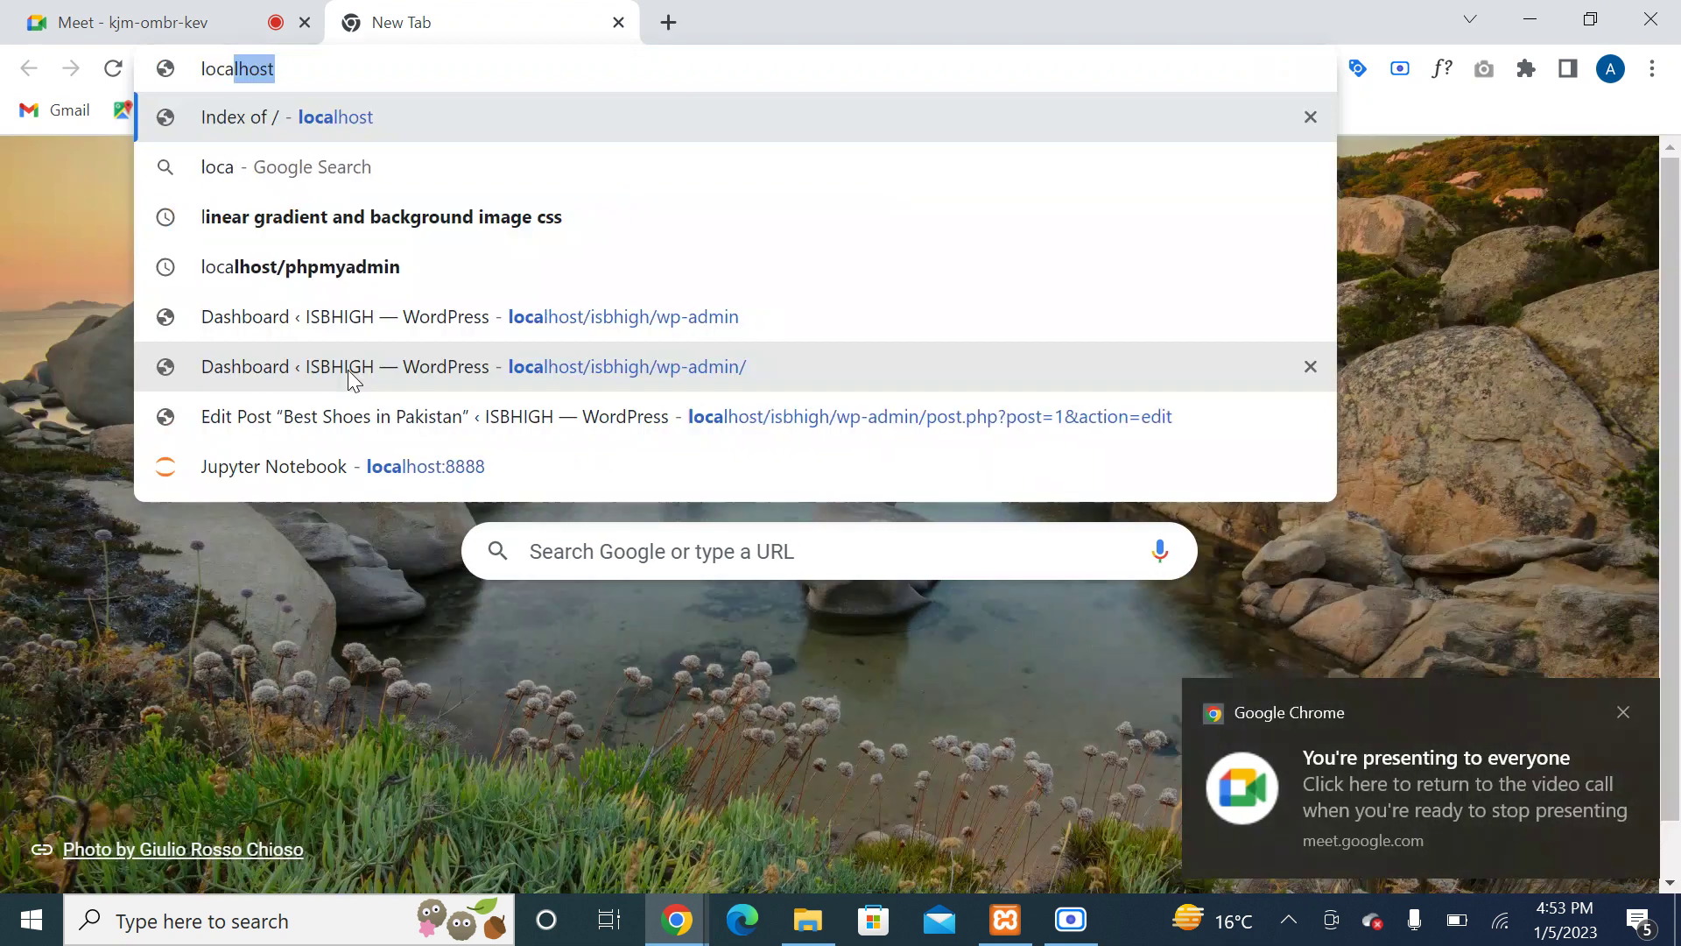
pyautogui.write('lhost')
pyautogui.press('Return')
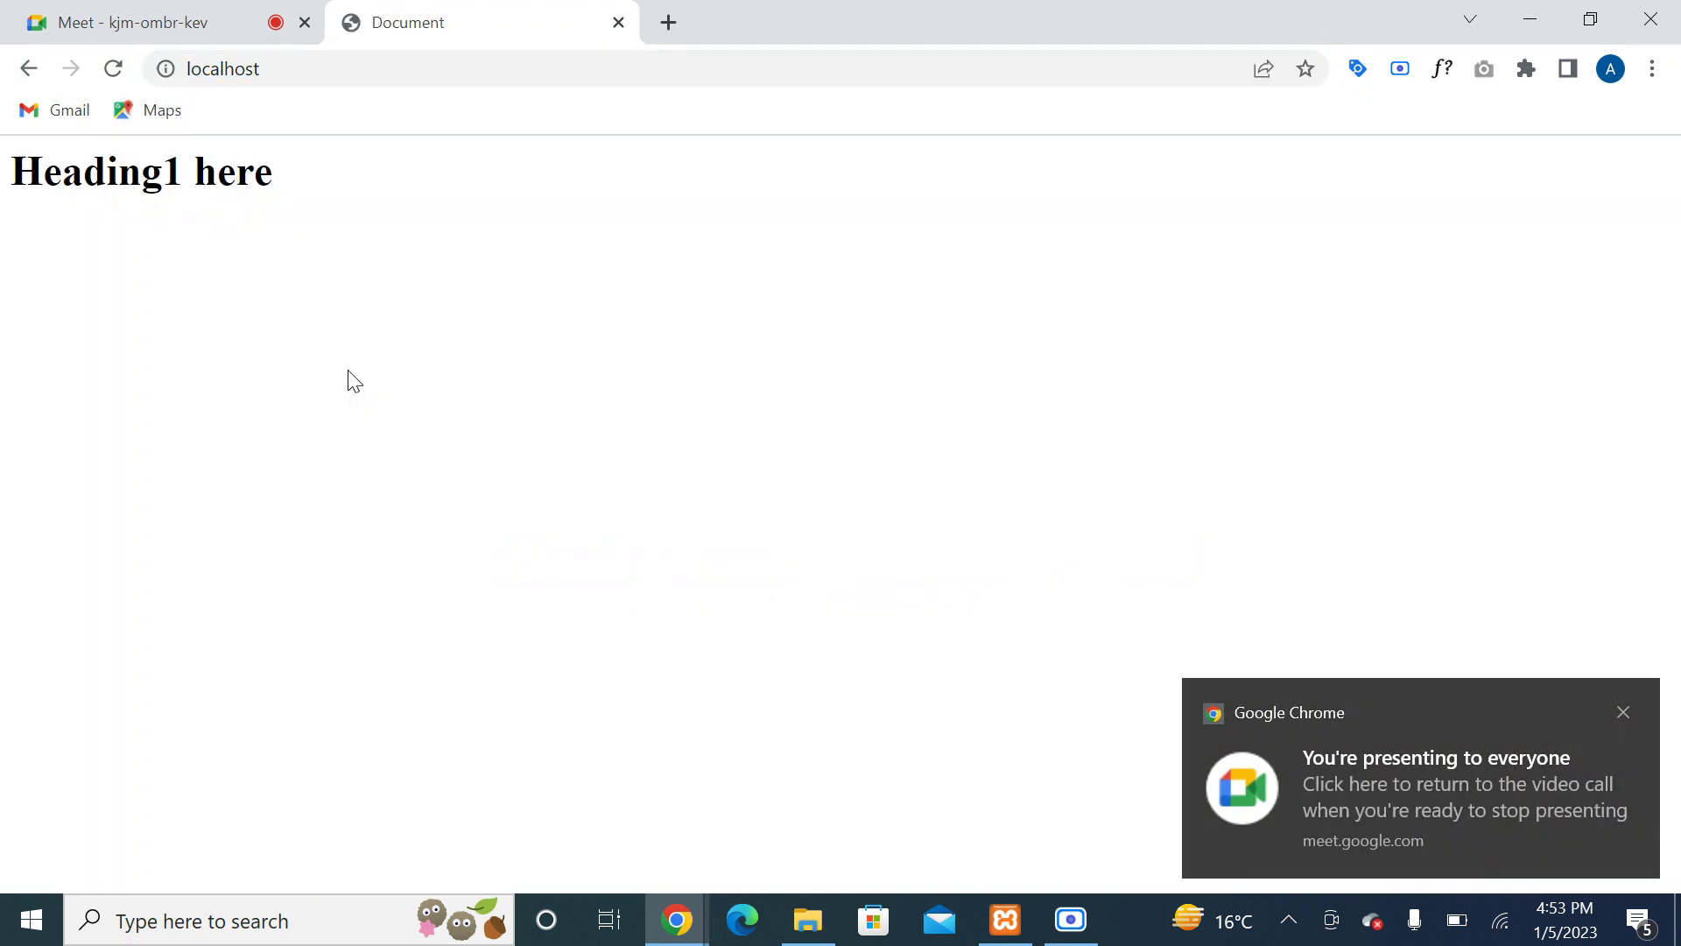
pyautogui.moveTo(285, 187); pyautogui.dragTo(15, 207)
pyautogui.click(117, 250)
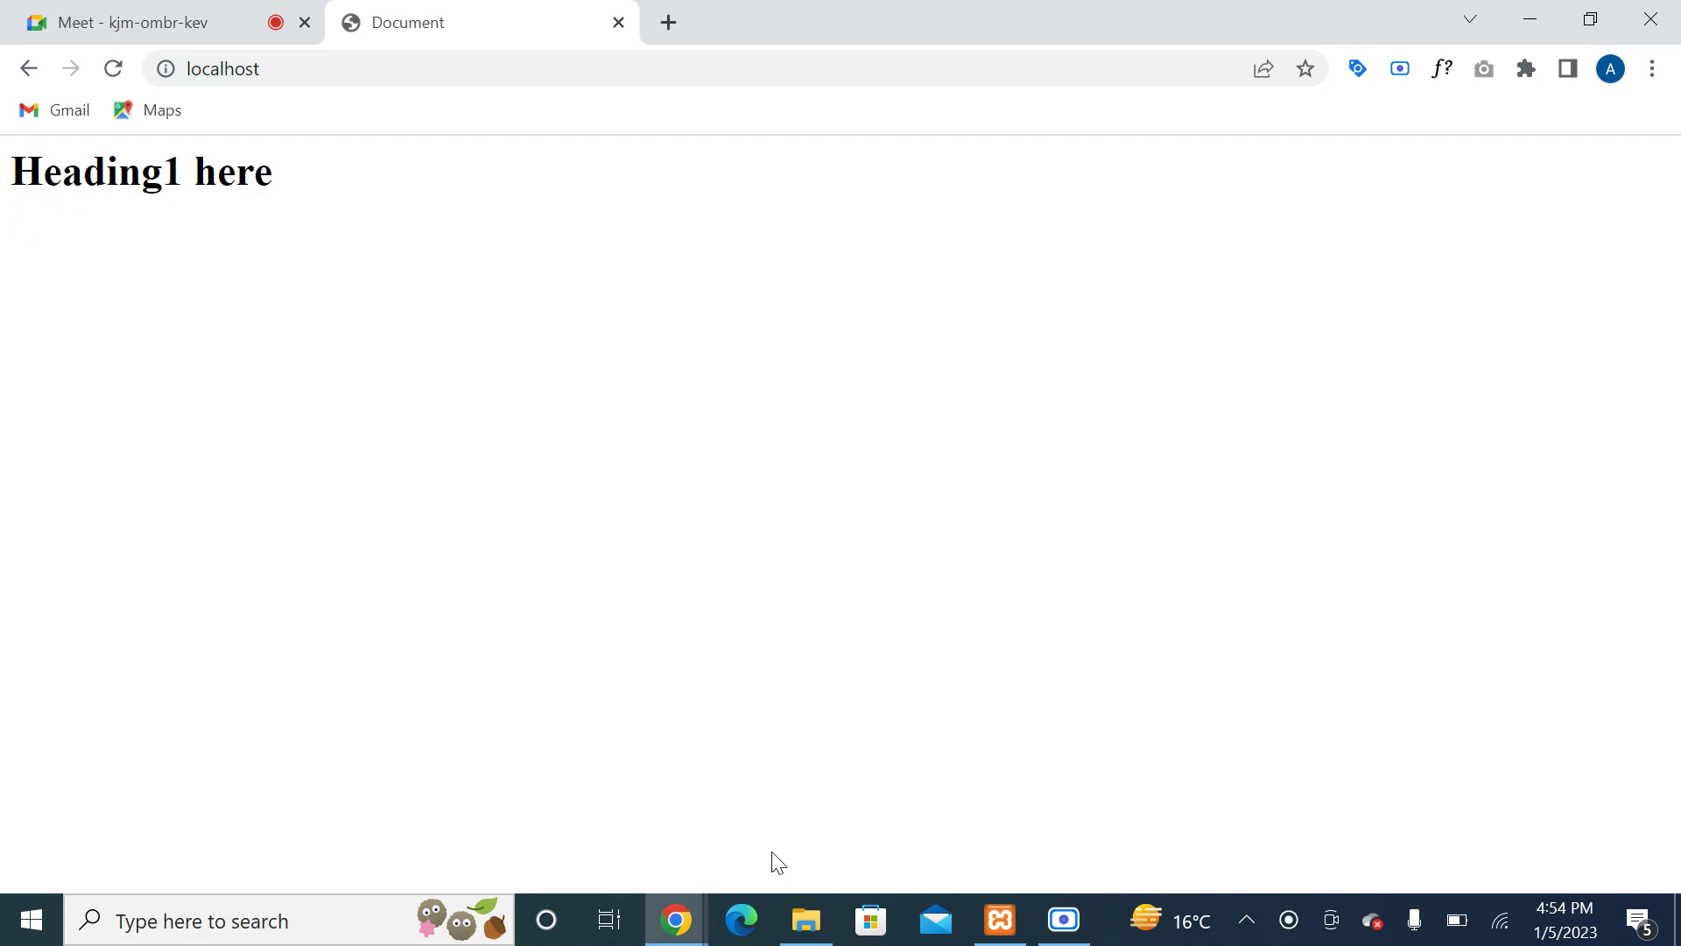
pyautogui.click(805, 922)
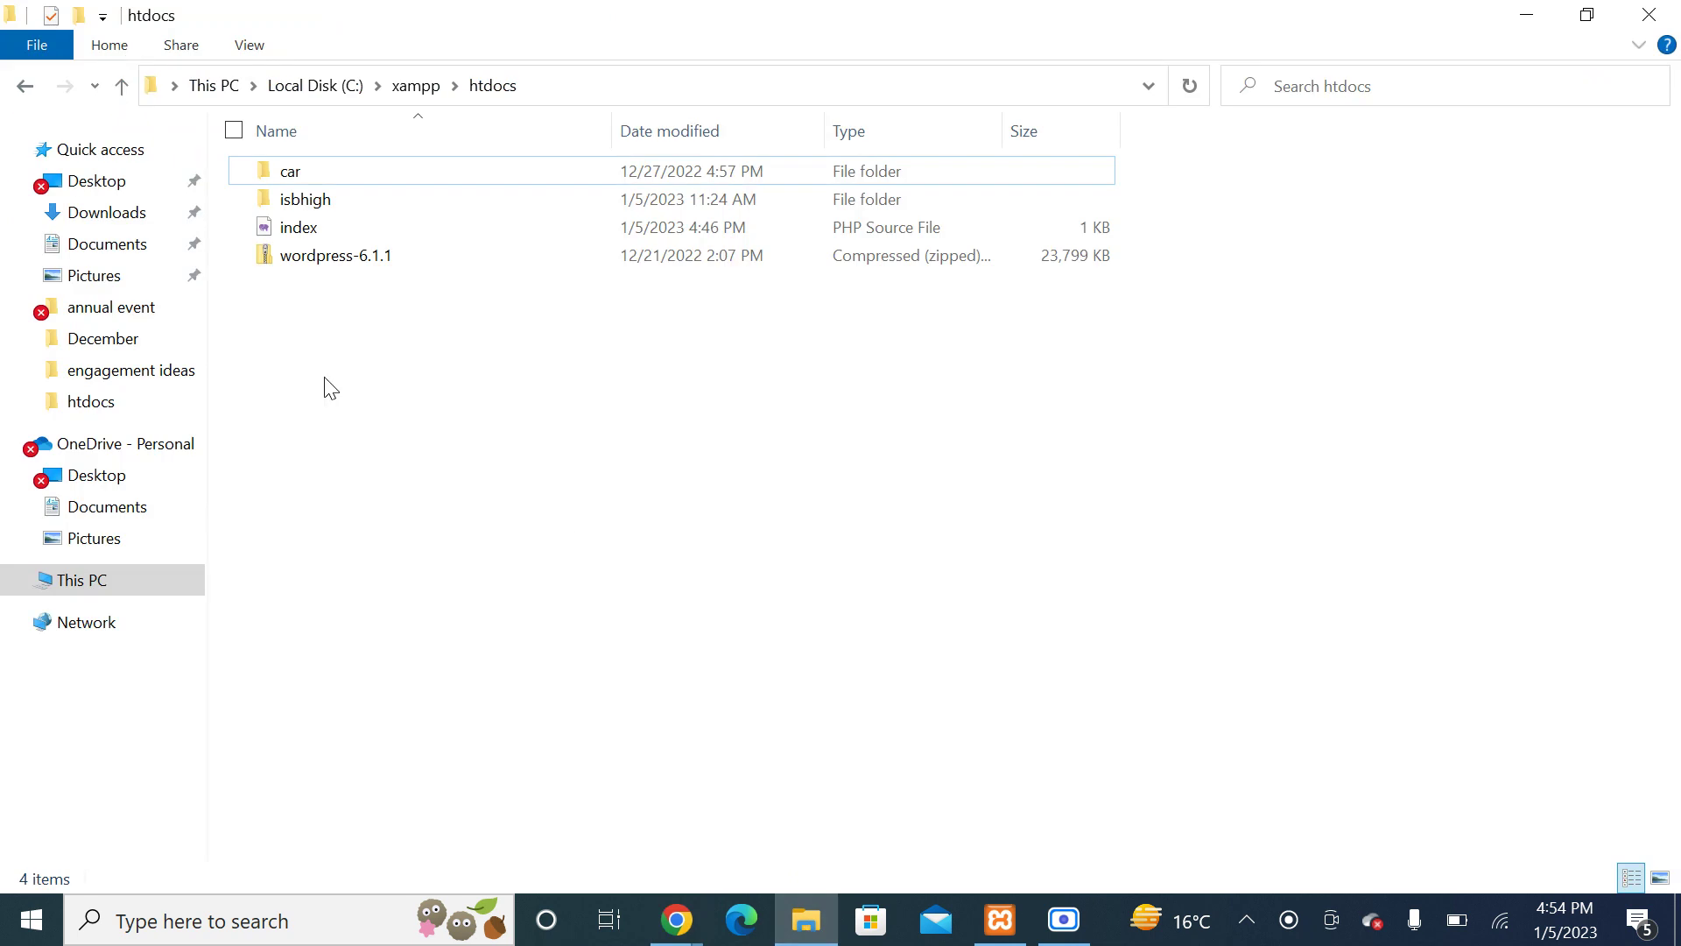
# Step: Create a new folder named 'new' in htdocs
pyautogui.moveTo(322, 368); pyautogui.dragTo(298, 166)
pyautogui.click(386, 455)
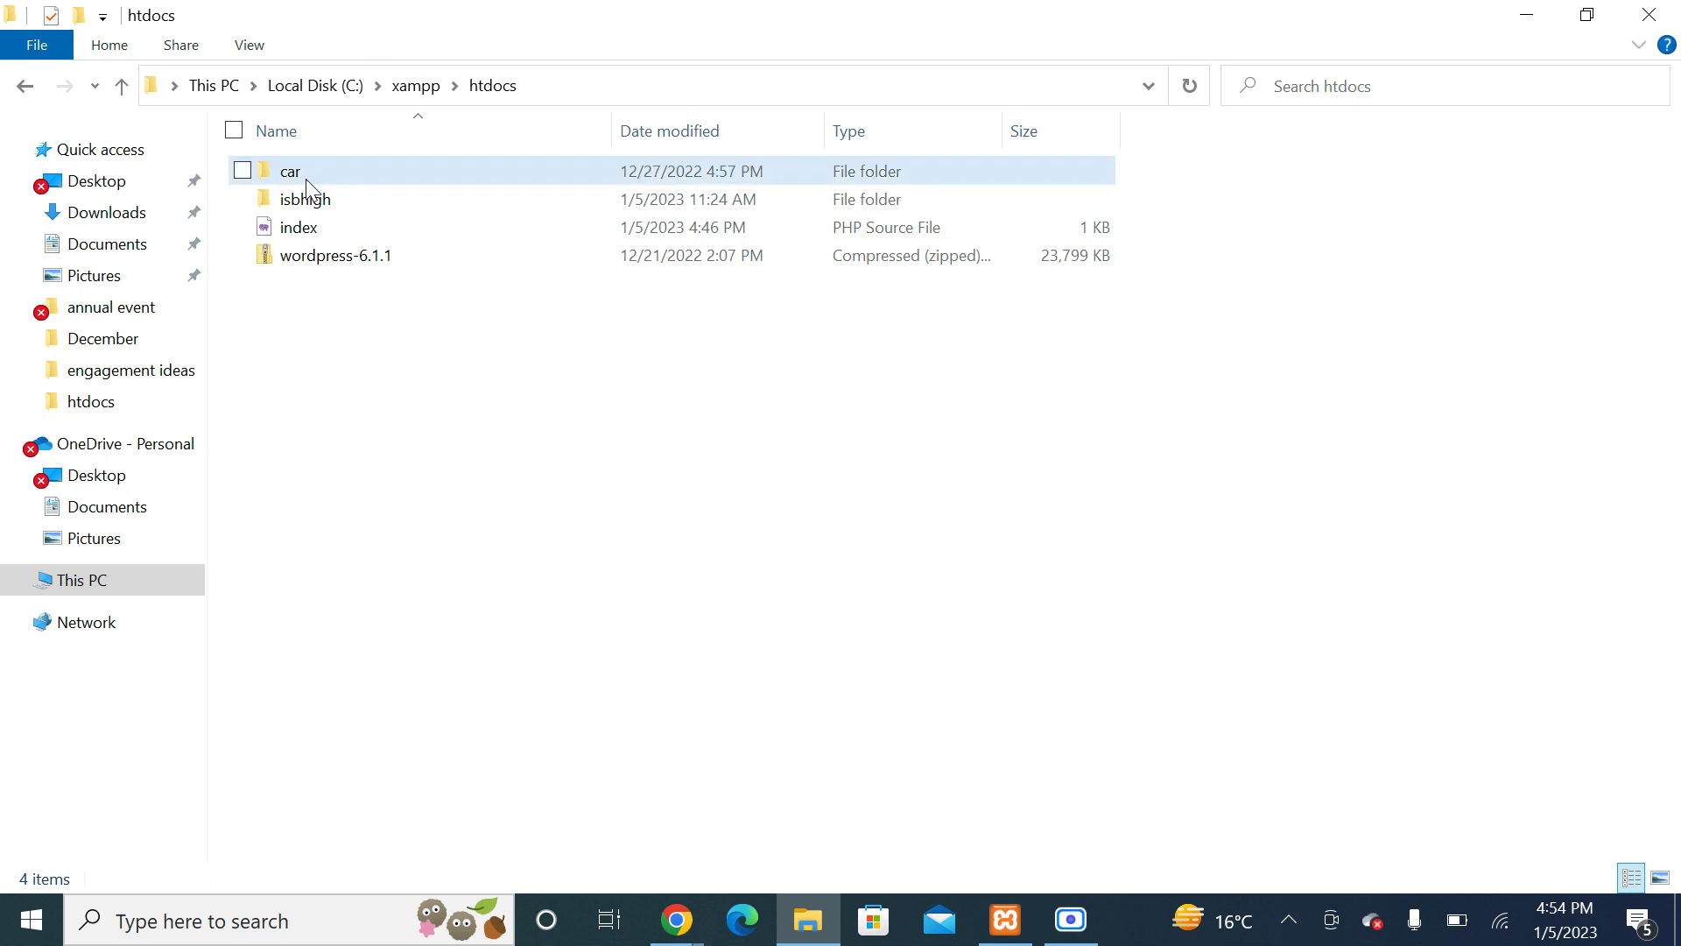
pyautogui.rightClick(355, 393)
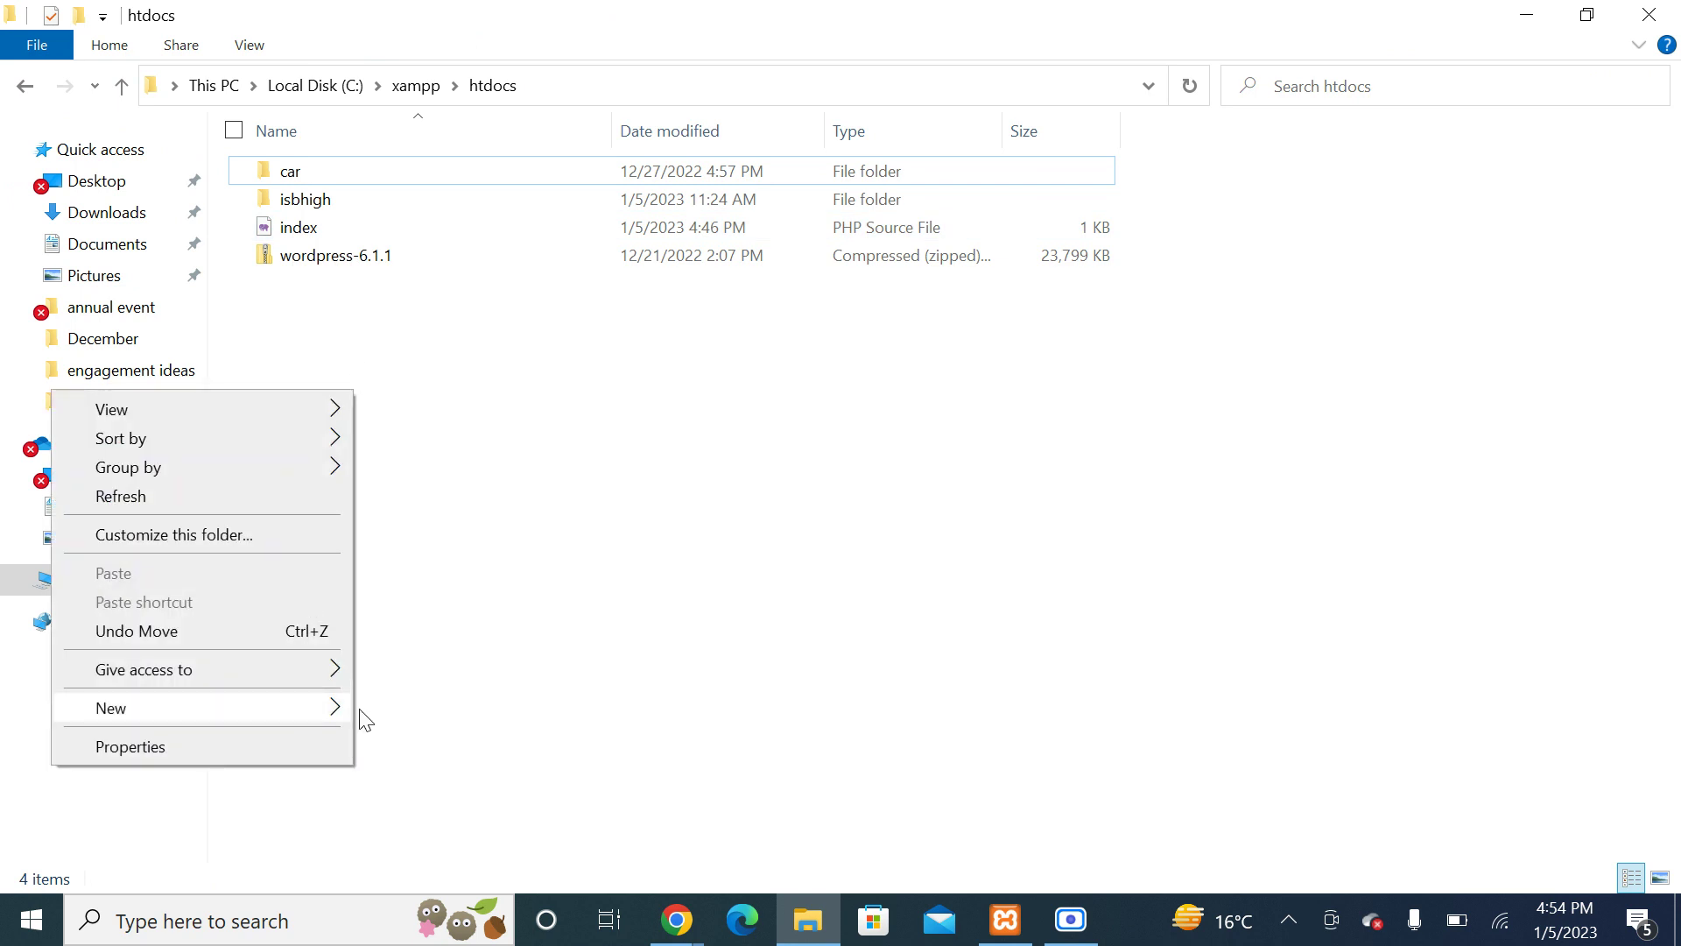
pyautogui.moveTo(296, 711)
pyautogui.click(448, 437)
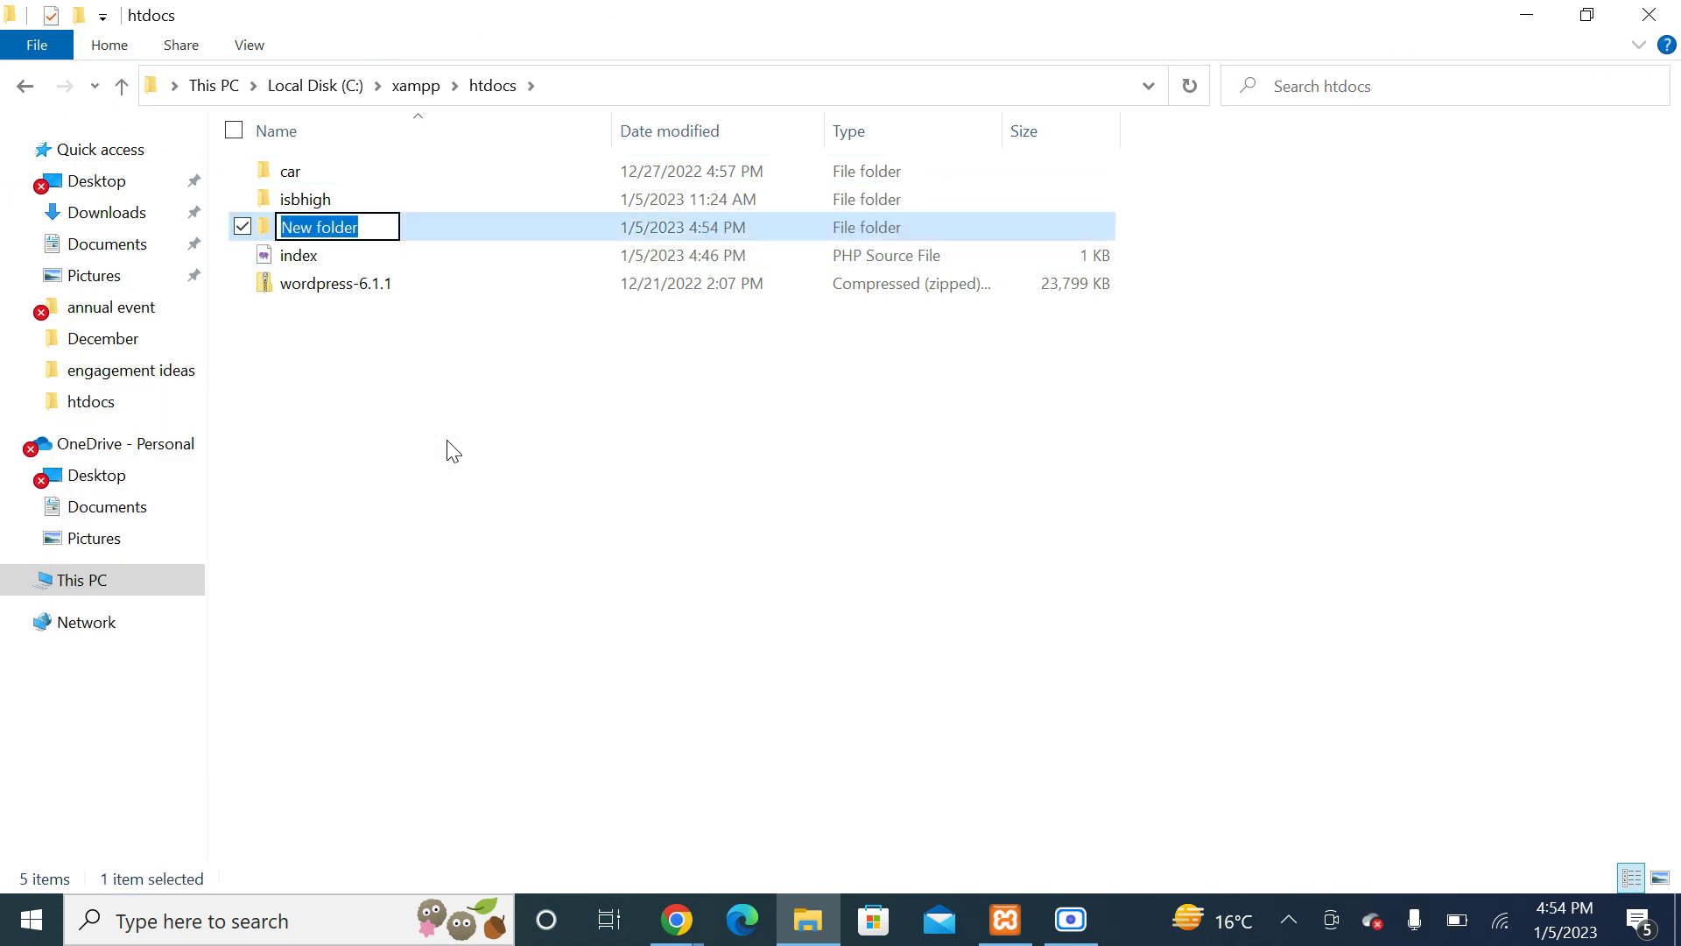
pyautogui.write('new')
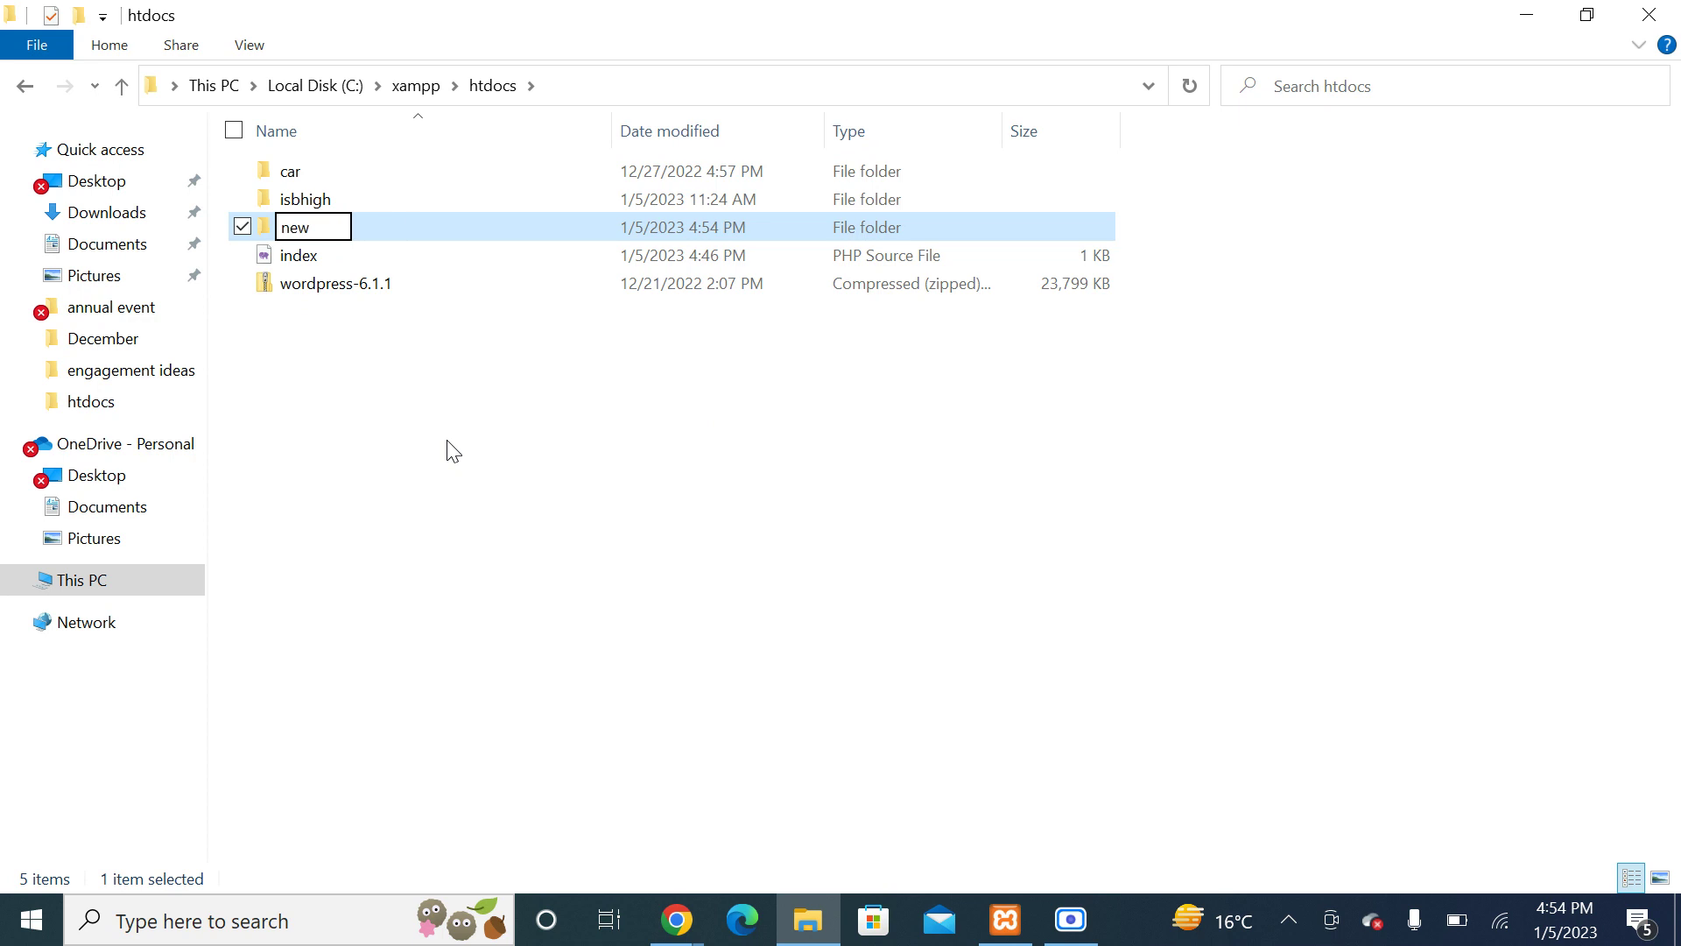
pyautogui.press('Return')
# Step: Move the index PHP file into the 'new' folder and return to htdocs
pyautogui.click(313, 263)
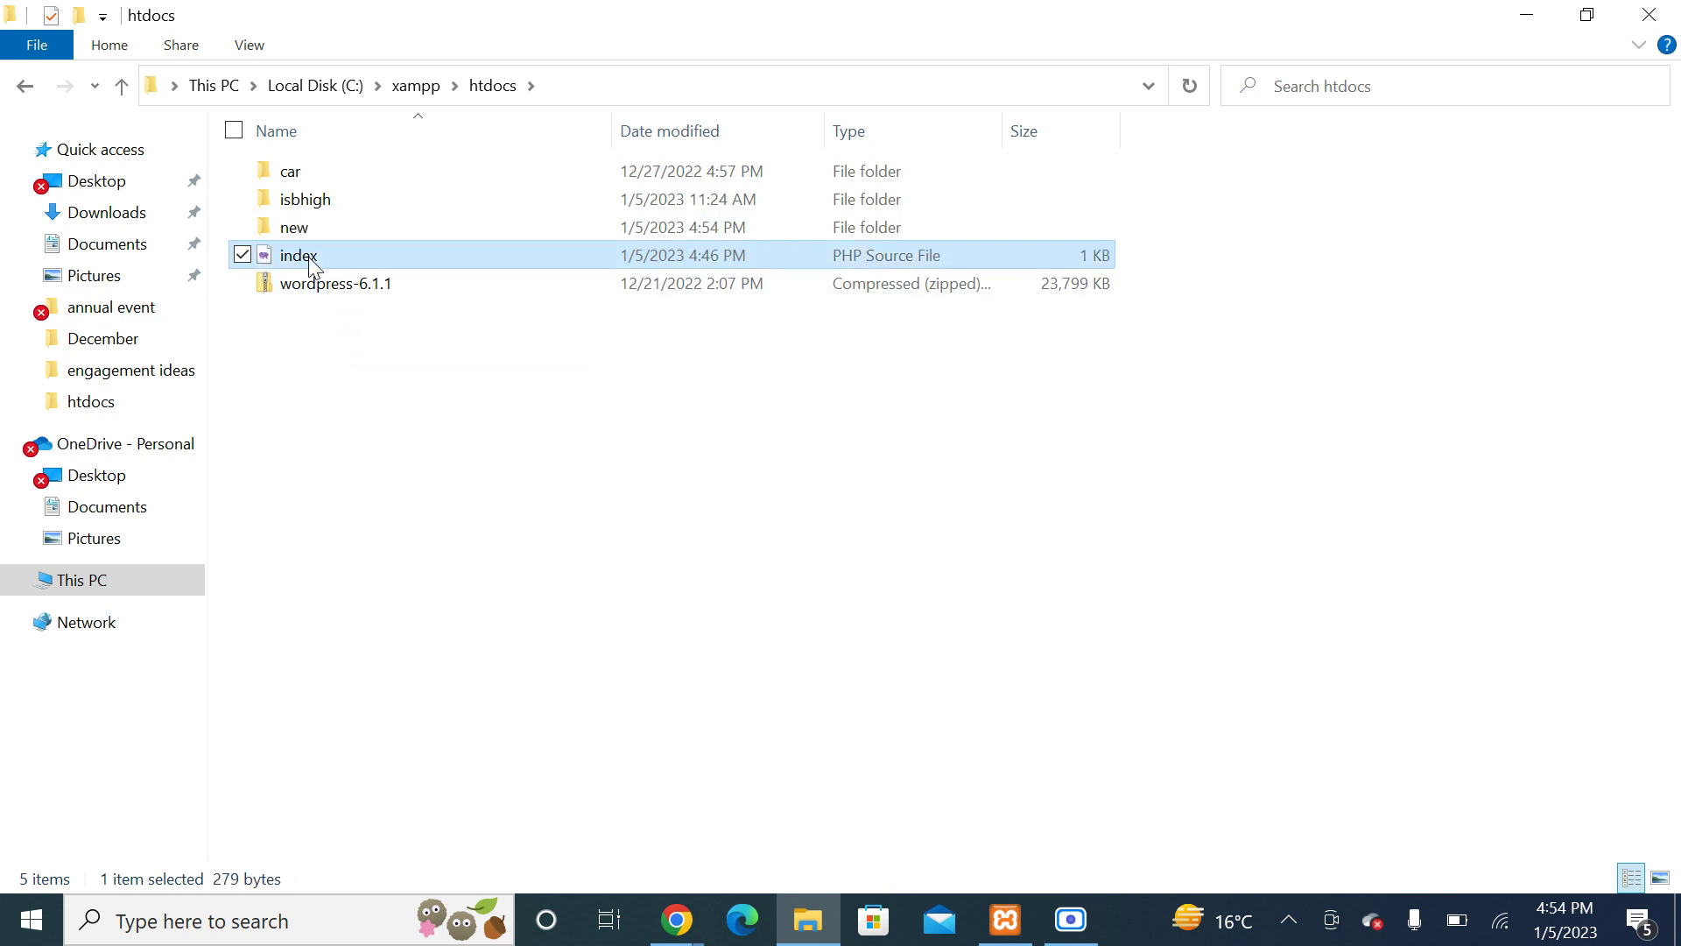
pyautogui.doubleClick(306, 228)
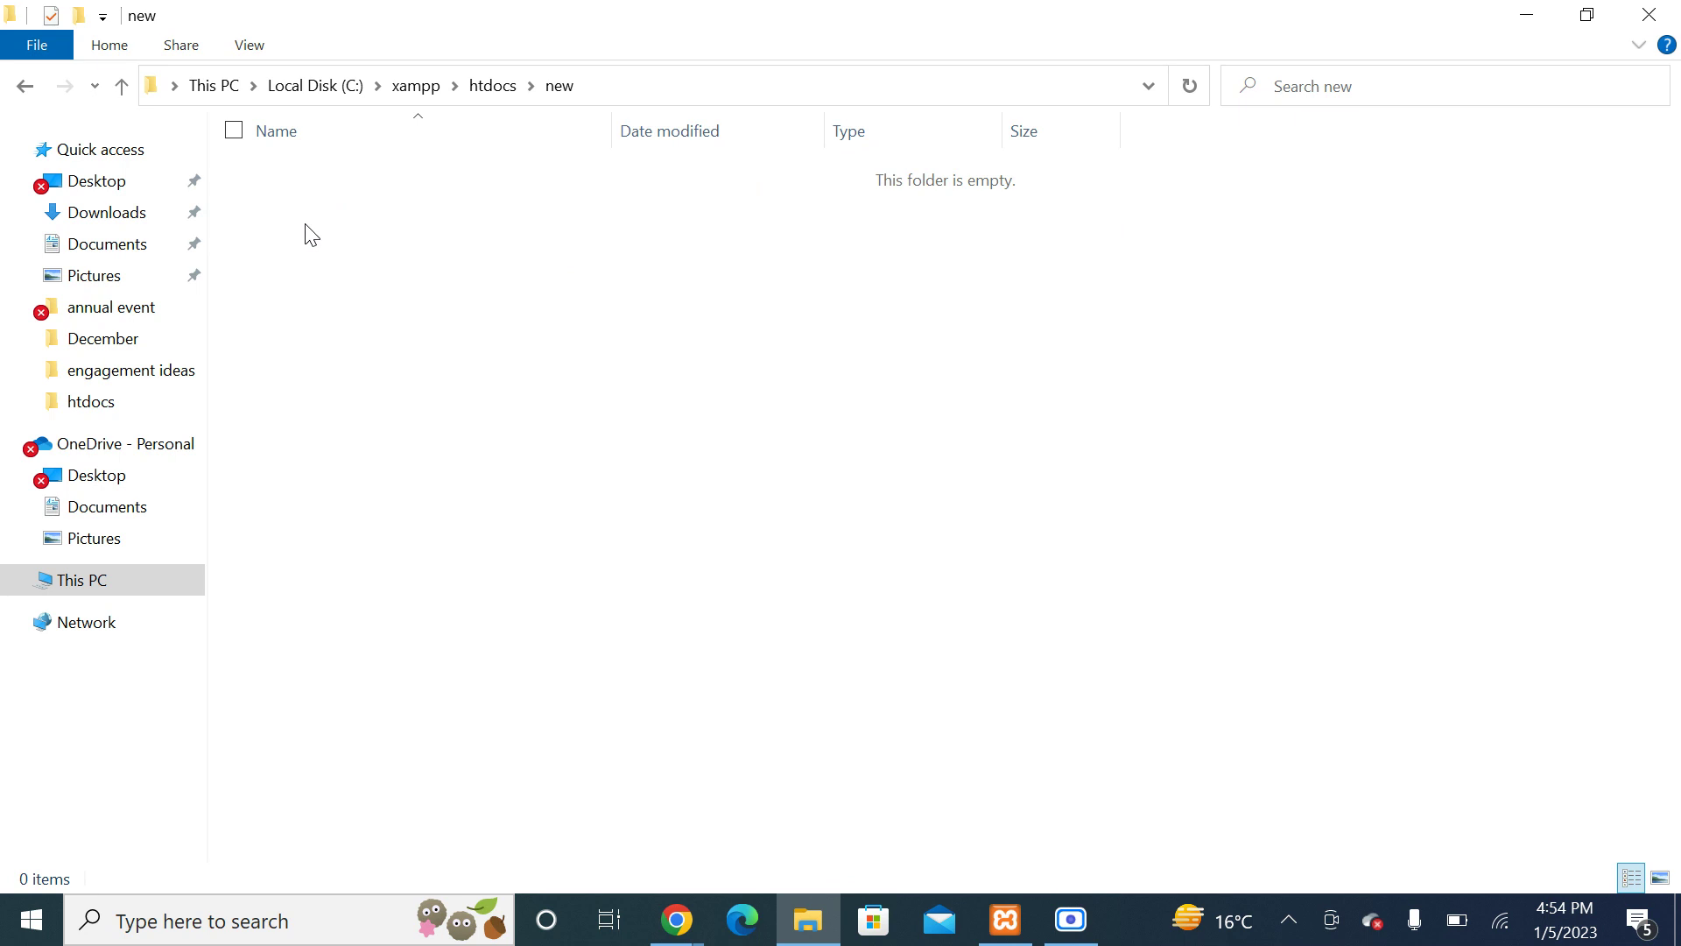
pyautogui.hotkey('ctrl', 'v')
pyautogui.click(334, 270)
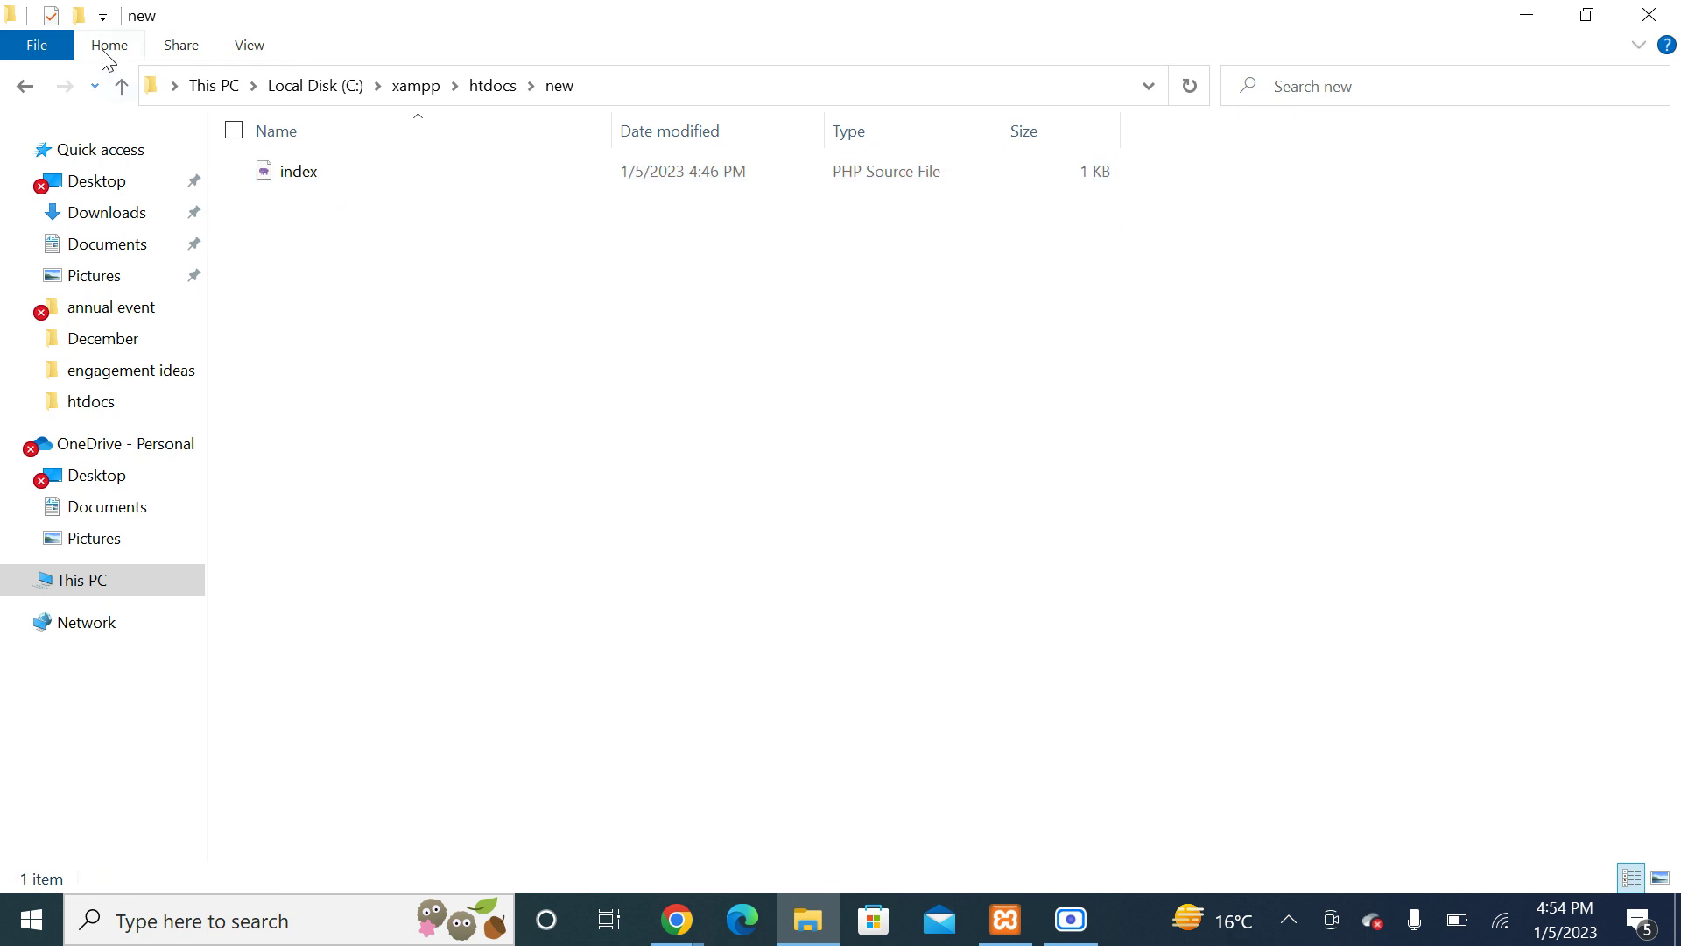
pyautogui.click(127, 91)
pyautogui.click(676, 920)
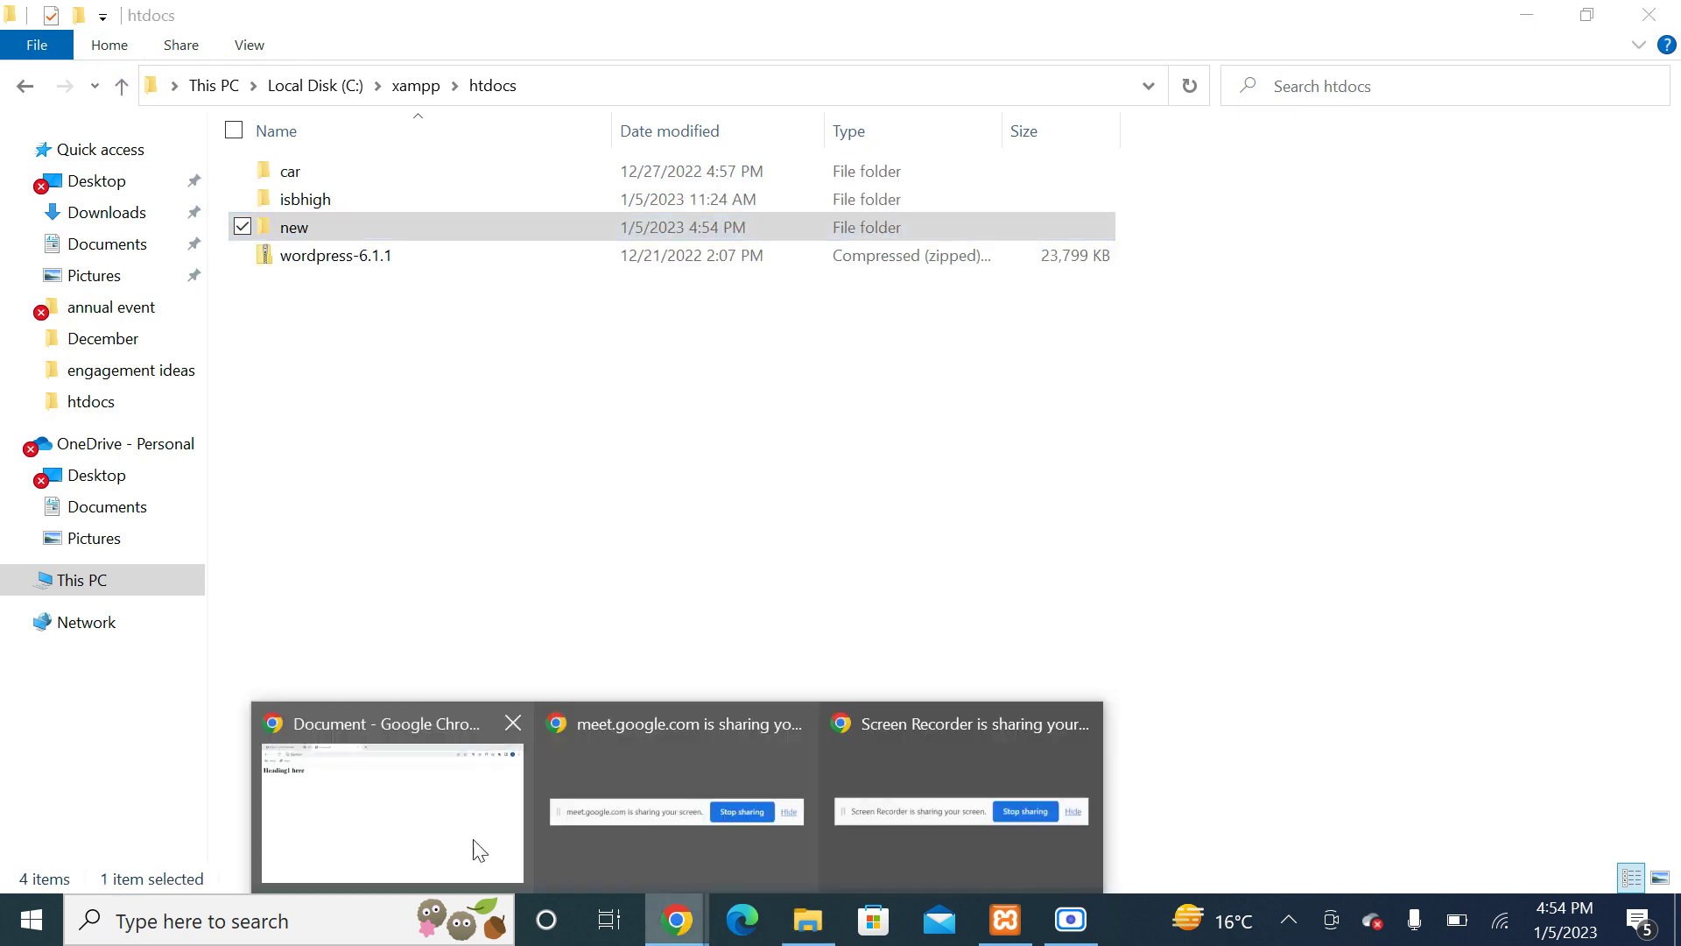
# Step: Load localhost and open new/ to confirm the Heading1 here page, then go back
pyautogui.click(480, 850)
pyautogui.click(114, 69)
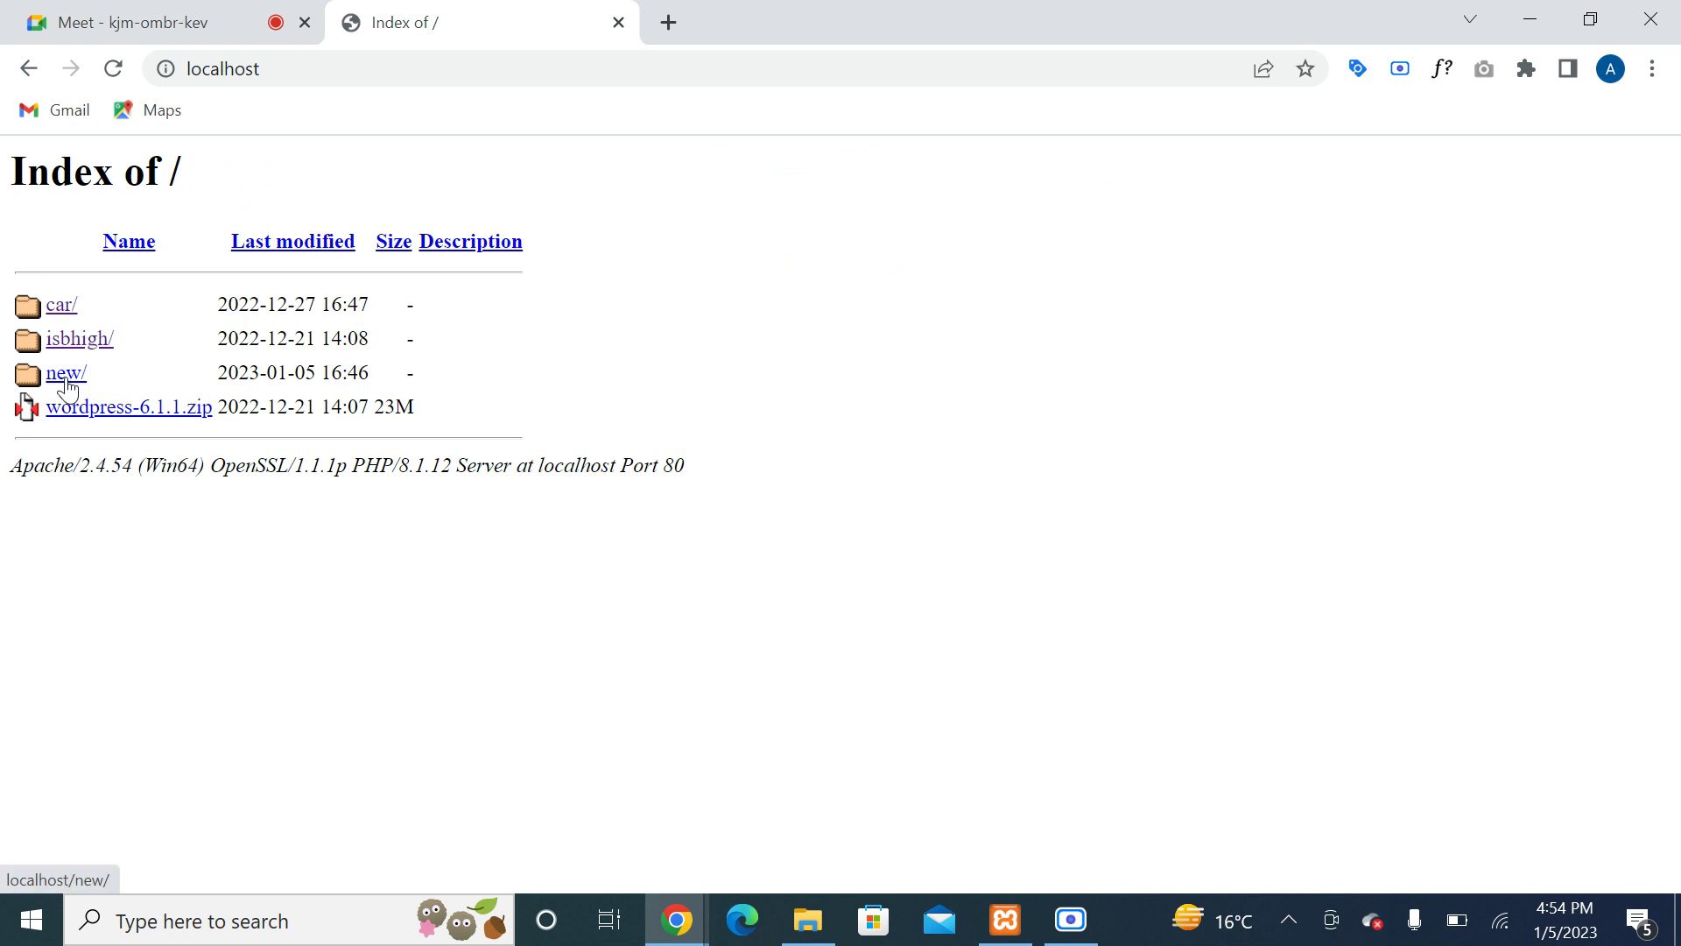
pyautogui.click(67, 380)
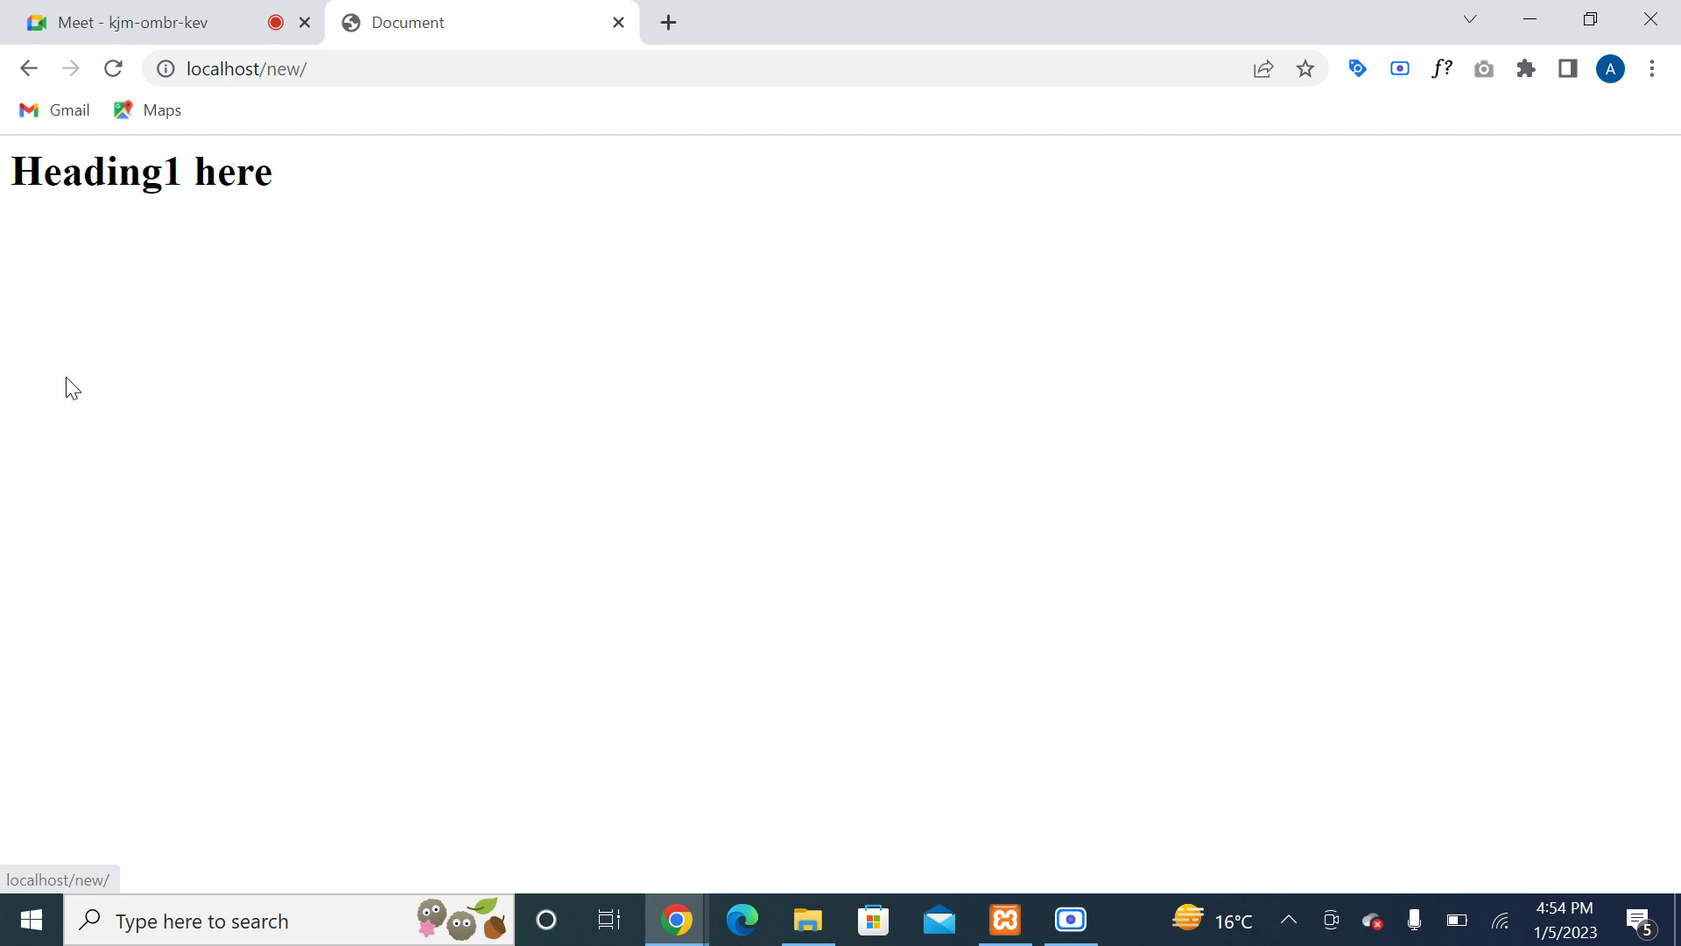
pyautogui.click(30, 69)
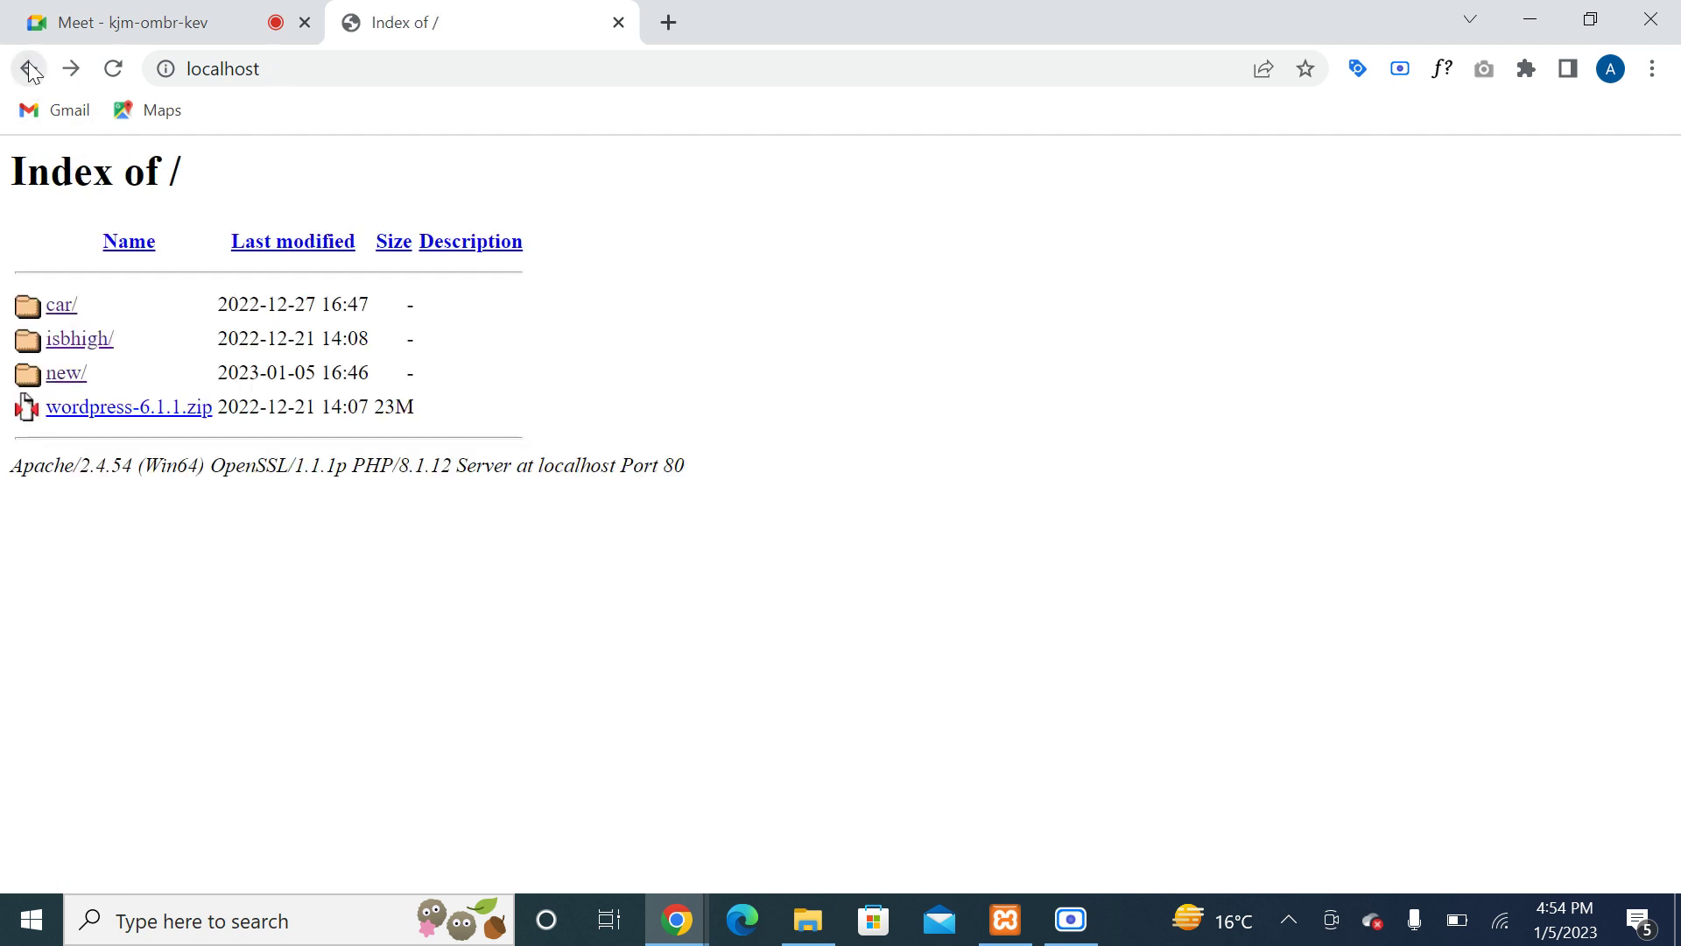
# Step: Visit the isbhigh site, then reload localhost to show the Index of / listing
pyautogui.click(81, 349)
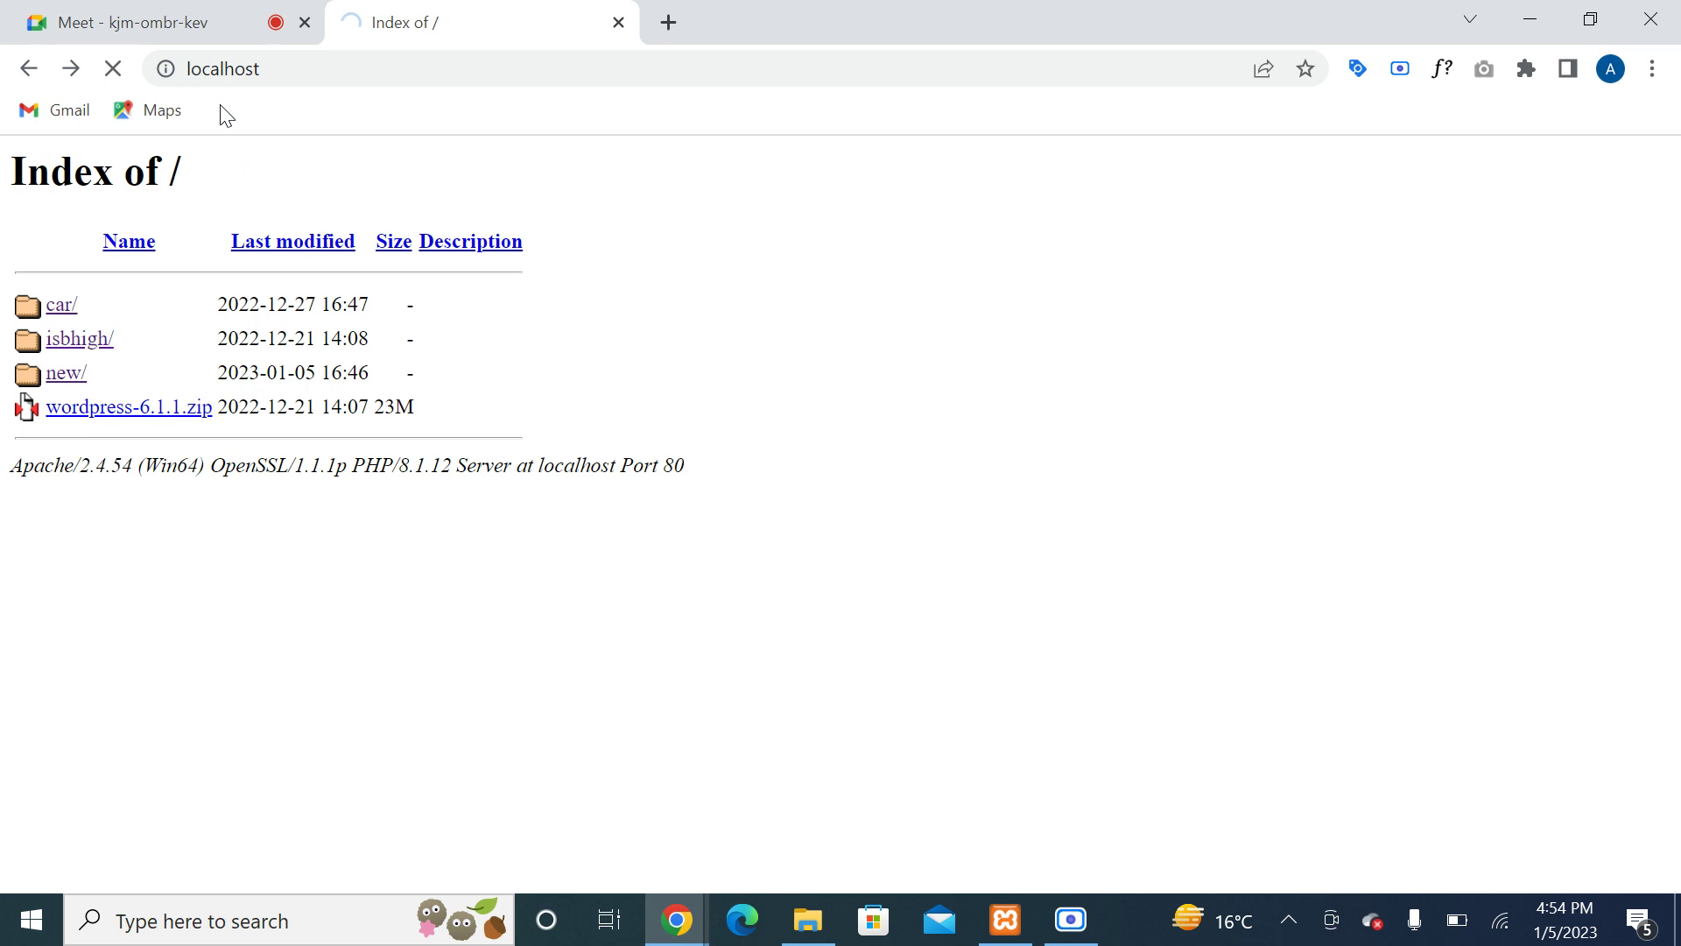
pyautogui.click(30, 70)
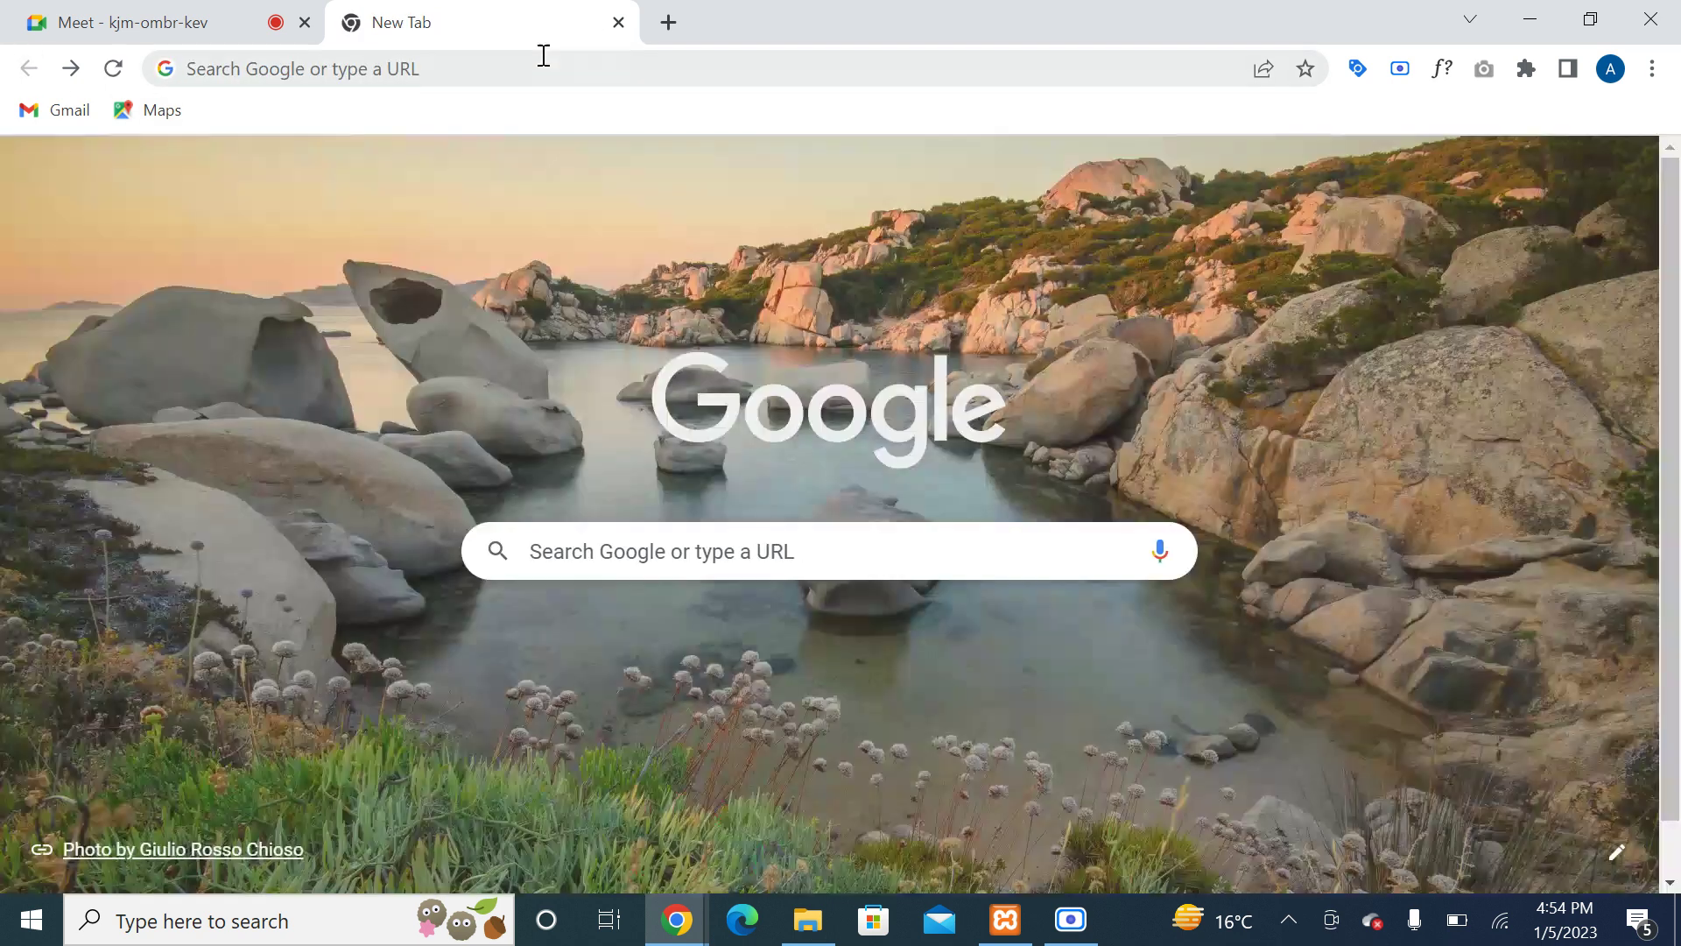
pyautogui.click(529, 70)
pyautogui.write('localhost')
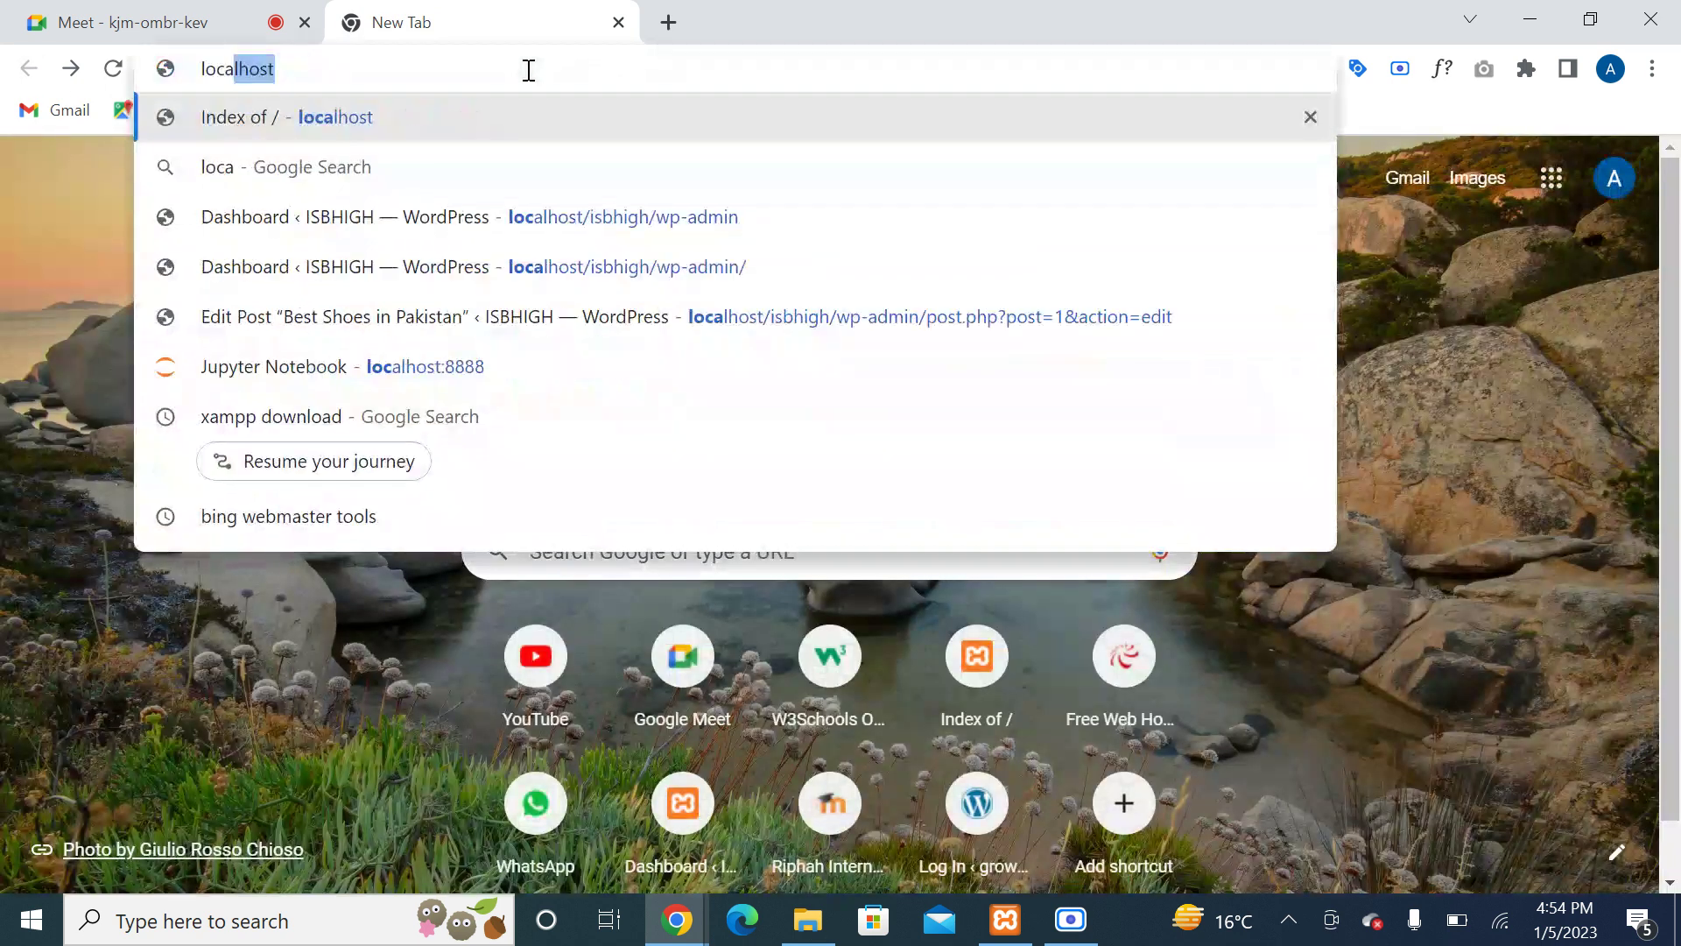
pyautogui.press('Return')
pyautogui.click(808, 919)
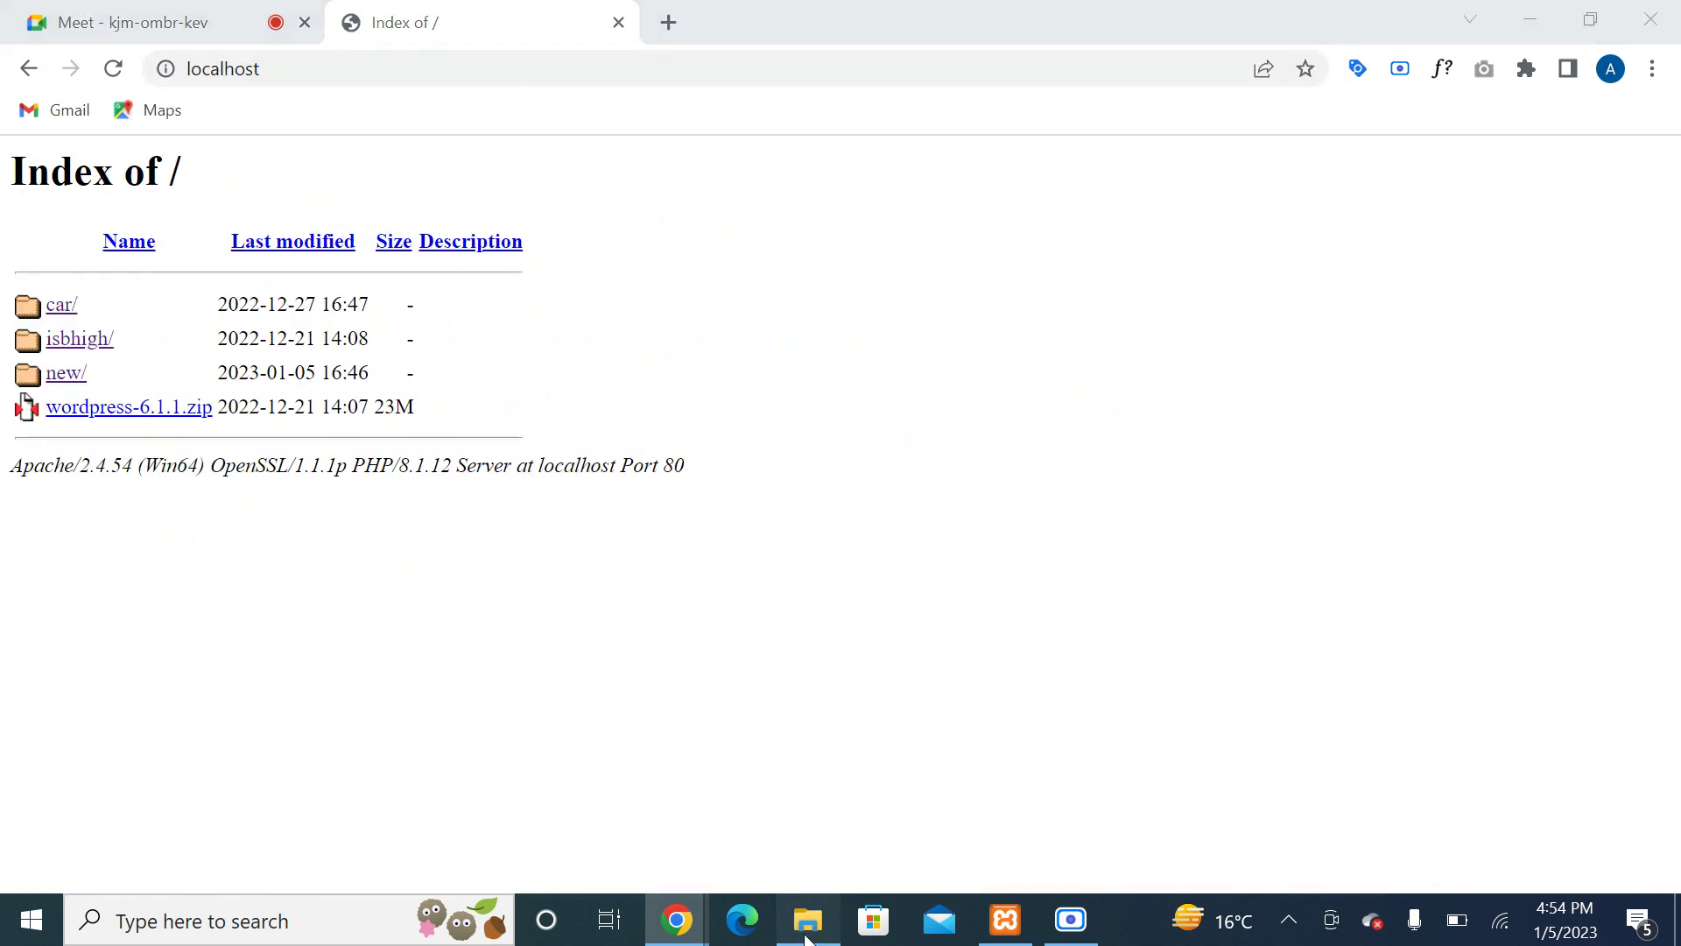
# Step: Permanently delete the 'new' folder from htdocs with Shift+Delete
pyautogui.click(372, 445)
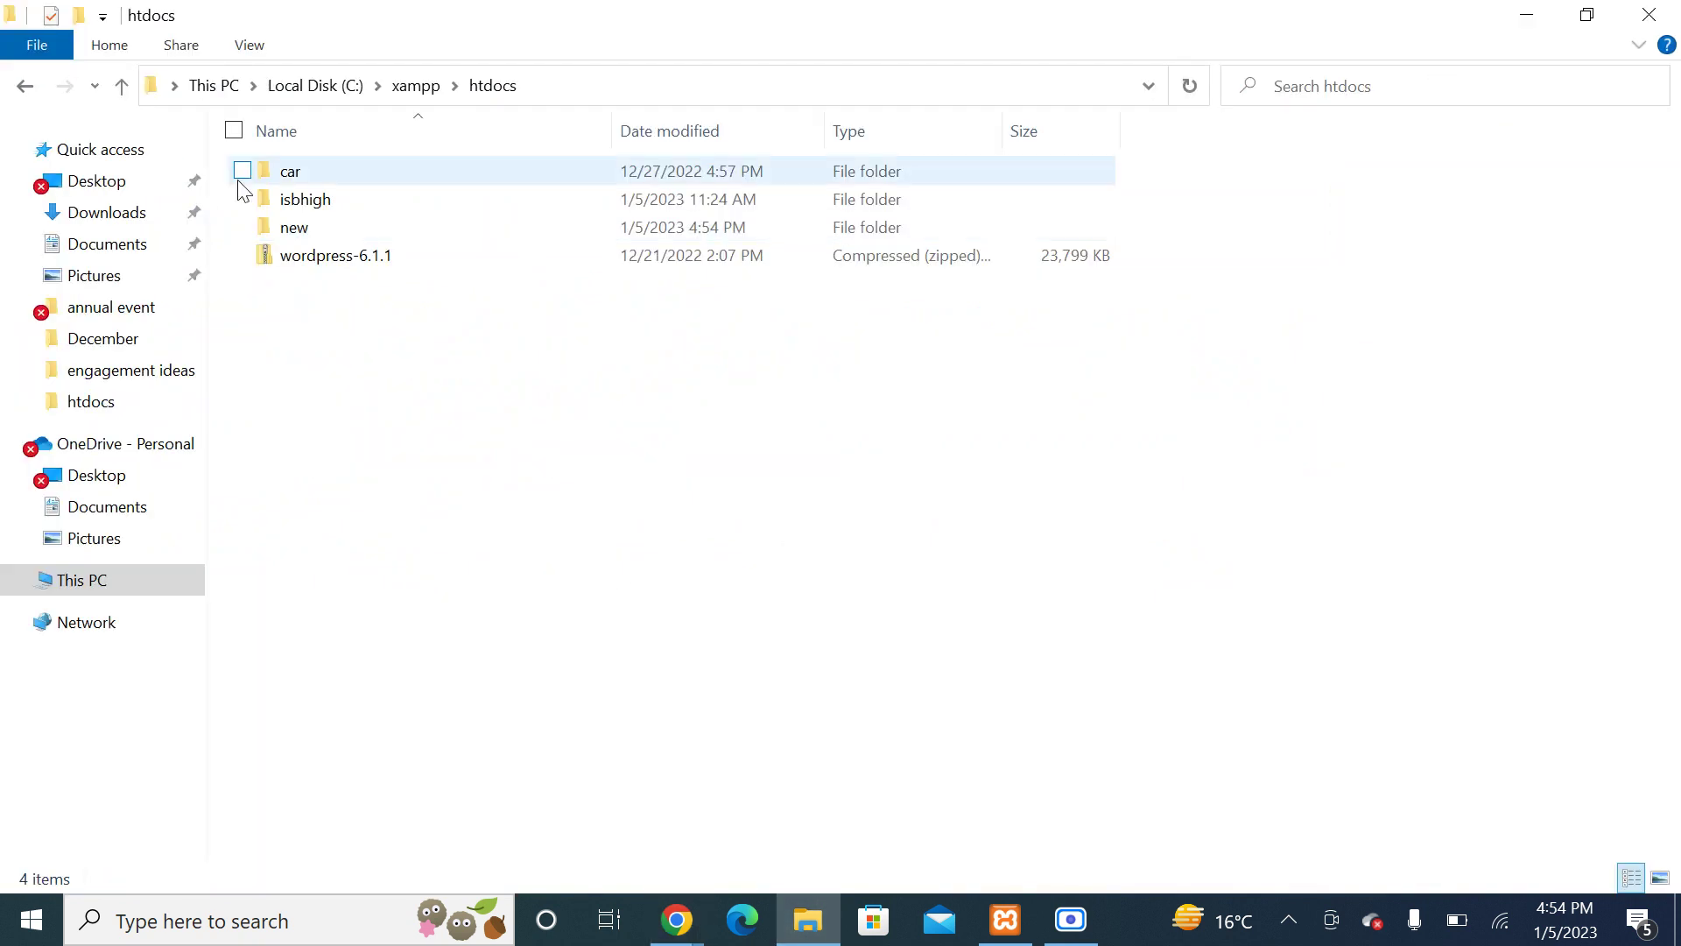
pyautogui.click(289, 232)
pyautogui.hotkey('shift', 'Delete')
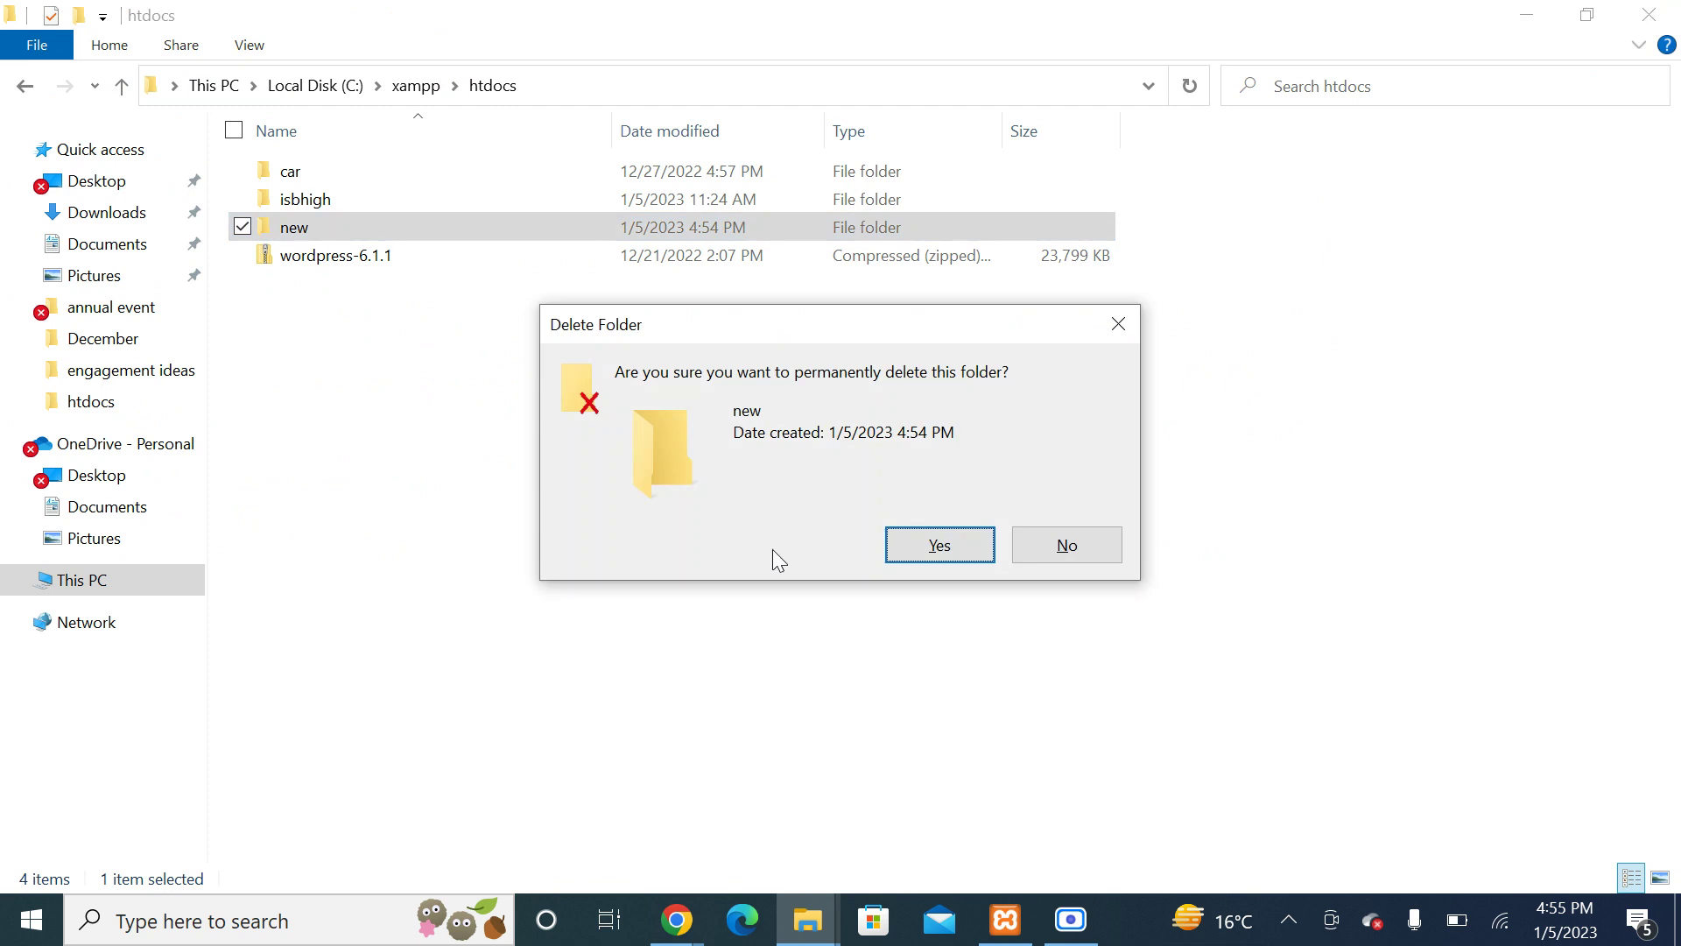
pyautogui.click(935, 542)
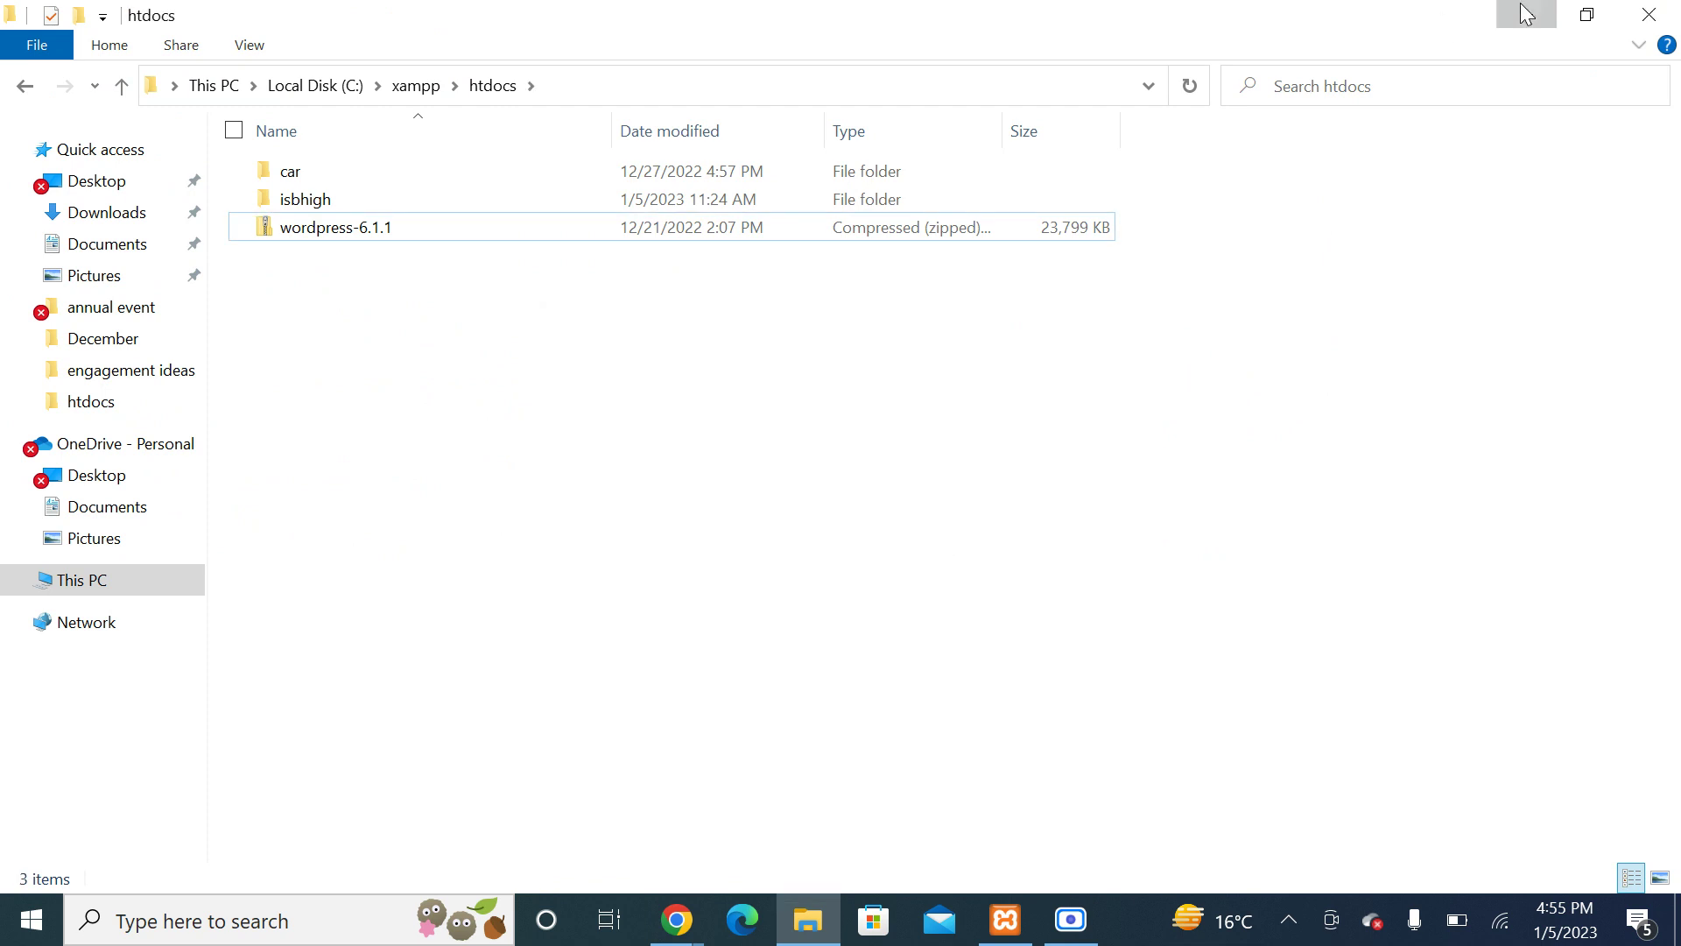
# Step: Permanently delete the desktop index file, then refresh the htdocs listing
pyautogui.click(1526, 15)
pyautogui.click(1526, 15)
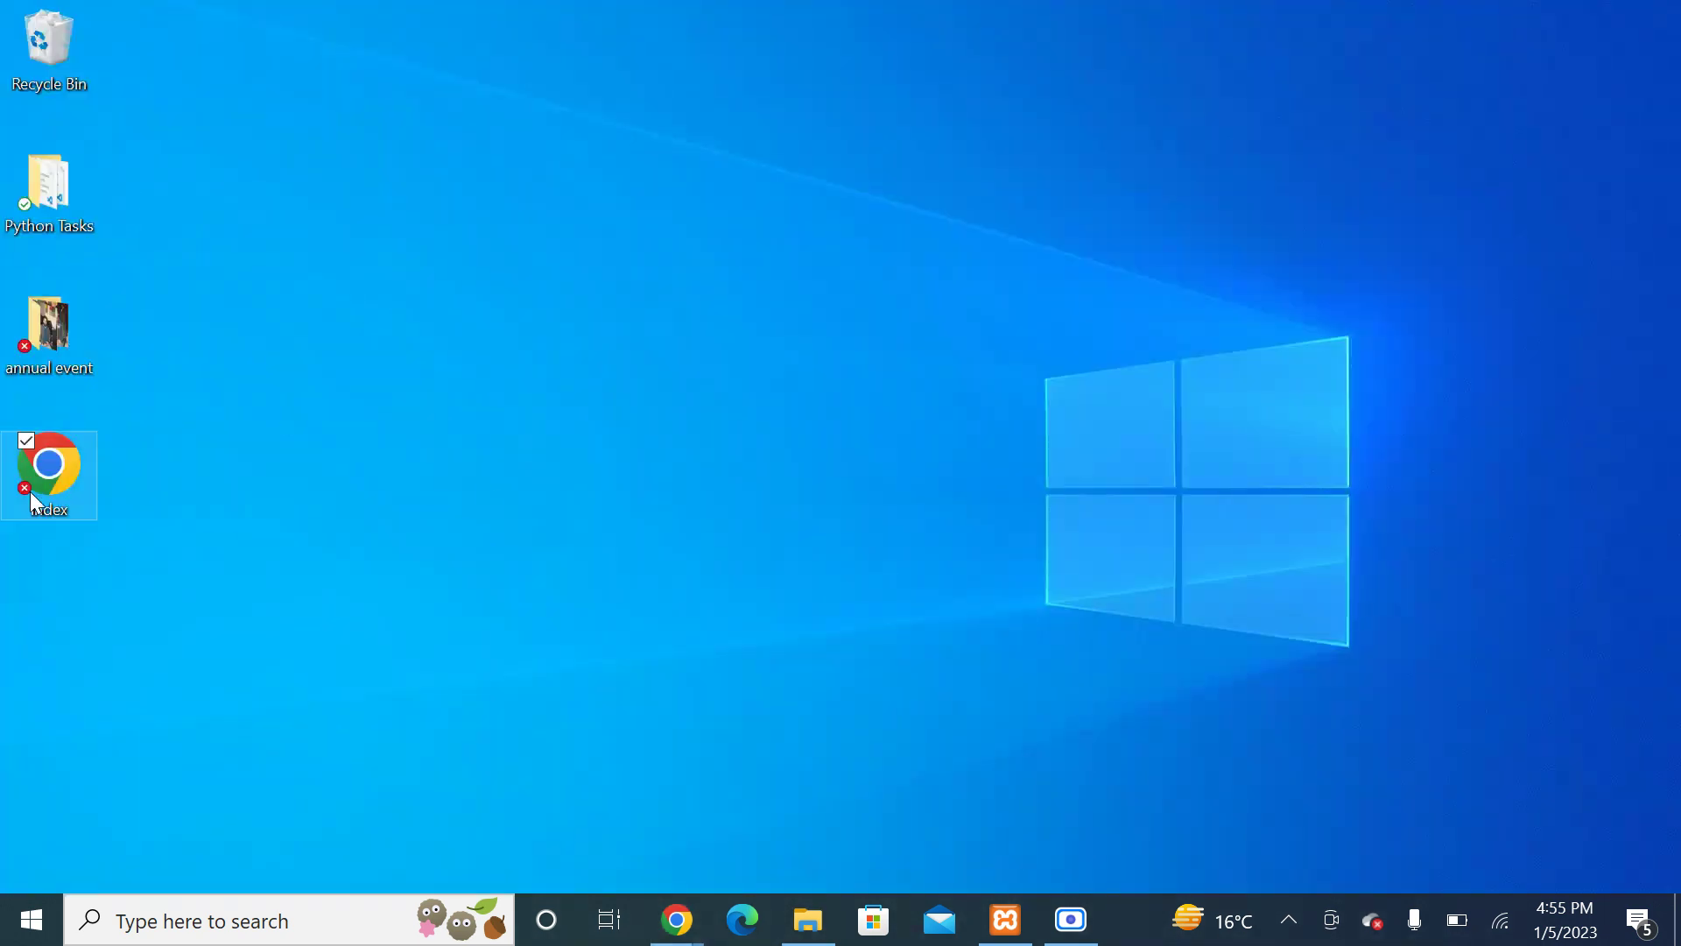
pyautogui.click(50, 472)
pyautogui.hotkey('shift', 'Delete')
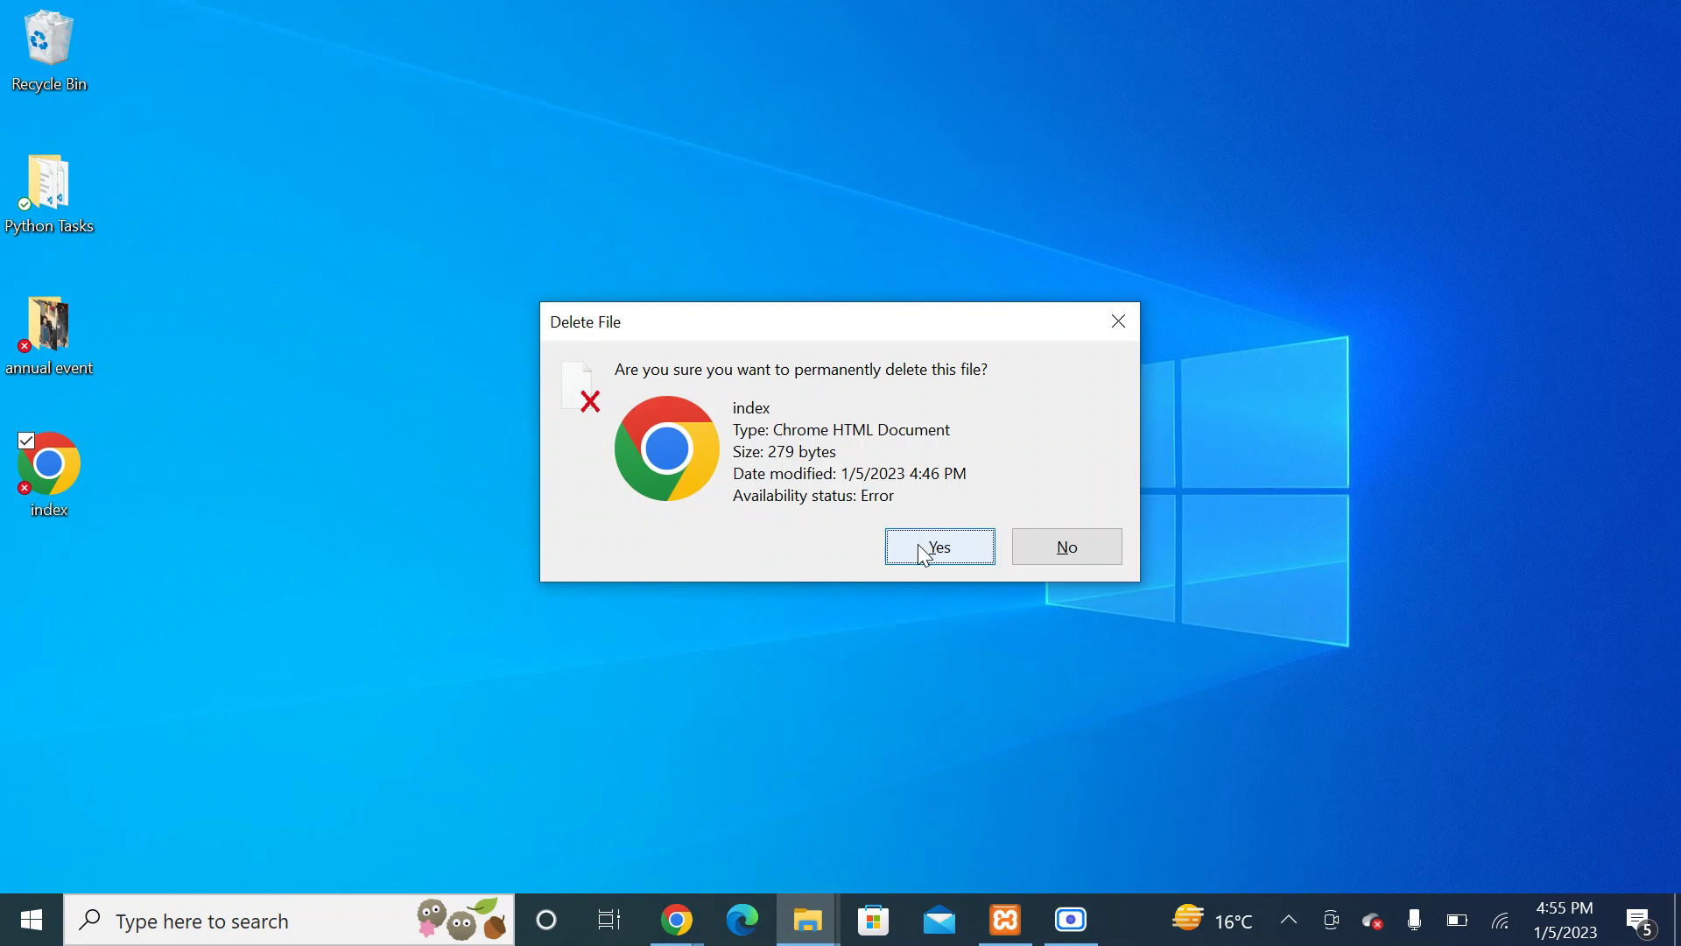
pyautogui.click(919, 546)
pyautogui.click(817, 927)
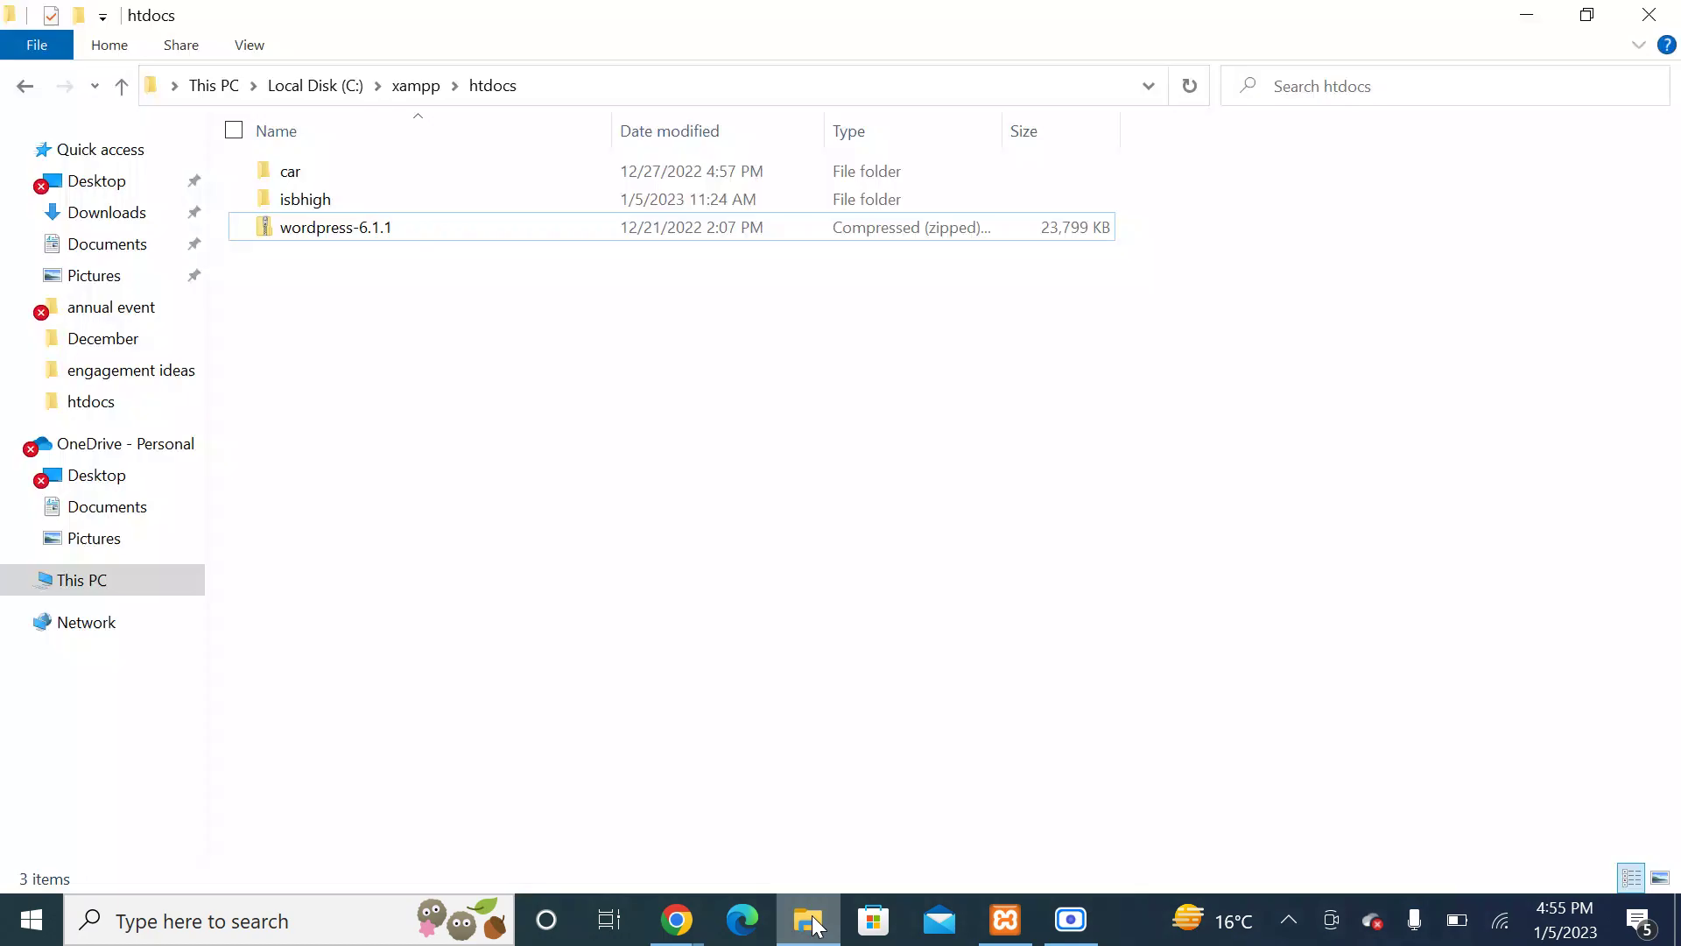
pyautogui.rightClick(435, 342)
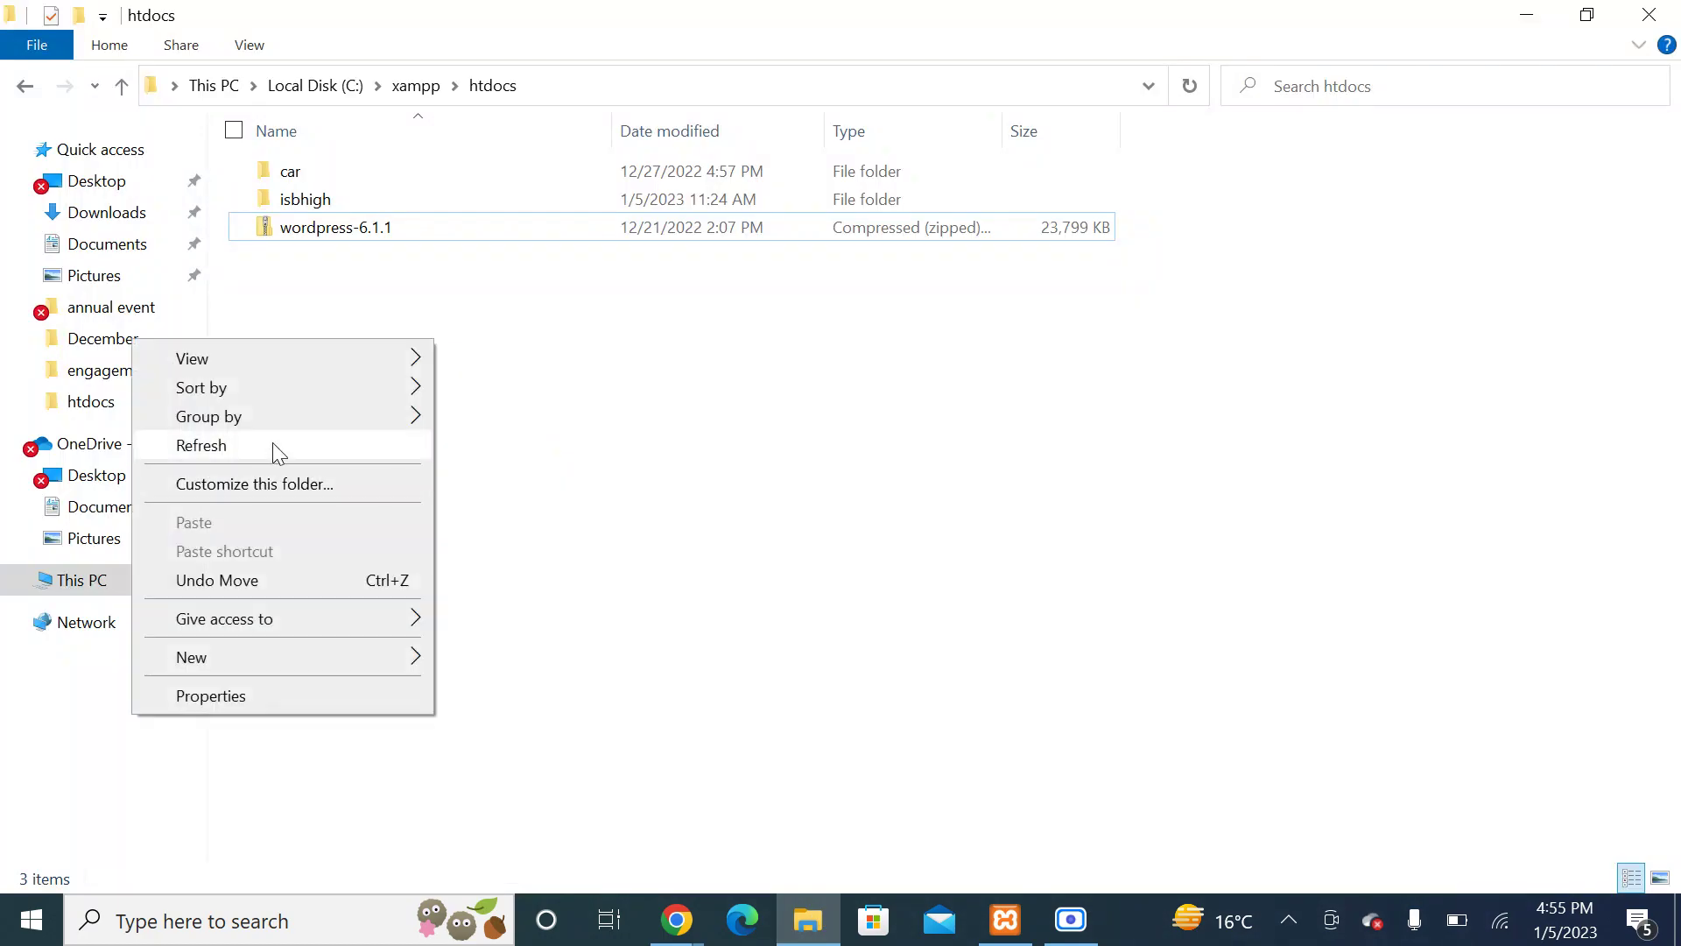
pyautogui.click(271, 444)
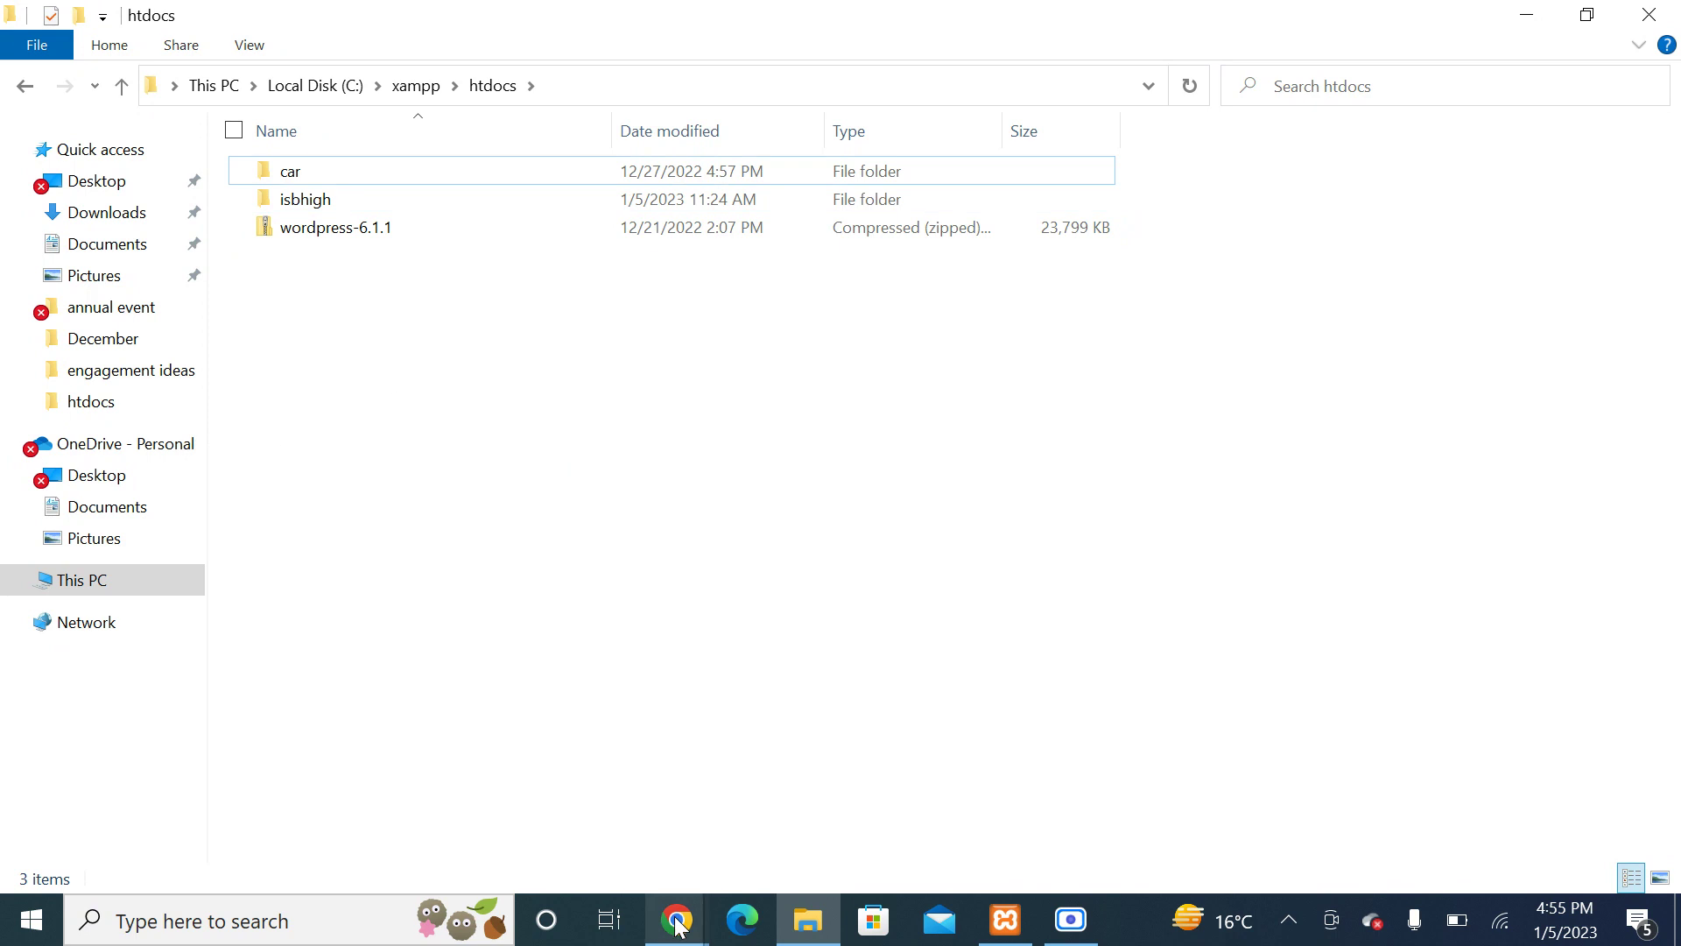
# Step: Go to wordpress.org in a new browser tab
pyautogui.moveTo(676, 919)
pyautogui.click(413, 799)
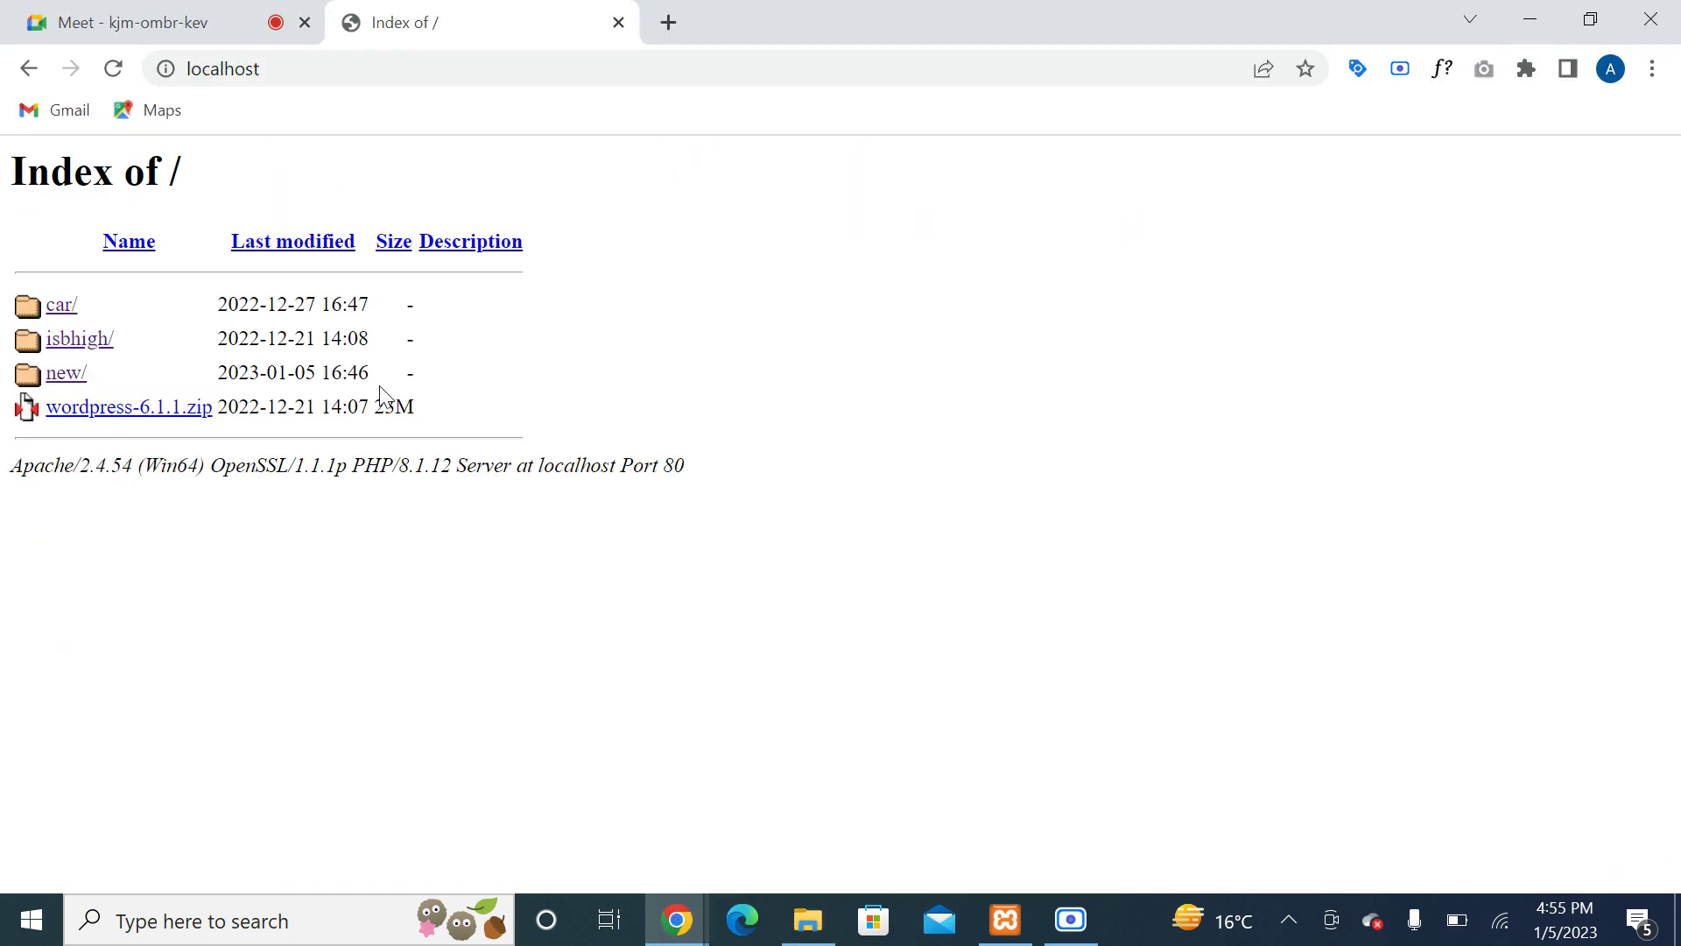
pyautogui.click(661, 23)
pyautogui.write('wordoress')
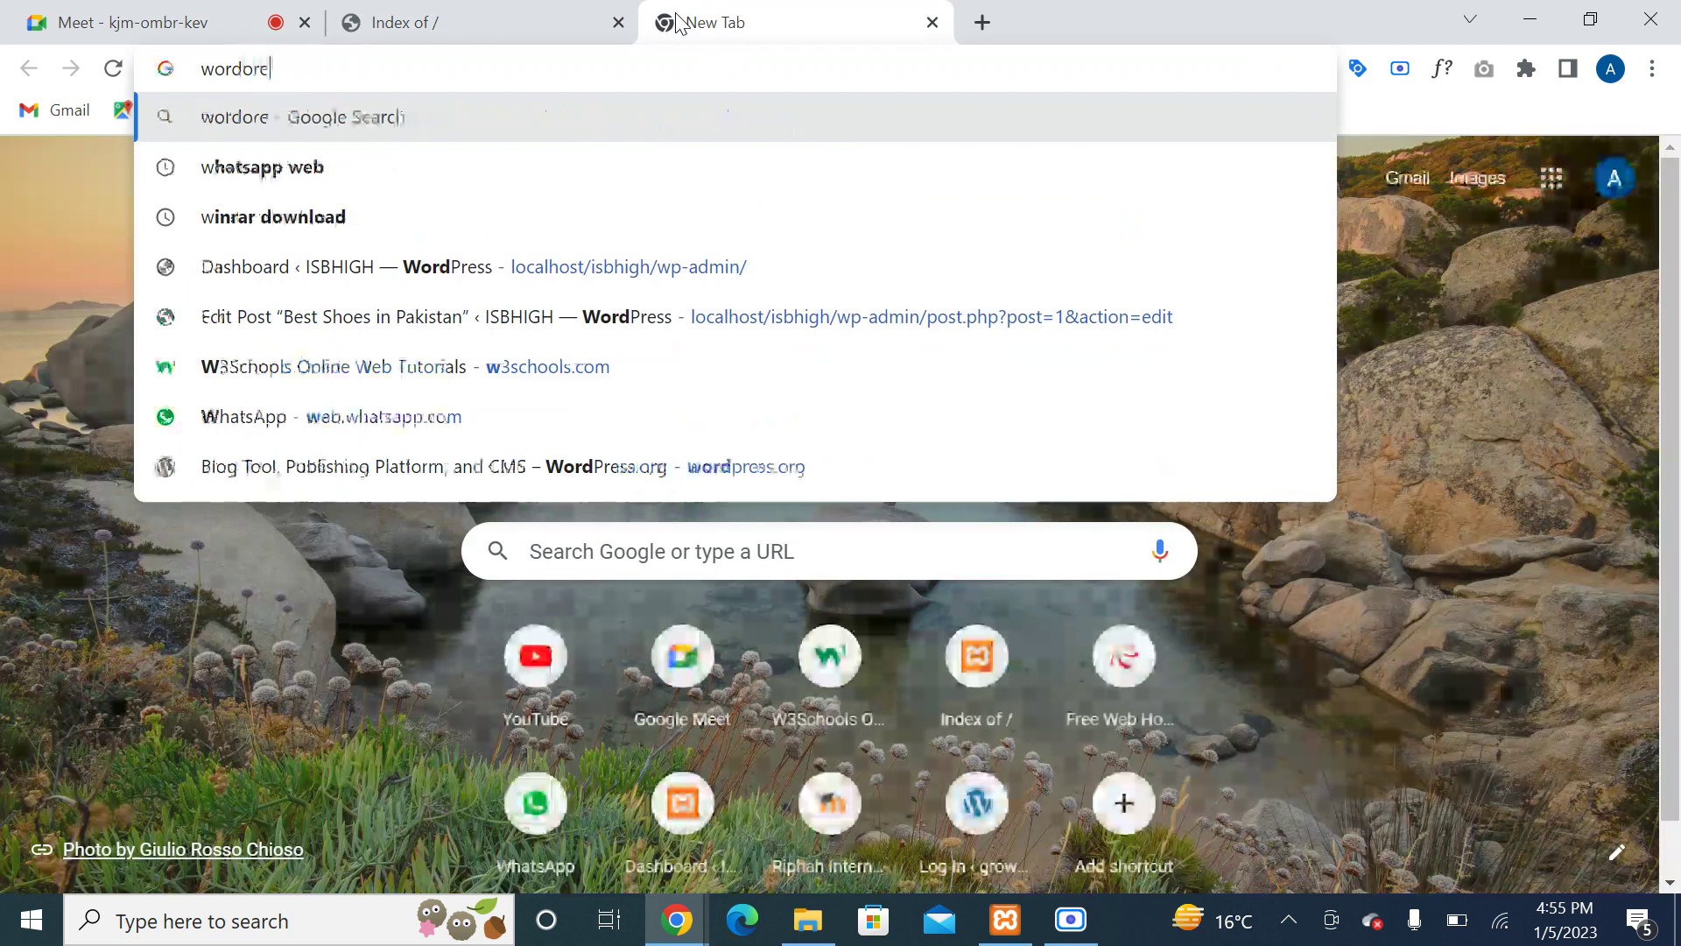
pyautogui.press('BackSpace')
pyautogui.press('BackSpace')
pyautogui.press('BackSpace')
pyautogui.press('BackSpace')
pyautogui.press('BackSpace')
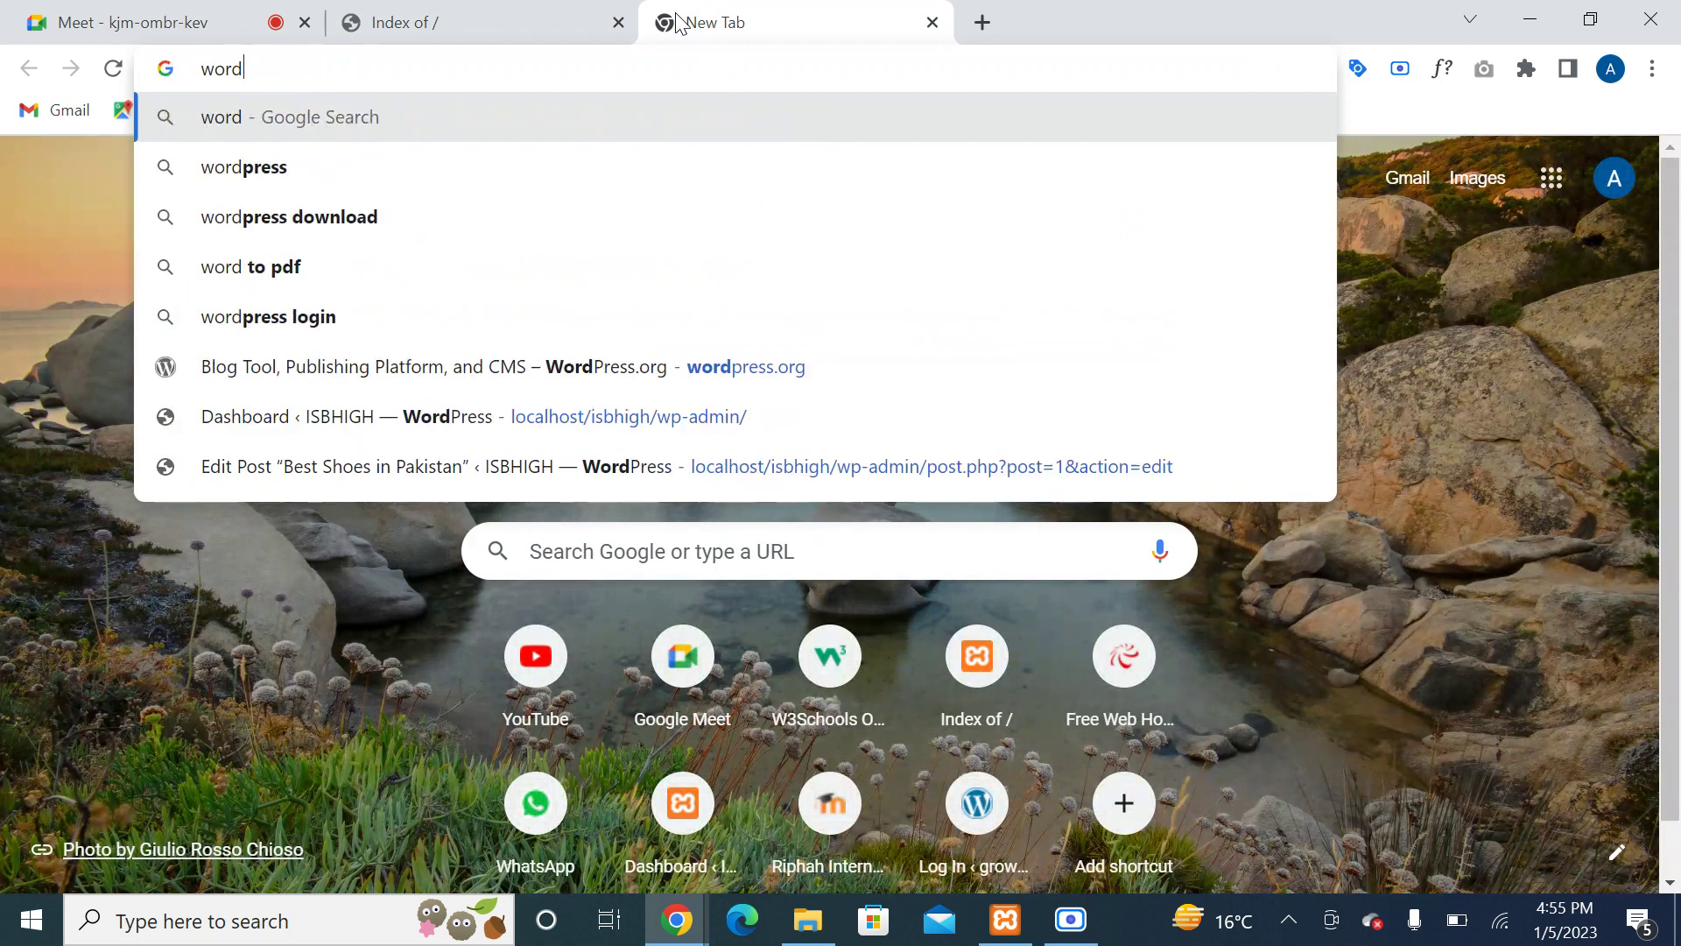
pyautogui.write('press.org')
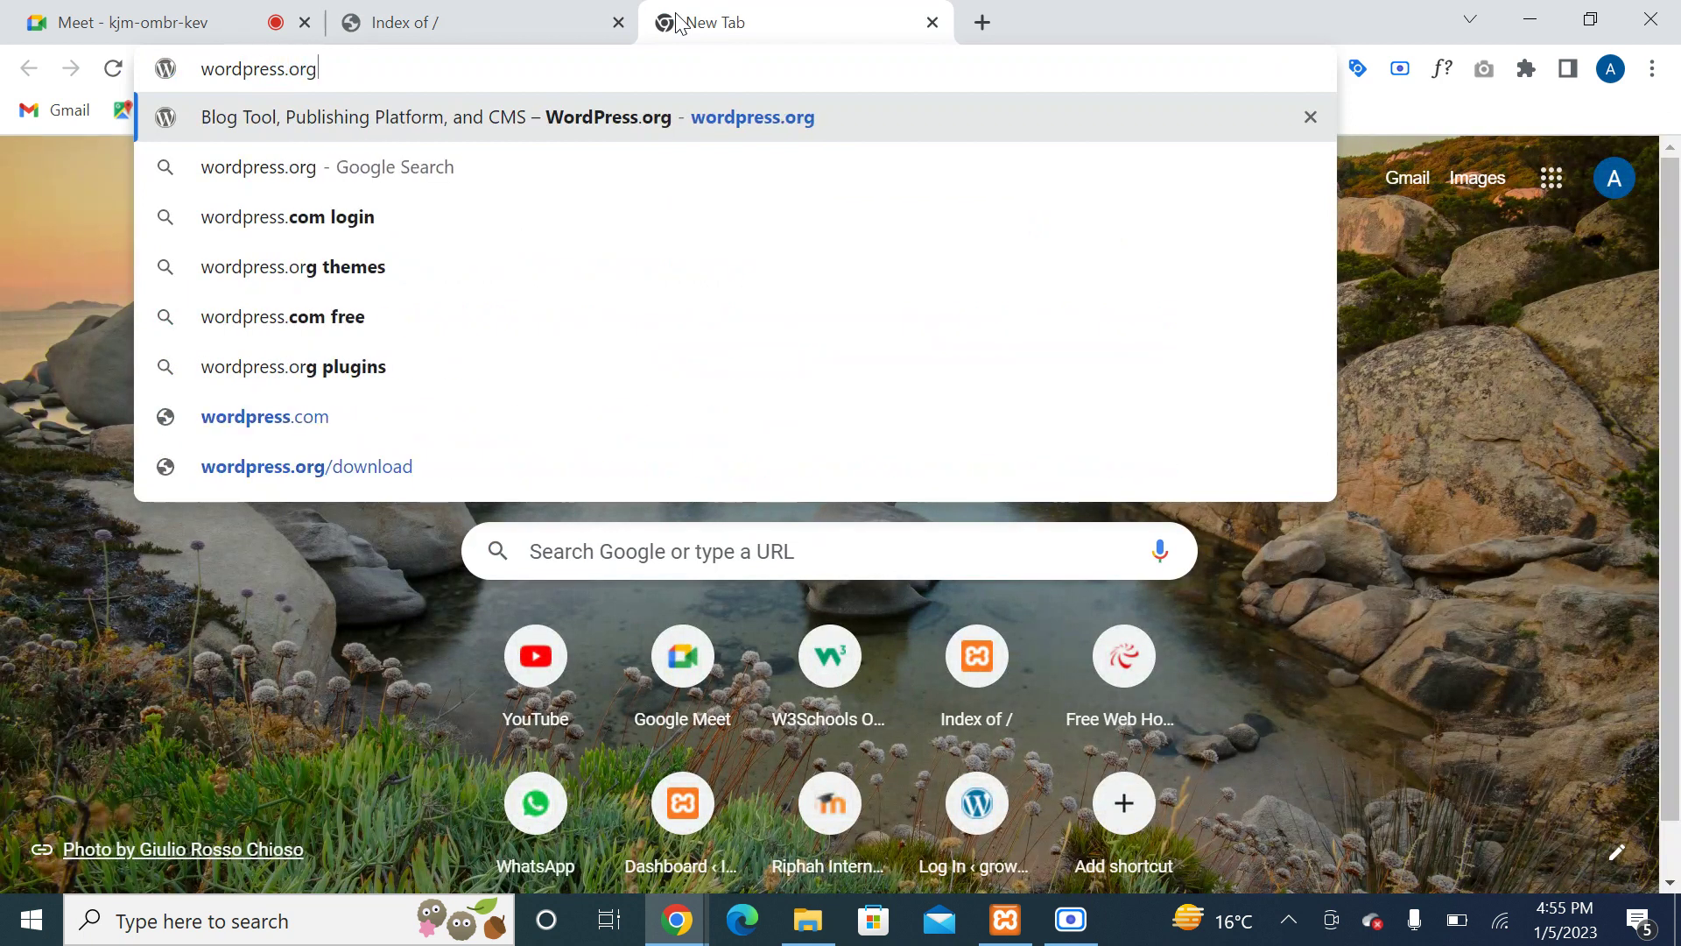
pyautogui.press('Return')
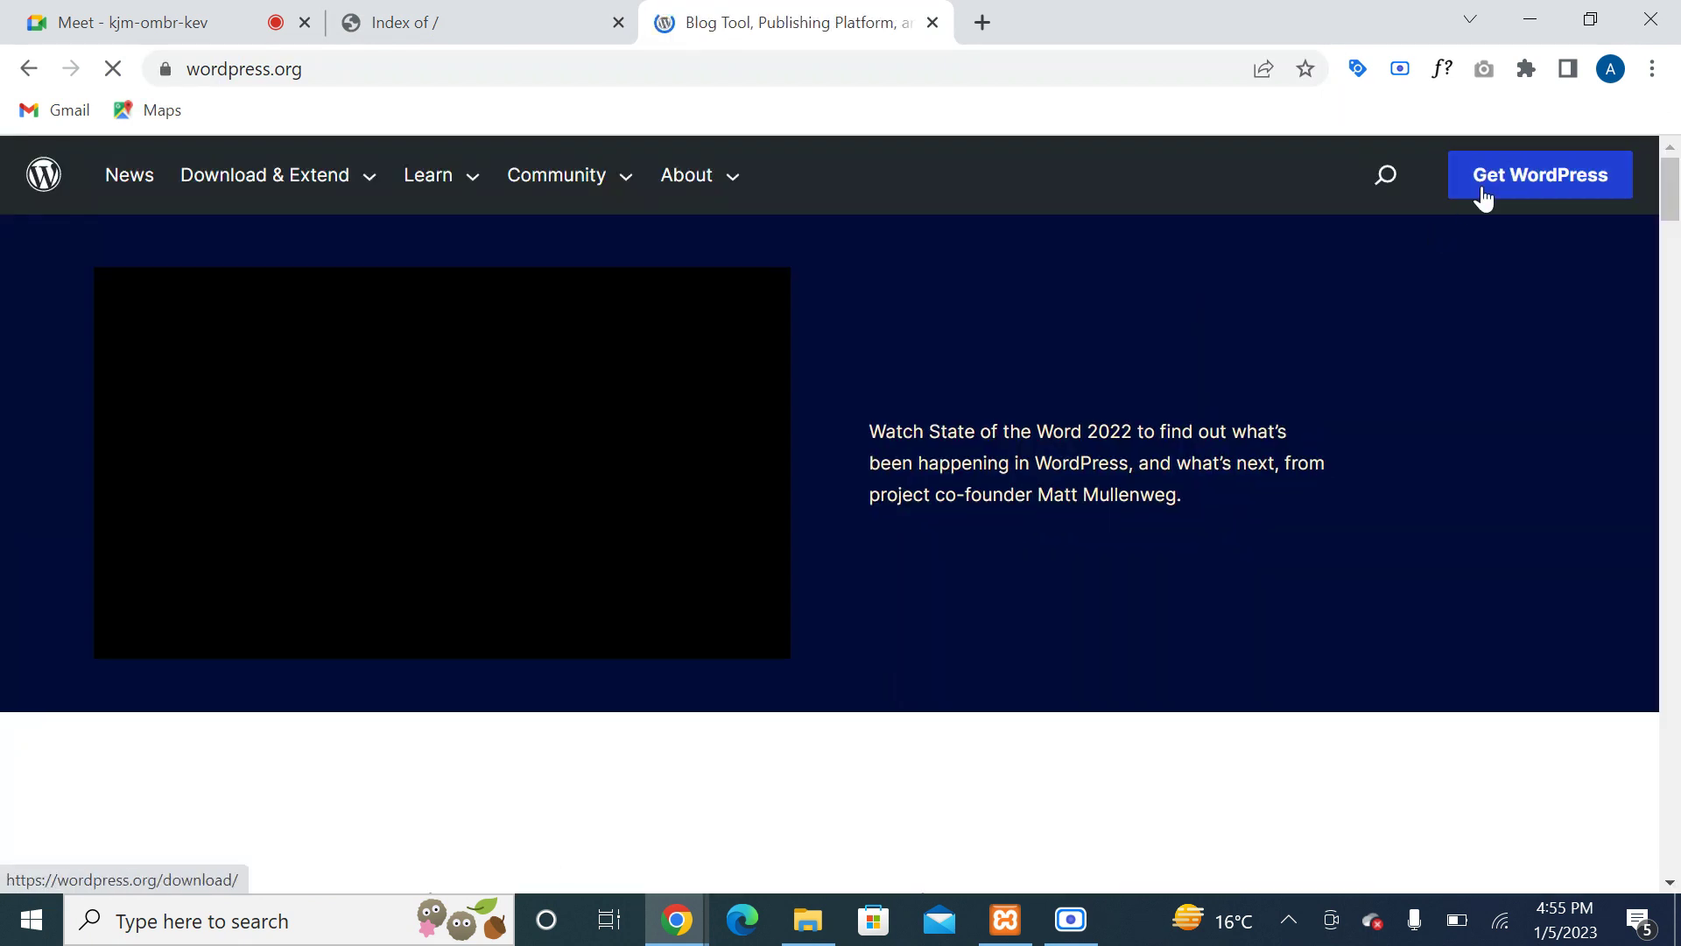
# Step: Check the WordPress 6.1.1 download page, then close it and return to htdocs
pyautogui.click(1483, 199)
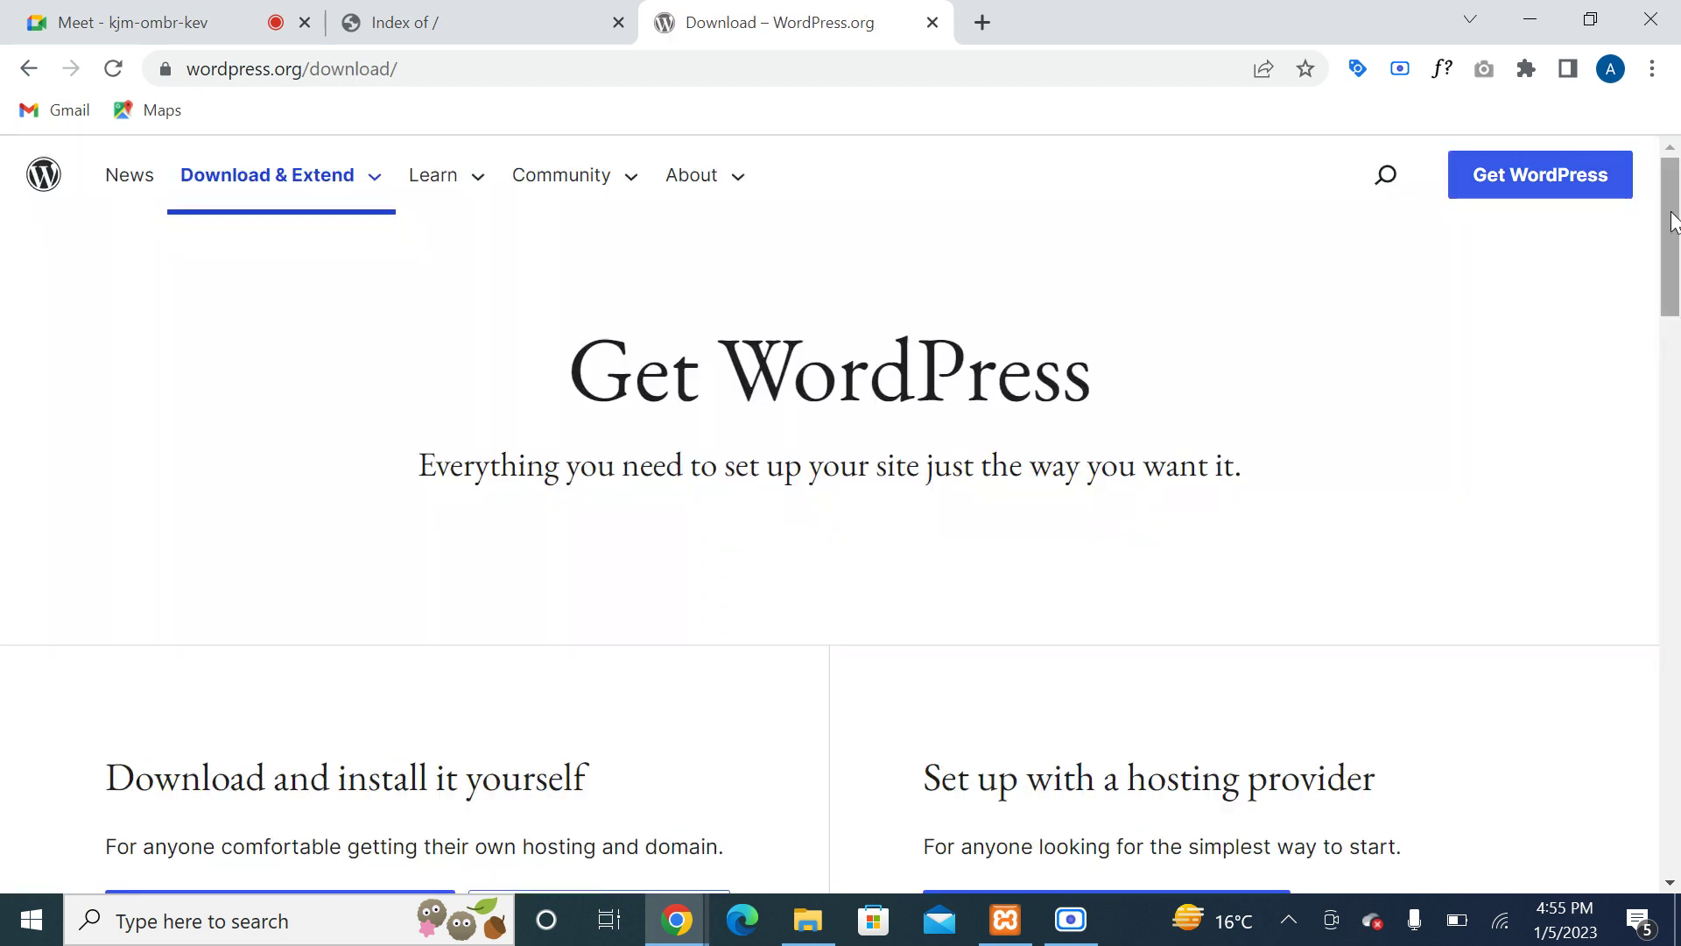
pyautogui.scroll(-3, 1675, 243)
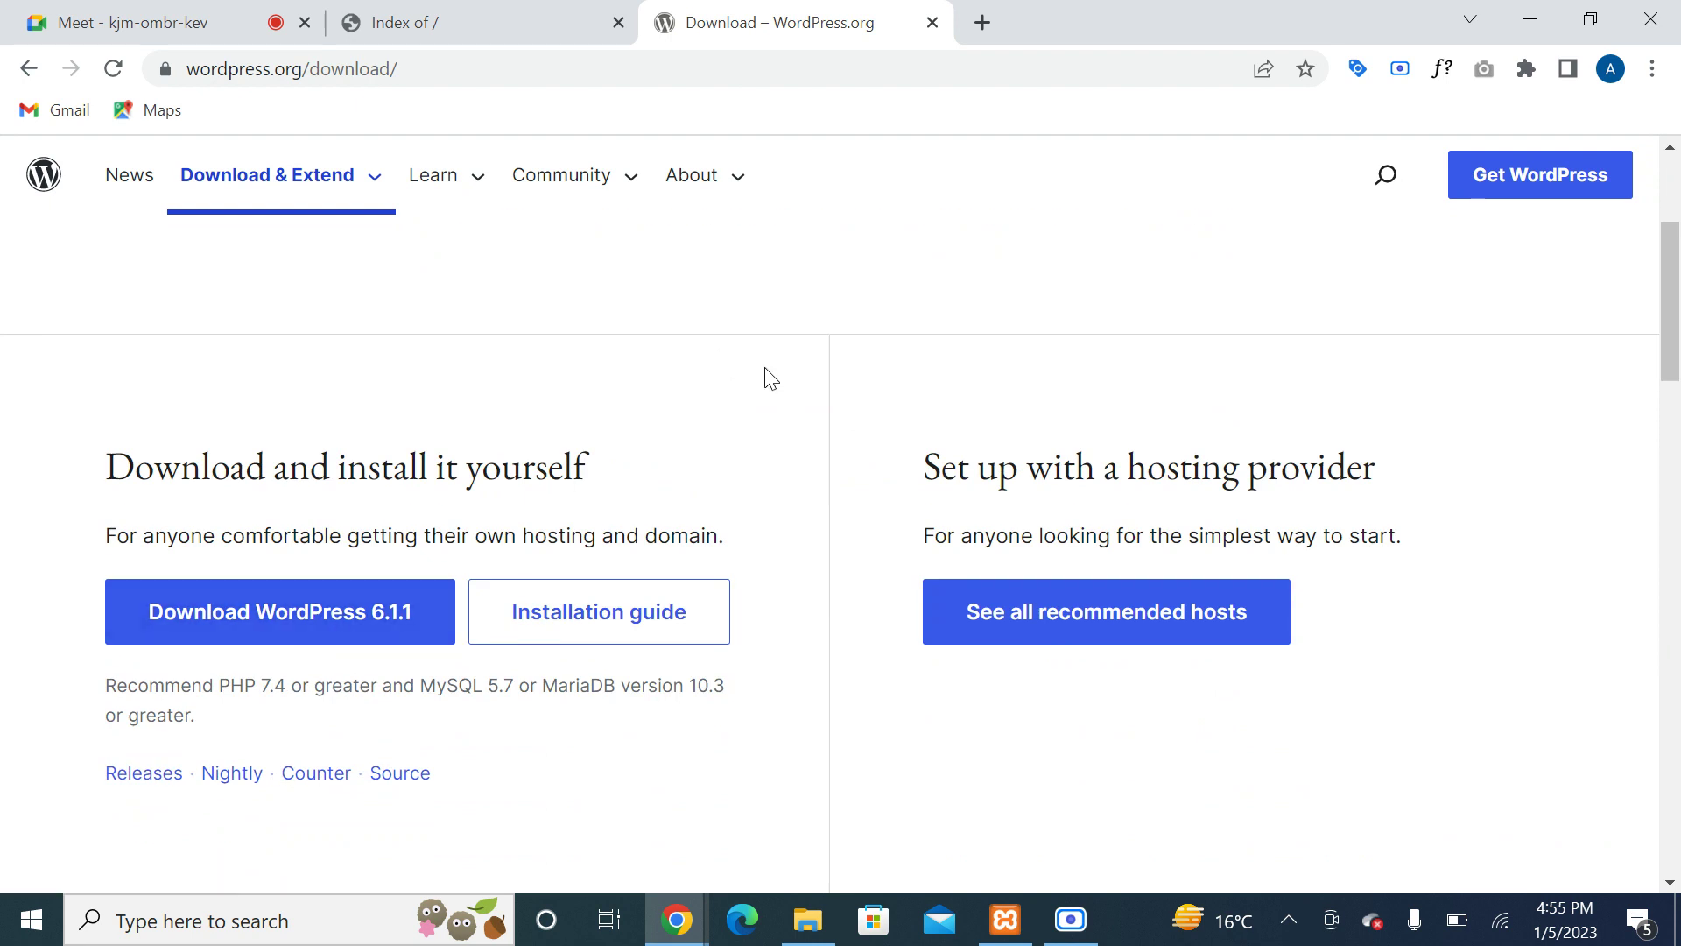
pyautogui.click(932, 23)
pyautogui.click(807, 919)
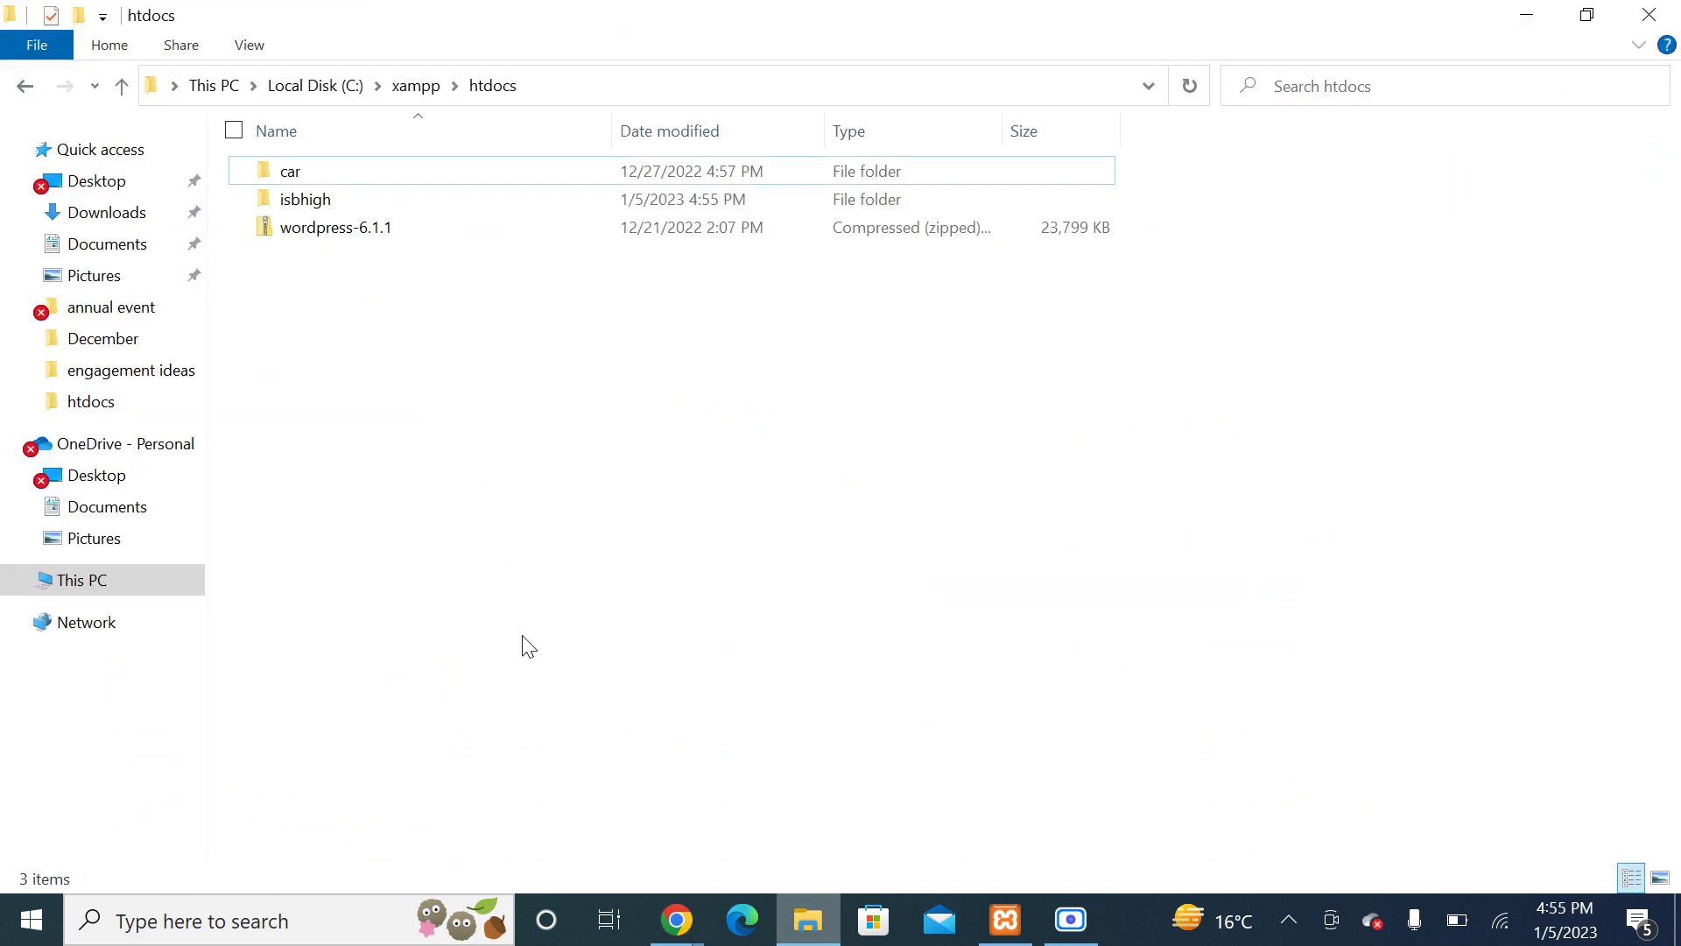
# Step: Check Downloads, refresh htdocs, and bring up the context menu of the 23.2 MB wordpress-6.1.1 zip
pyautogui.click(88, 213)
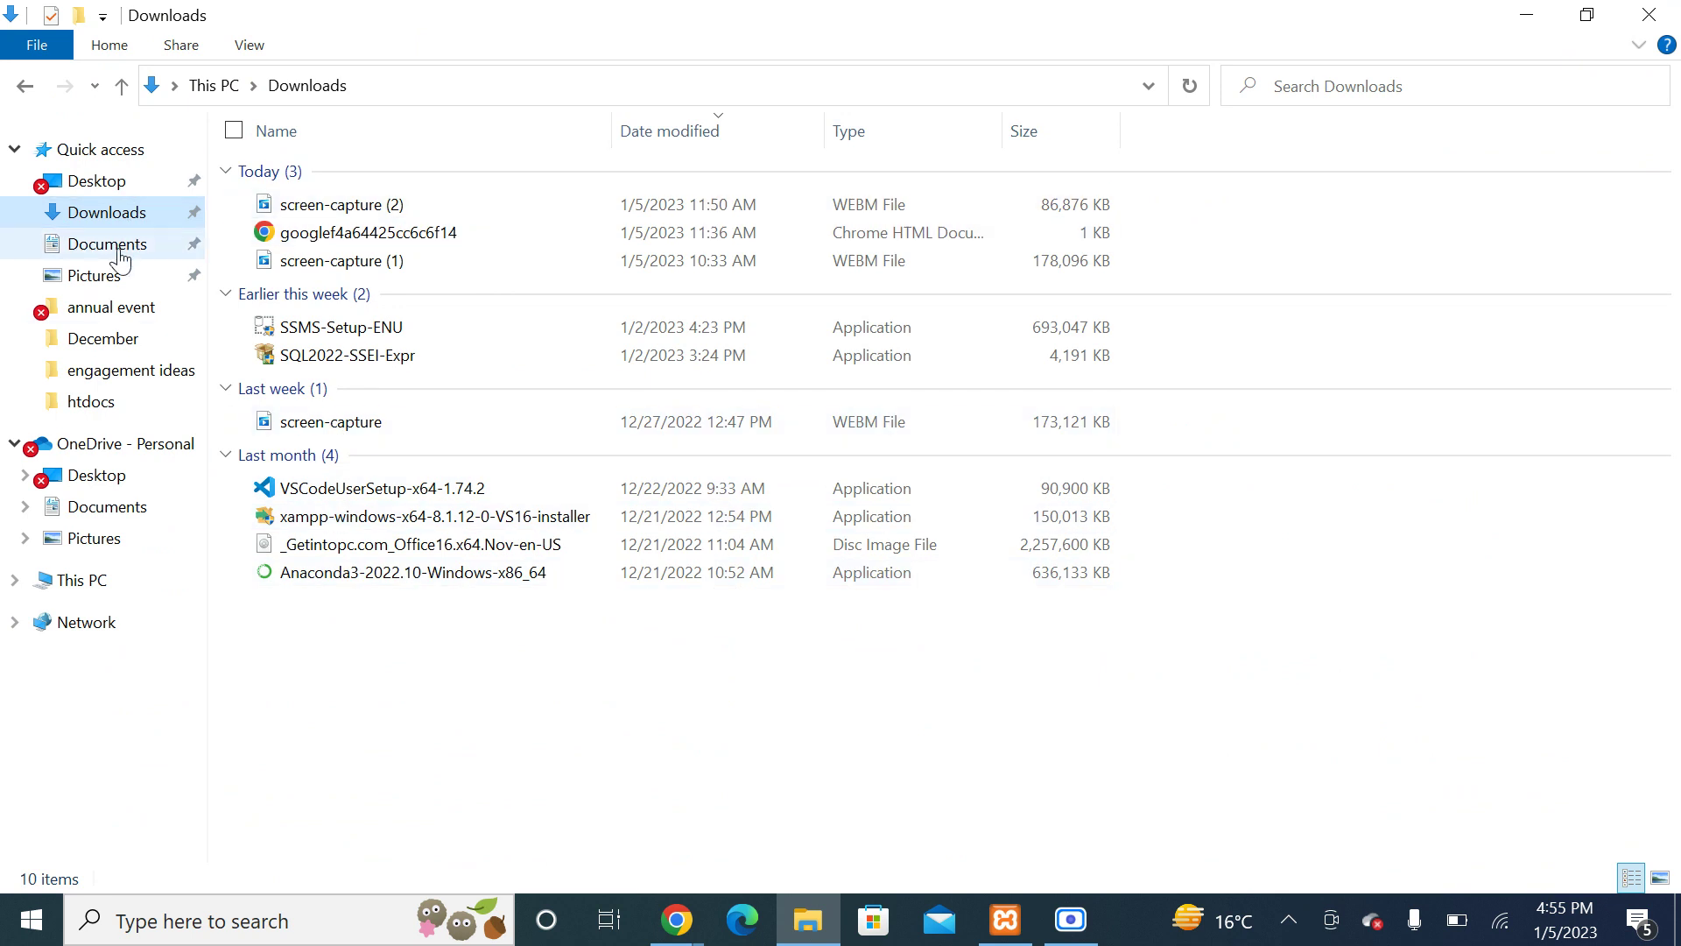
pyautogui.click(104, 405)
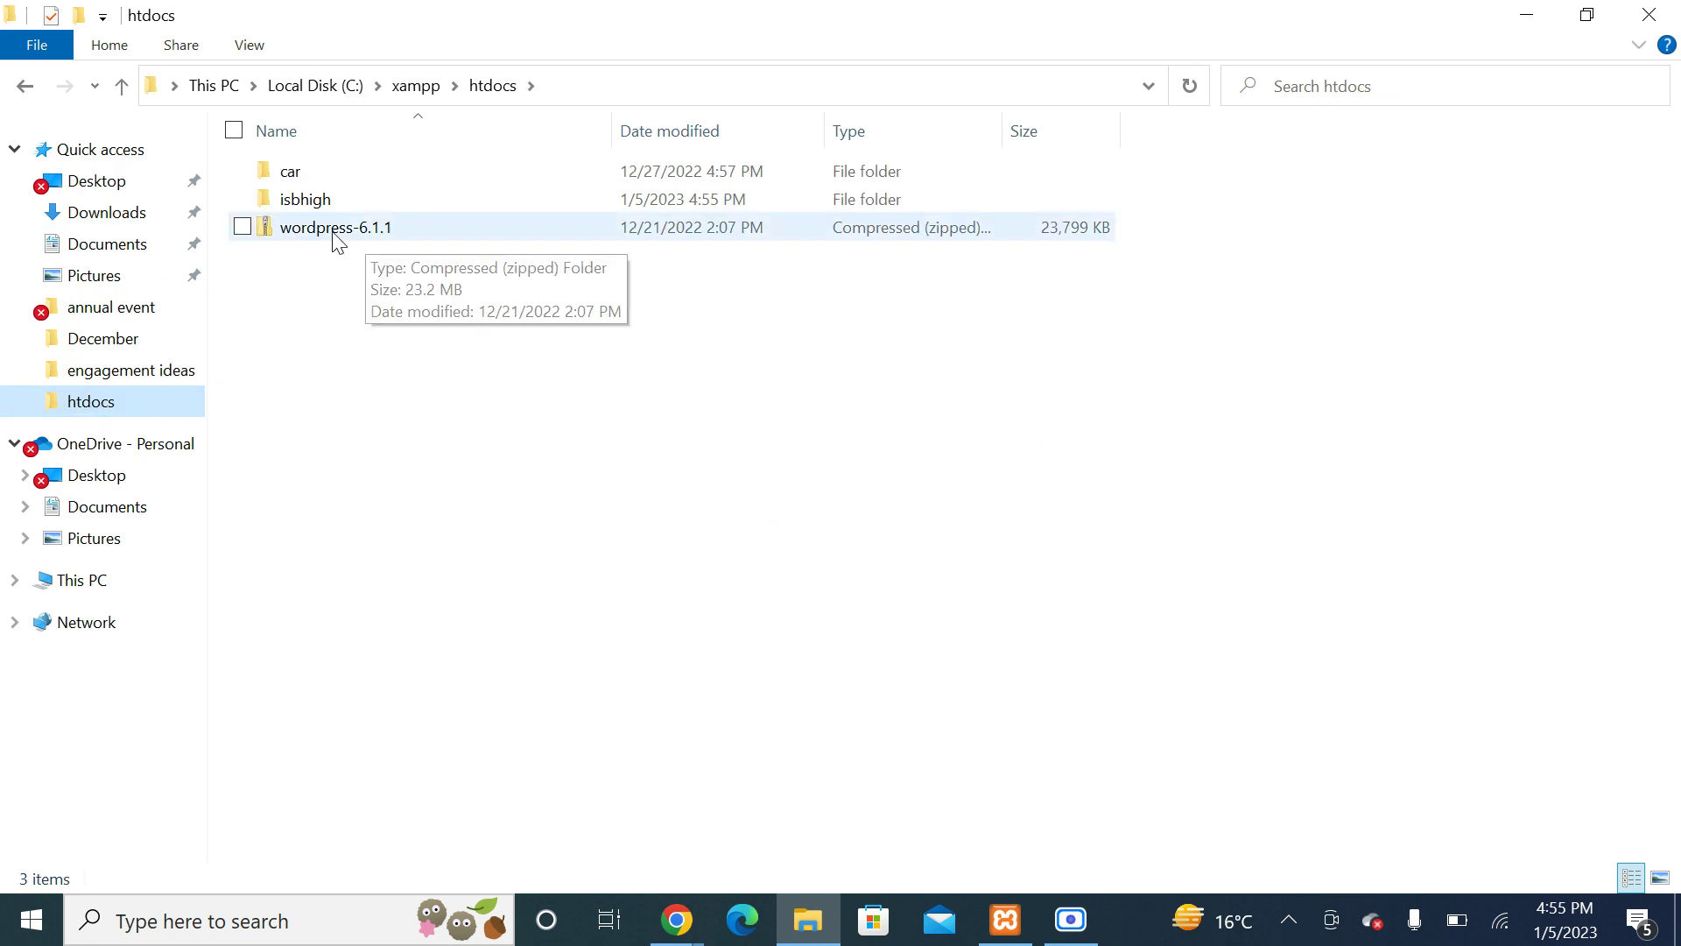
pyautogui.click(336, 230)
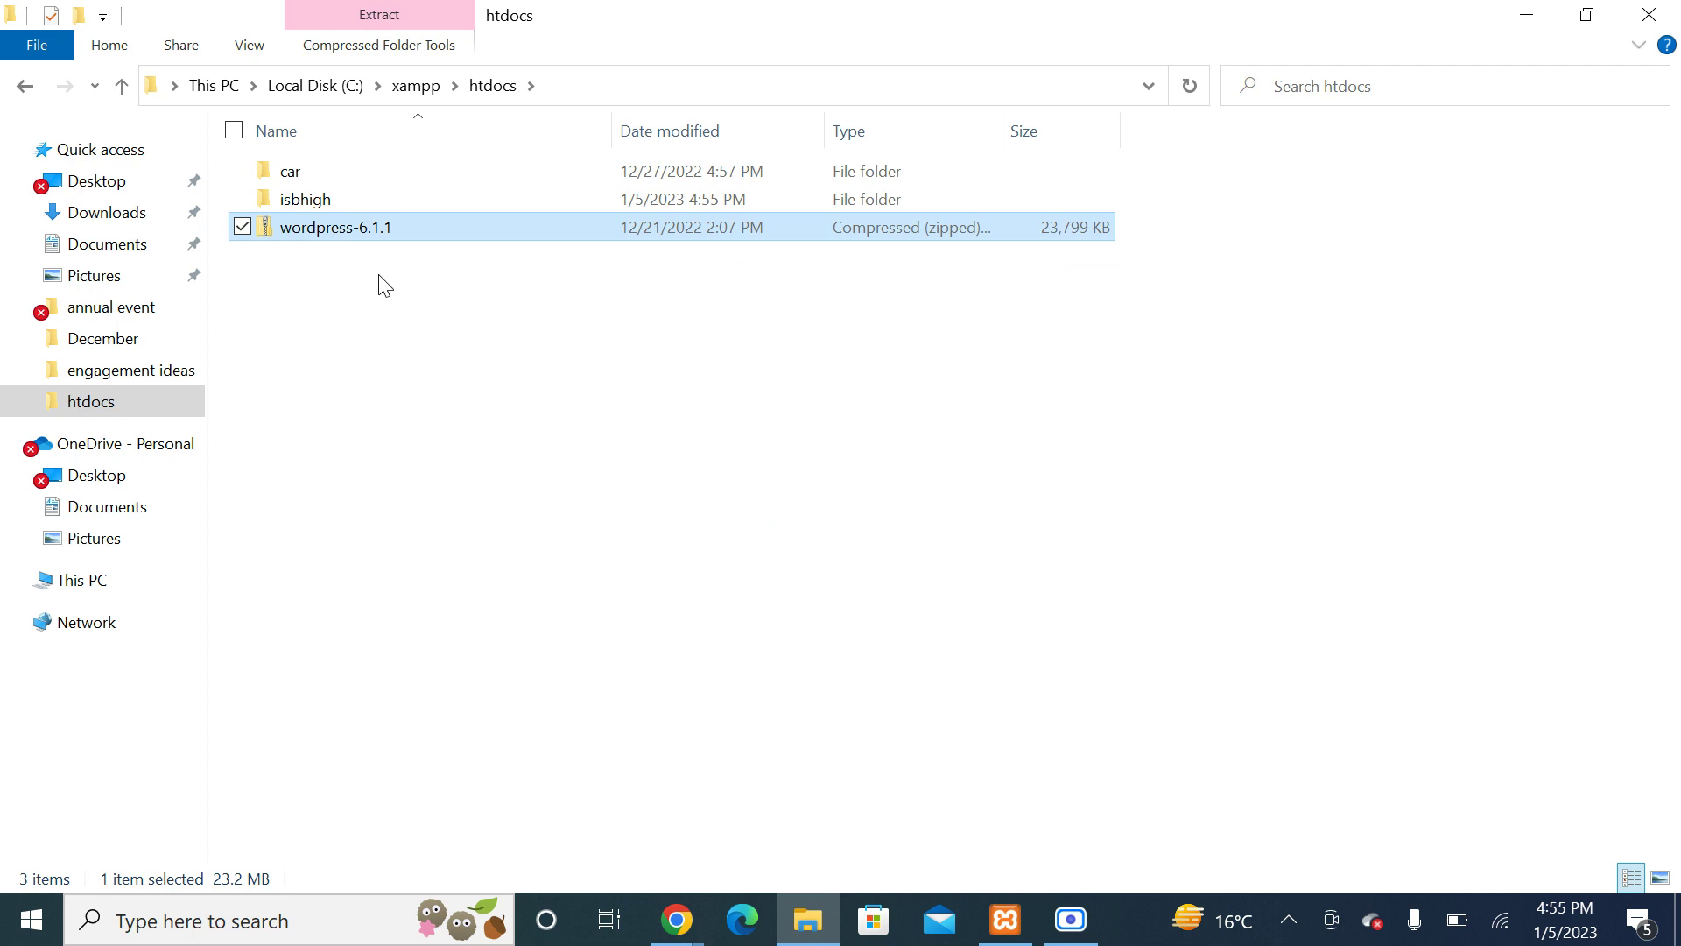
pyautogui.rightClick(380, 276)
pyautogui.click(286, 381)
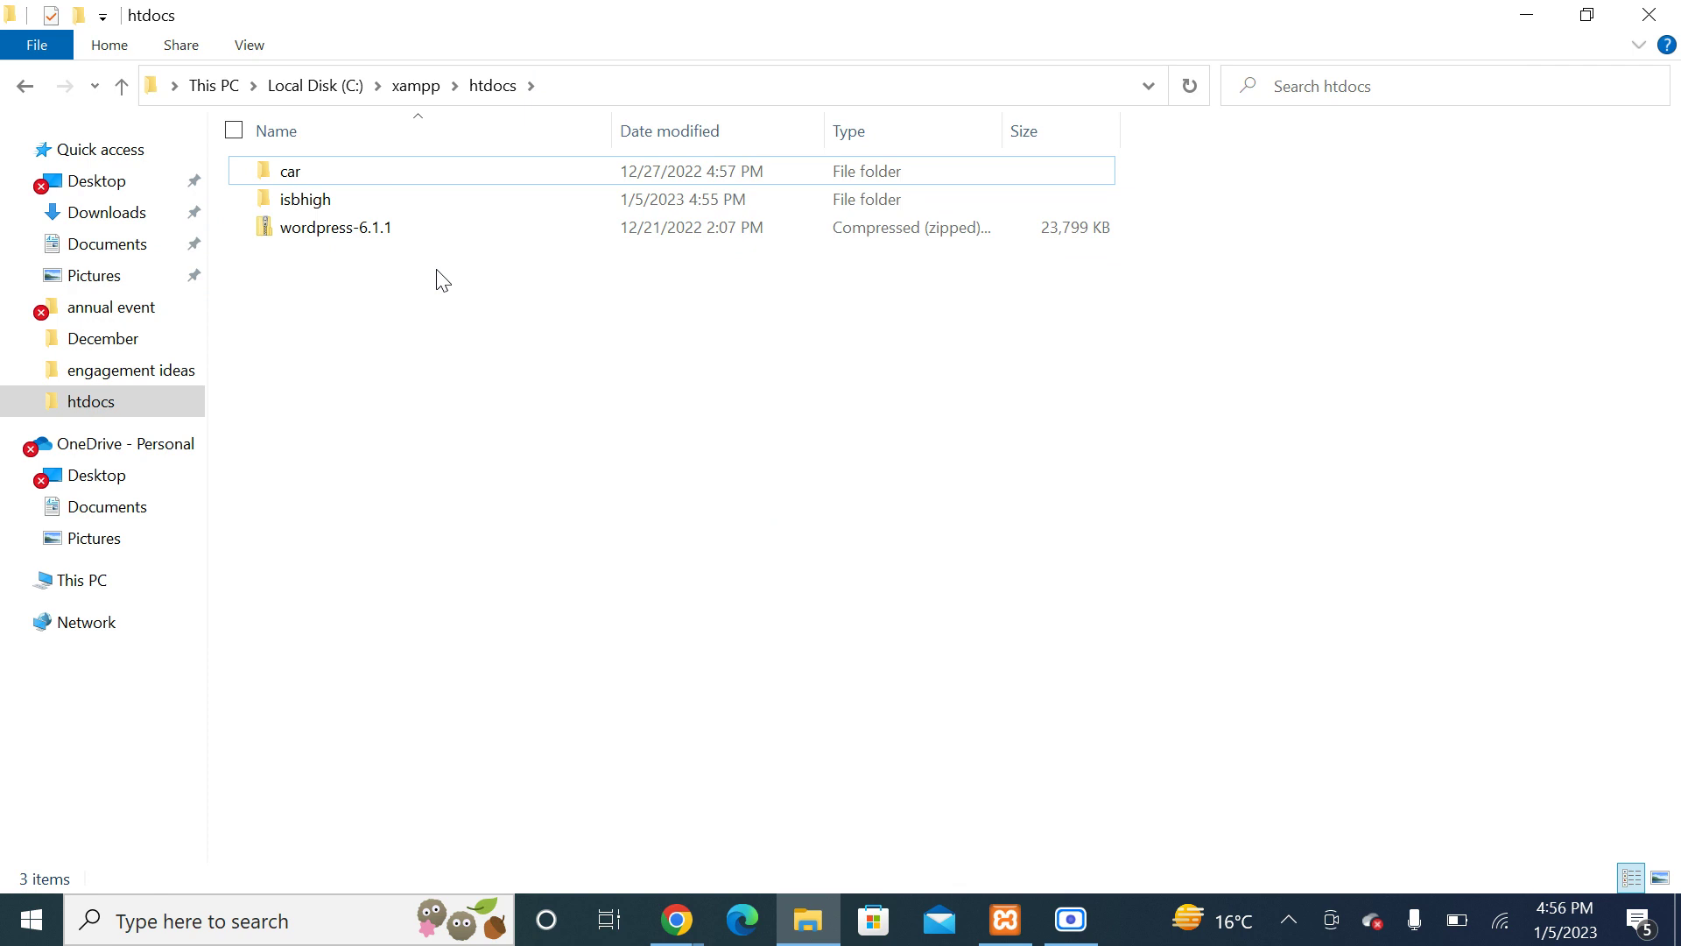
pyautogui.click(338, 229)
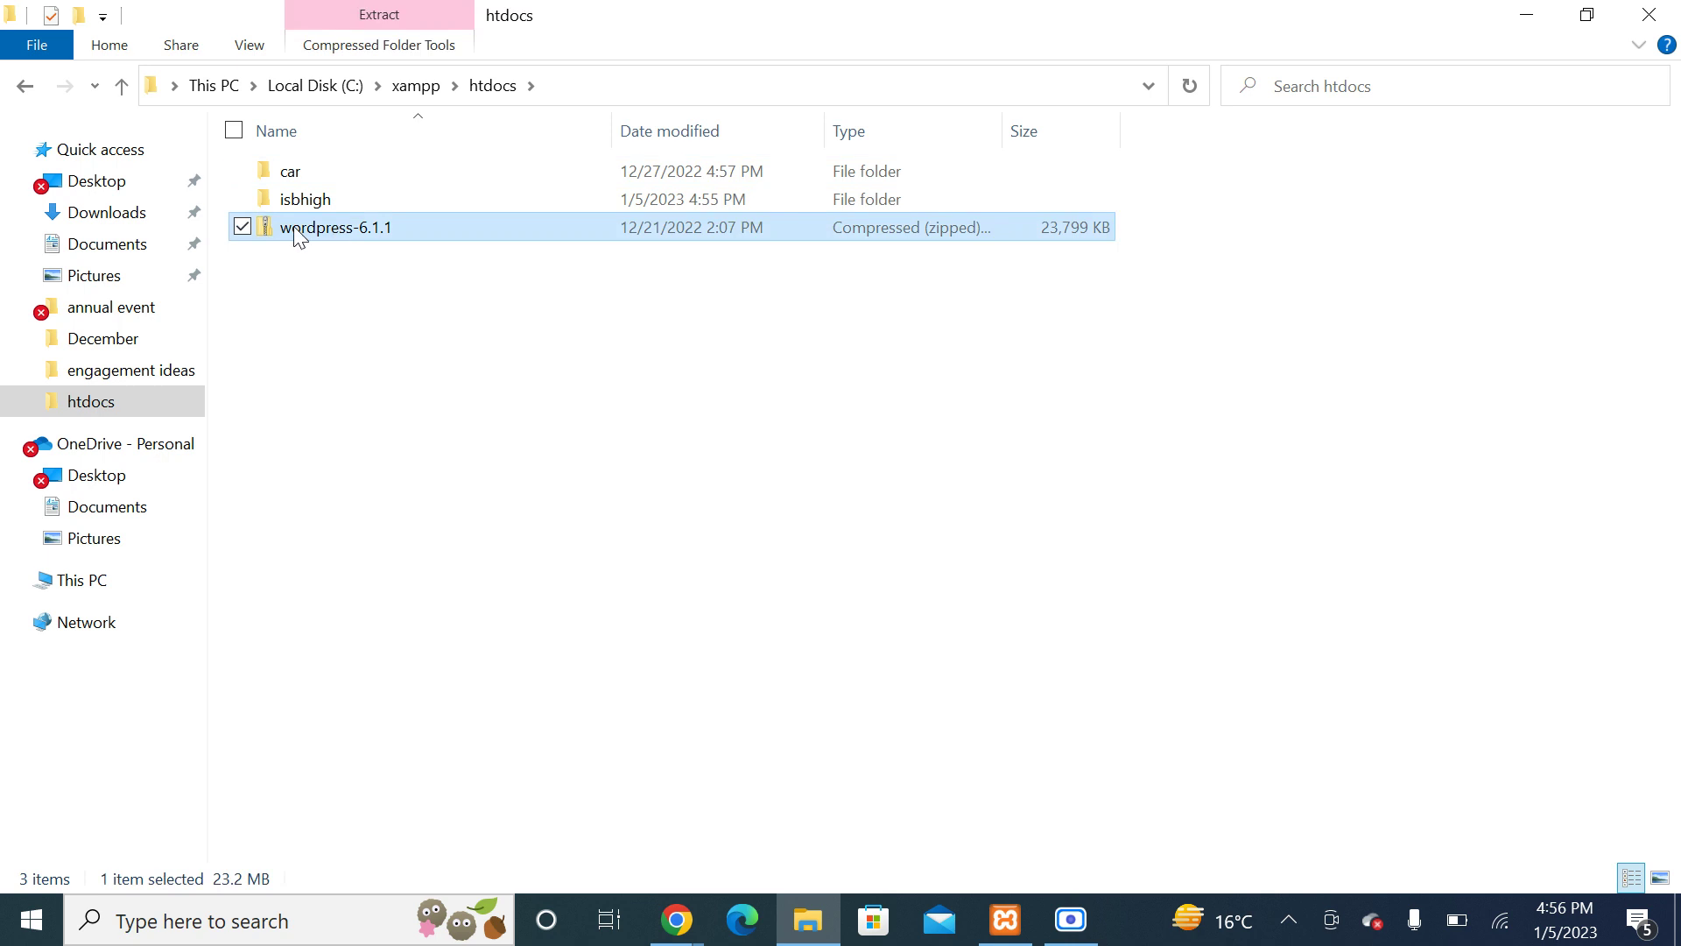
pyautogui.rightClick(313, 219)
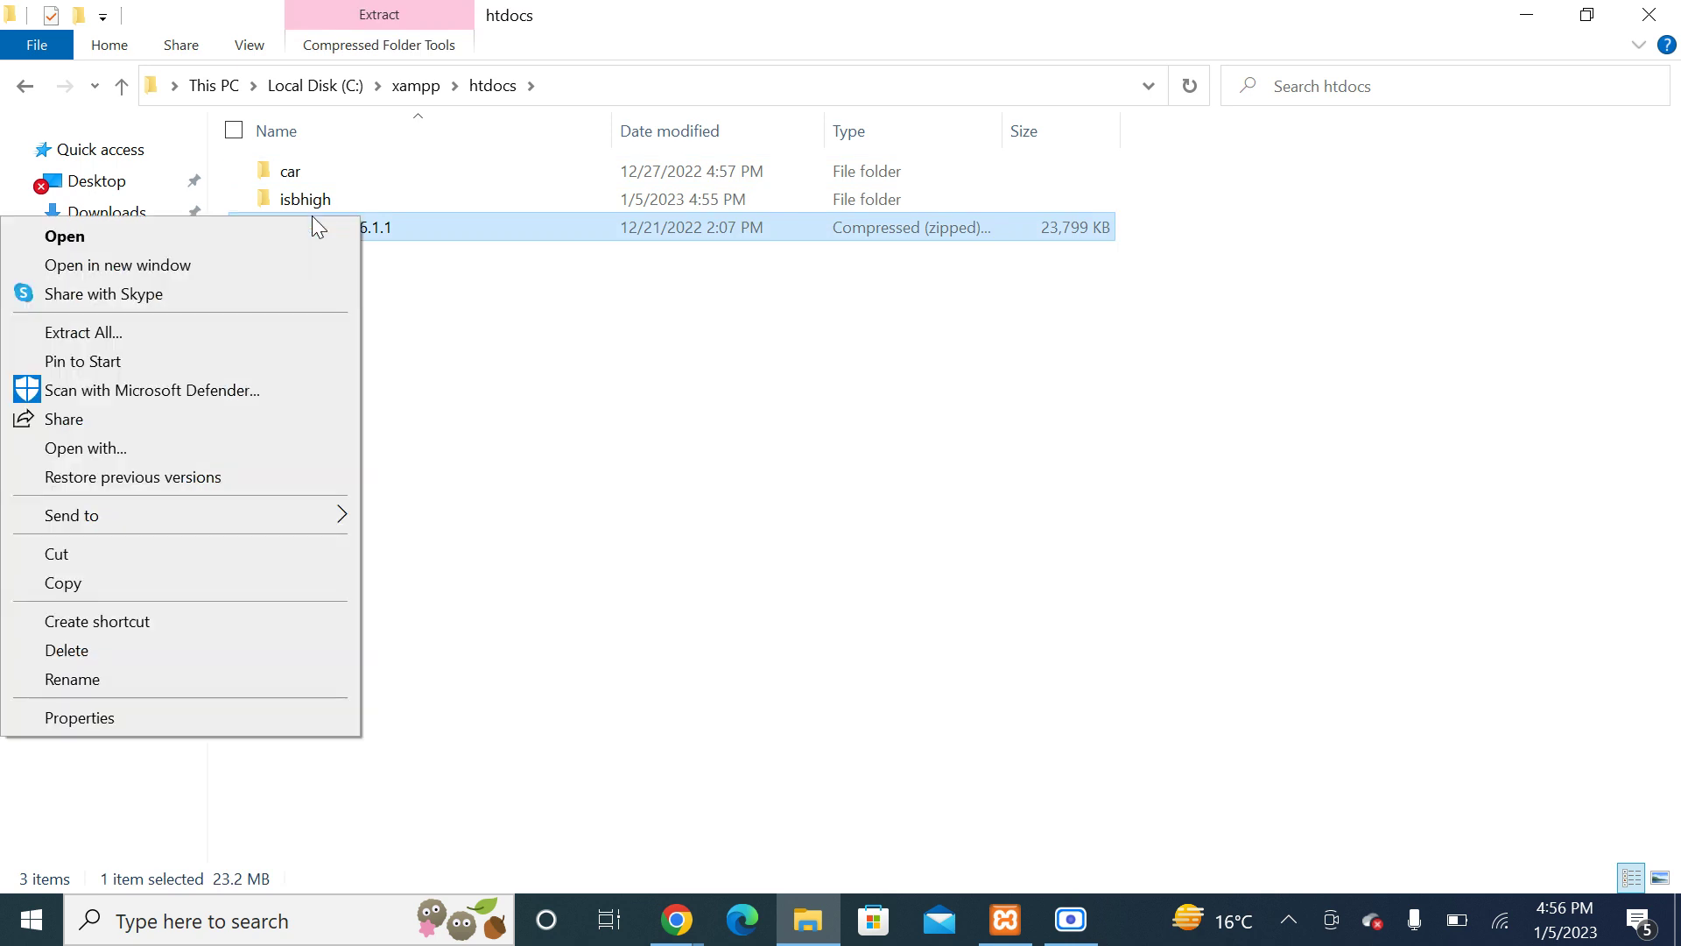
# Step: Extract All from the wordpress-6.1.1 zip into C:\xampp\htdocs\wordpress-6.1.1 and follow its progress
pyautogui.click(255, 331)
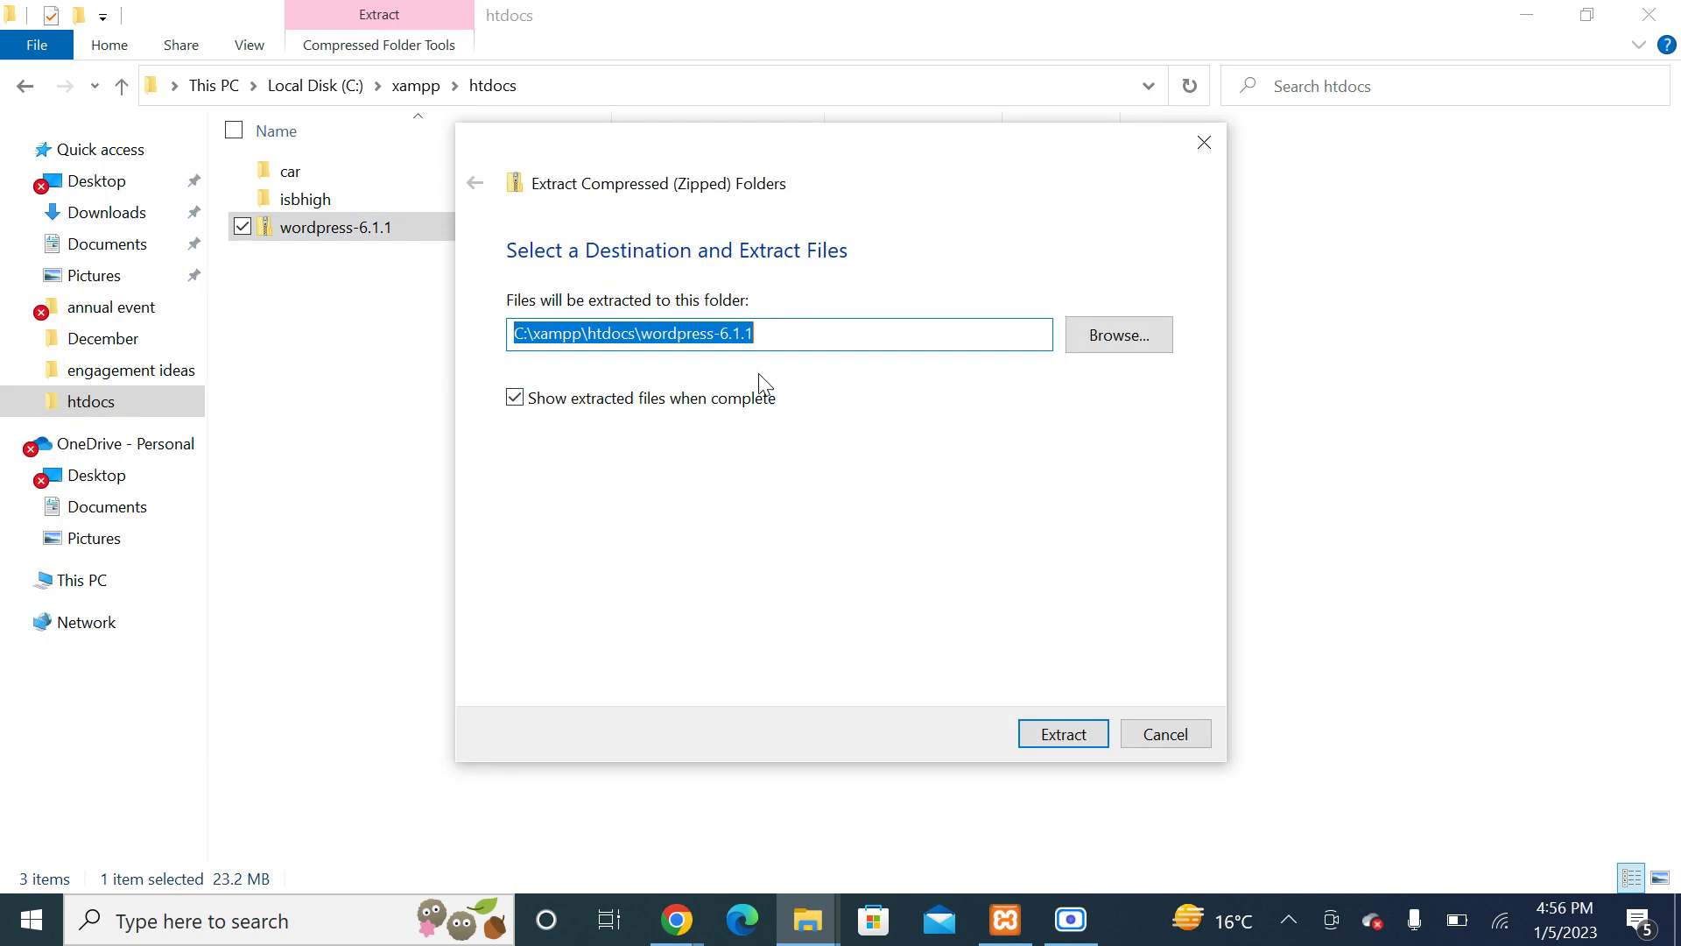
pyautogui.click(1063, 745)
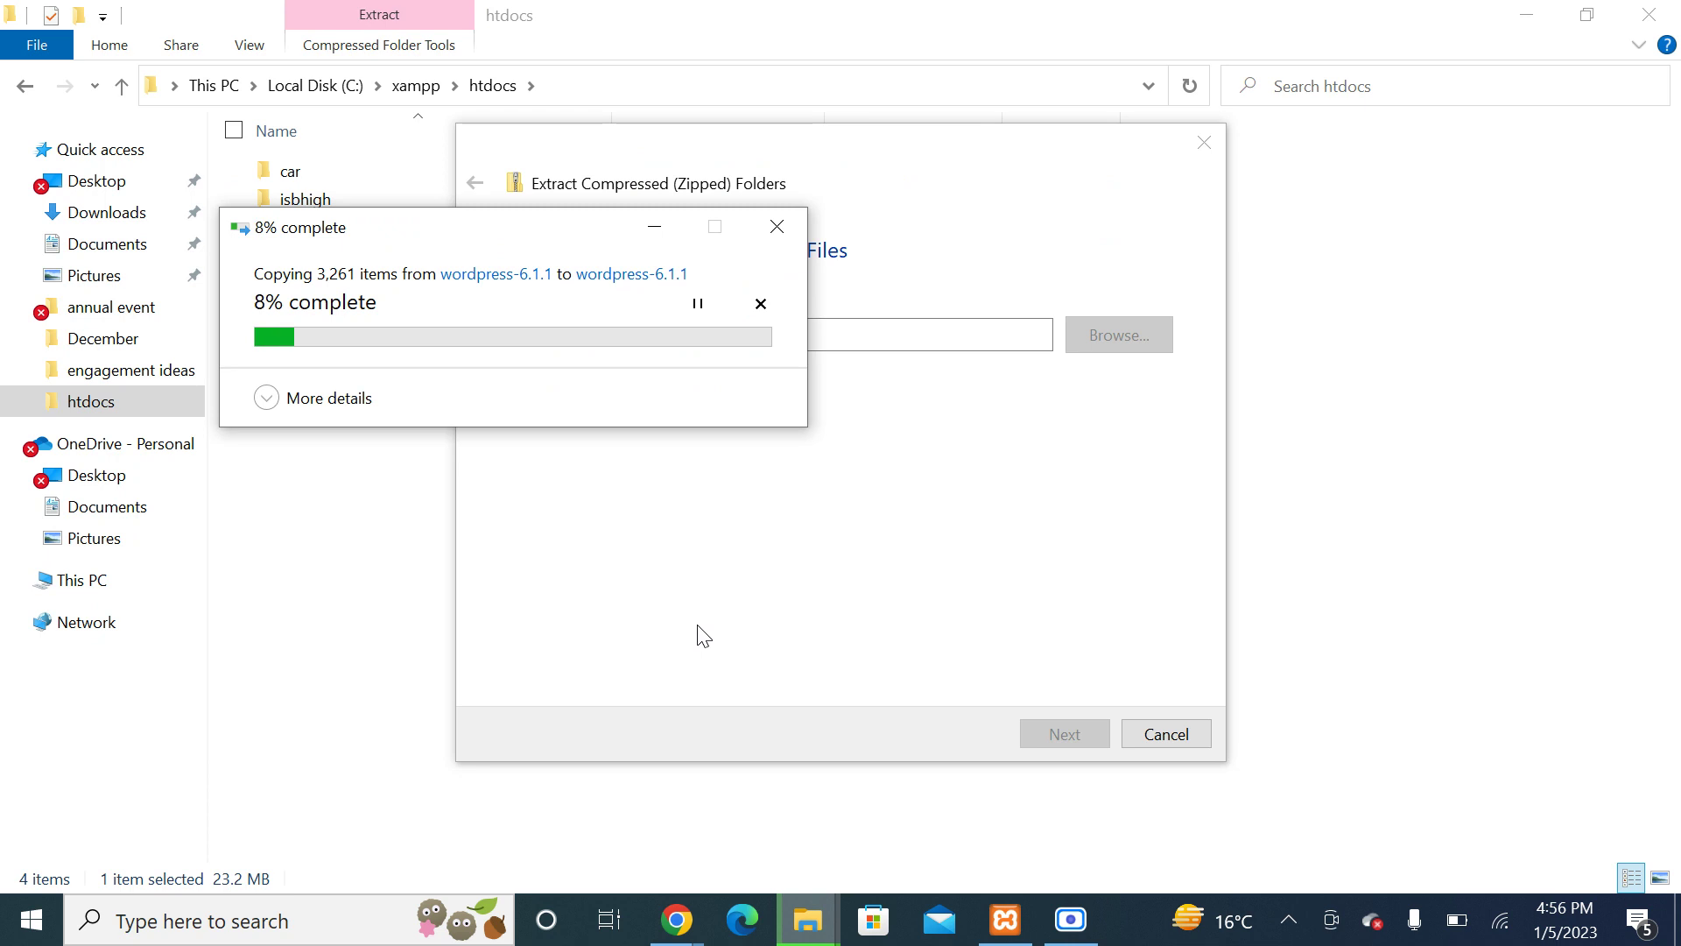
pyautogui.click(1070, 919)
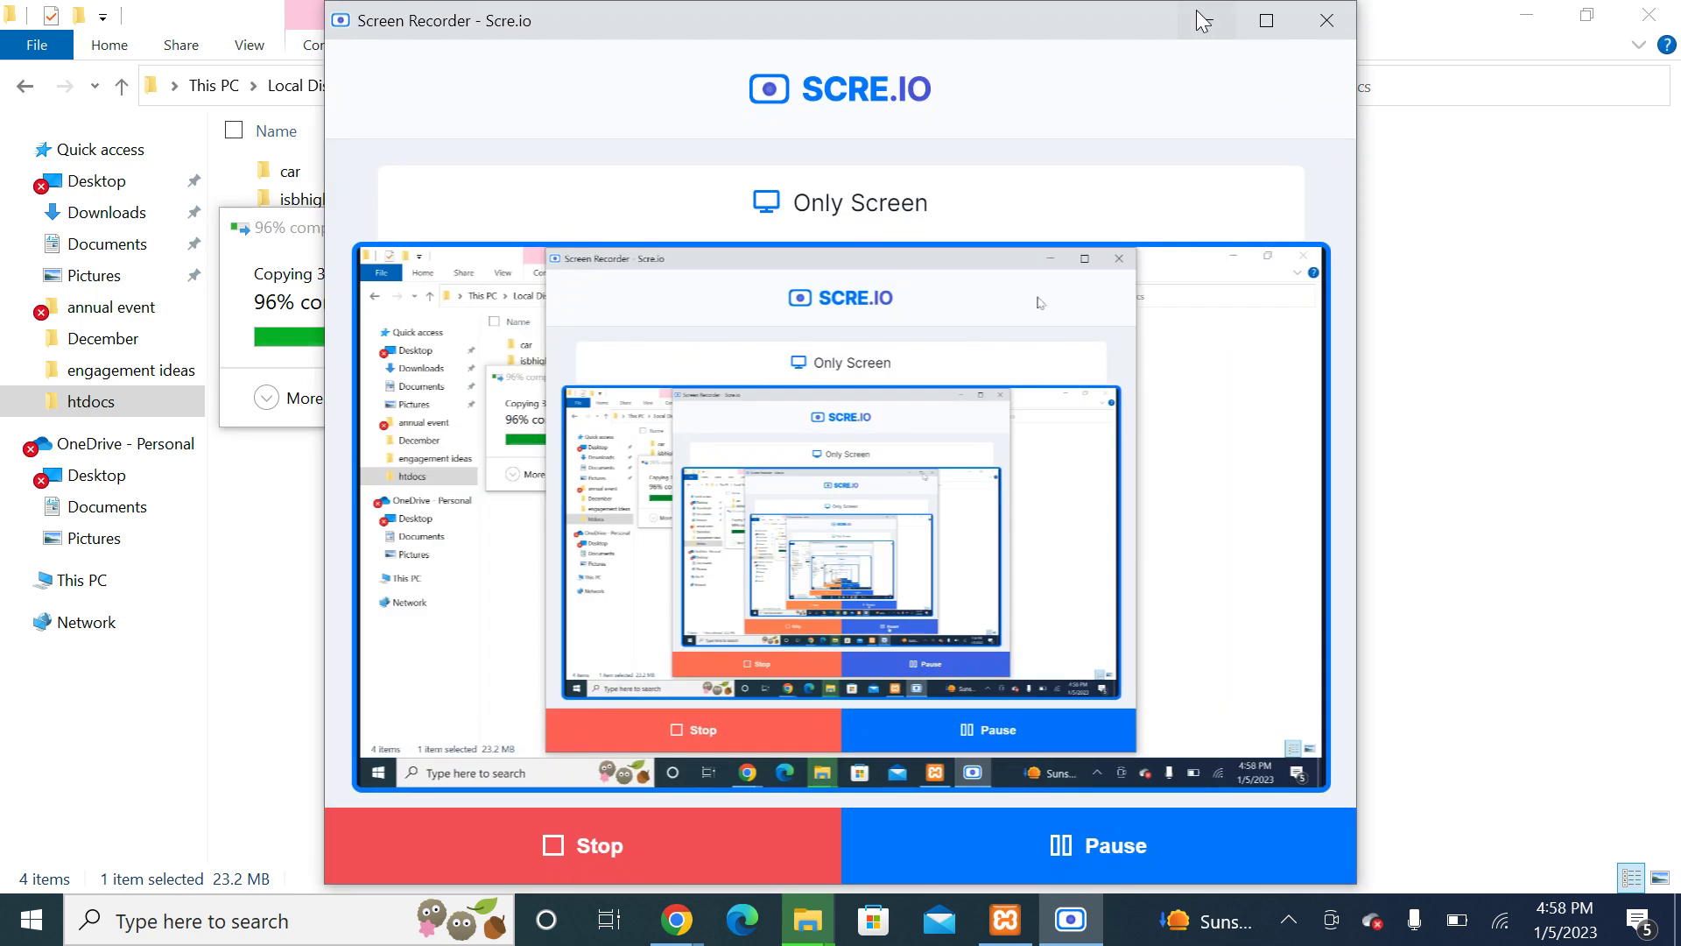
pyautogui.click(1211, 21)
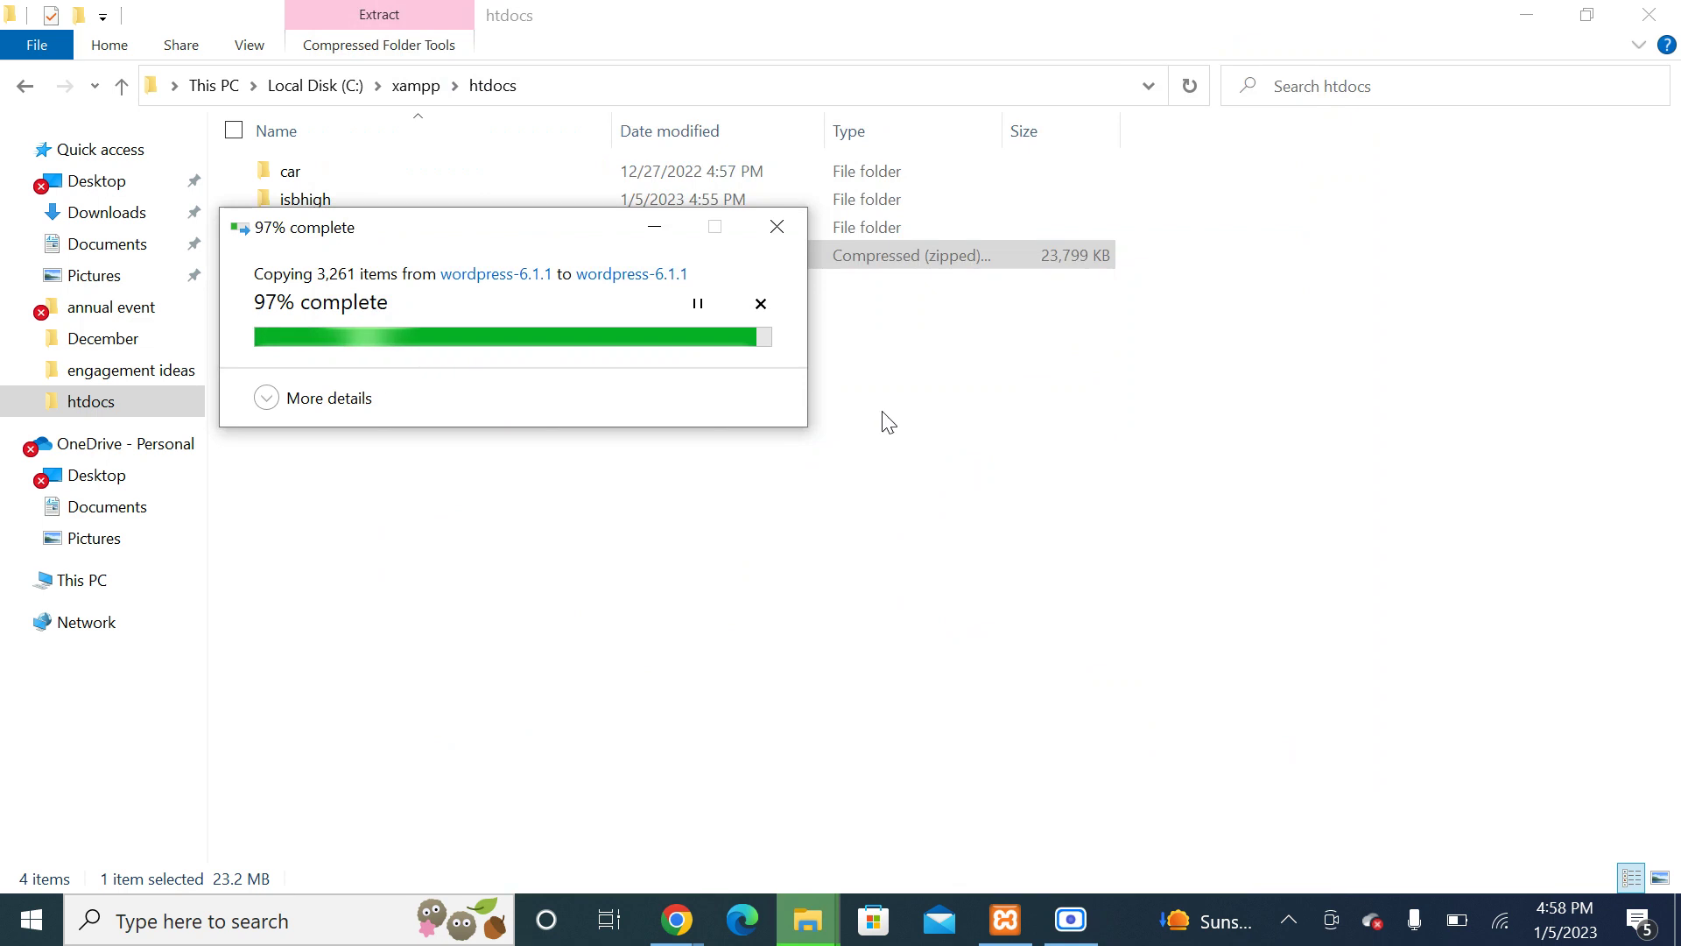
pyautogui.click(859, 436)
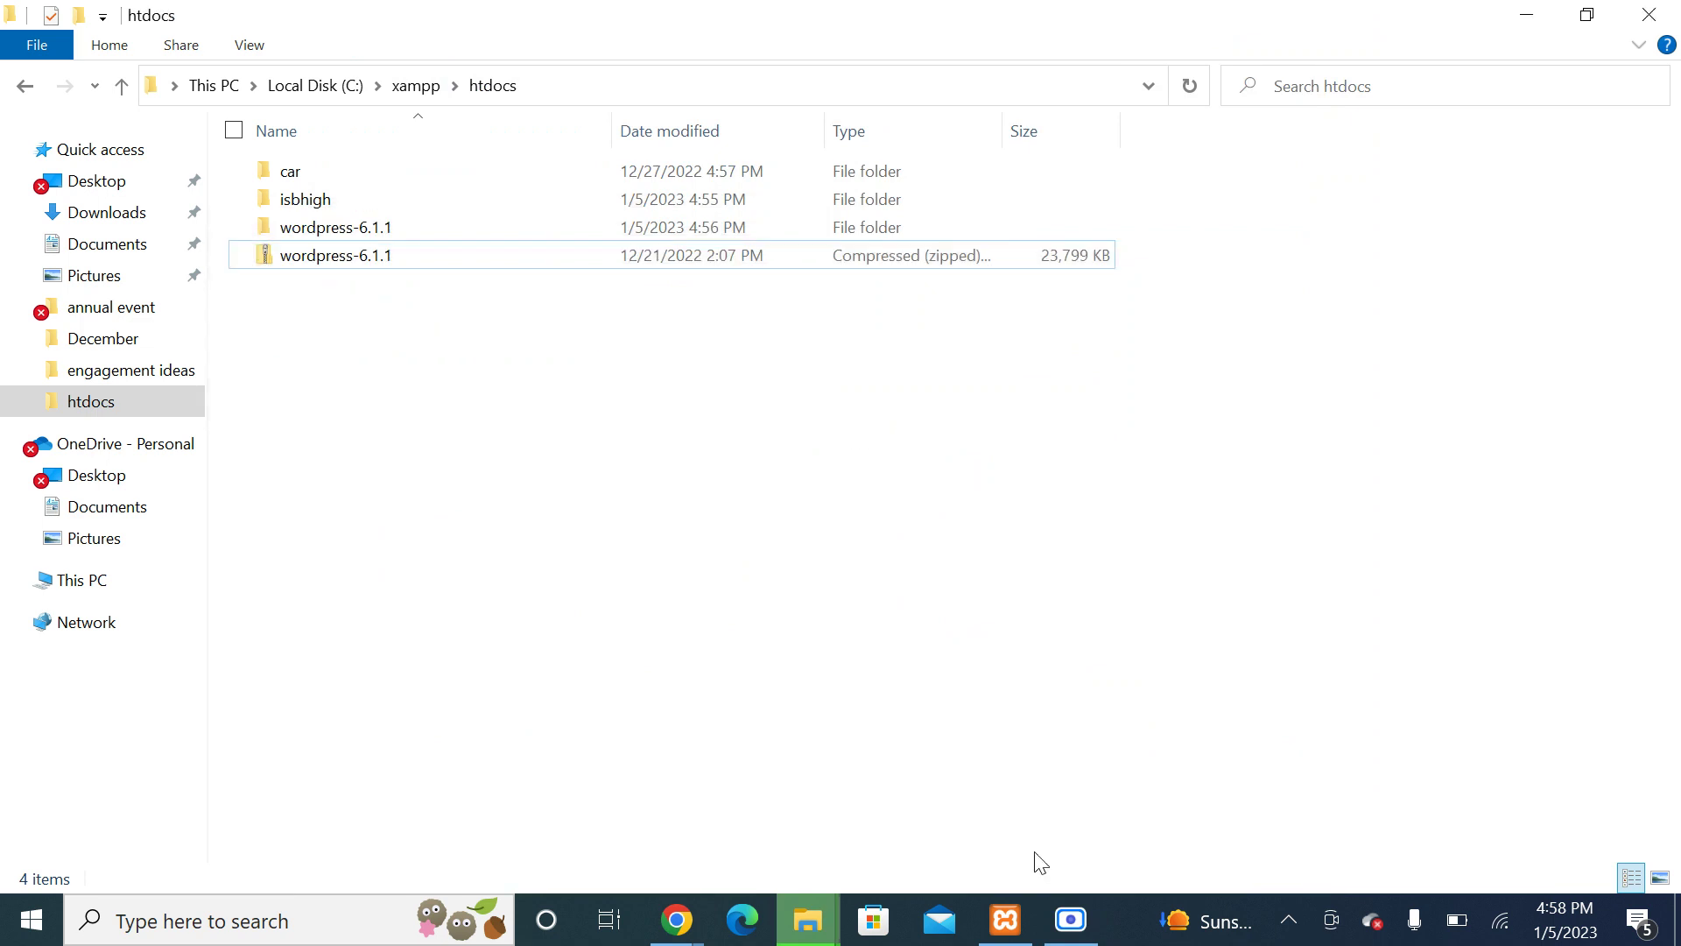
pyautogui.moveTo(807, 918)
pyautogui.click(988, 802)
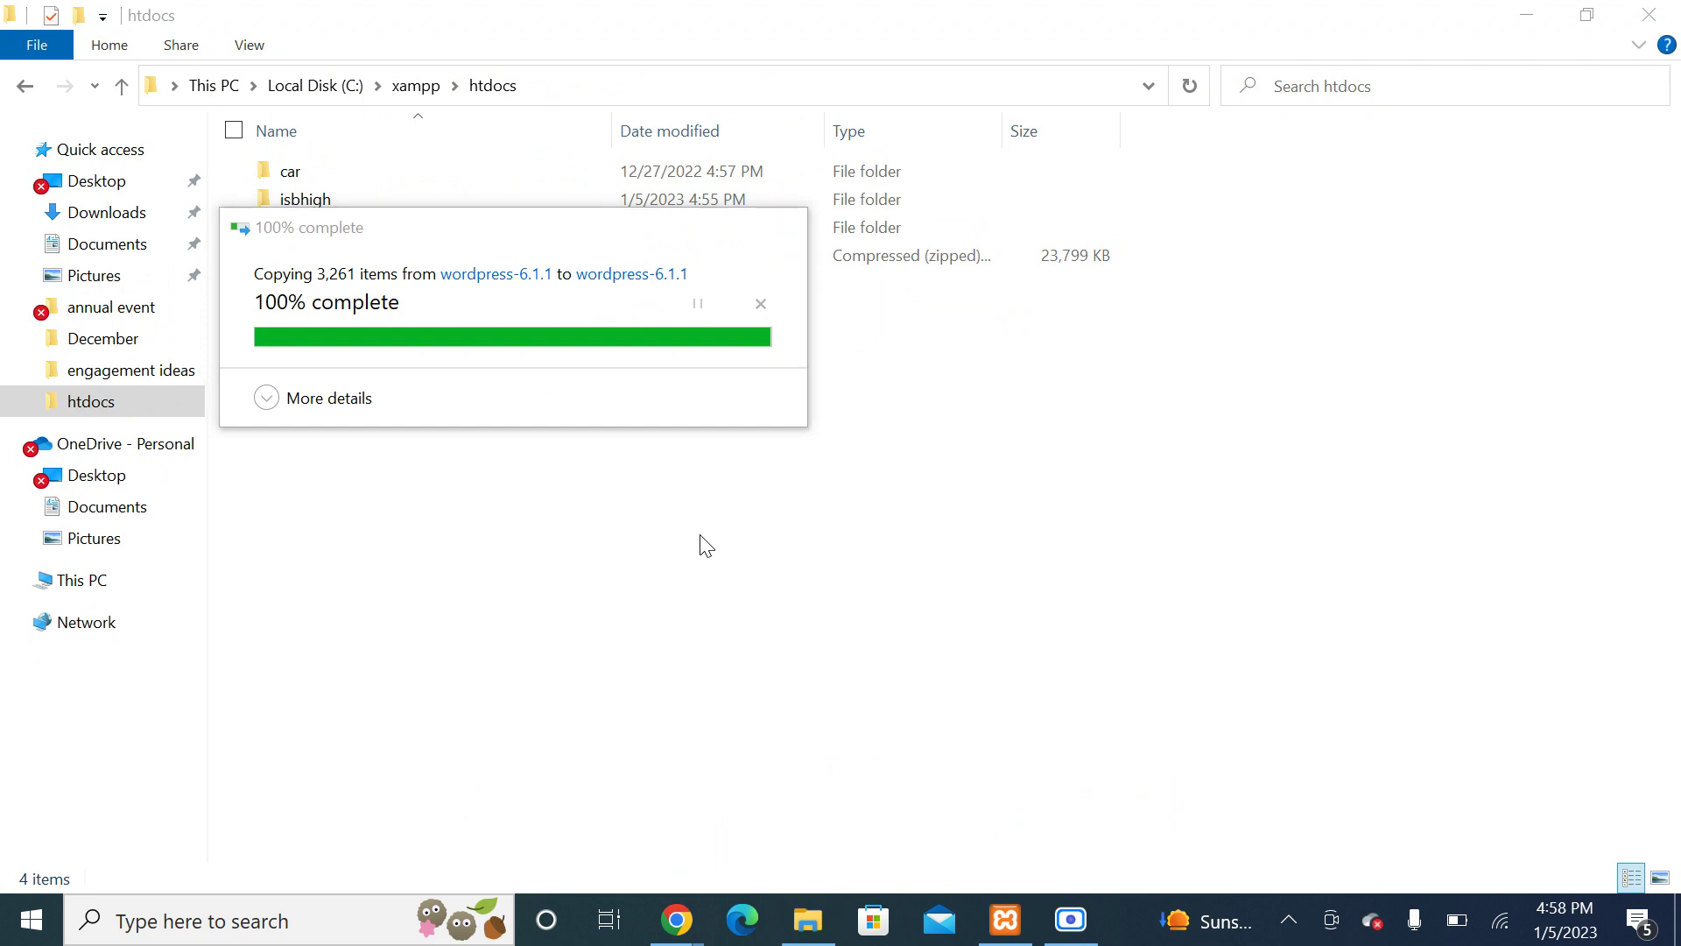
# Step: Refresh htdocs, then open wordpress-6.1.1 and inspect the inner wordpress folder
pyautogui.click(124, 86)
pyautogui.rightClick(496, 464)
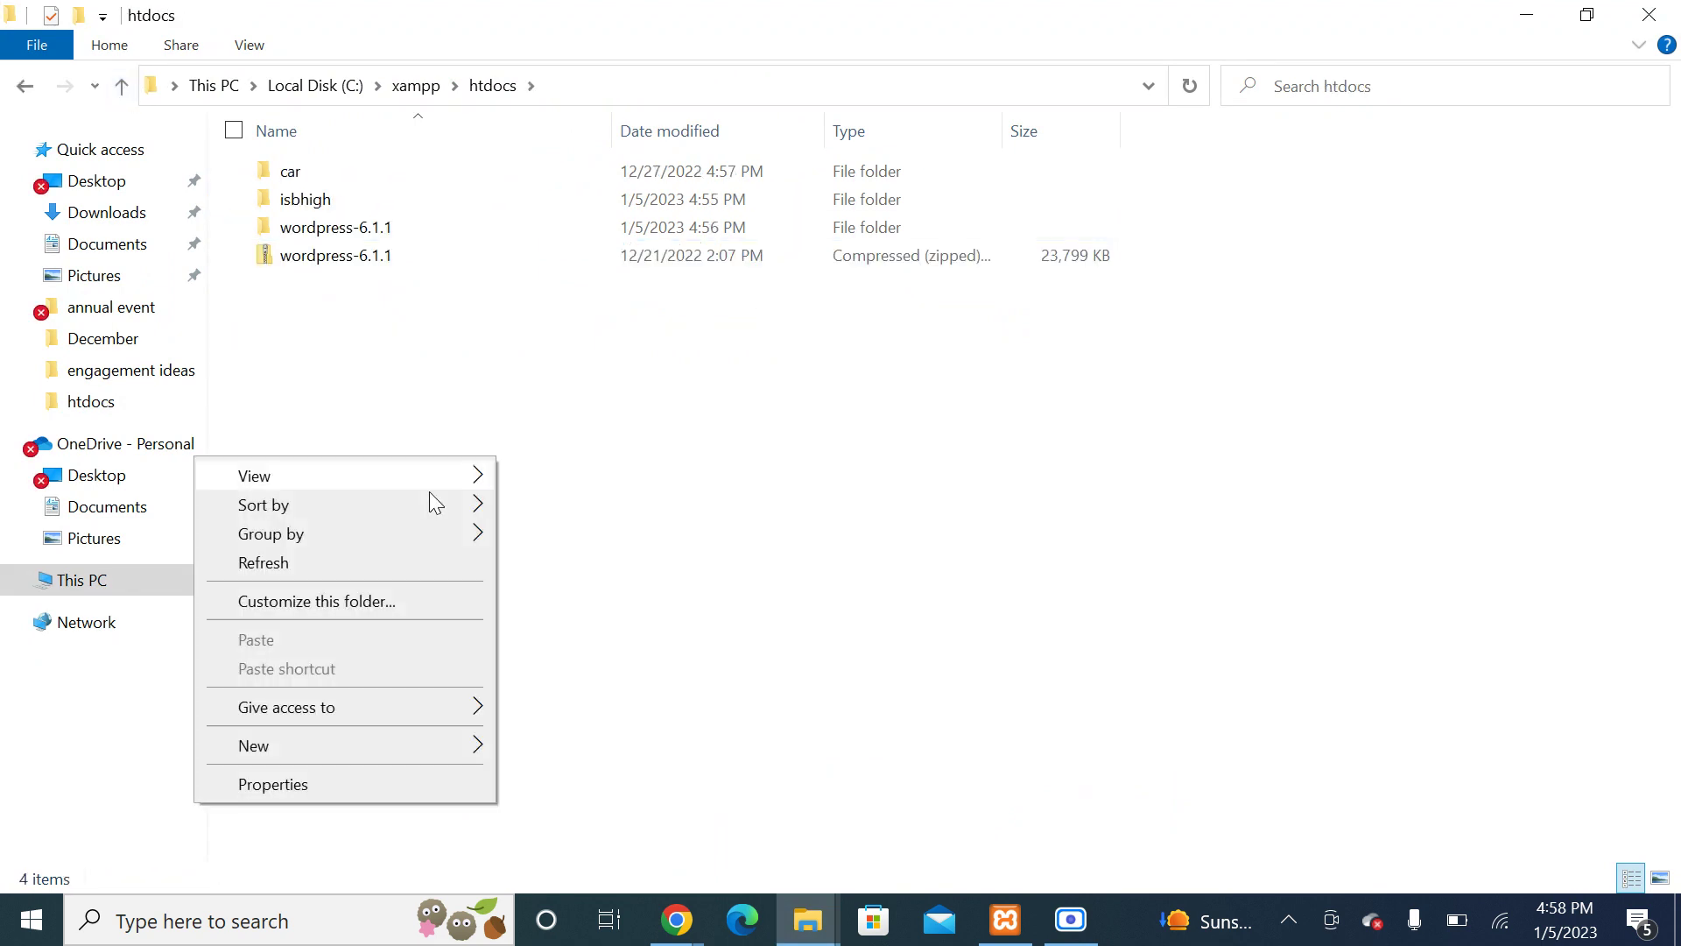
pyautogui.click(355, 560)
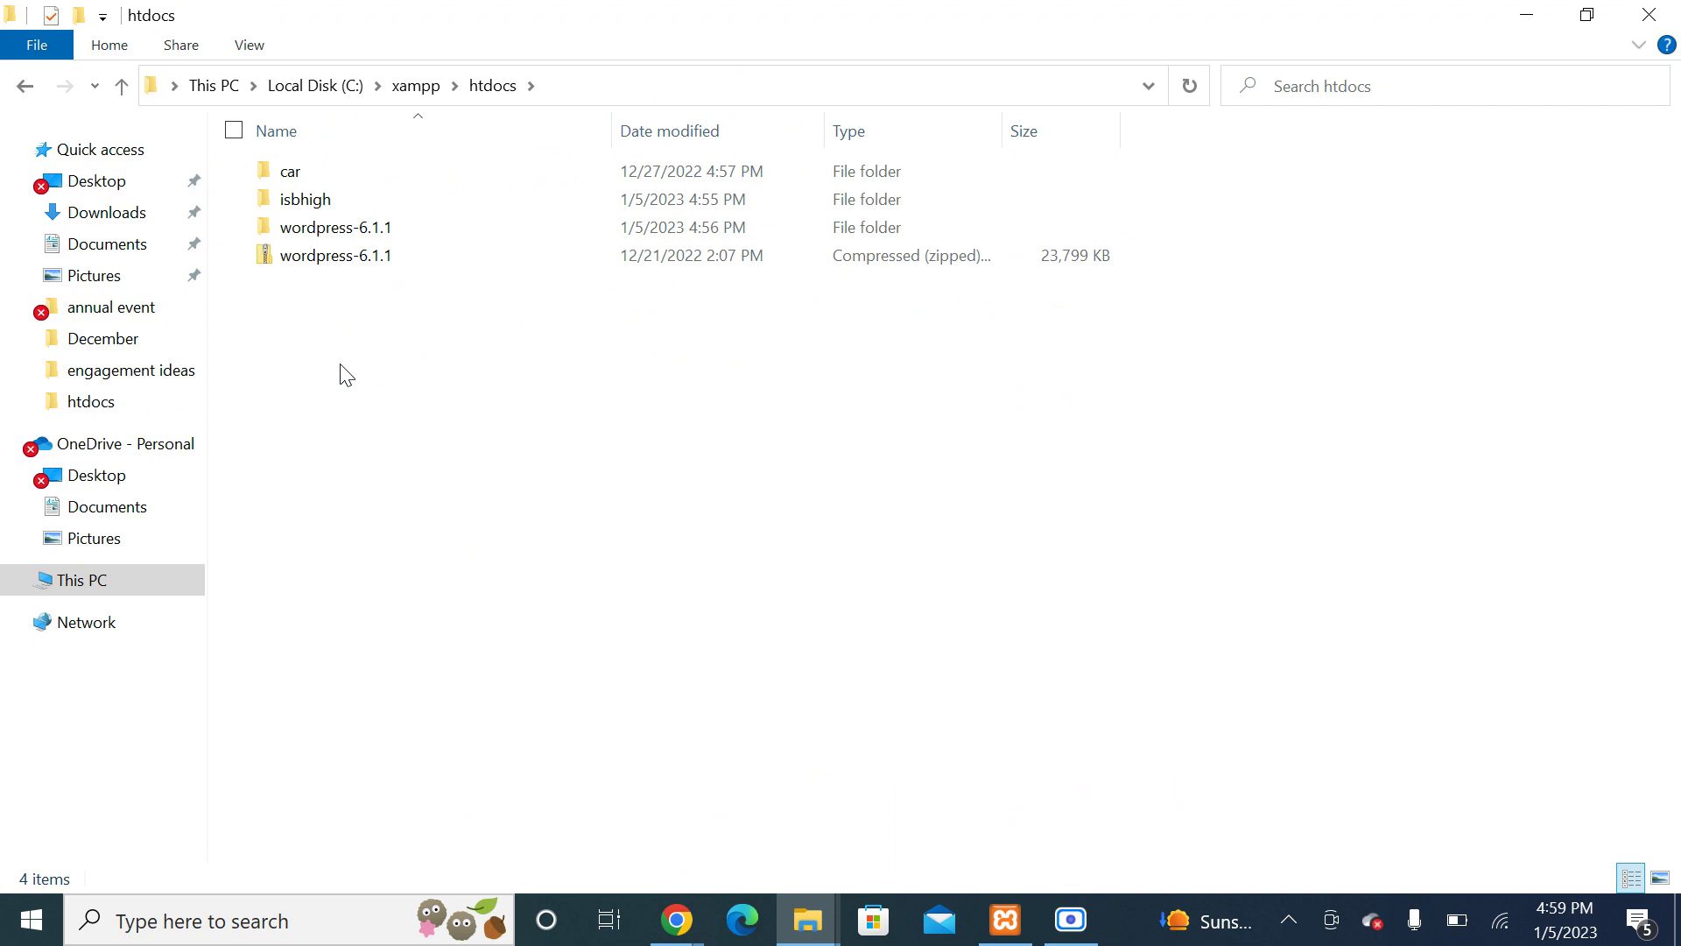
pyautogui.doubleClick(337, 232)
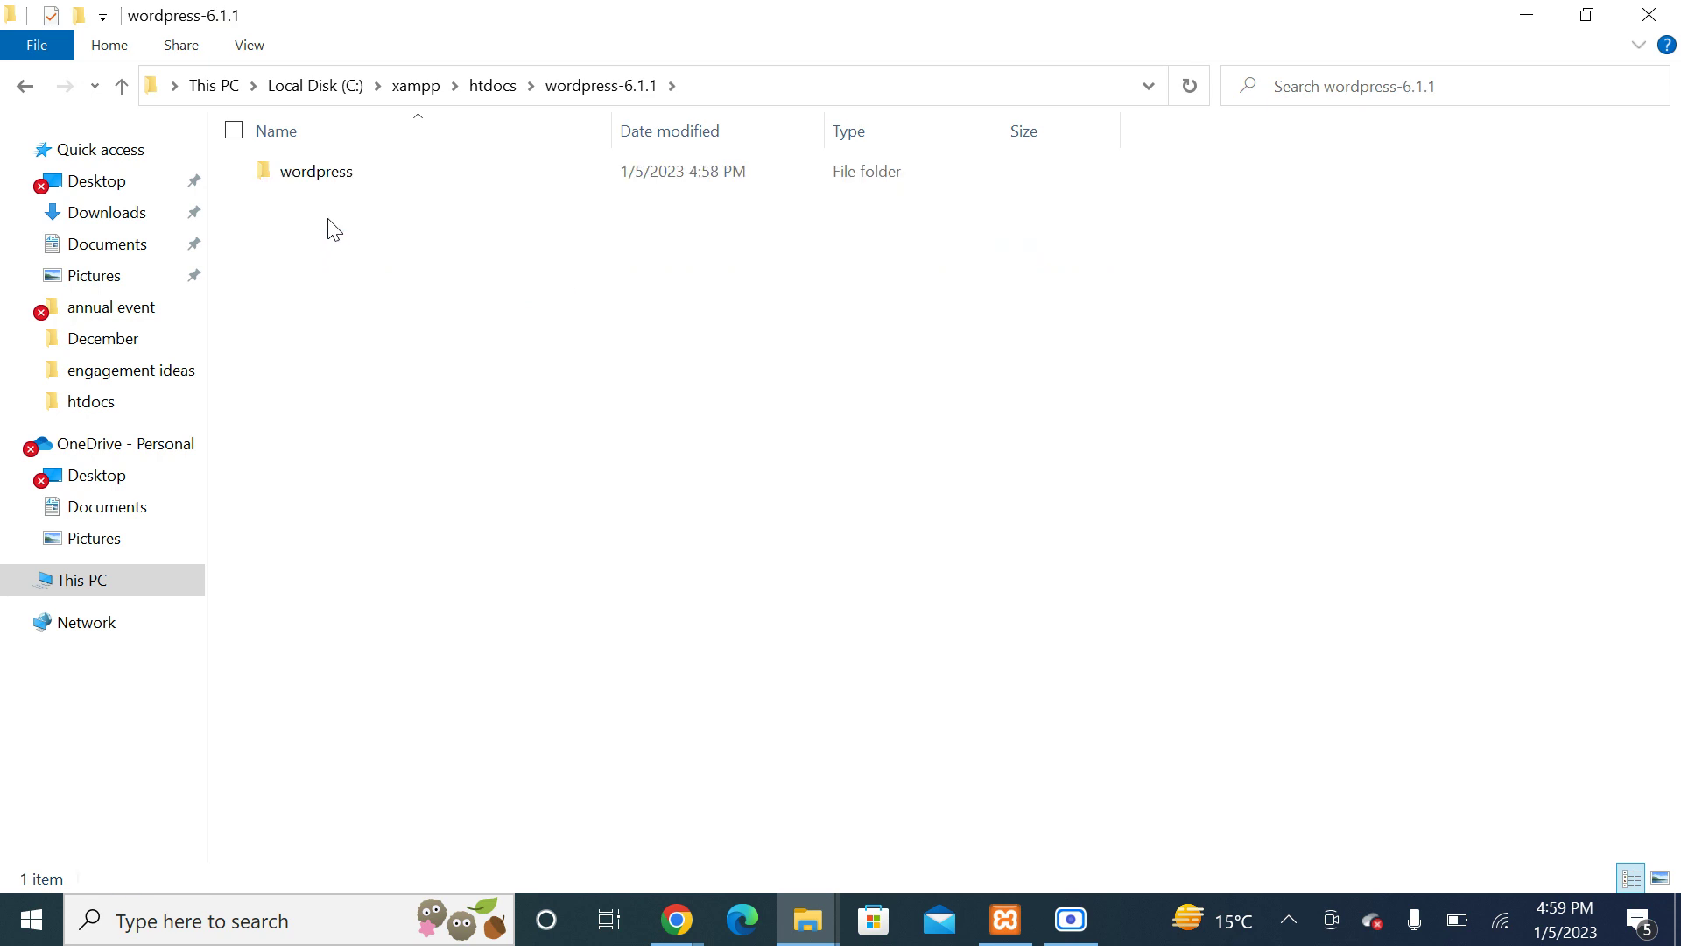
pyautogui.doubleClick(321, 181)
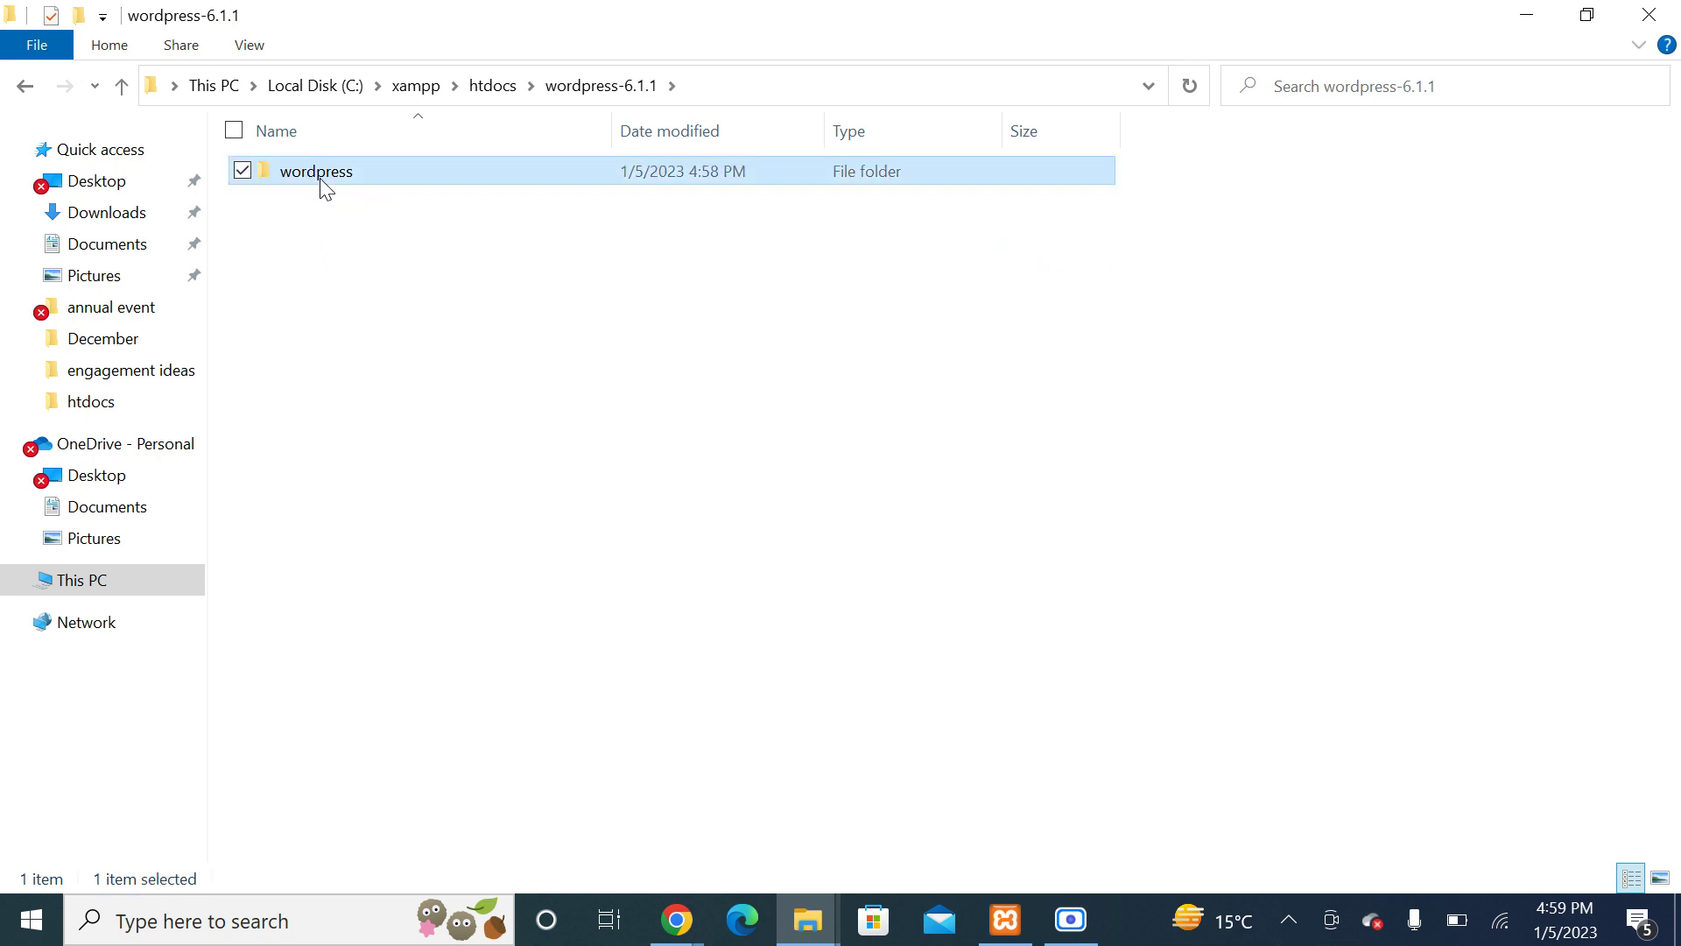
pyautogui.click(124, 88)
pyautogui.doubleClick(322, 179)
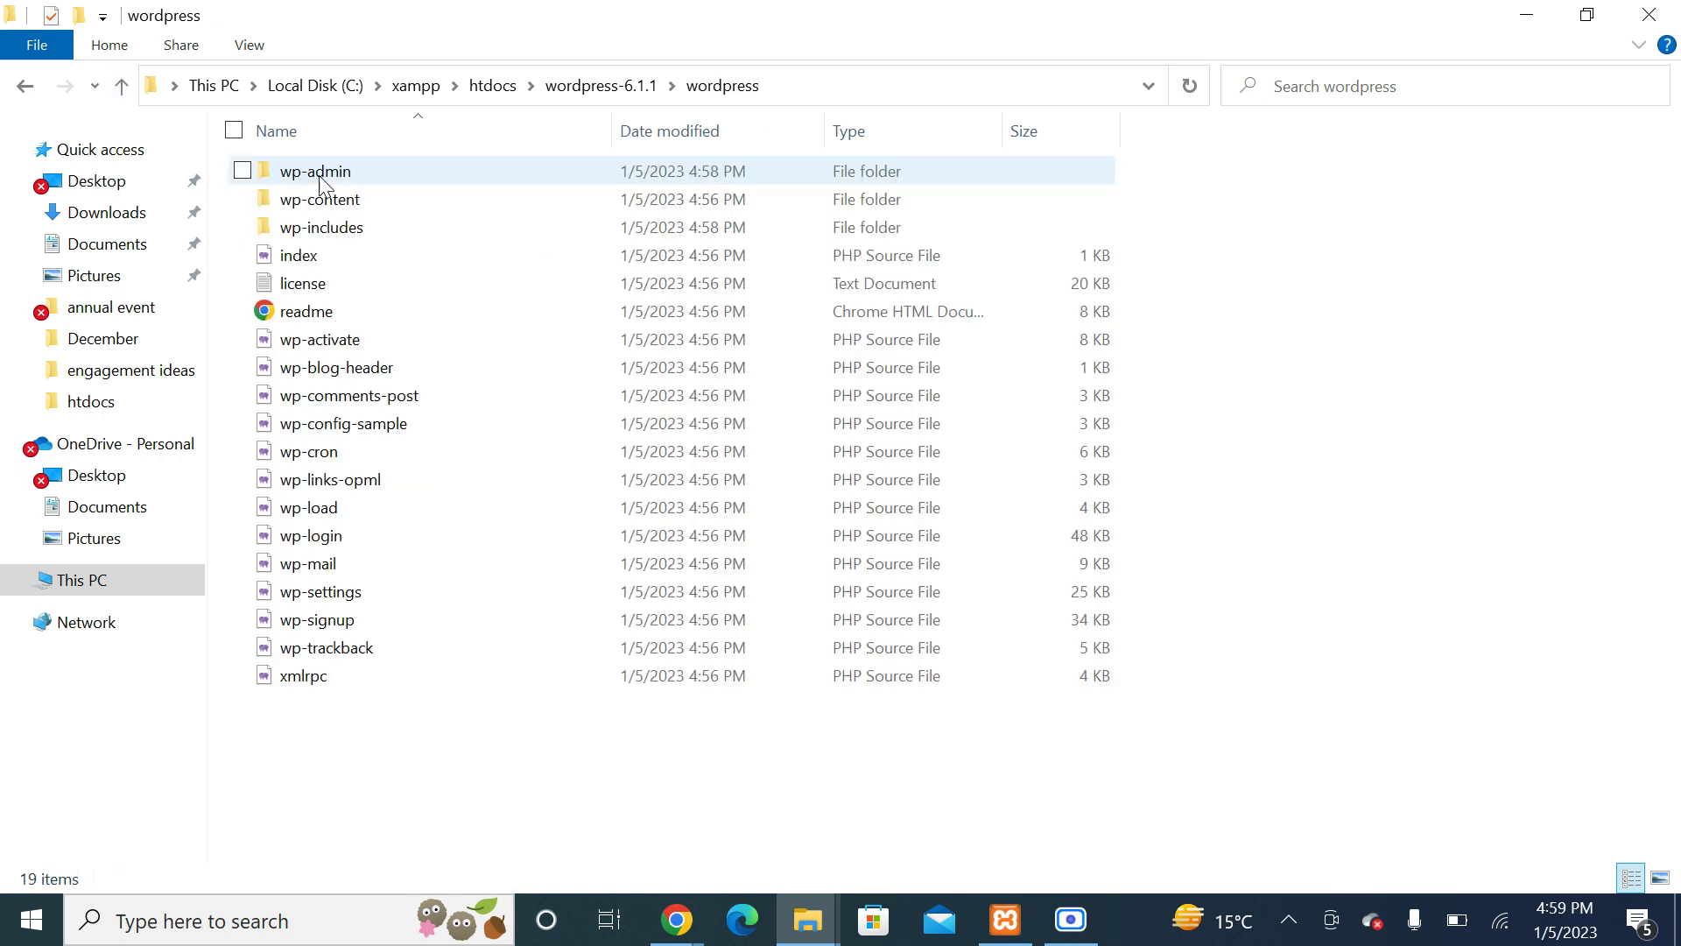
pyautogui.click(123, 88)
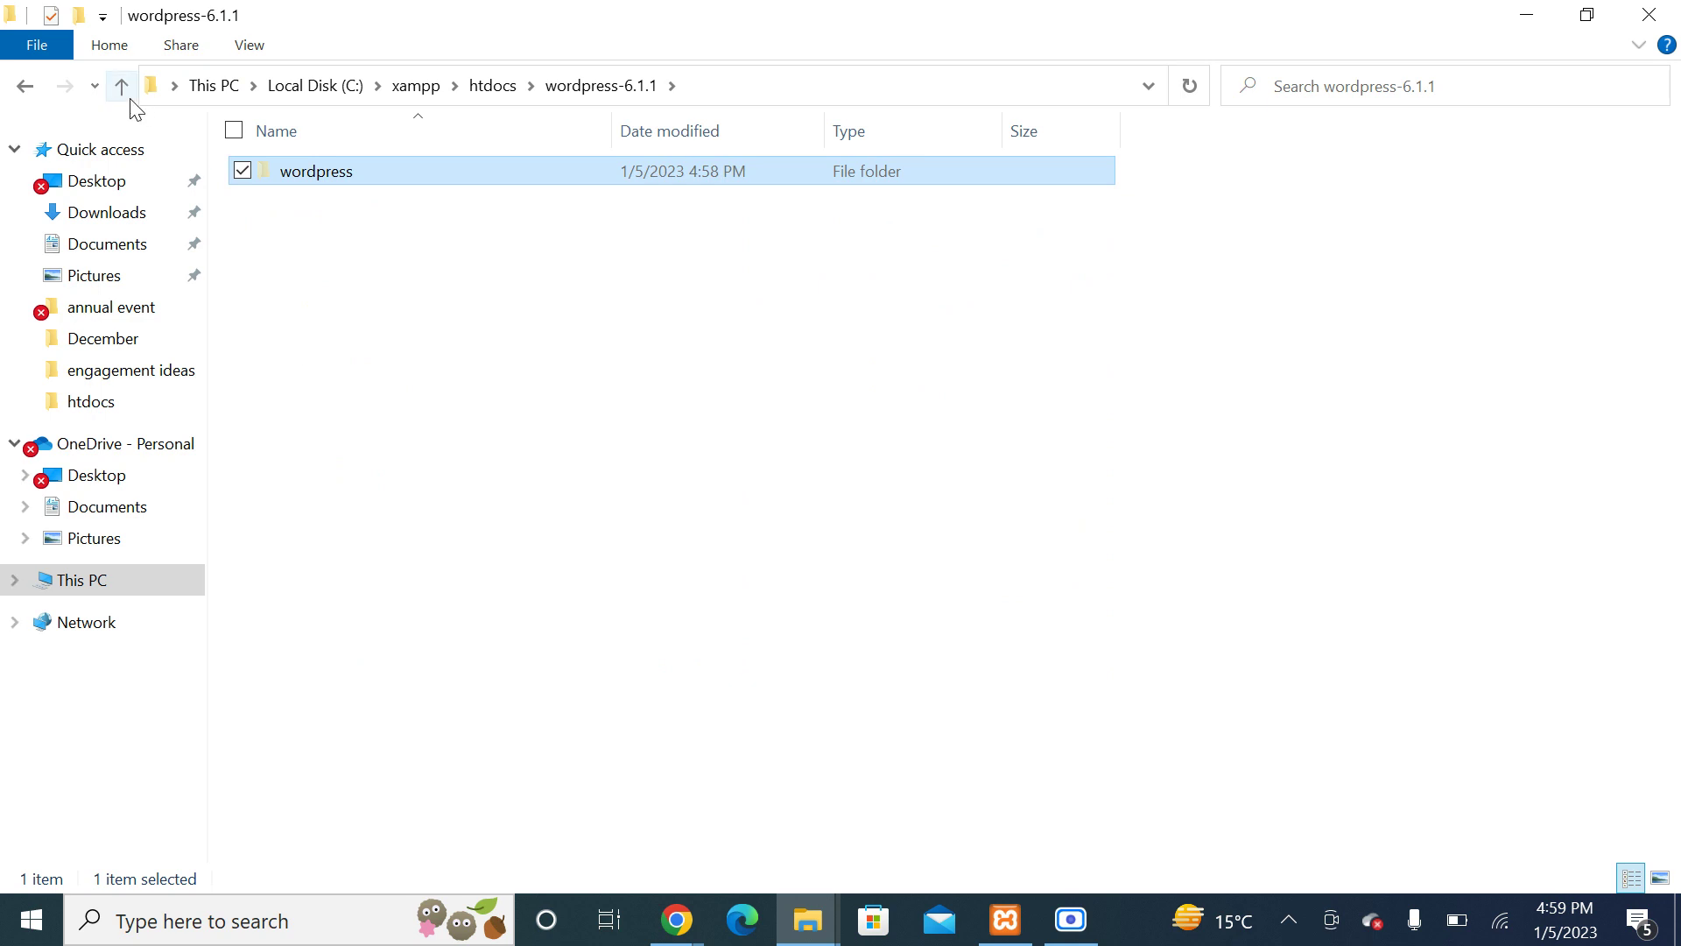
# Step: Paste the inner wordpress folder directly into htdocs and refresh the listing
pyautogui.click(123, 88)
pyautogui.rightClick(394, 499)
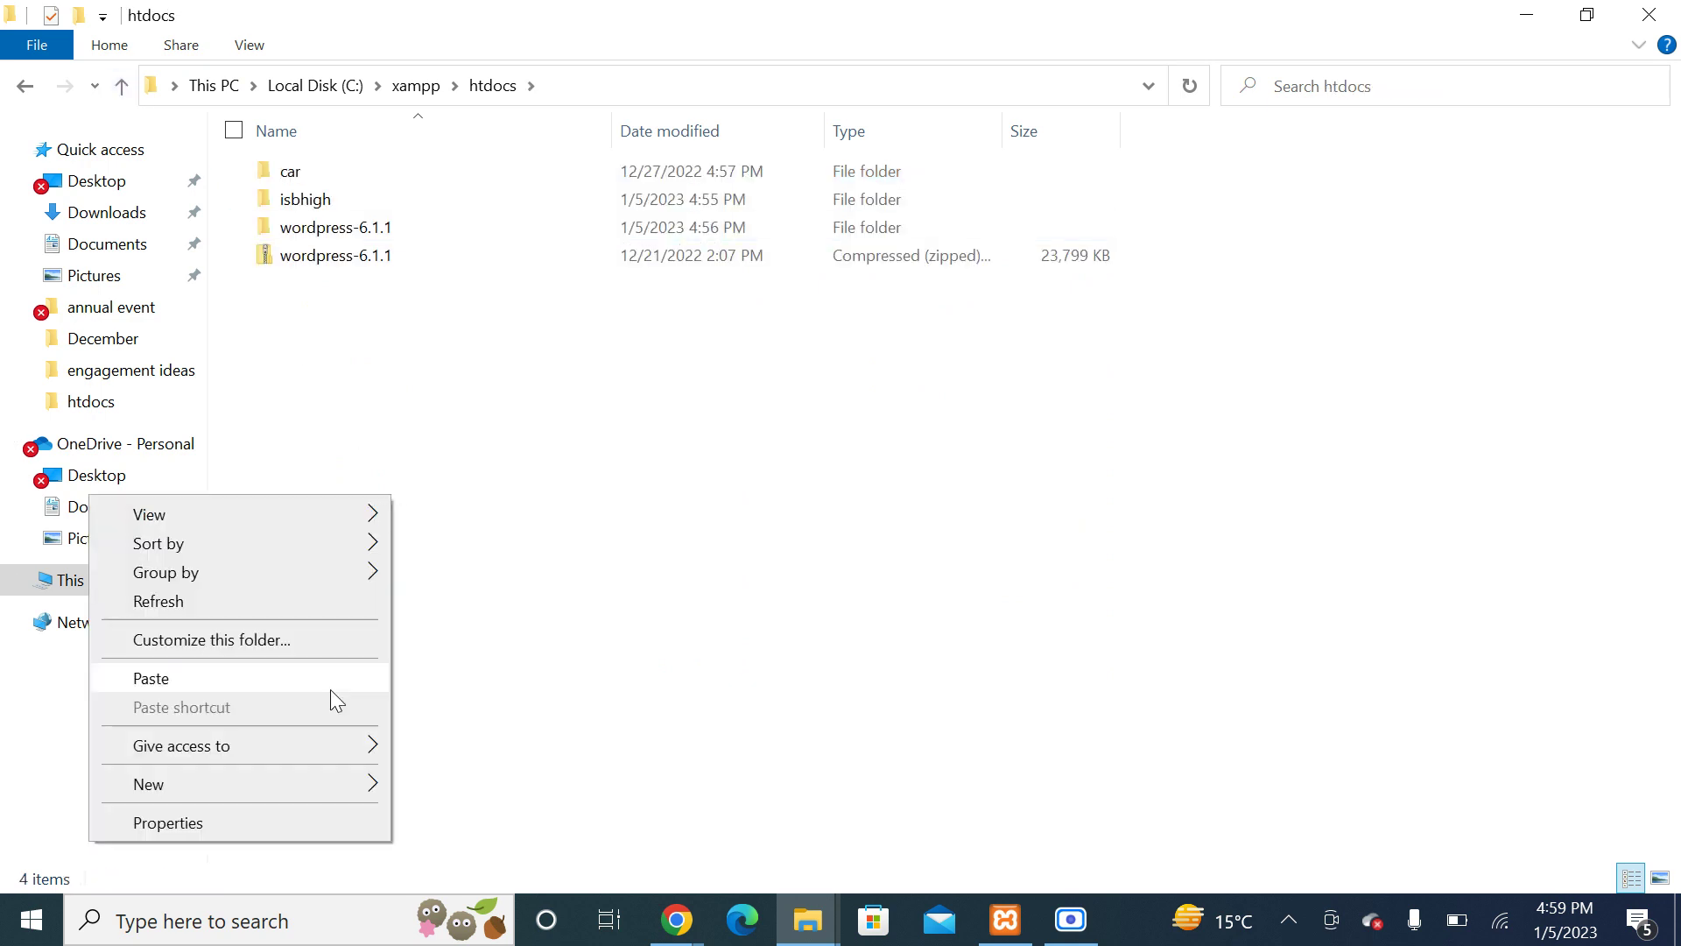
pyautogui.click(342, 680)
pyautogui.rightClick(454, 517)
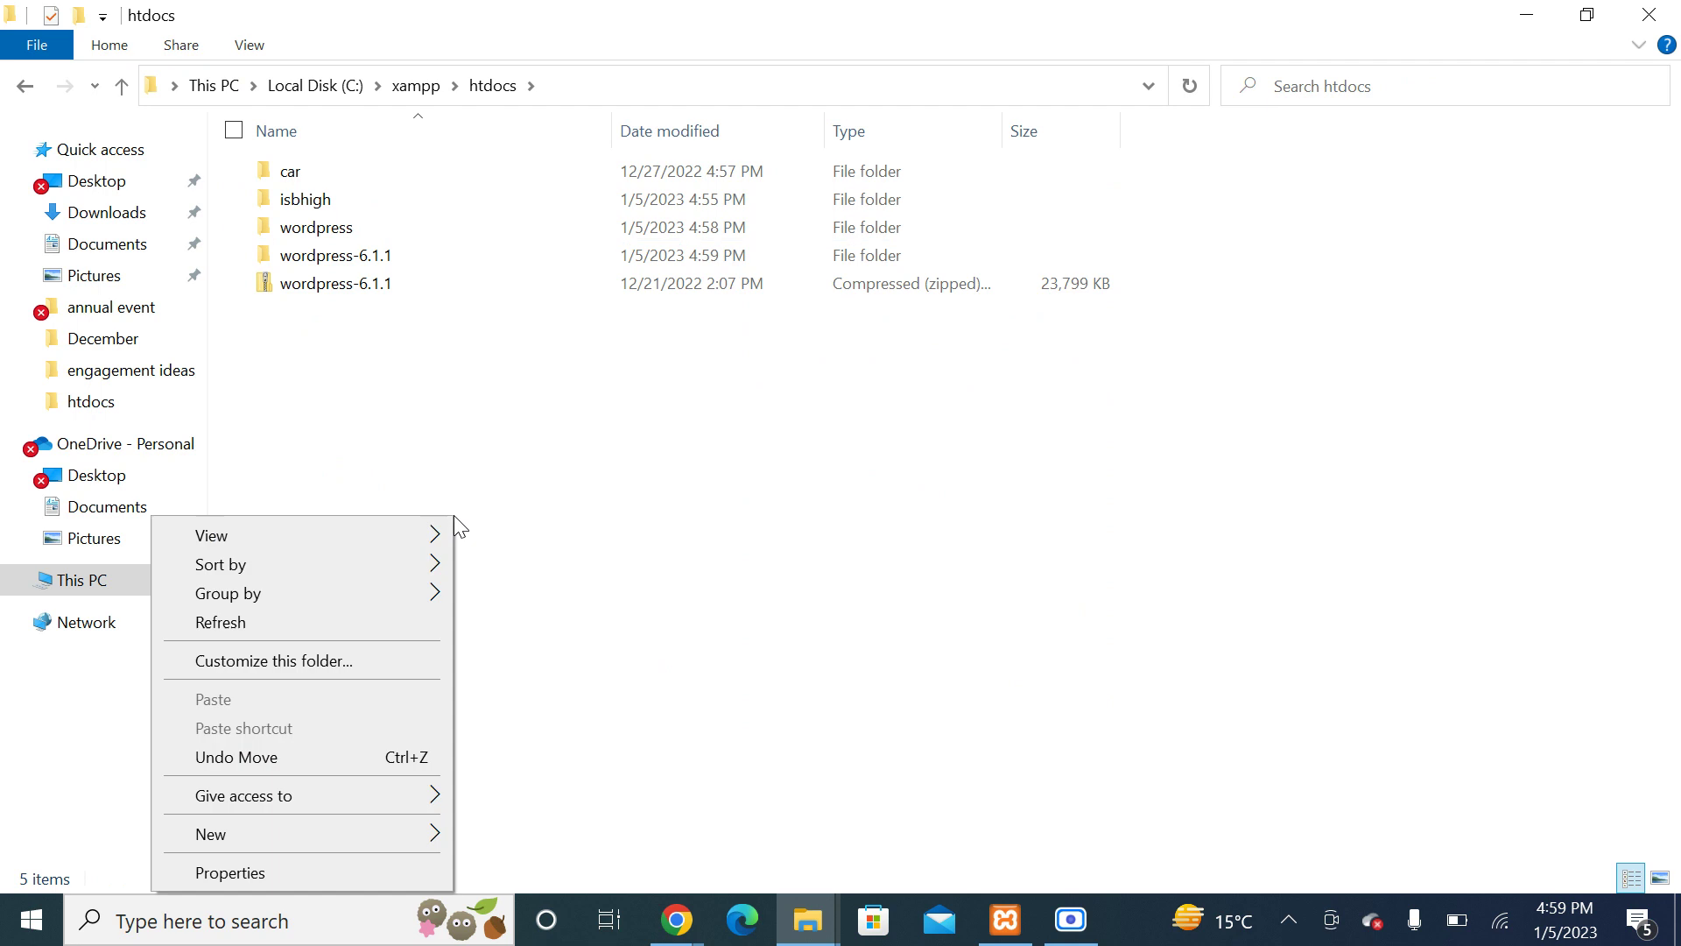
pyautogui.click(310, 623)
# Step: Confirm wordpress-6.1.1 is empty and permanently delete it, then check the moved wordpress folder
pyautogui.doubleClick(314, 228)
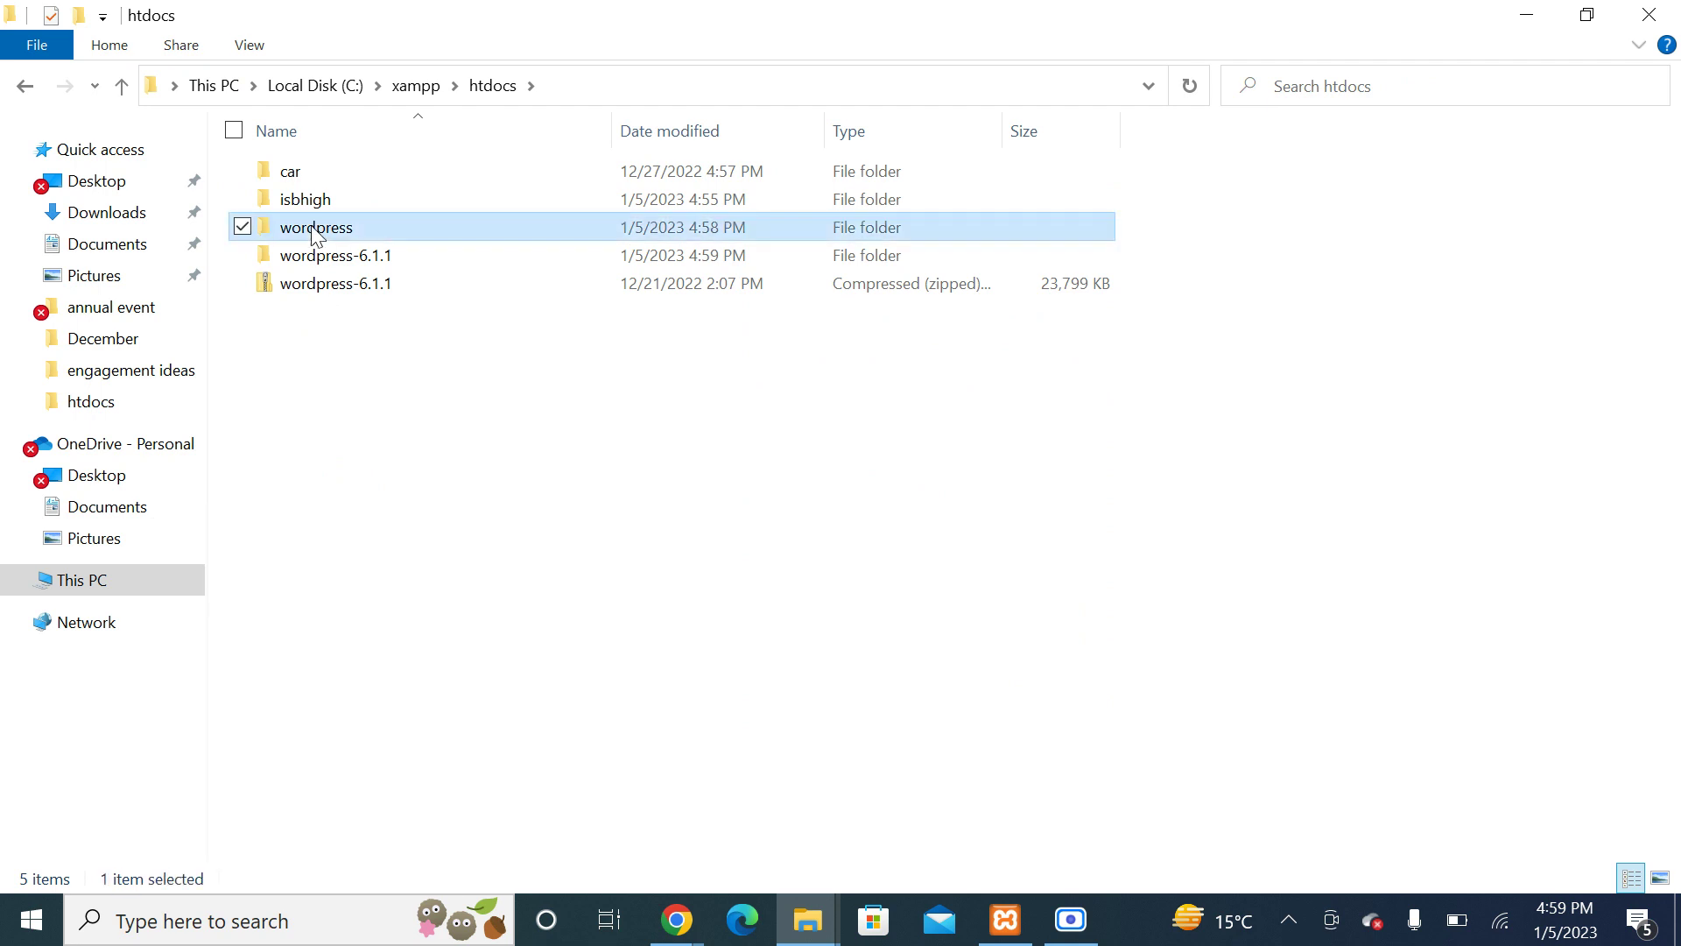
pyautogui.click(121, 85)
pyautogui.doubleClick(303, 256)
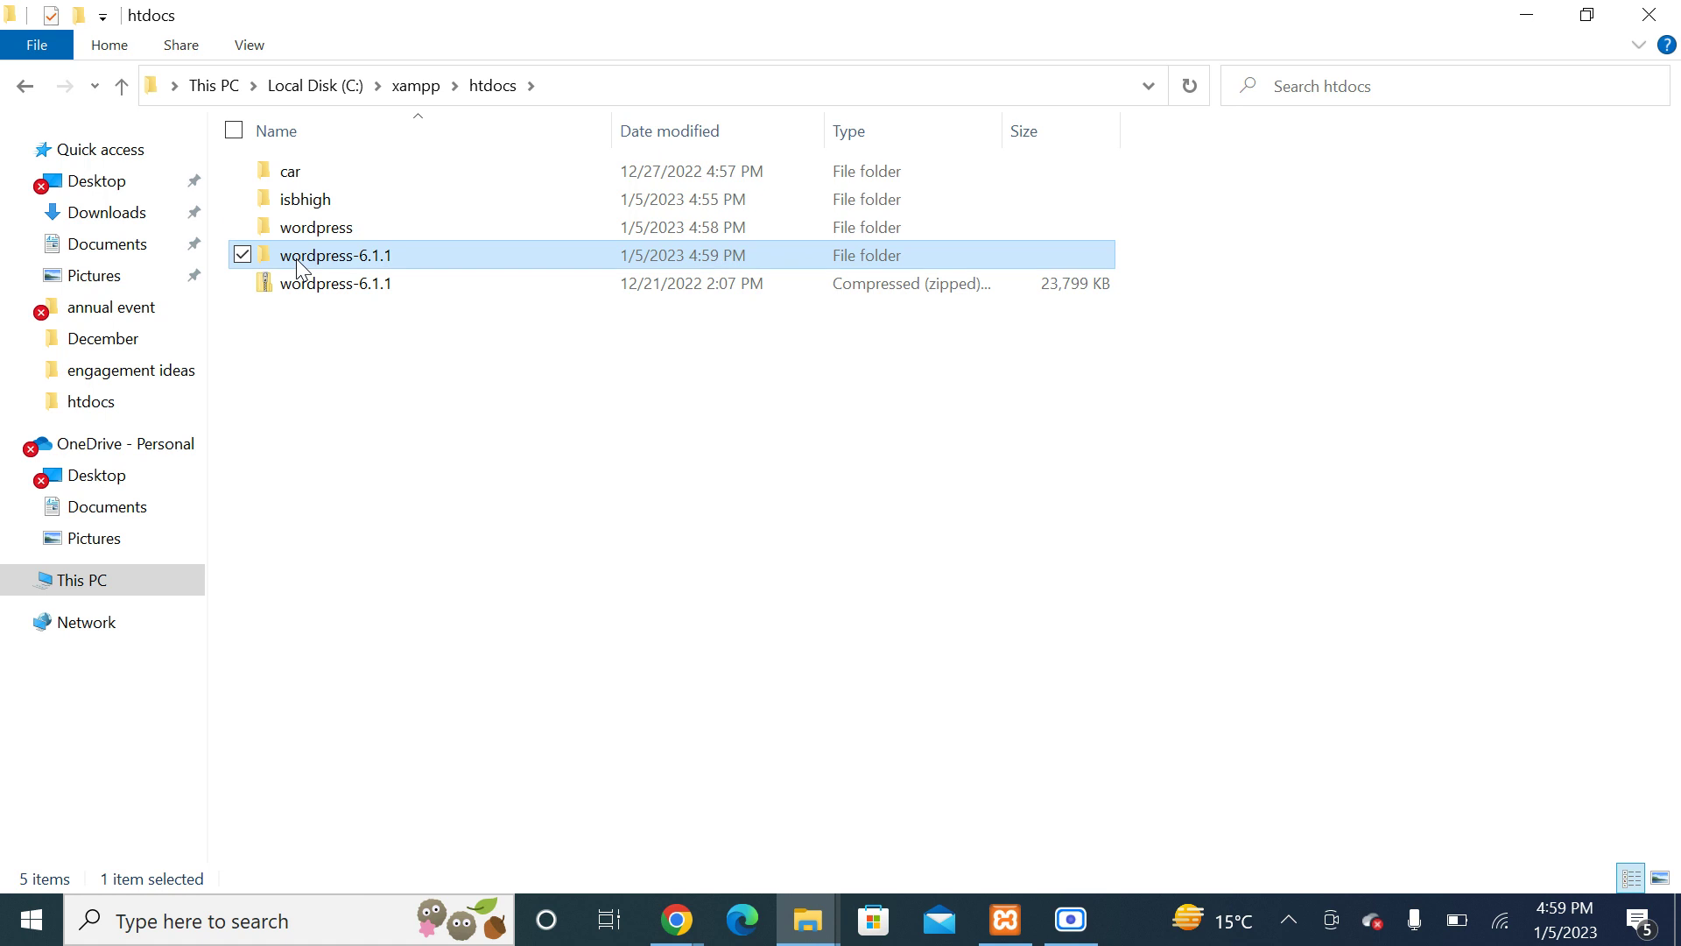
pyautogui.click(125, 86)
pyautogui.hotkey('shift', 'Delete')
pyautogui.click(926, 544)
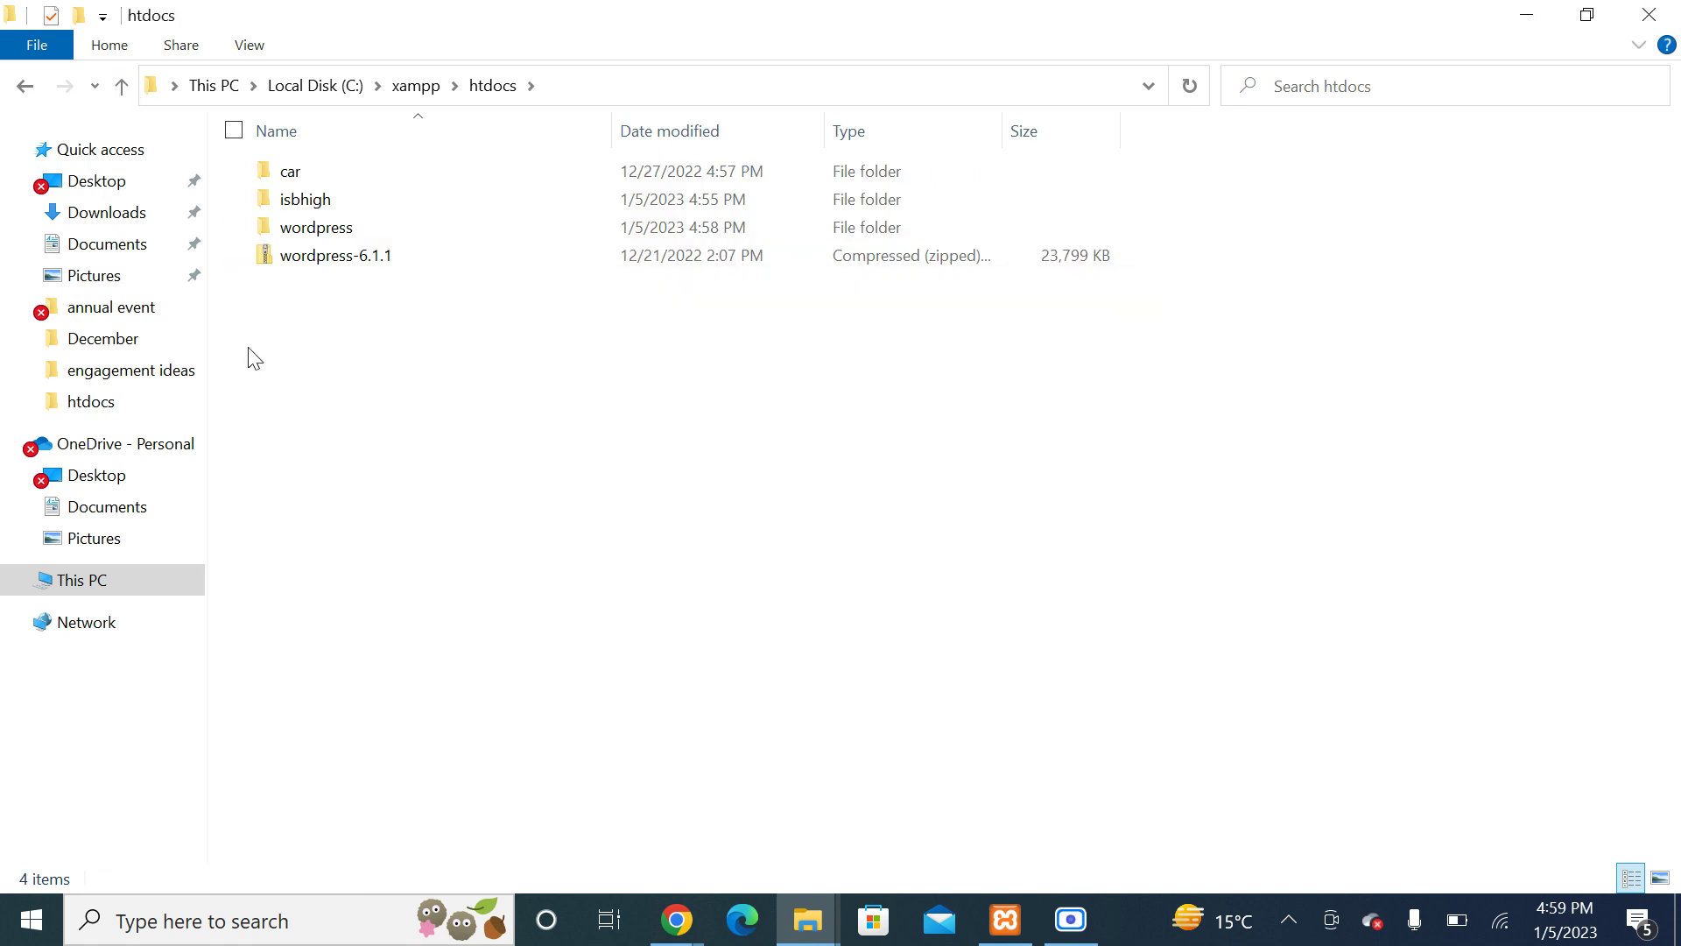
pyautogui.doubleClick(322, 231)
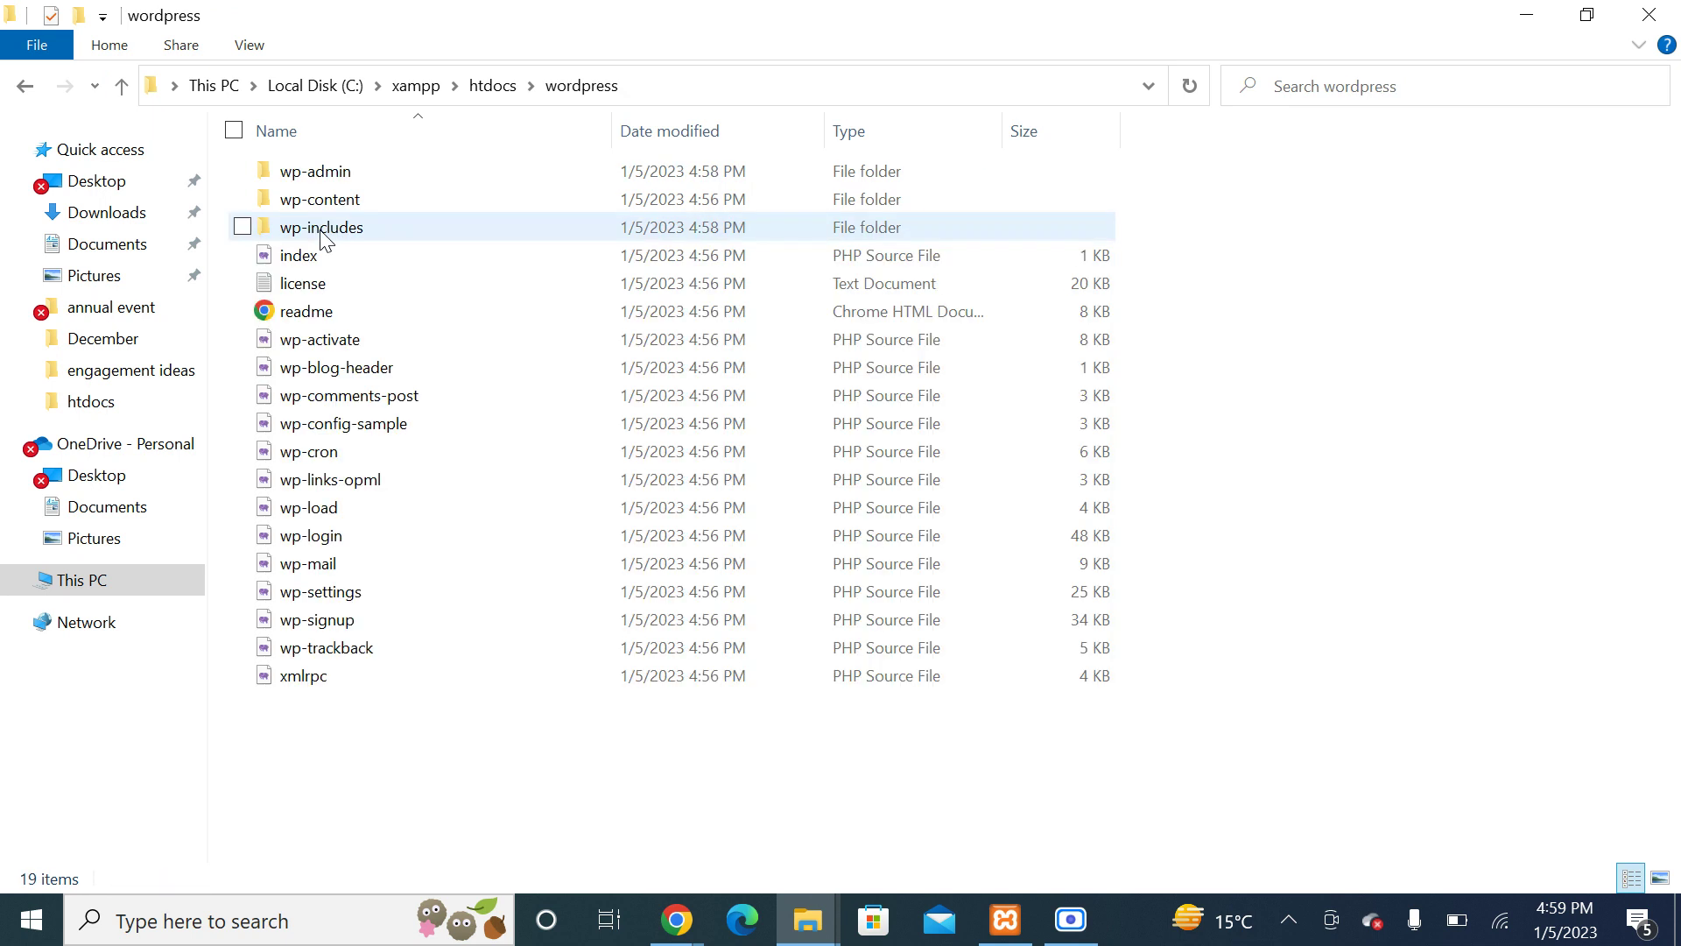
pyautogui.click(123, 86)
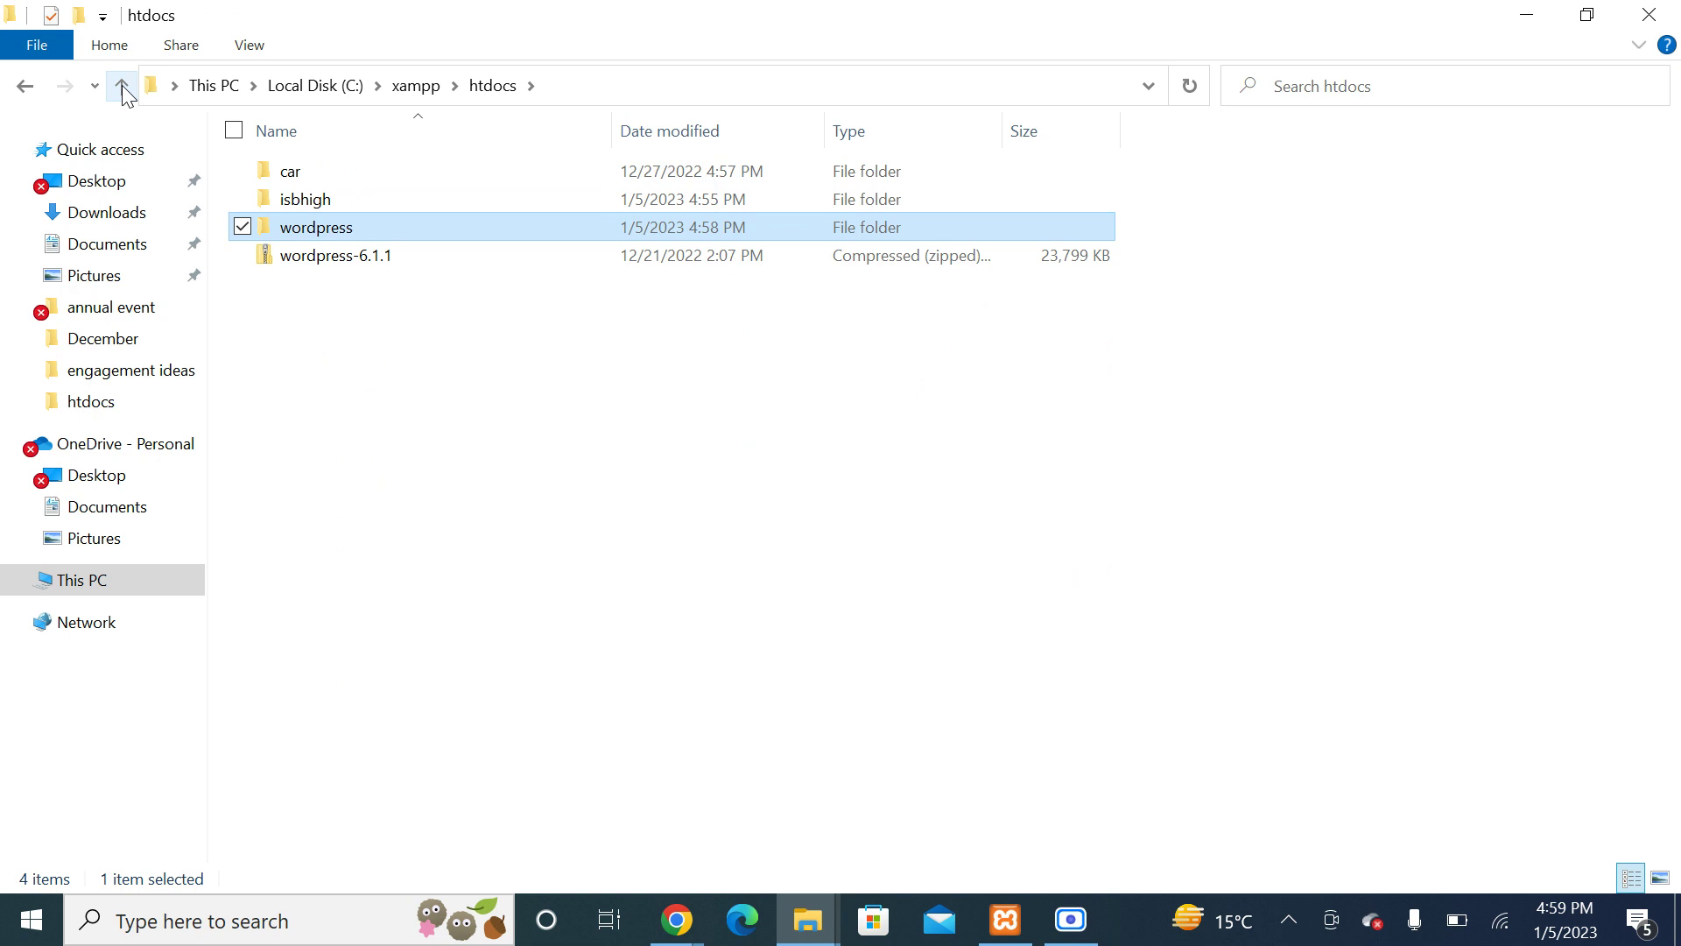
# Step: Rename the htdocs wordpress folder to 'burgerking' and refresh the listing
pyautogui.rightClick(352, 227)
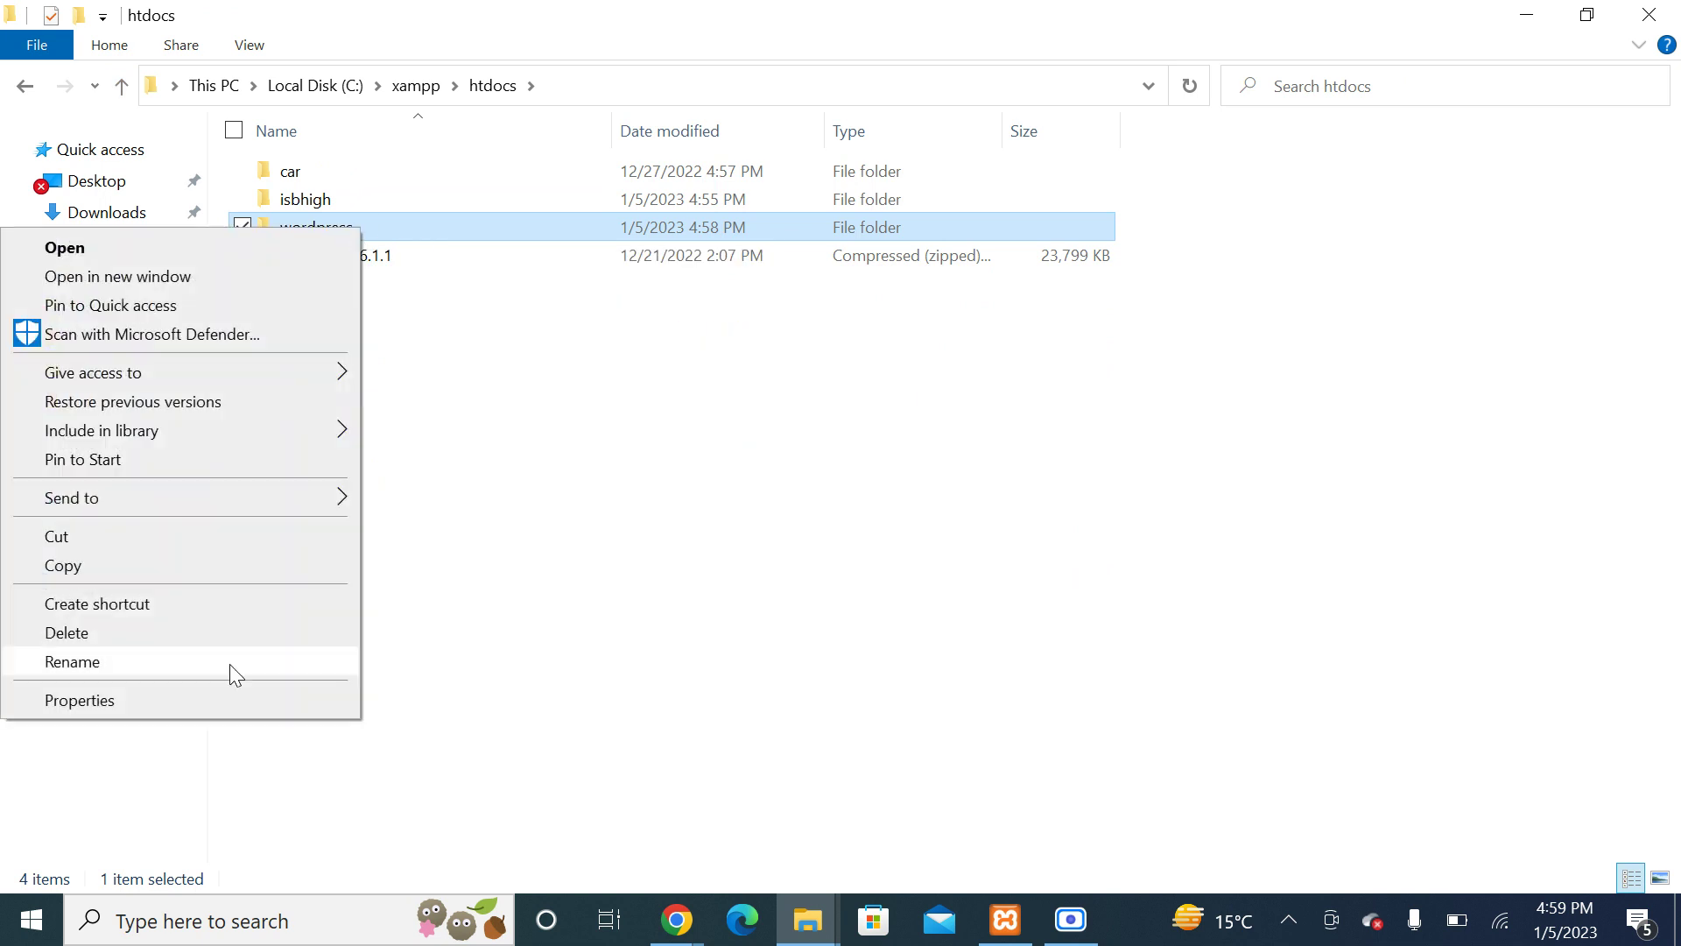
pyautogui.click(231, 664)
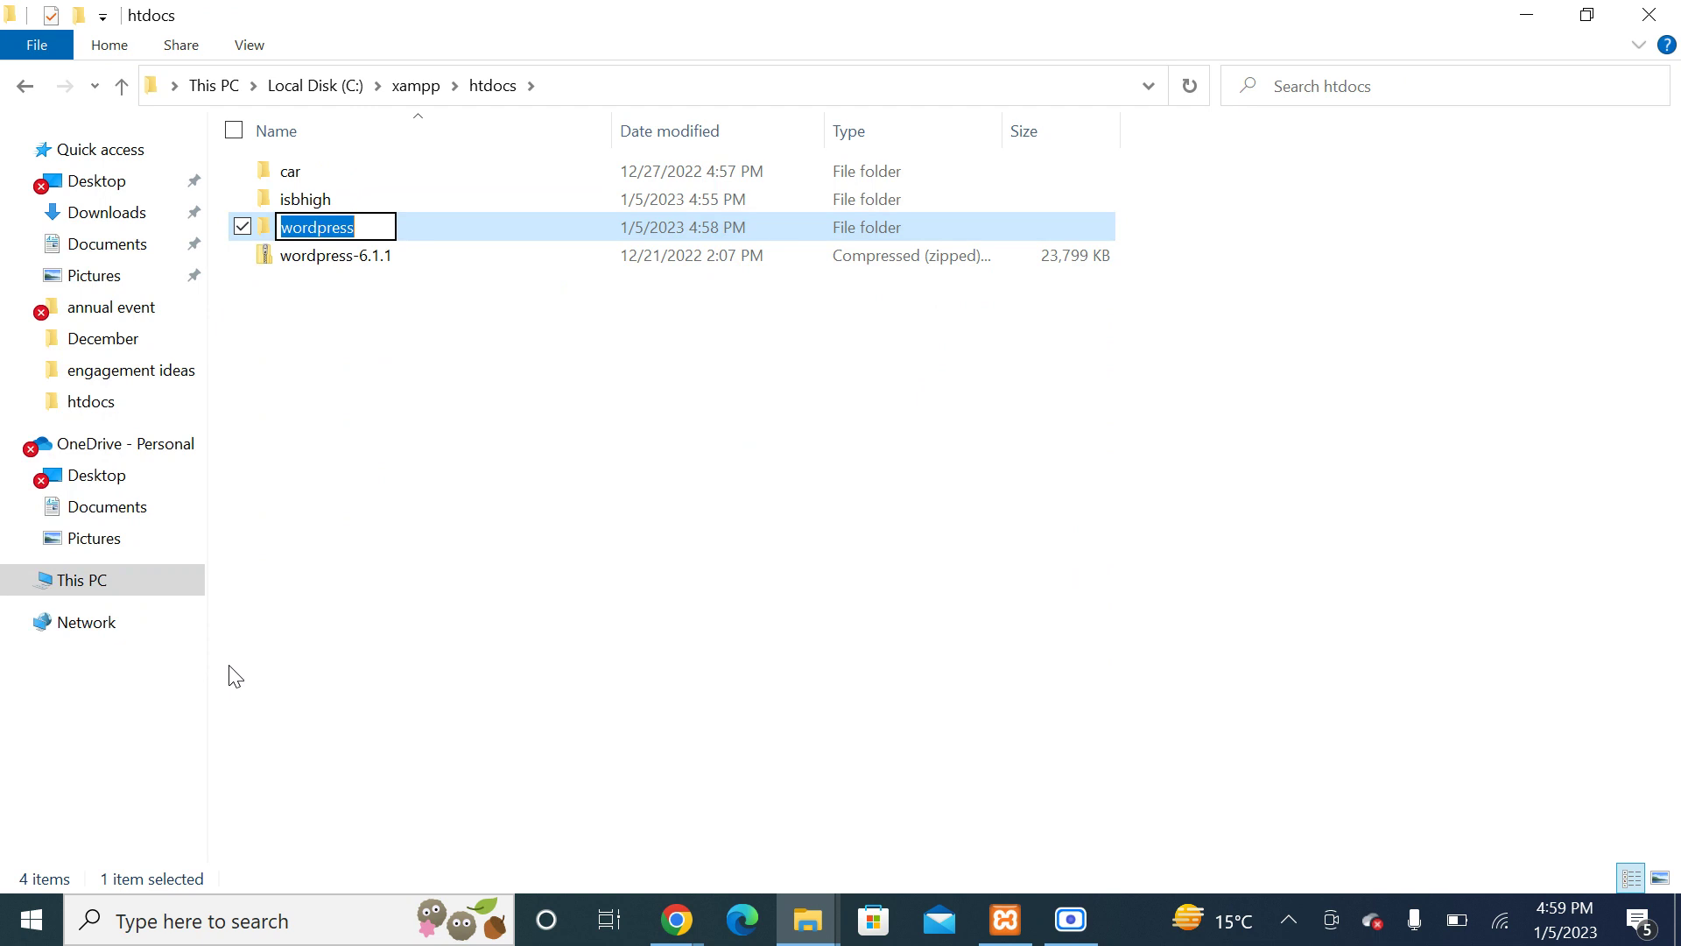
pyautogui.write('burg')
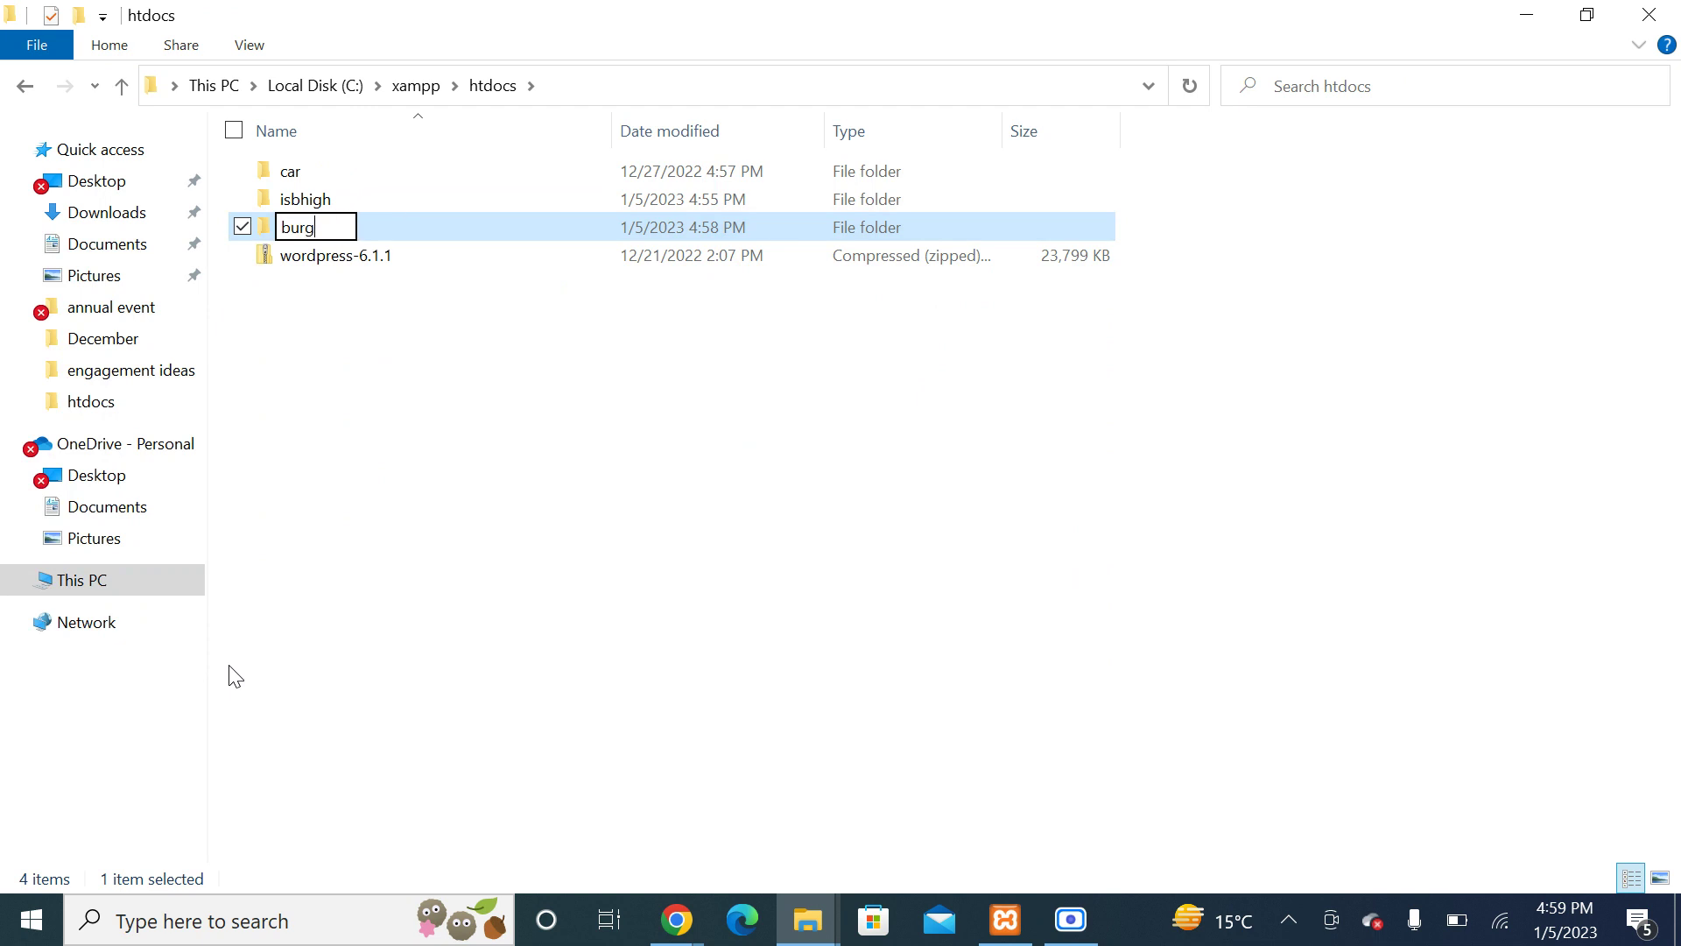
pyautogui.write('erking')
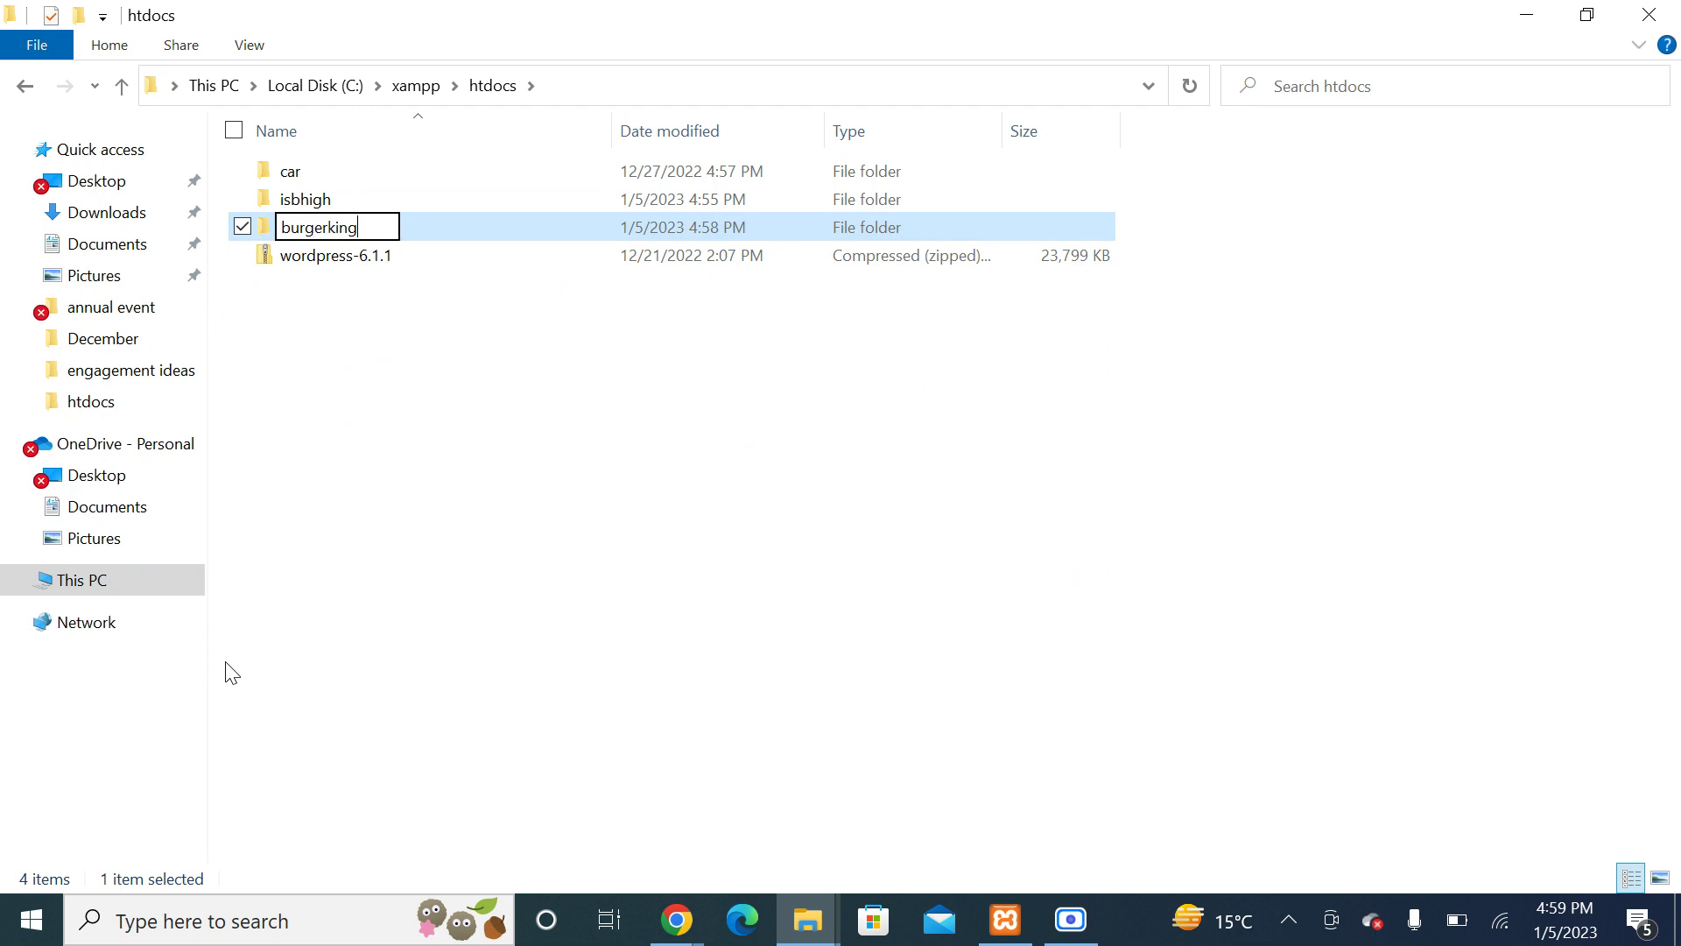
pyautogui.press('Return')
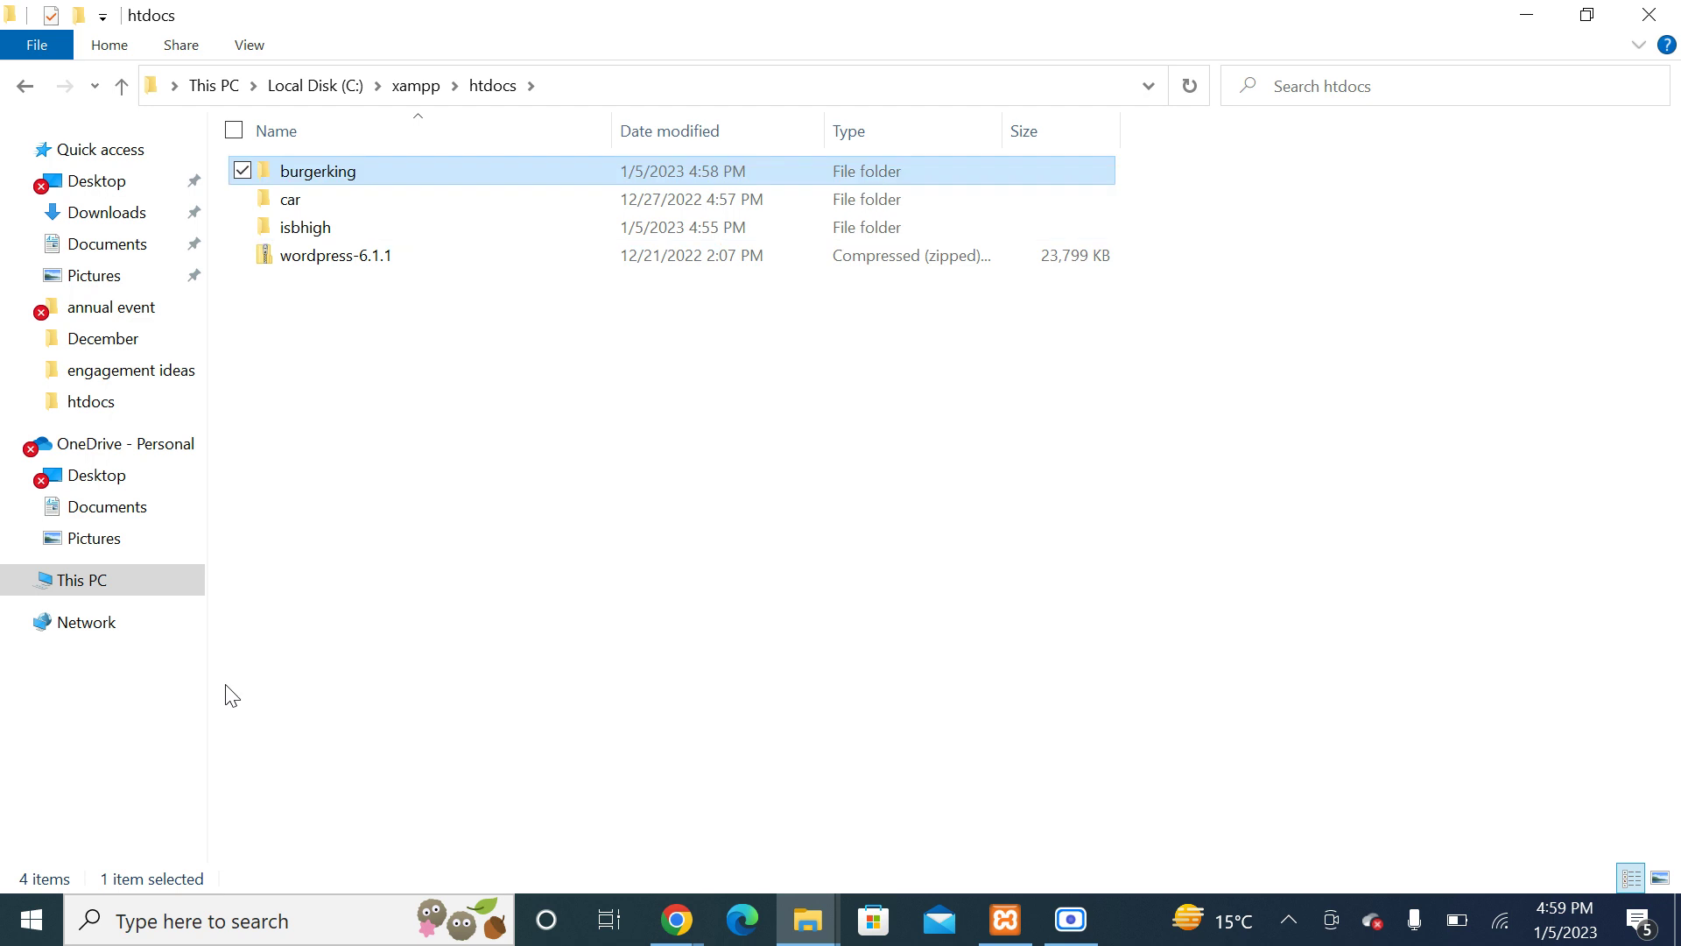
pyautogui.rightClick(492, 464)
pyautogui.click(340, 566)
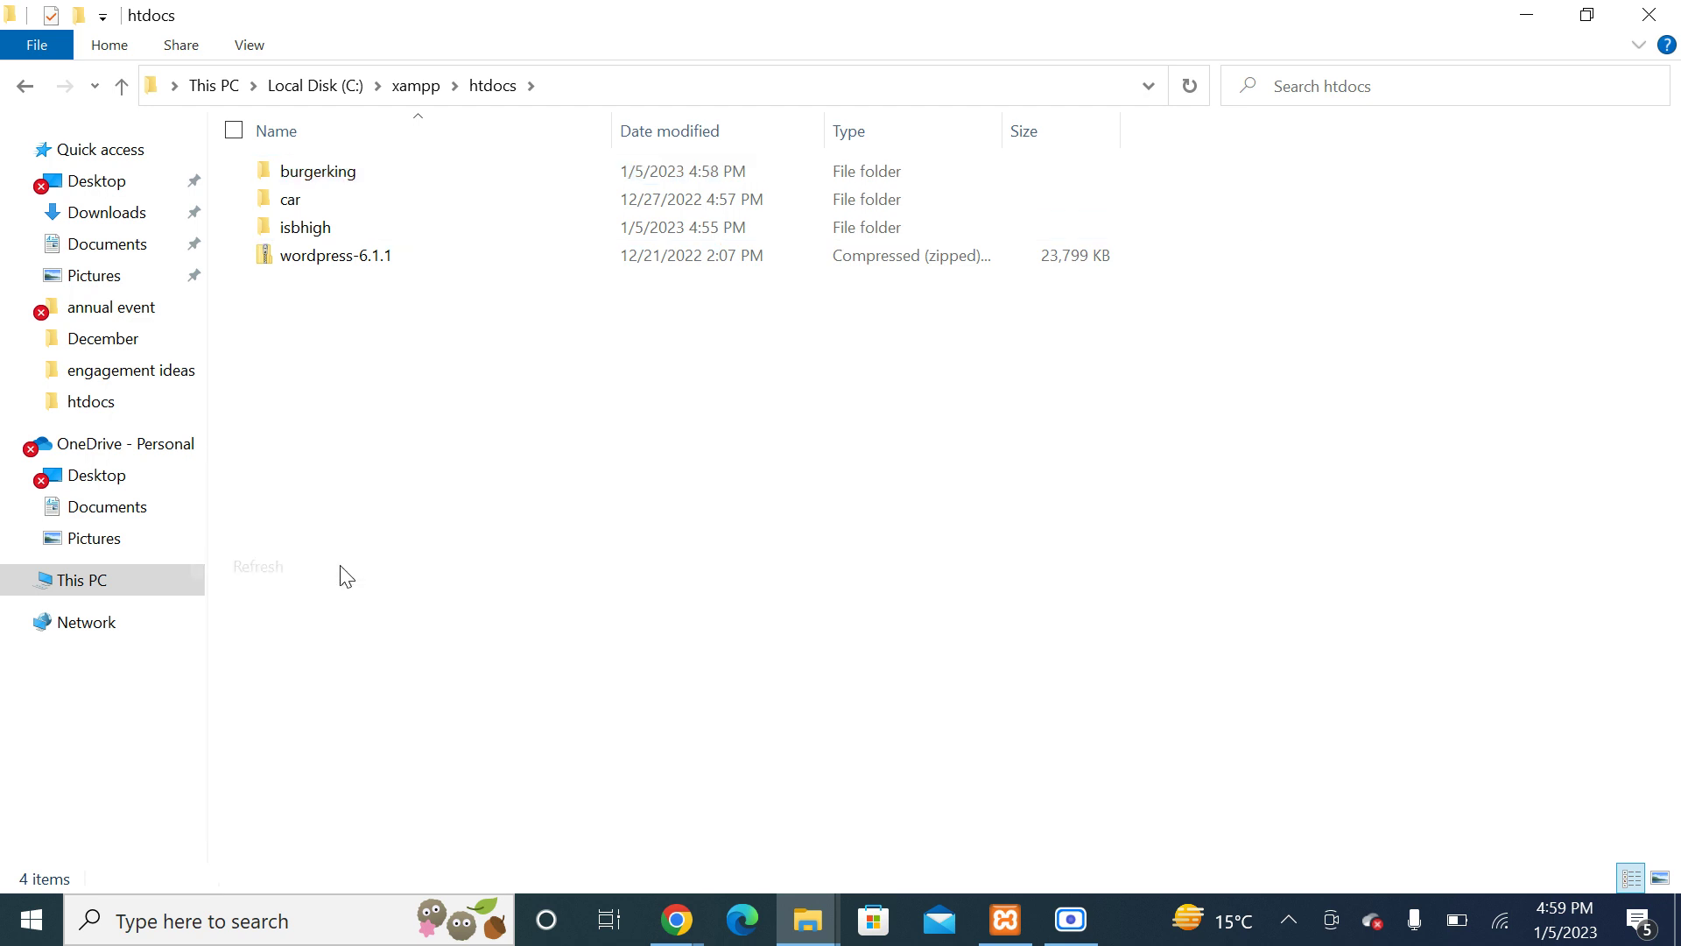
# Step: Open localhost/burgerking from XAMPP's Apache Admin listing to start WordPress setup
pyautogui.click(1632, 21)
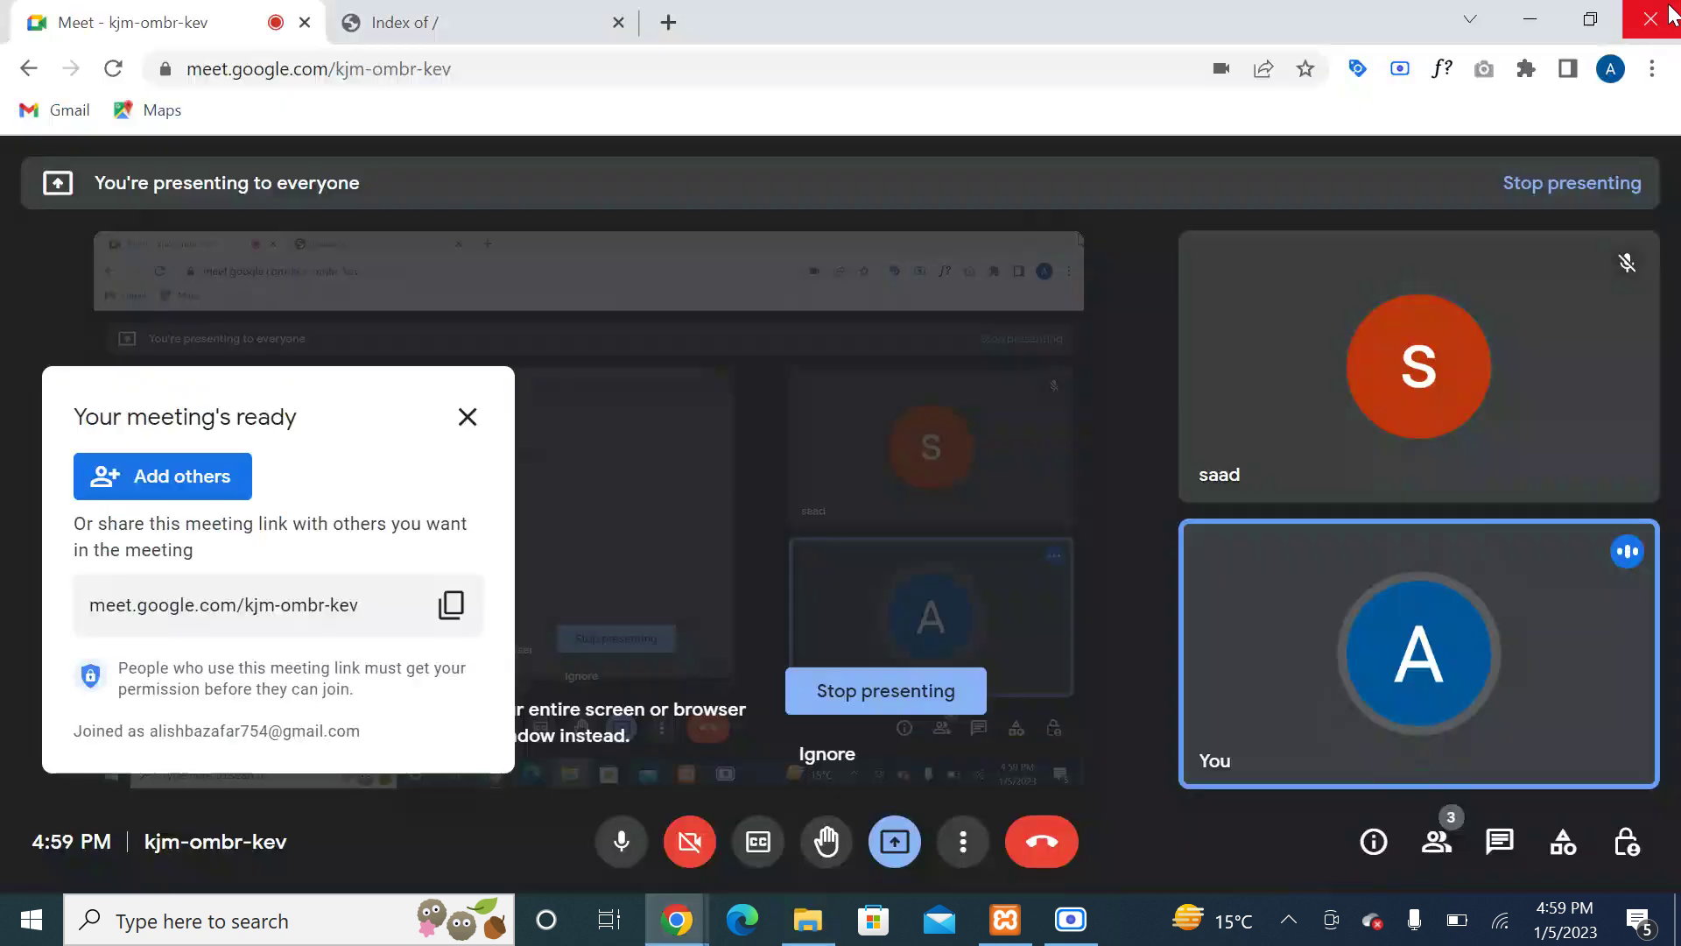
pyautogui.click(455, 16)
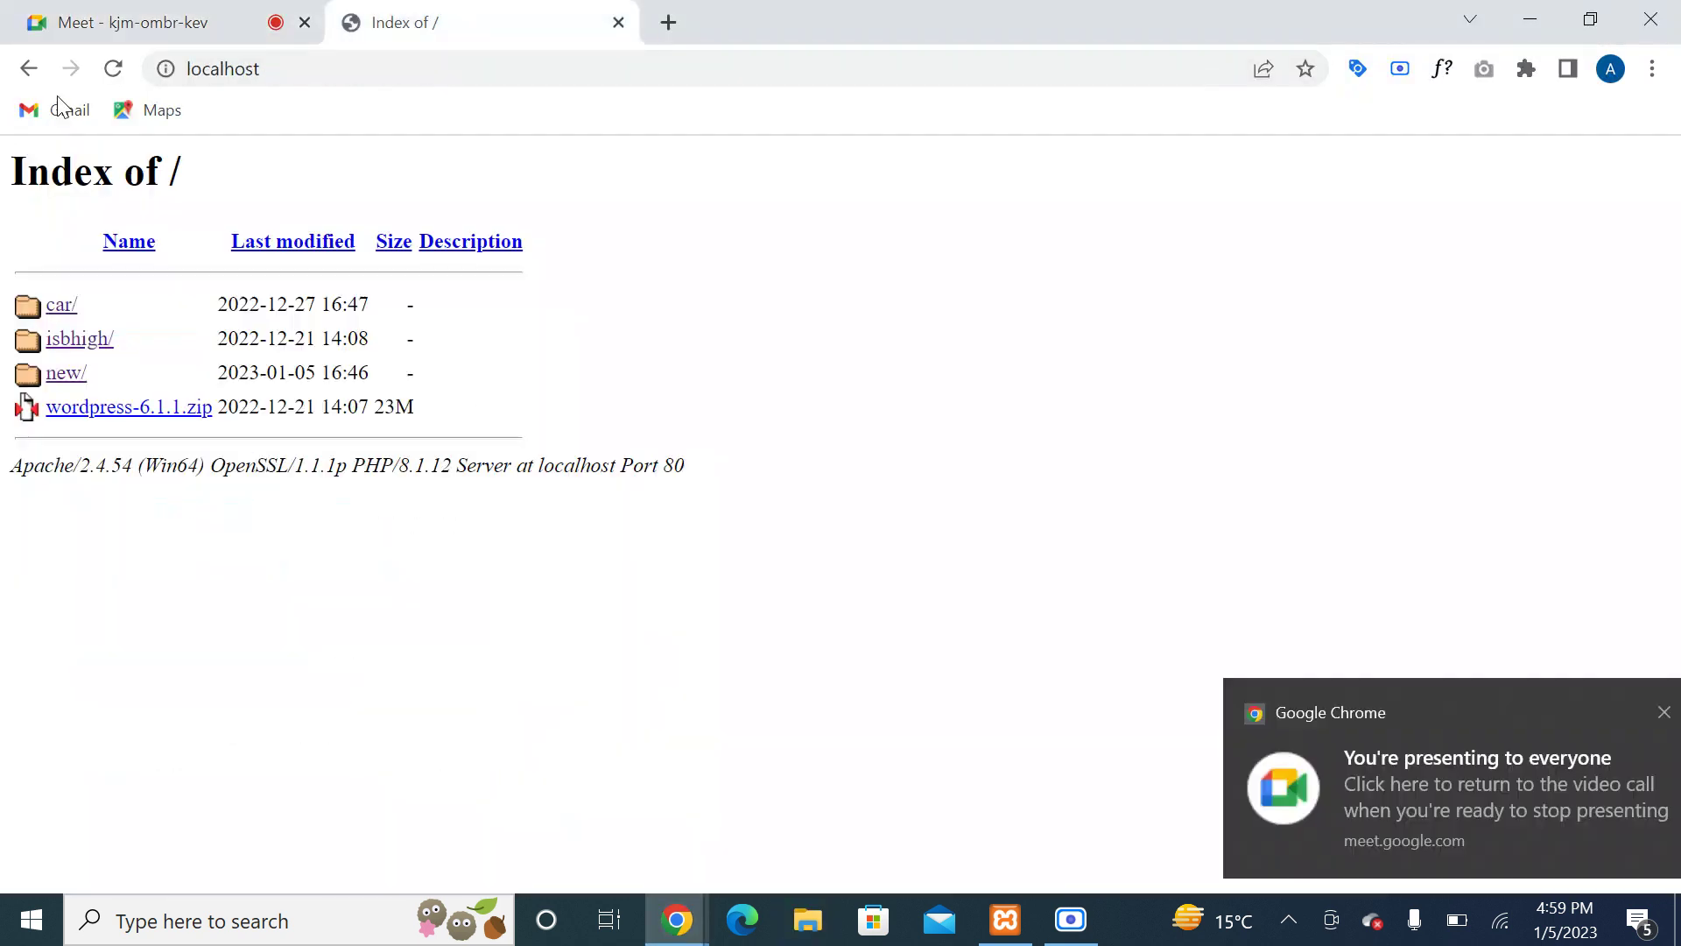
pyautogui.click(112, 75)
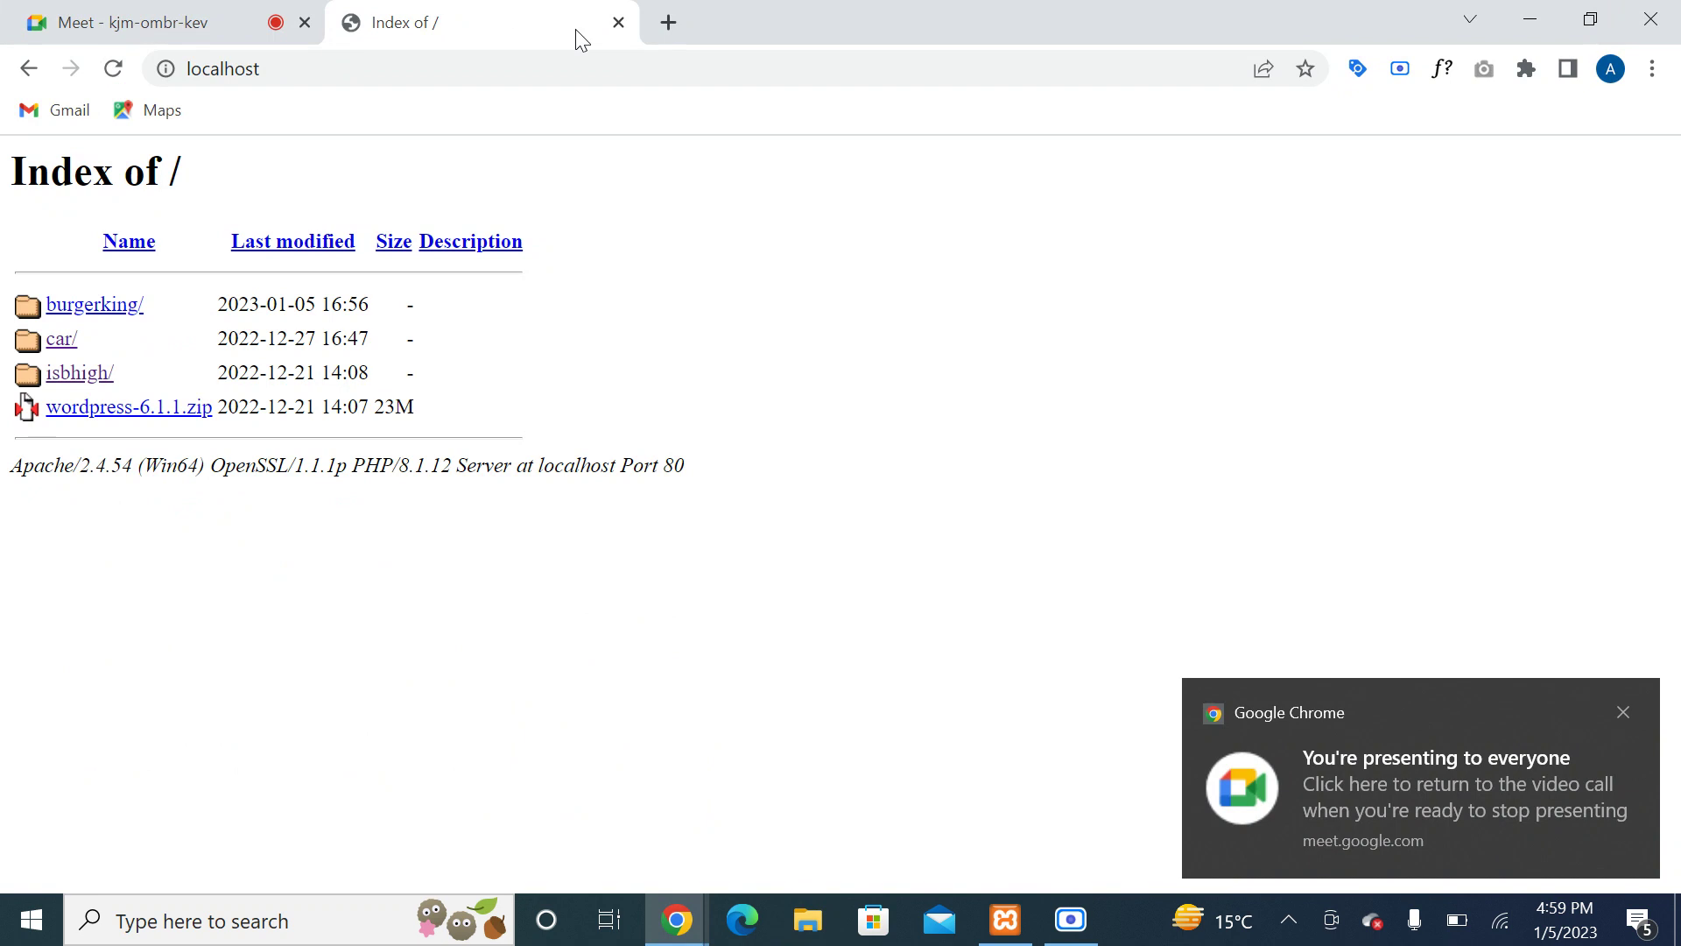
pyautogui.click(619, 23)
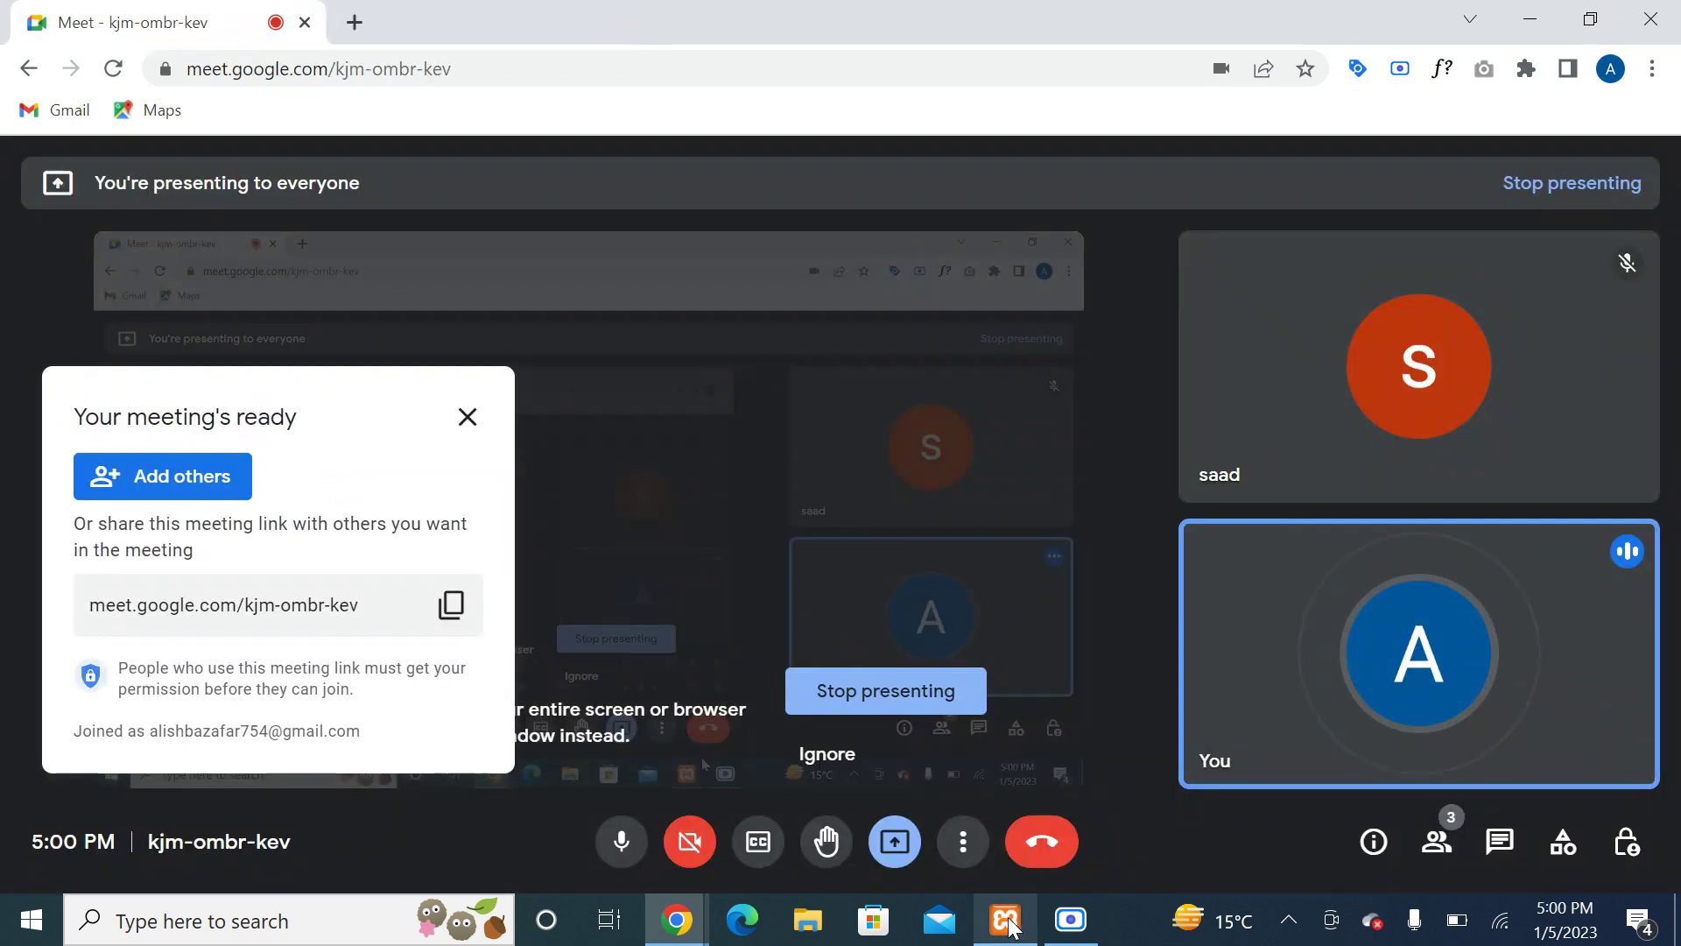
pyautogui.click(1005, 920)
pyautogui.click(535, 149)
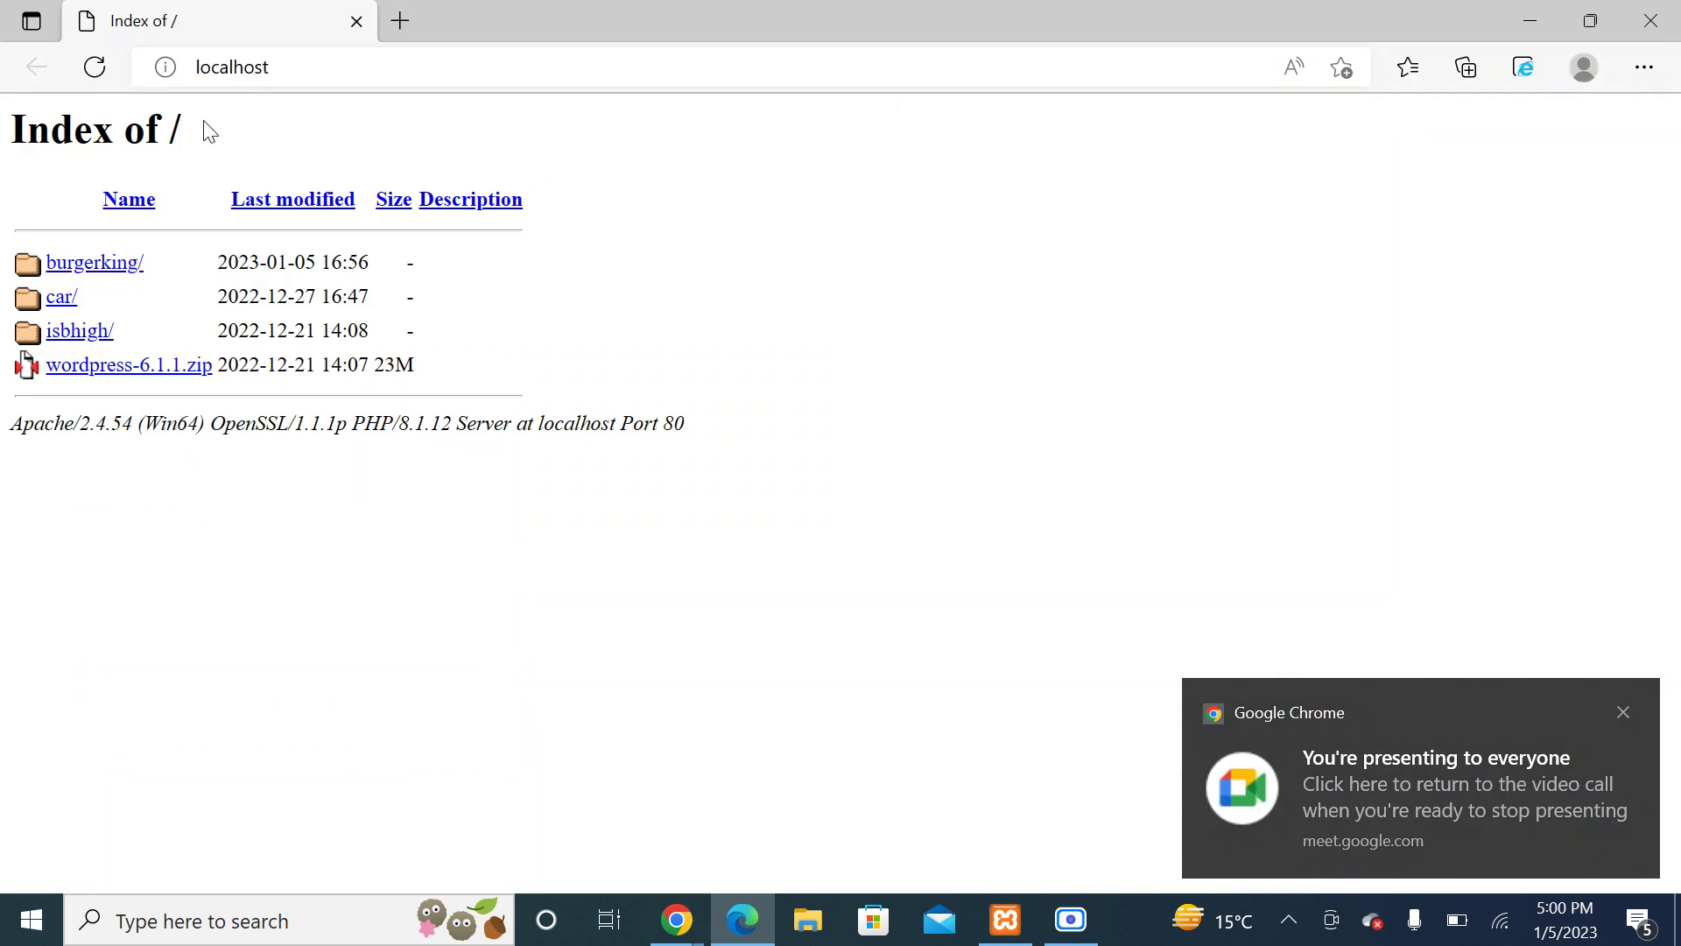
pyautogui.click(97, 279)
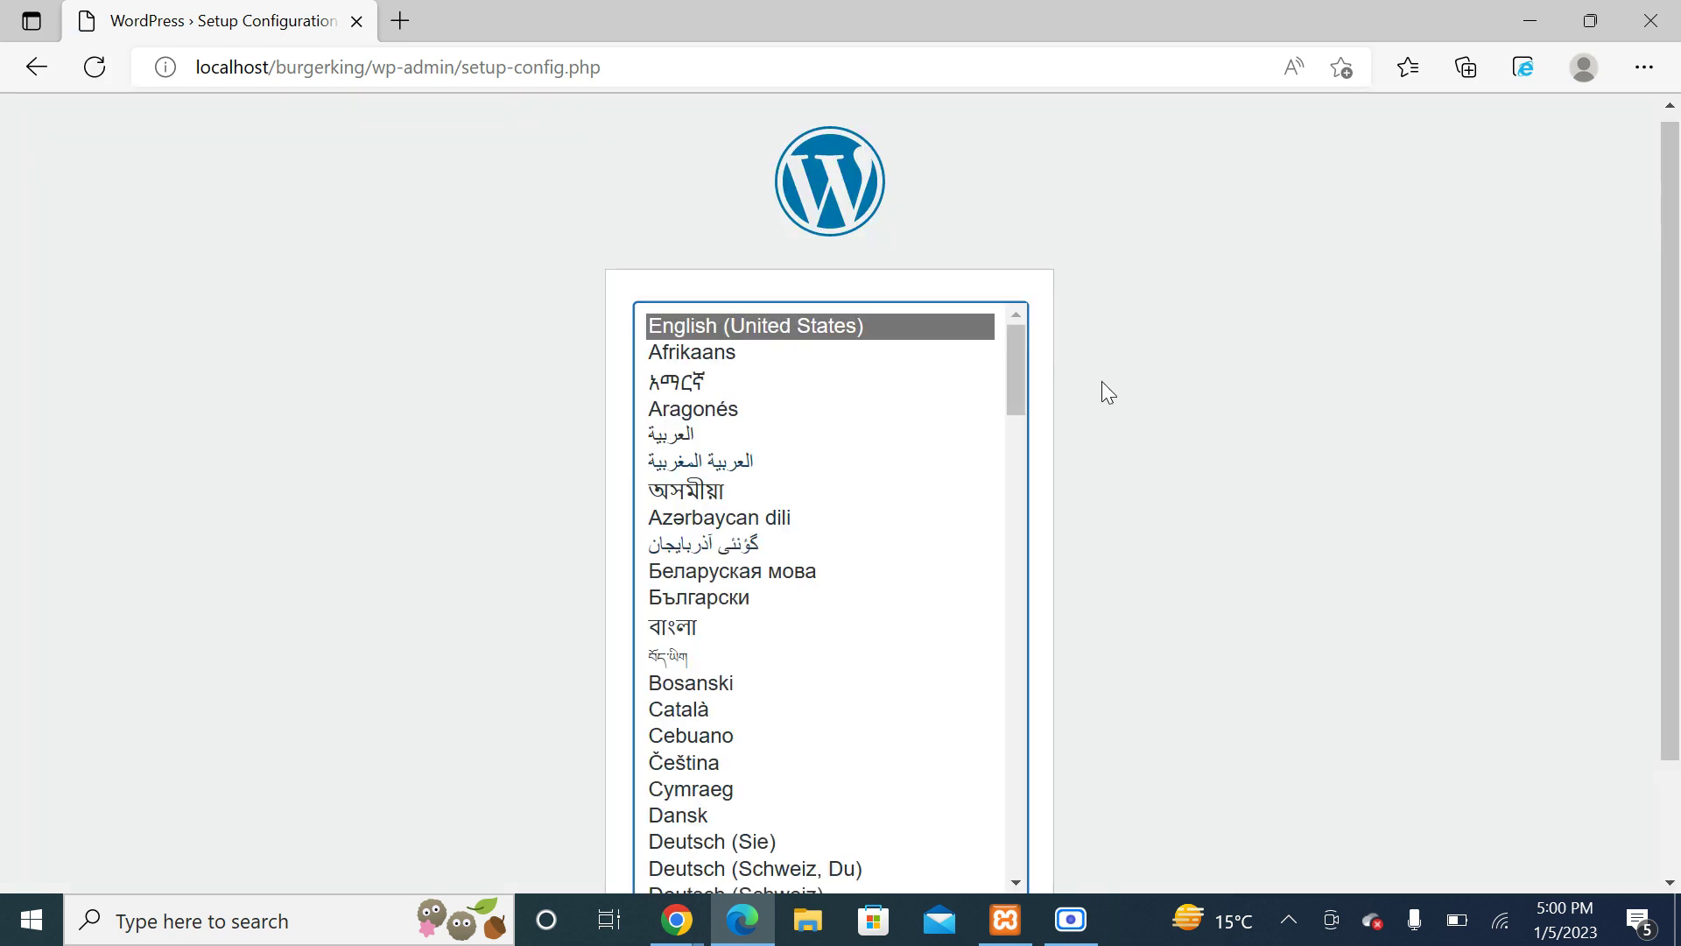
# Step: Continue with English (United States), then proceed past the welcome page with Let's go!
pyautogui.moveTo(1675, 302); pyautogui.dragTo(1673, 401)
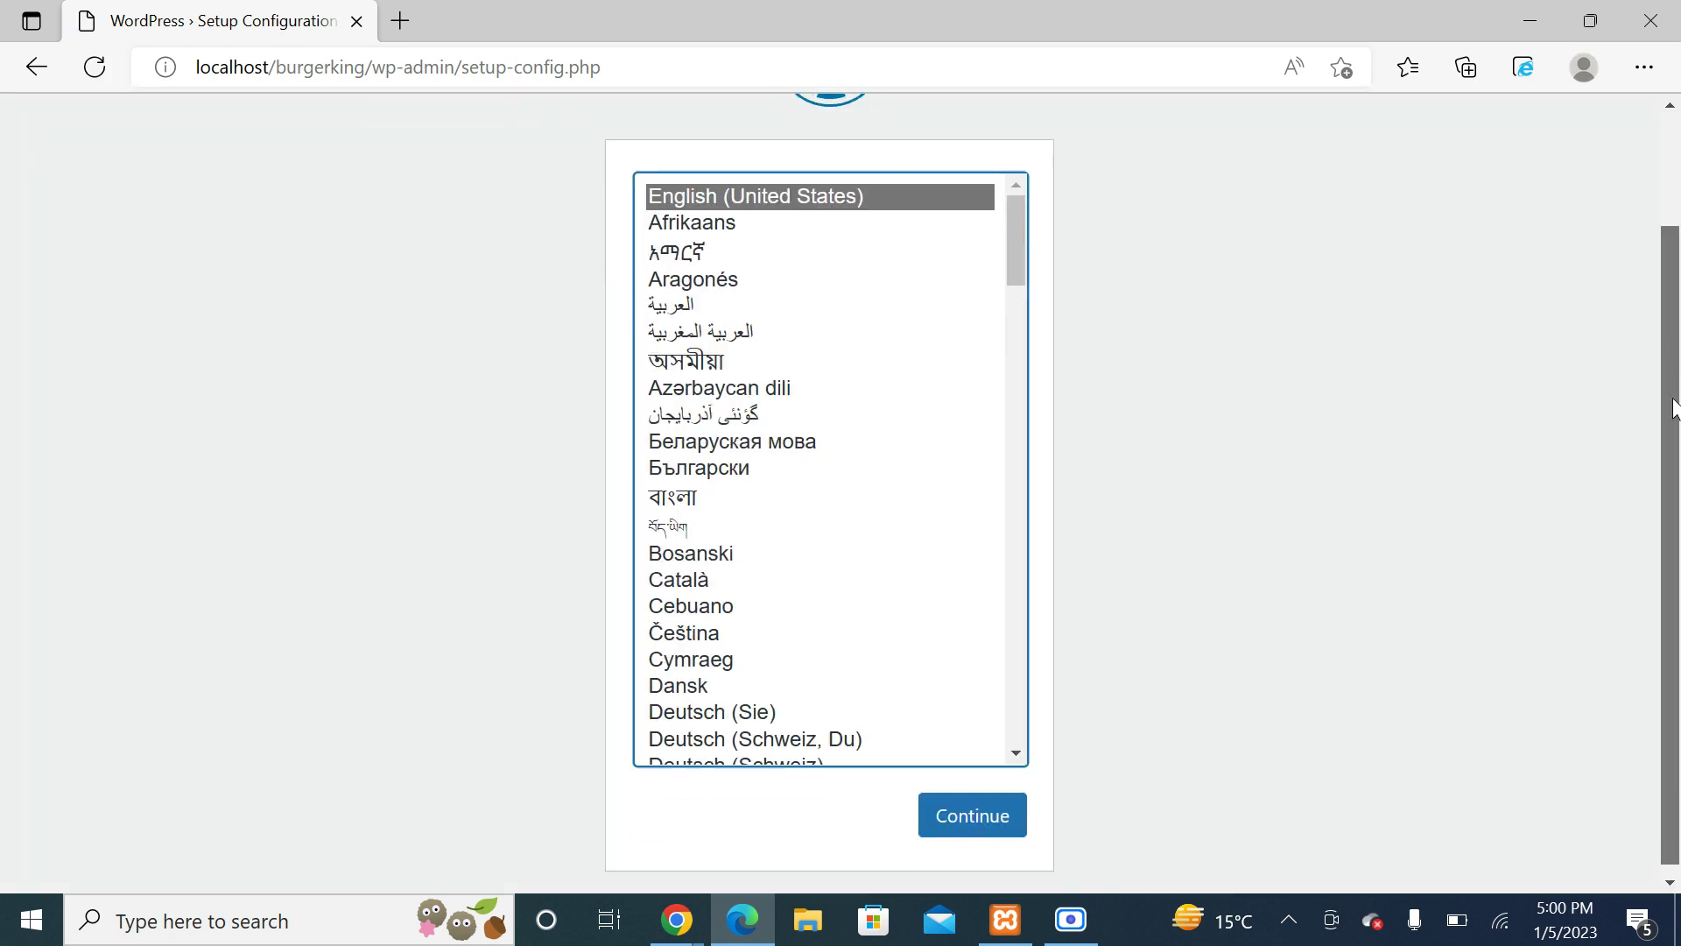
pyautogui.click(970, 817)
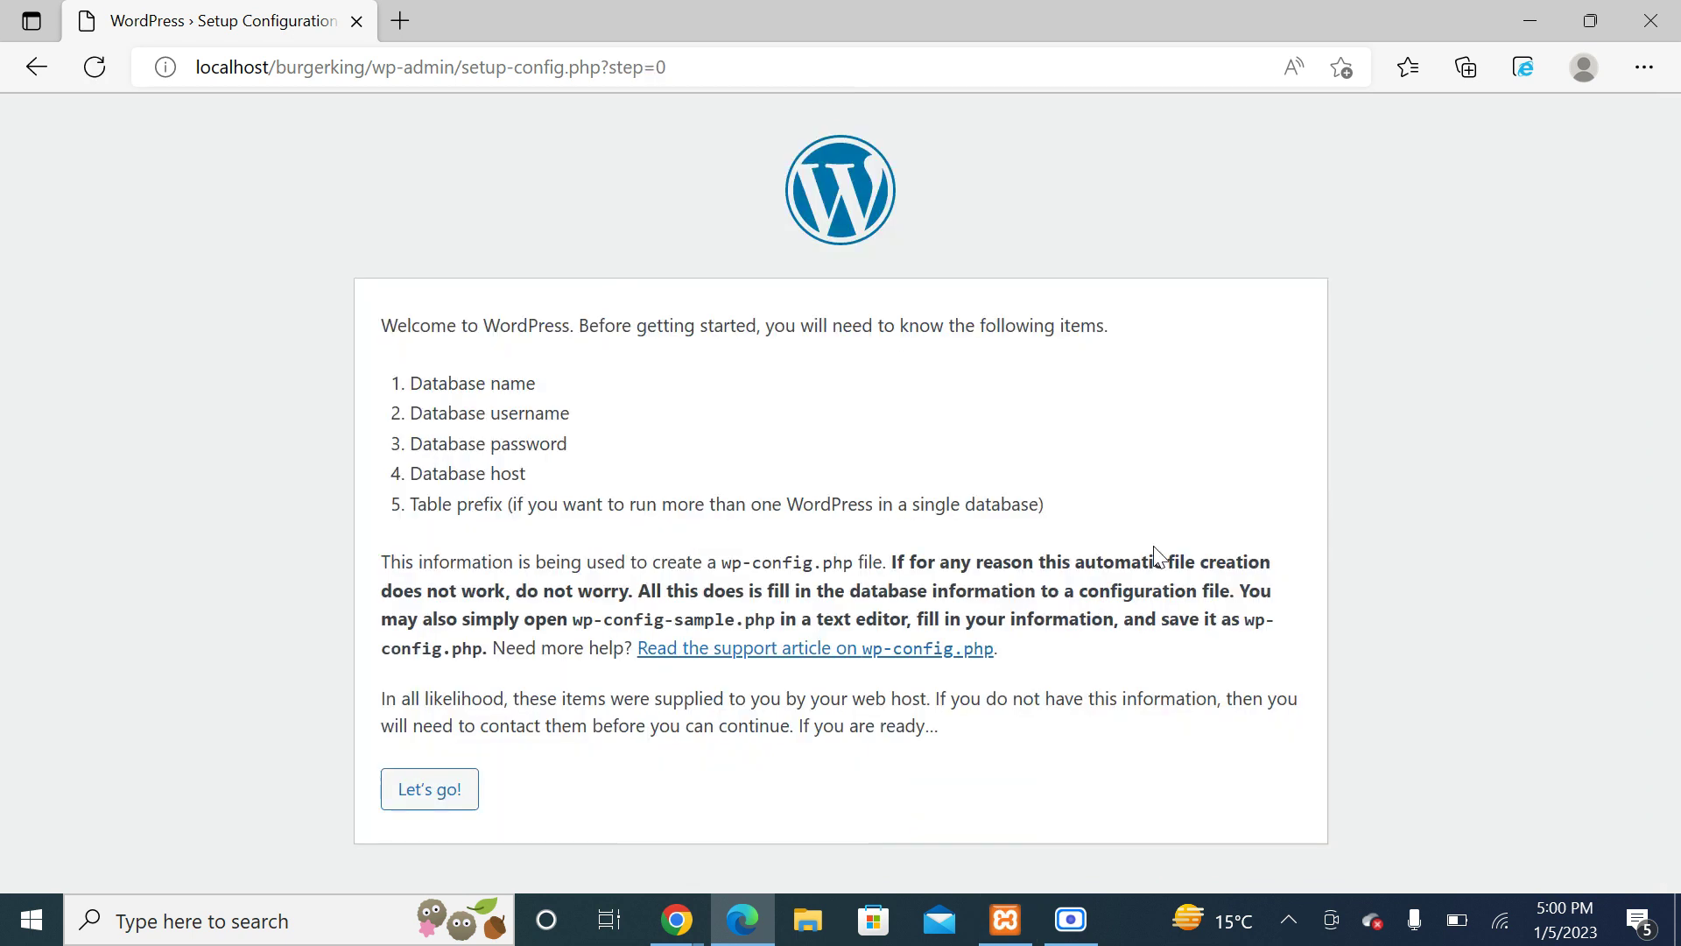
pyautogui.moveTo(387, 325); pyautogui.dragTo(1118, 334)
pyautogui.click(651, 435)
pyautogui.click(432, 796)
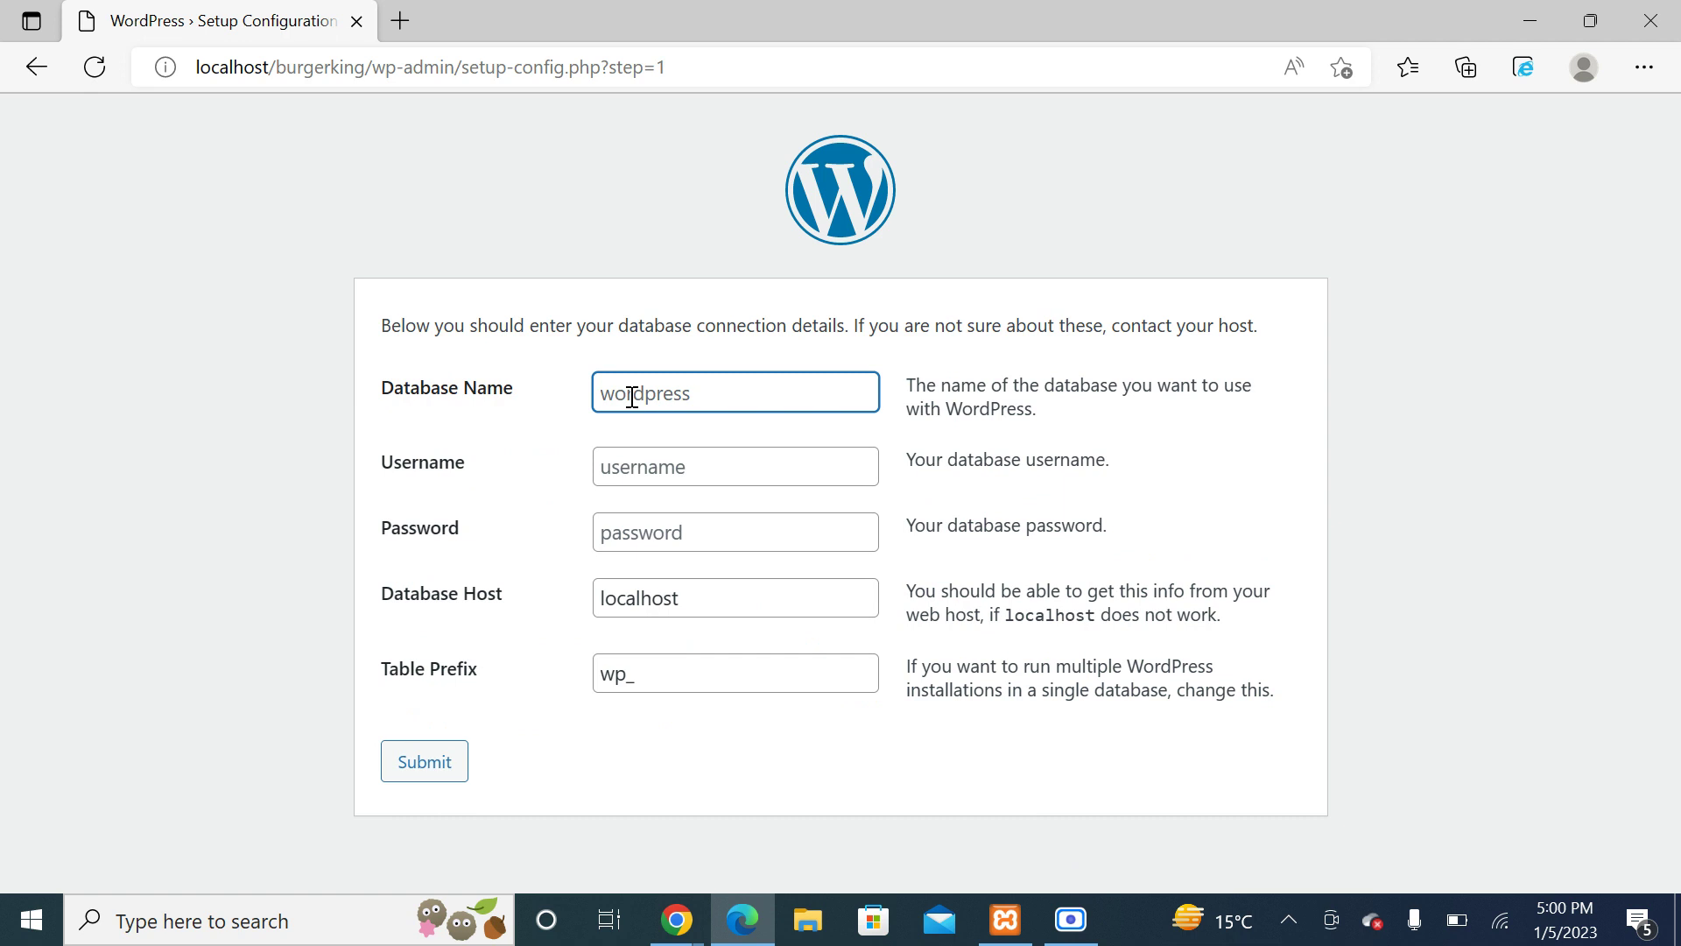
# Step: Open phpMyAdmin's Databases tab from XAMPP's MySQL Admin
pyautogui.click(1005, 920)
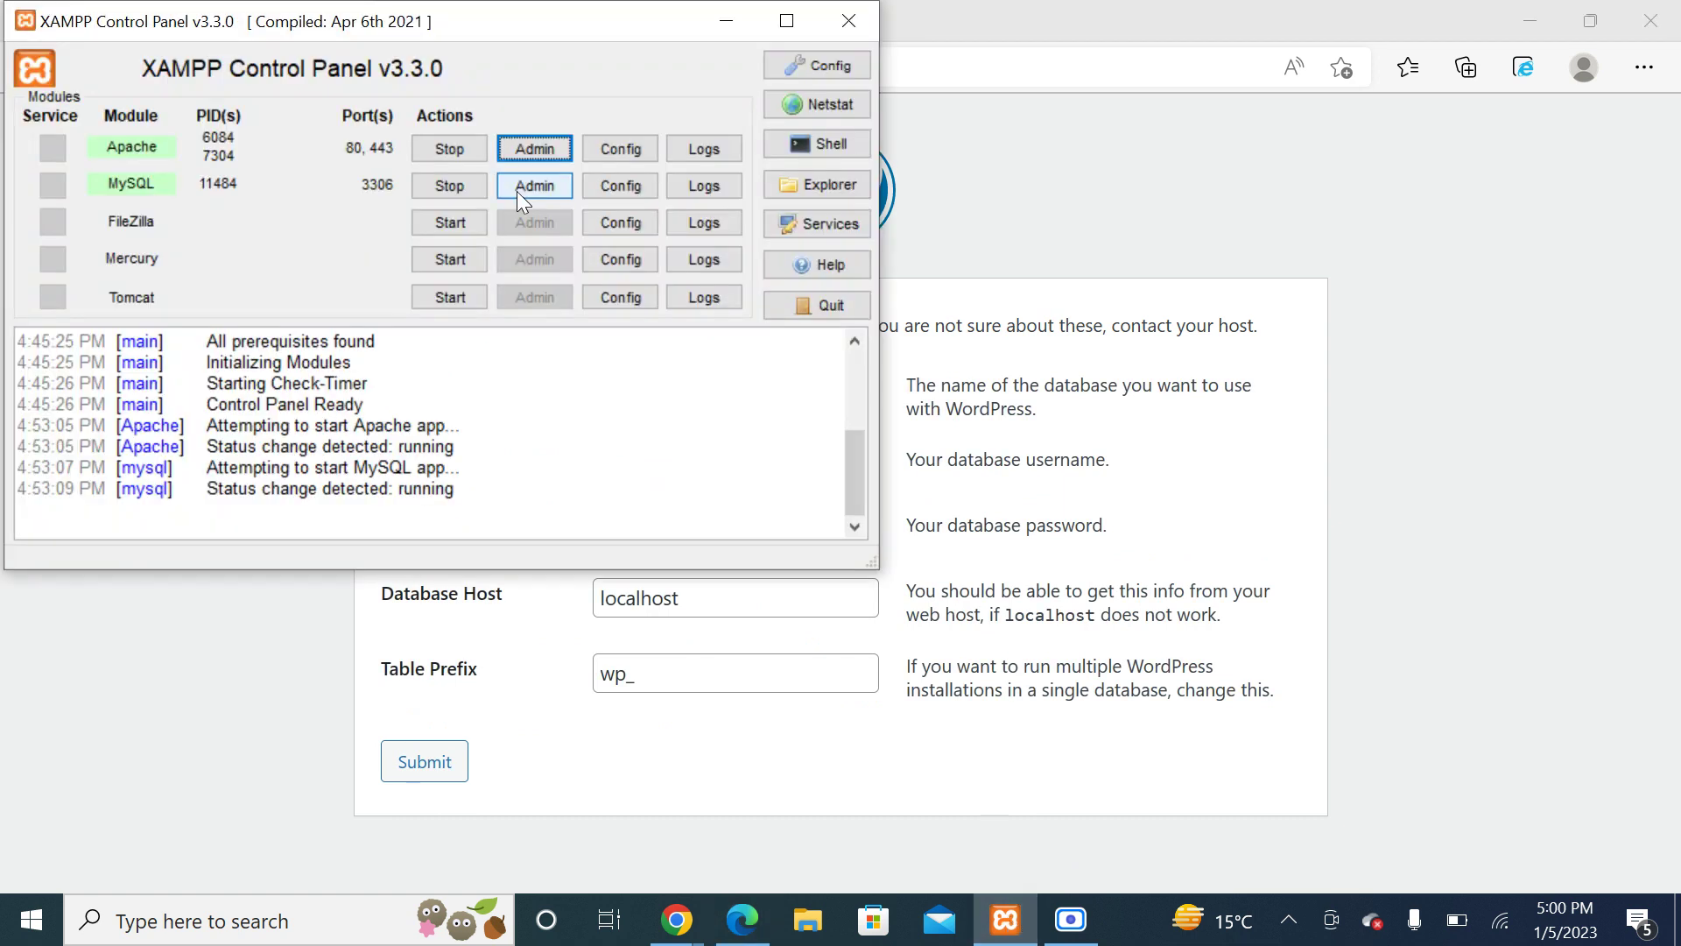
pyautogui.click(519, 191)
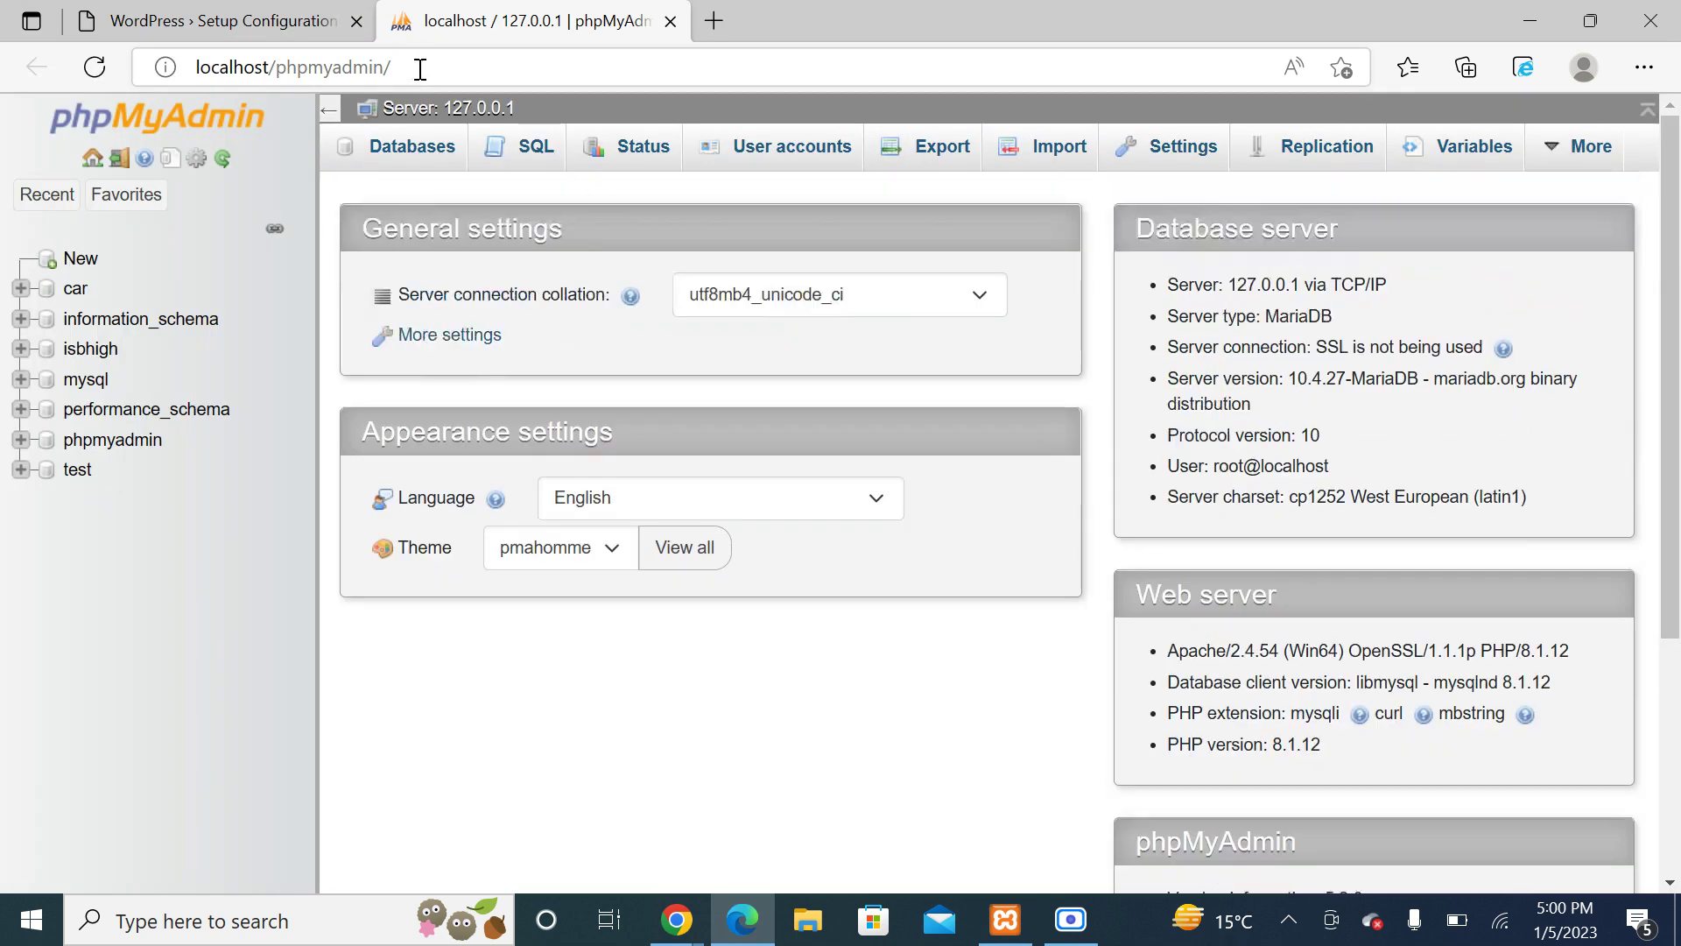
pyautogui.click(420, 69)
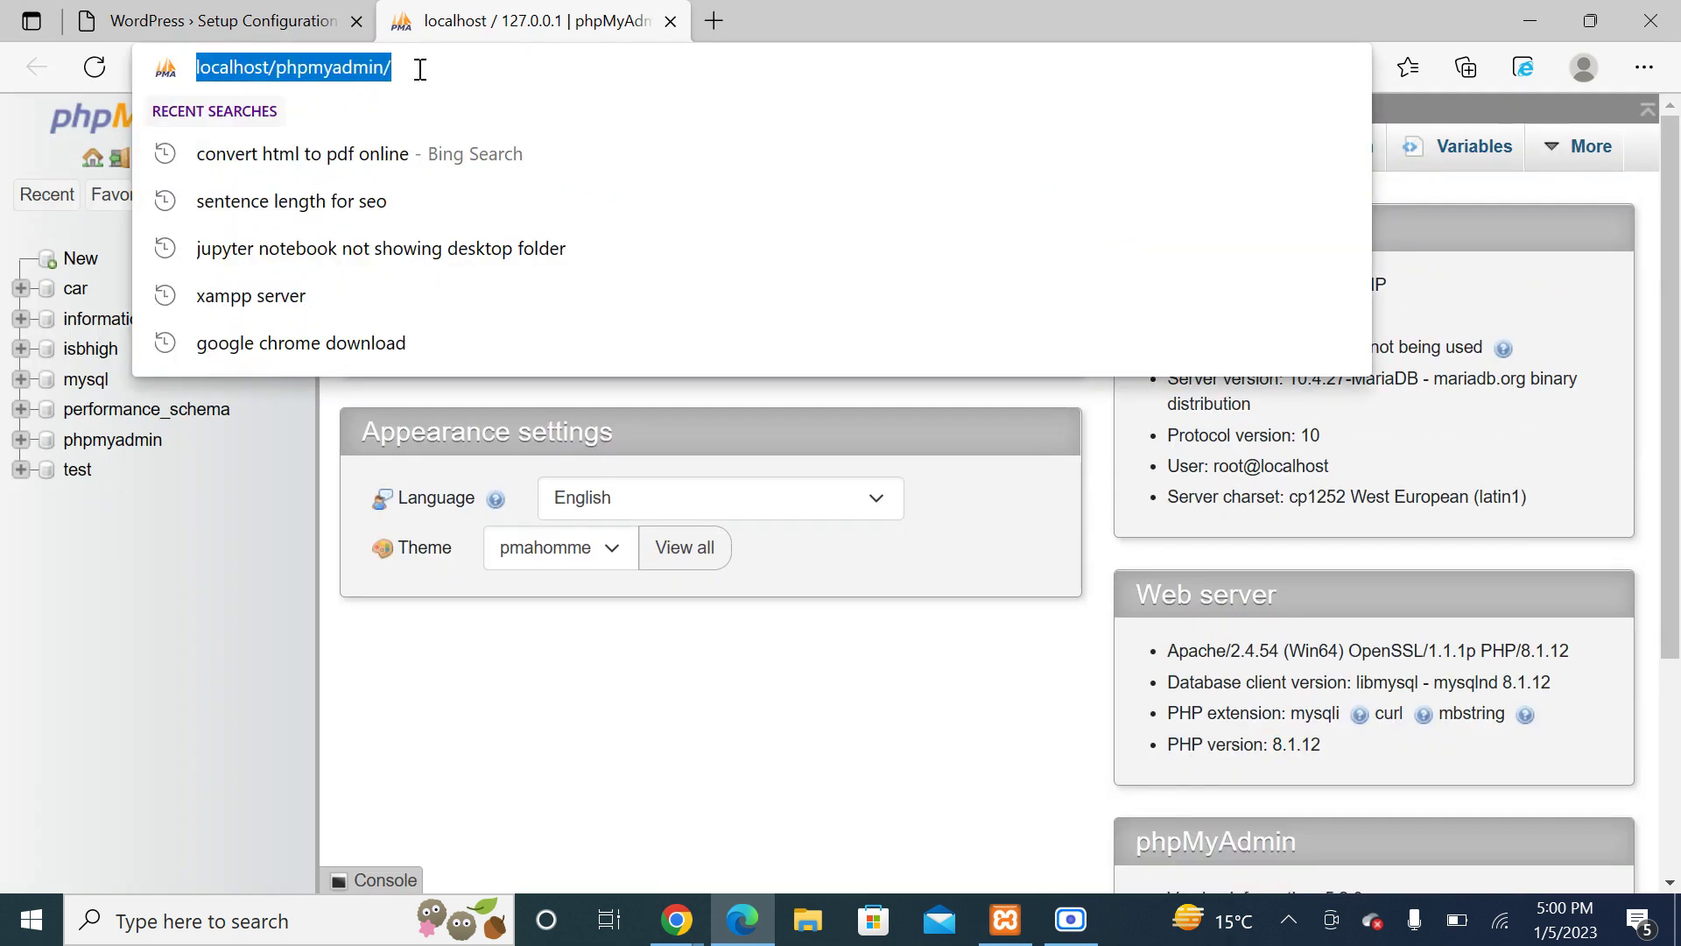
pyautogui.click(255, 581)
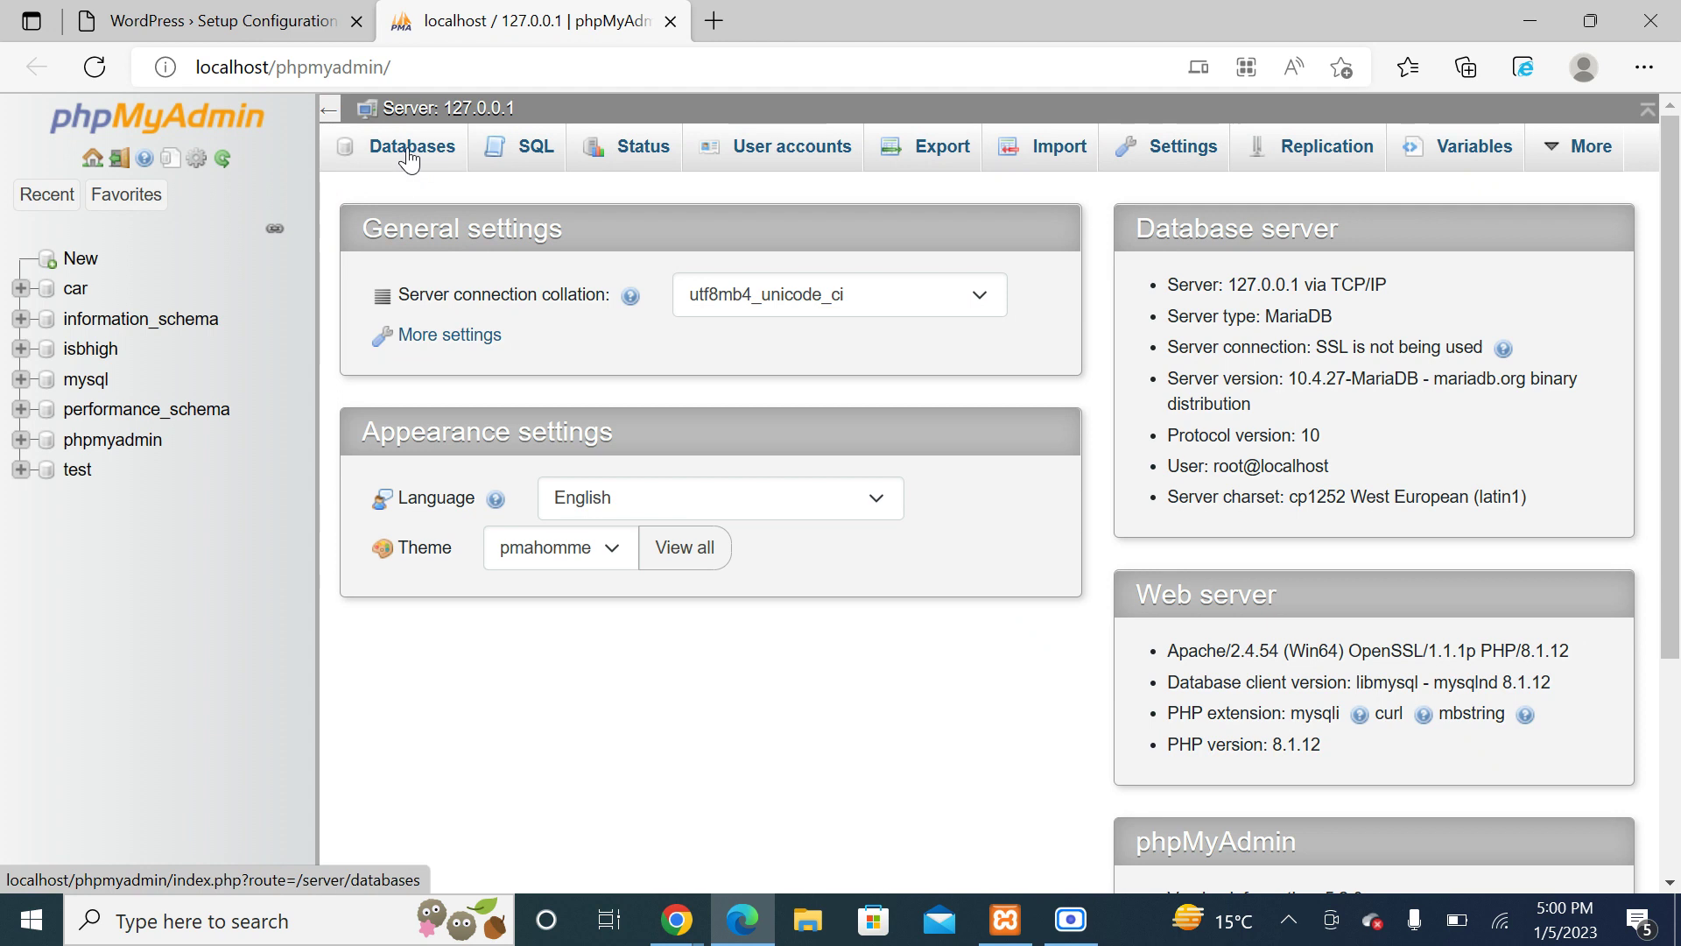
pyautogui.click(409, 150)
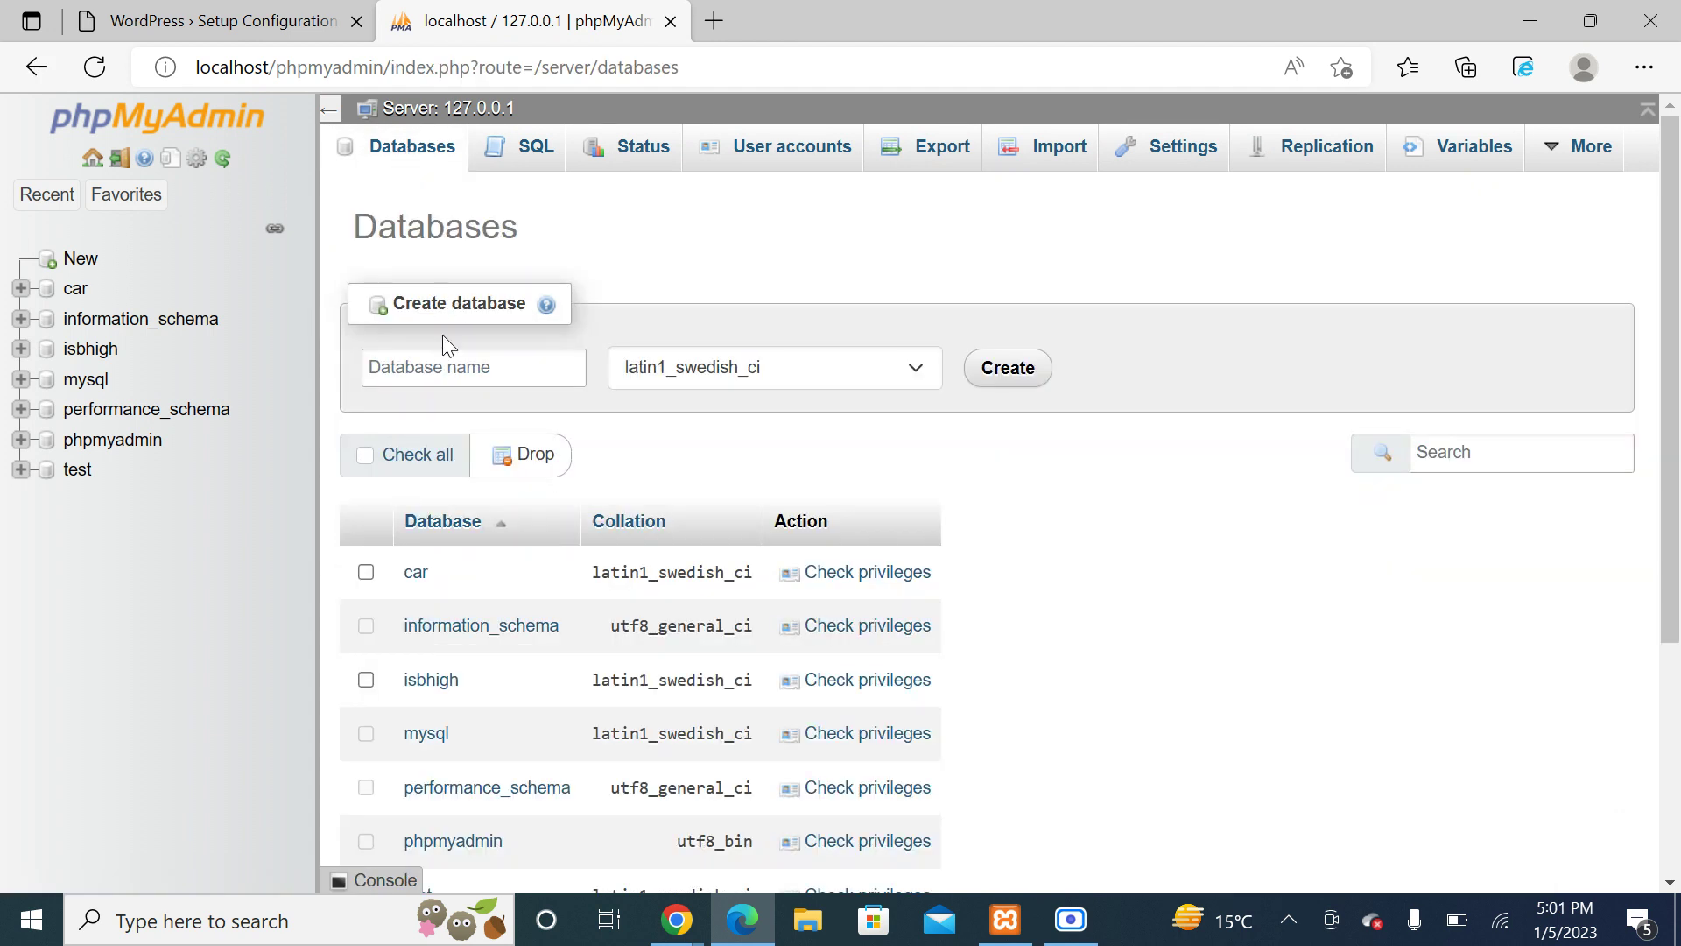
# Step: Create the 'burgerking' database and close the phpMyAdmin tab
pyautogui.click(433, 374)
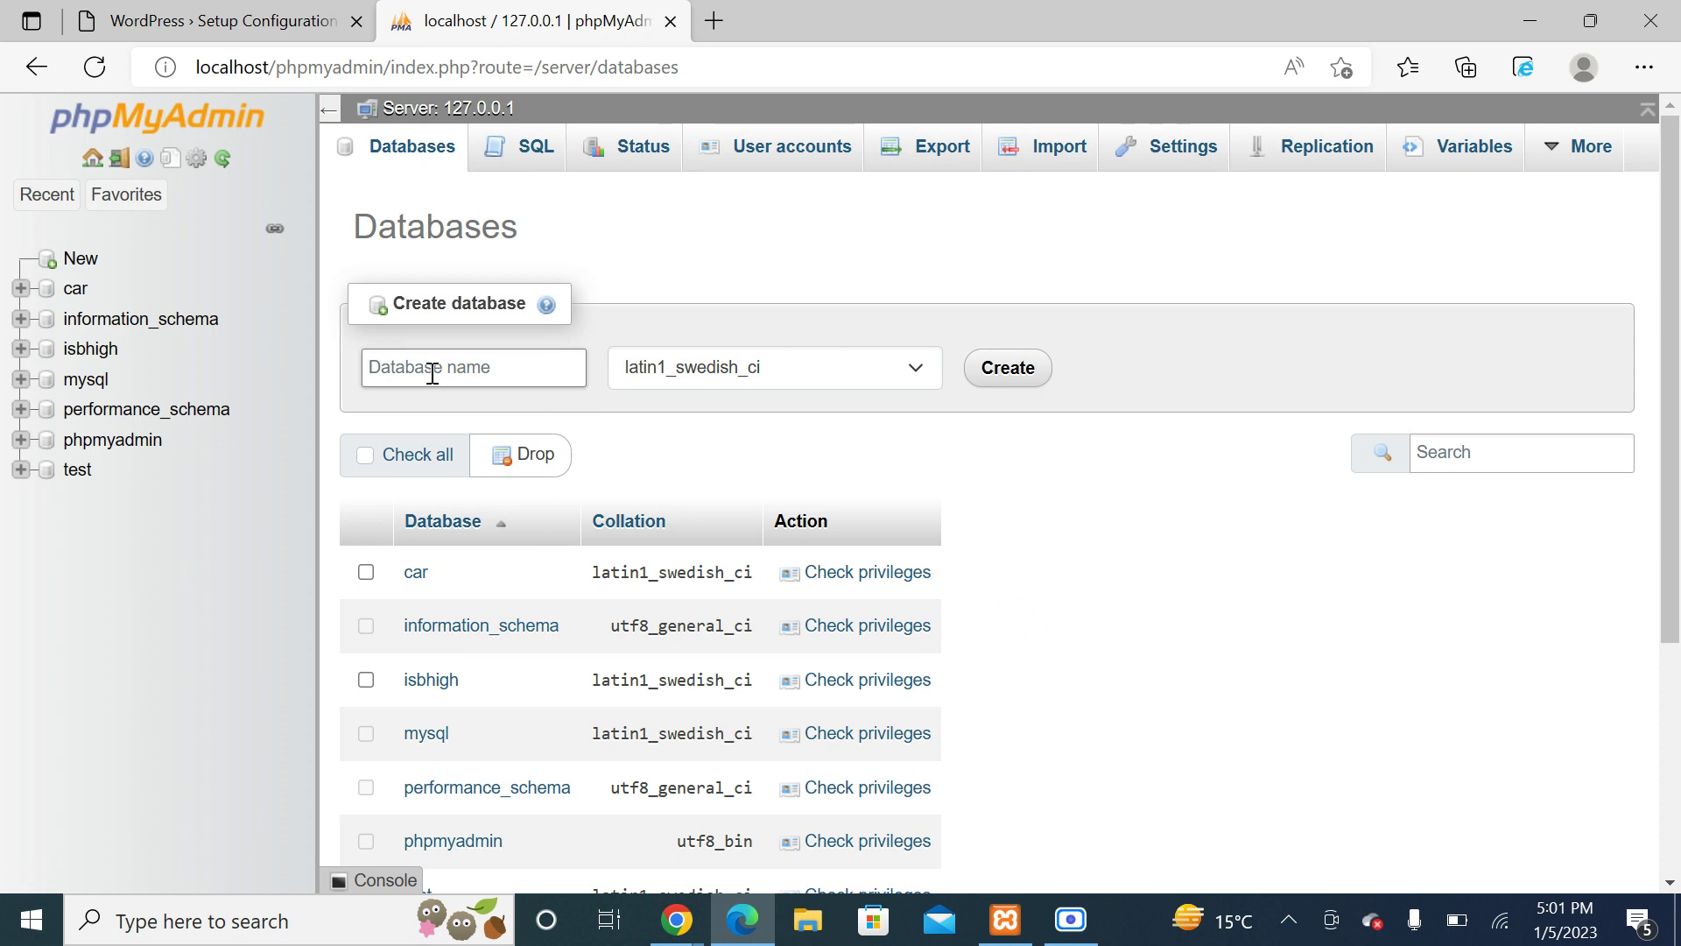
pyautogui.write('burgerking')
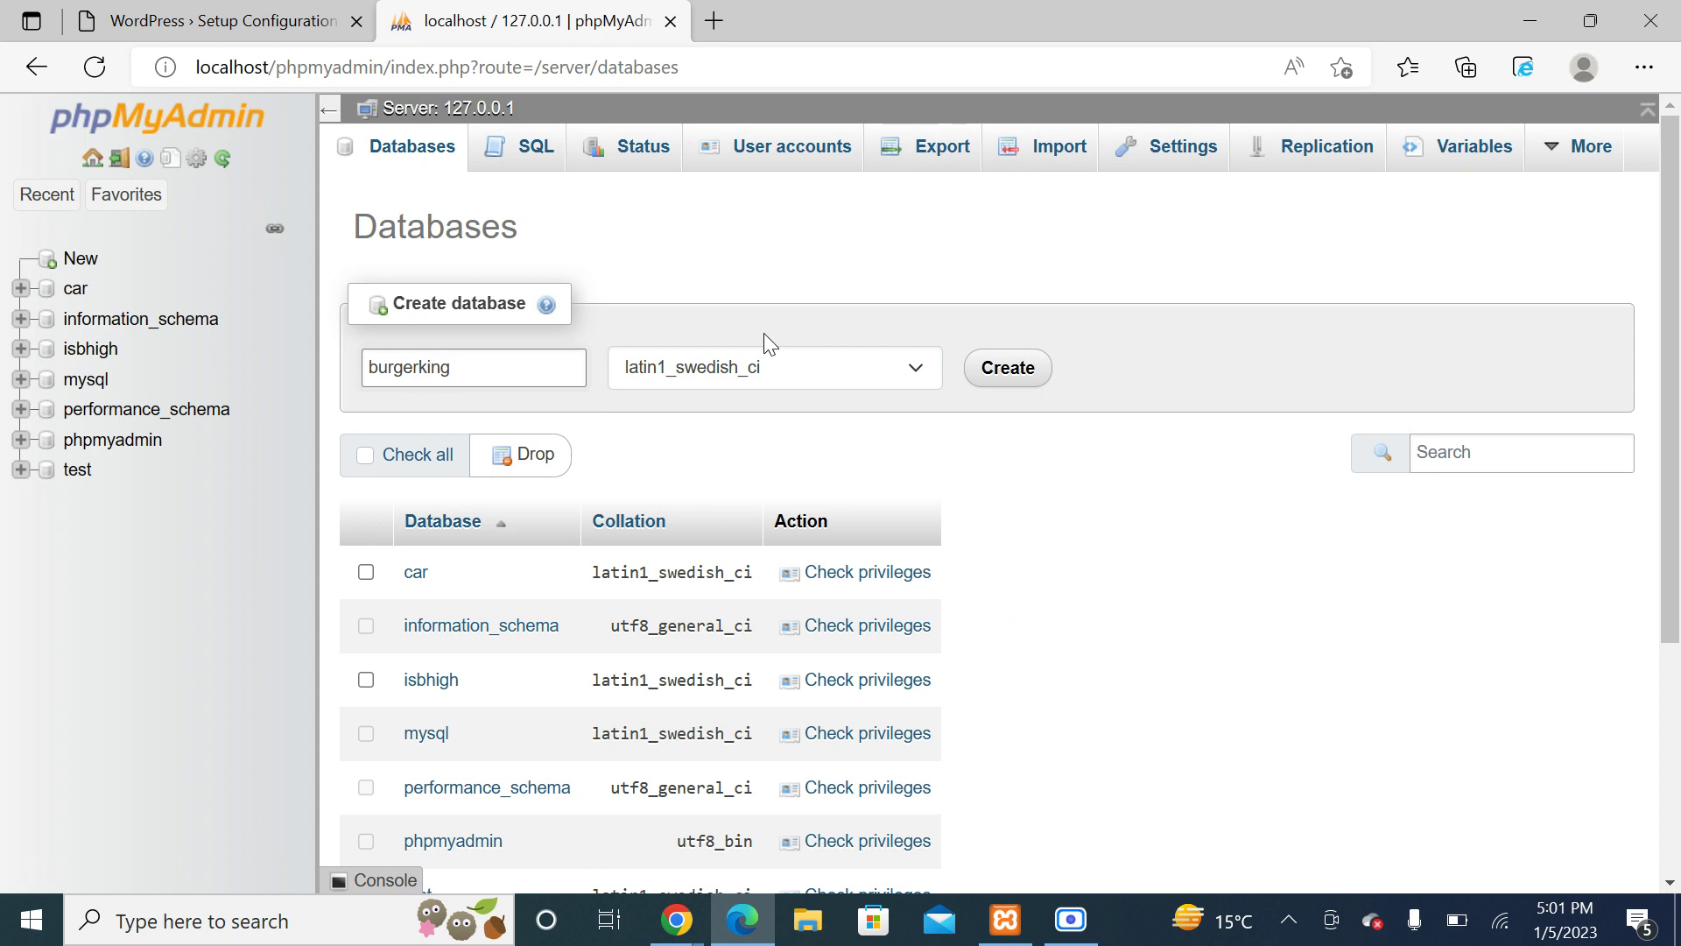
pyautogui.click(1005, 381)
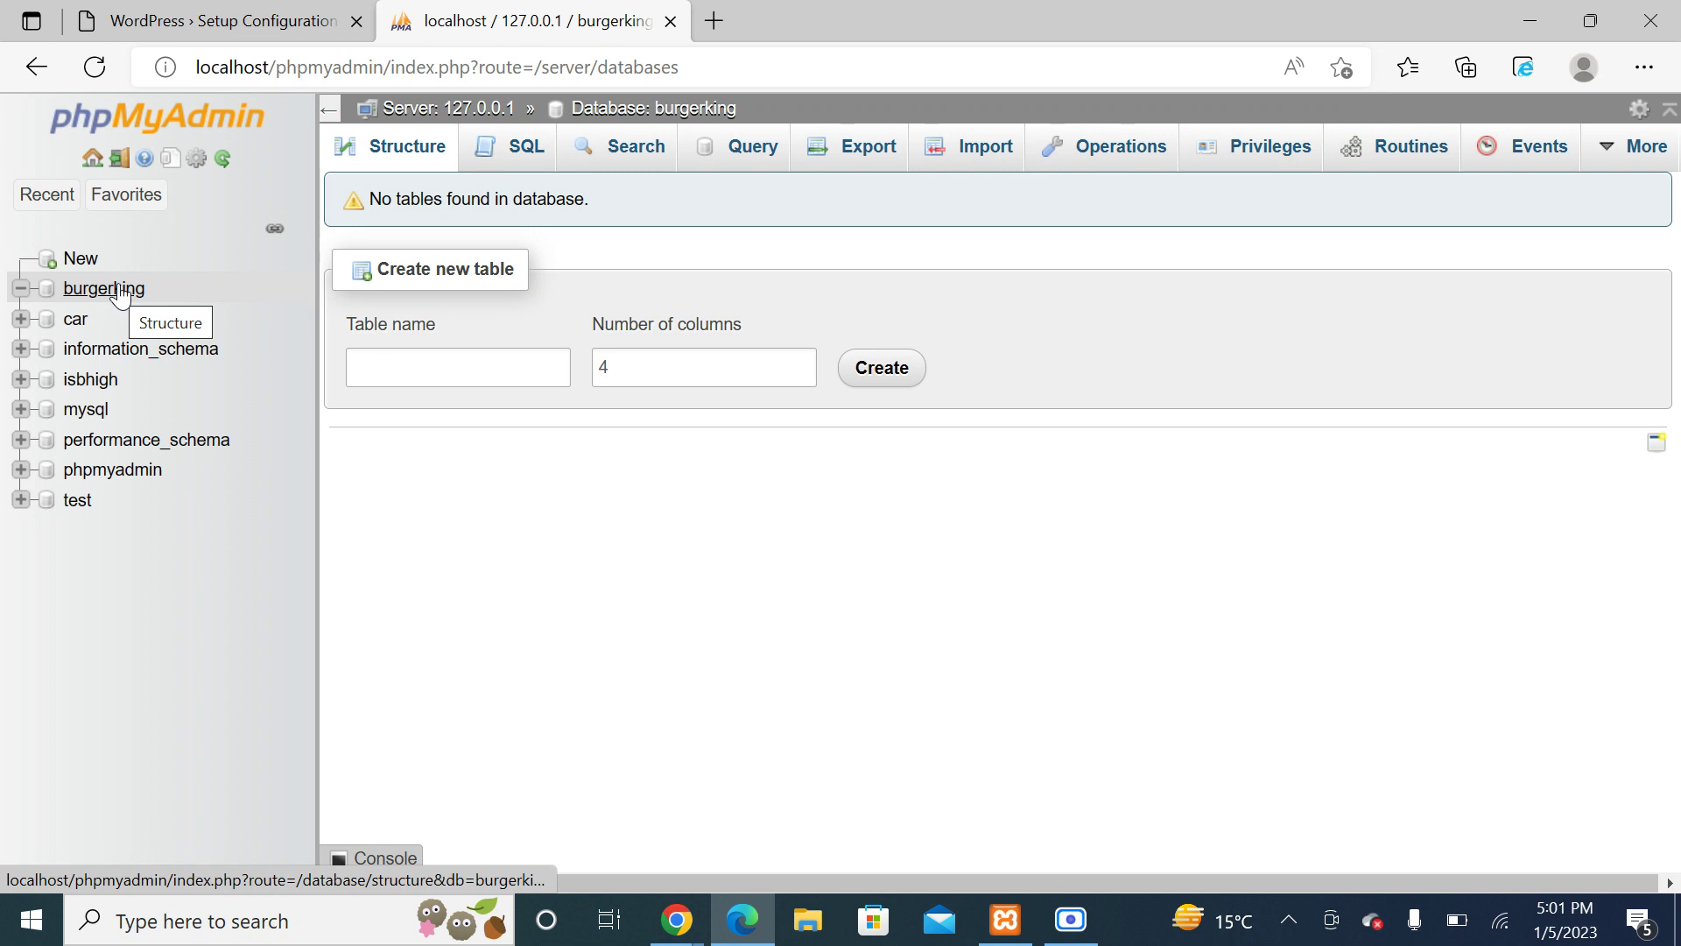
pyautogui.click(671, 22)
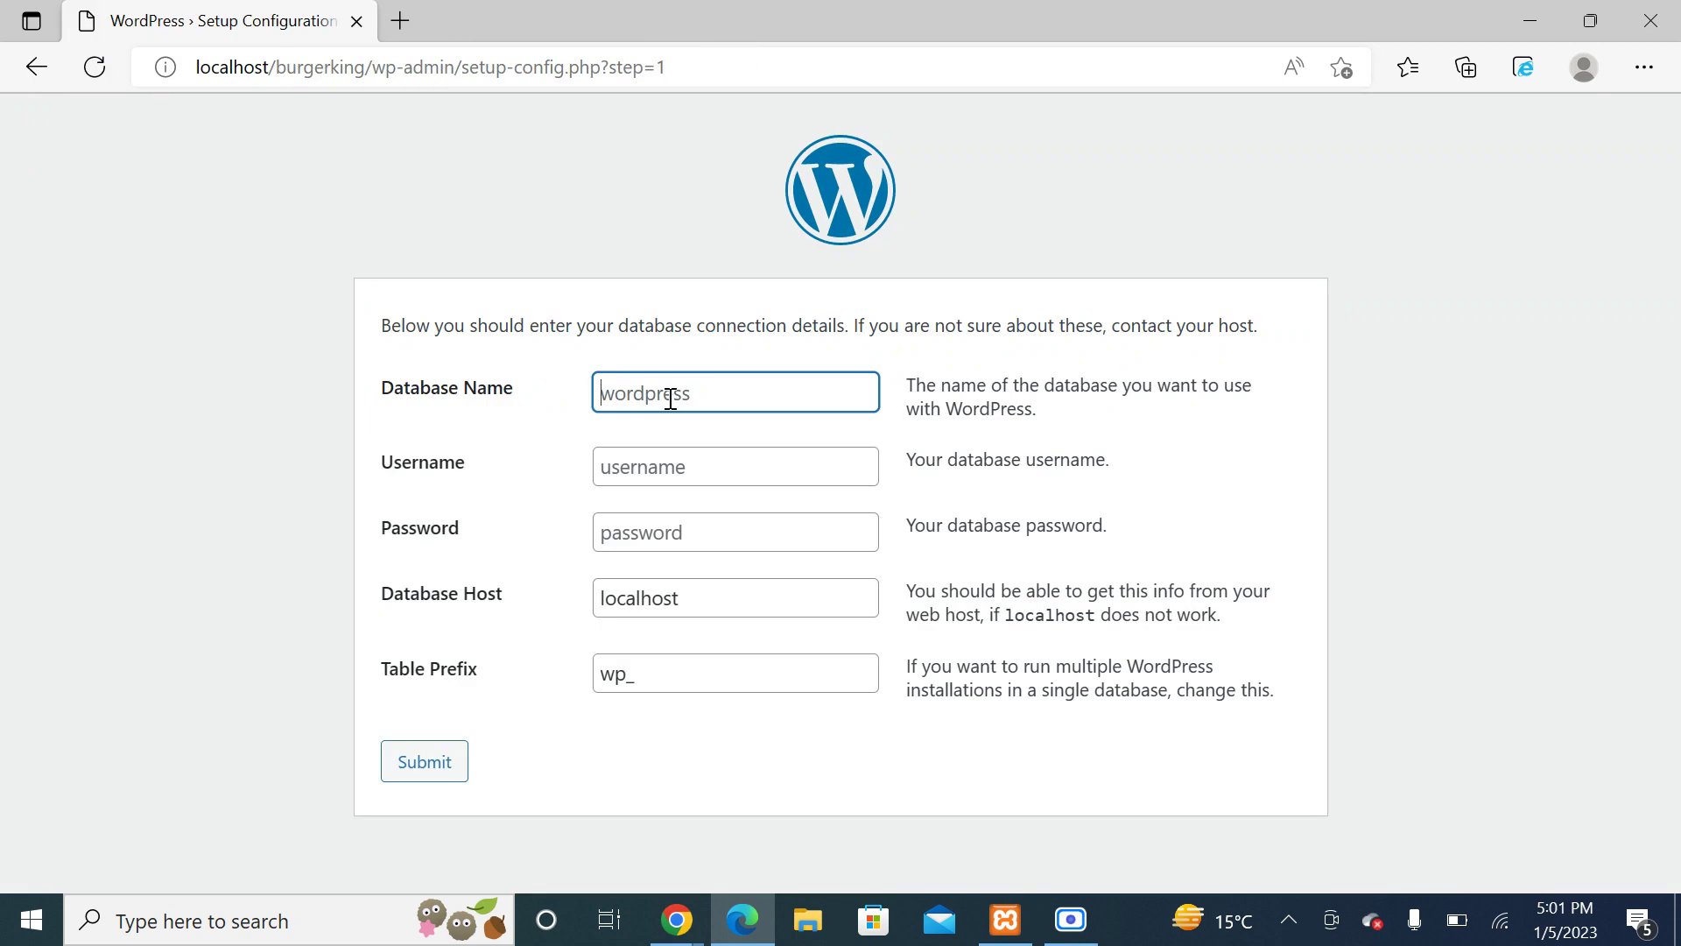
# Step: Submit database 'burgerking' with user 'root' and no password, then run the installation
pyautogui.write('burgerking')
pyautogui.click(684, 468)
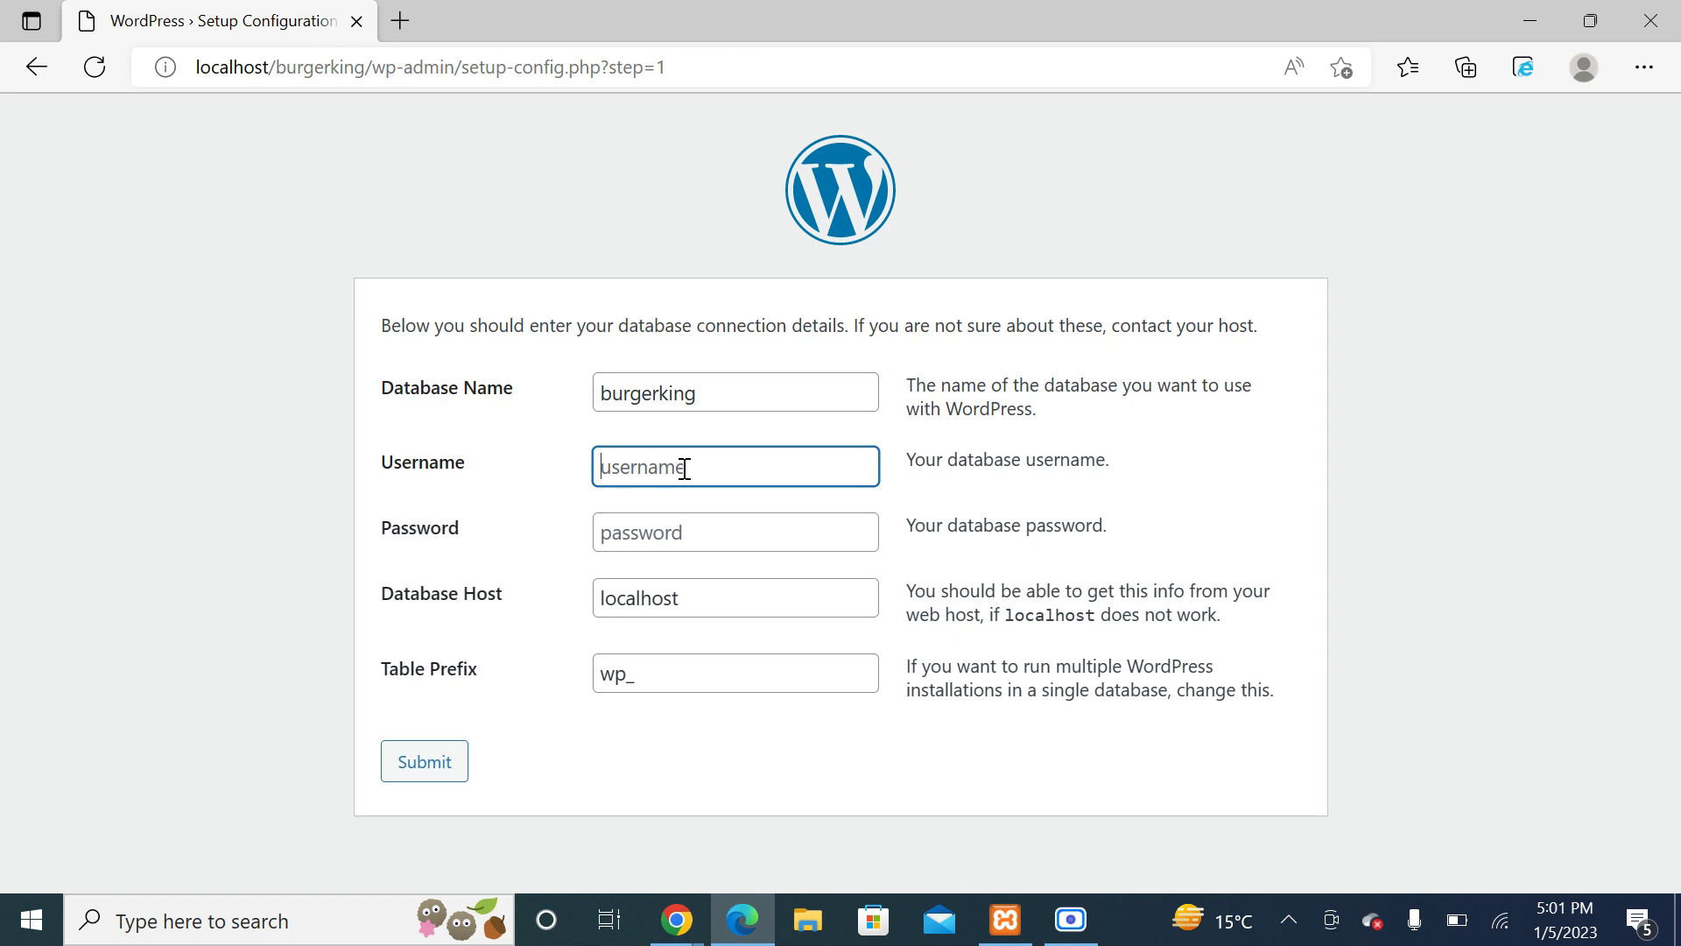
pyautogui.write('root')
pyautogui.click(672, 537)
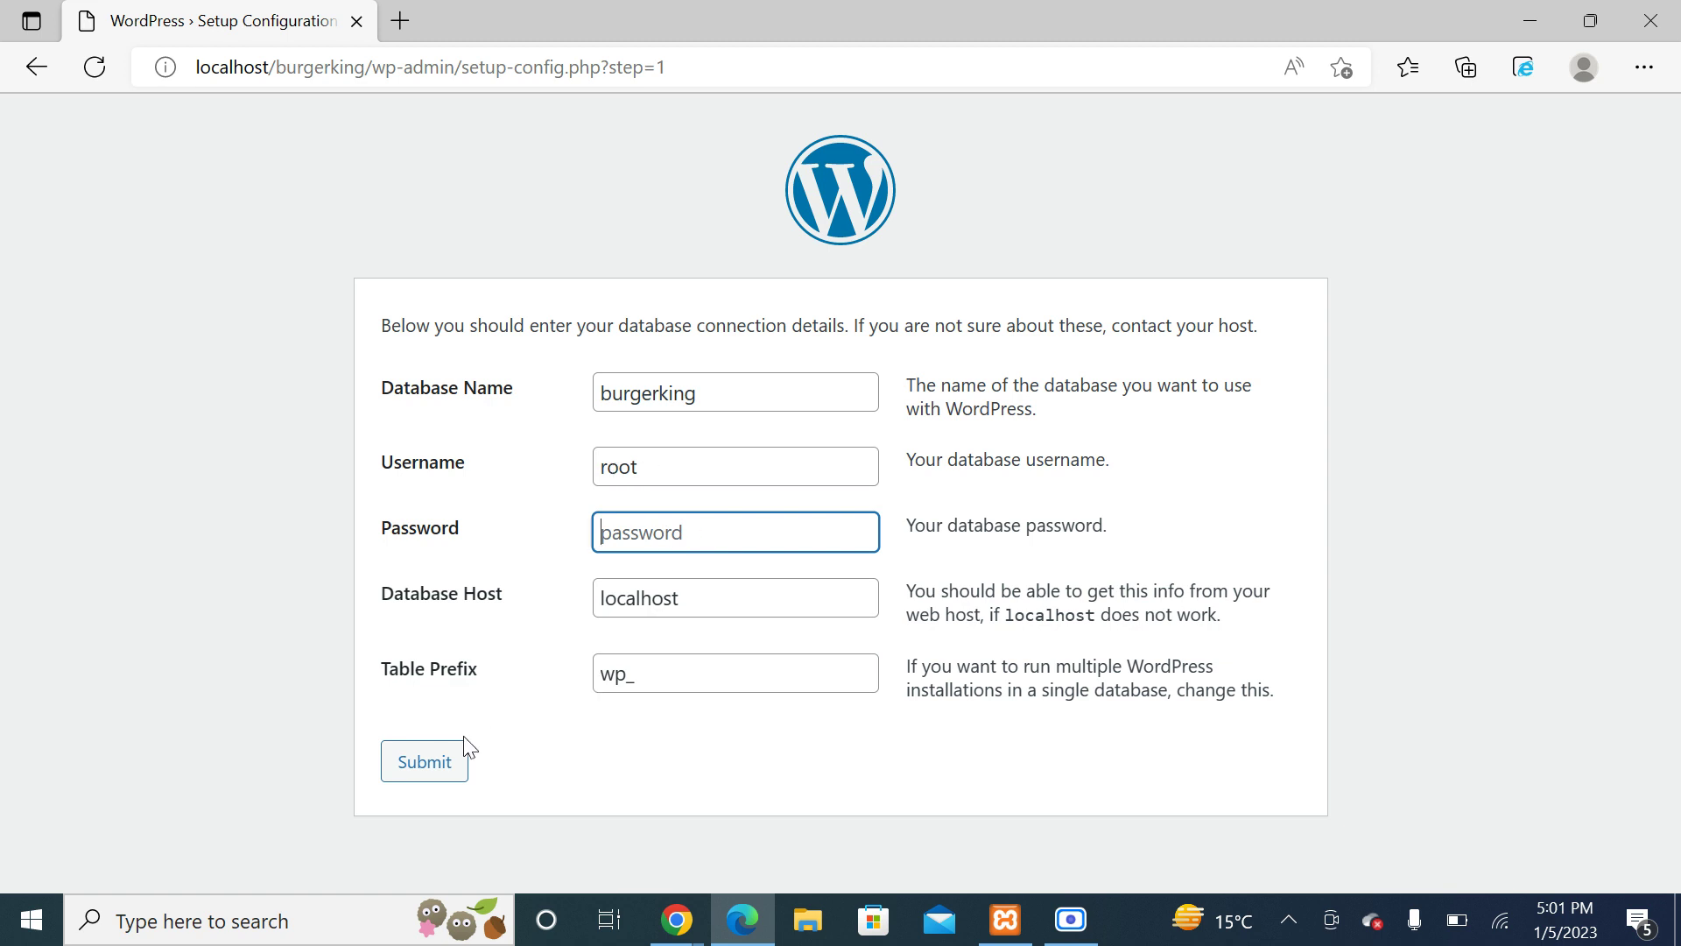
pyautogui.click(421, 764)
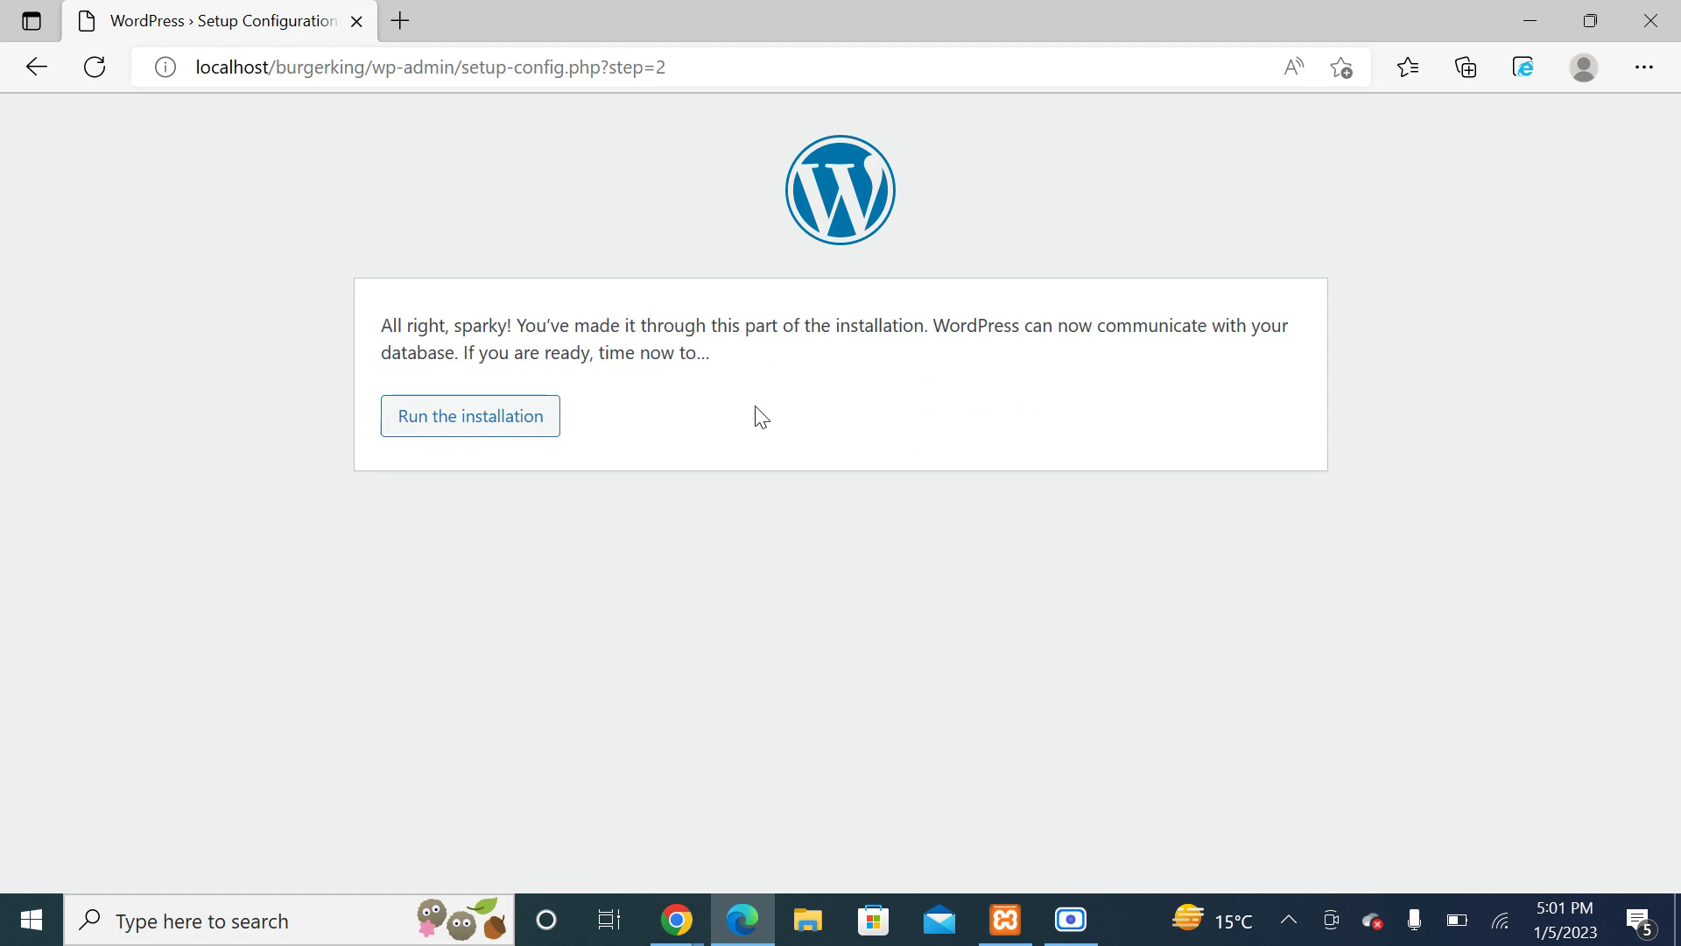
pyautogui.click(469, 422)
pyautogui.click(471, 427)
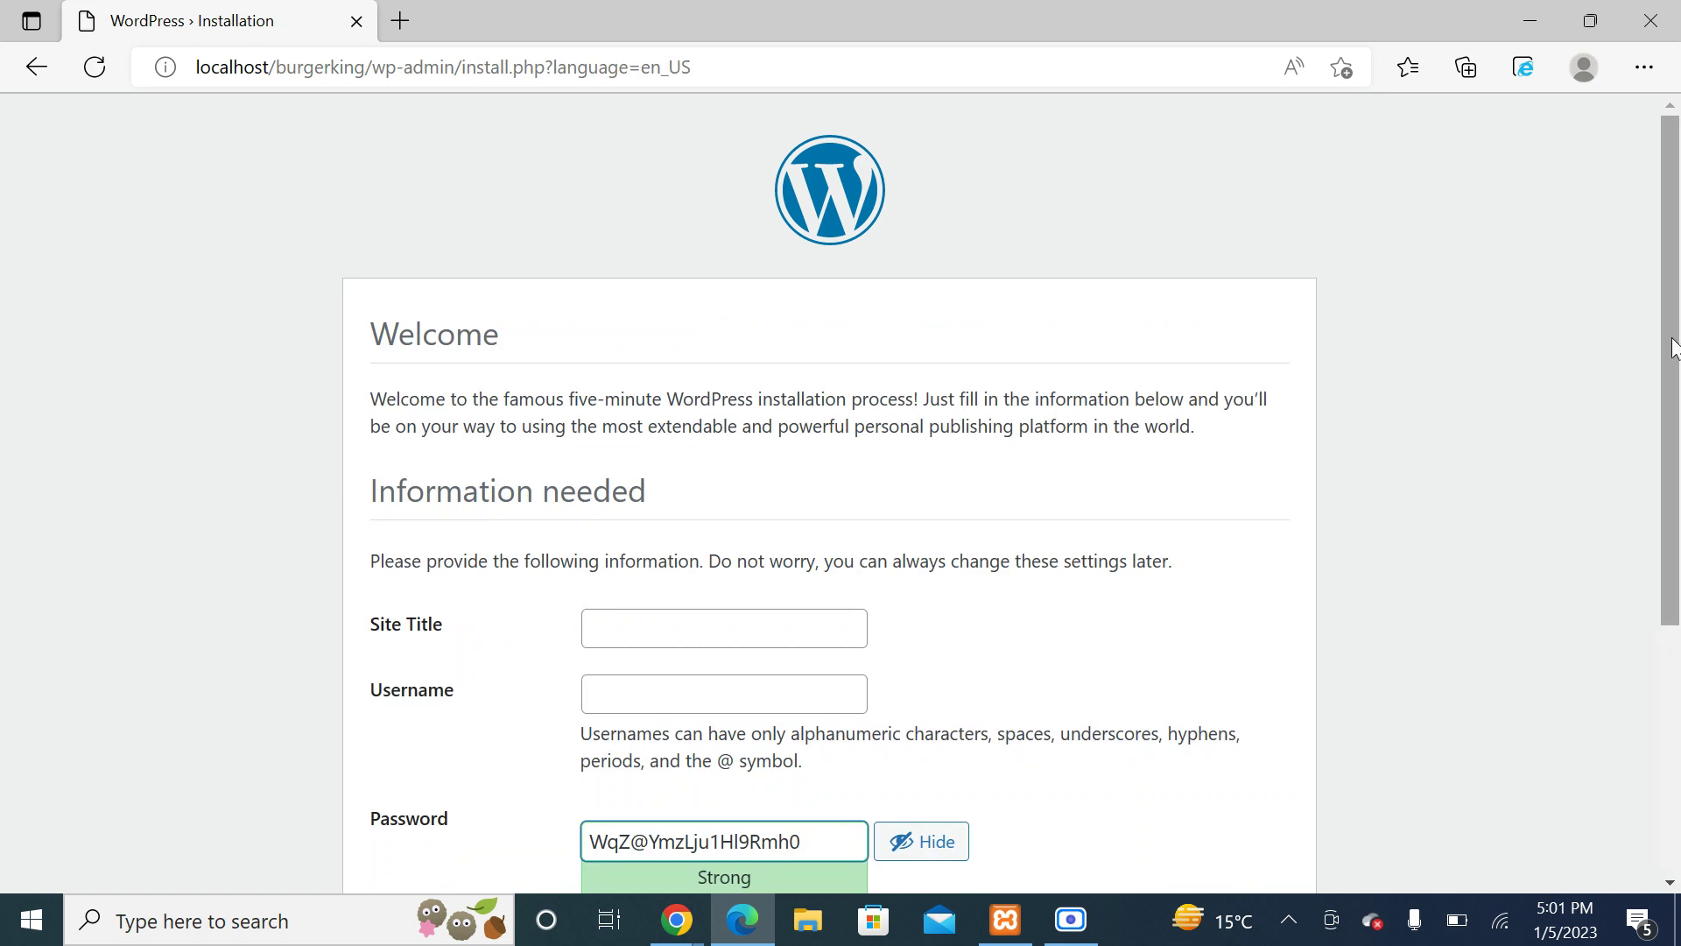
# Step: Enter site title 'Burger King' and username 'admin'
pyautogui.moveTo(1655, 353); pyautogui.dragTo(1660, 589)
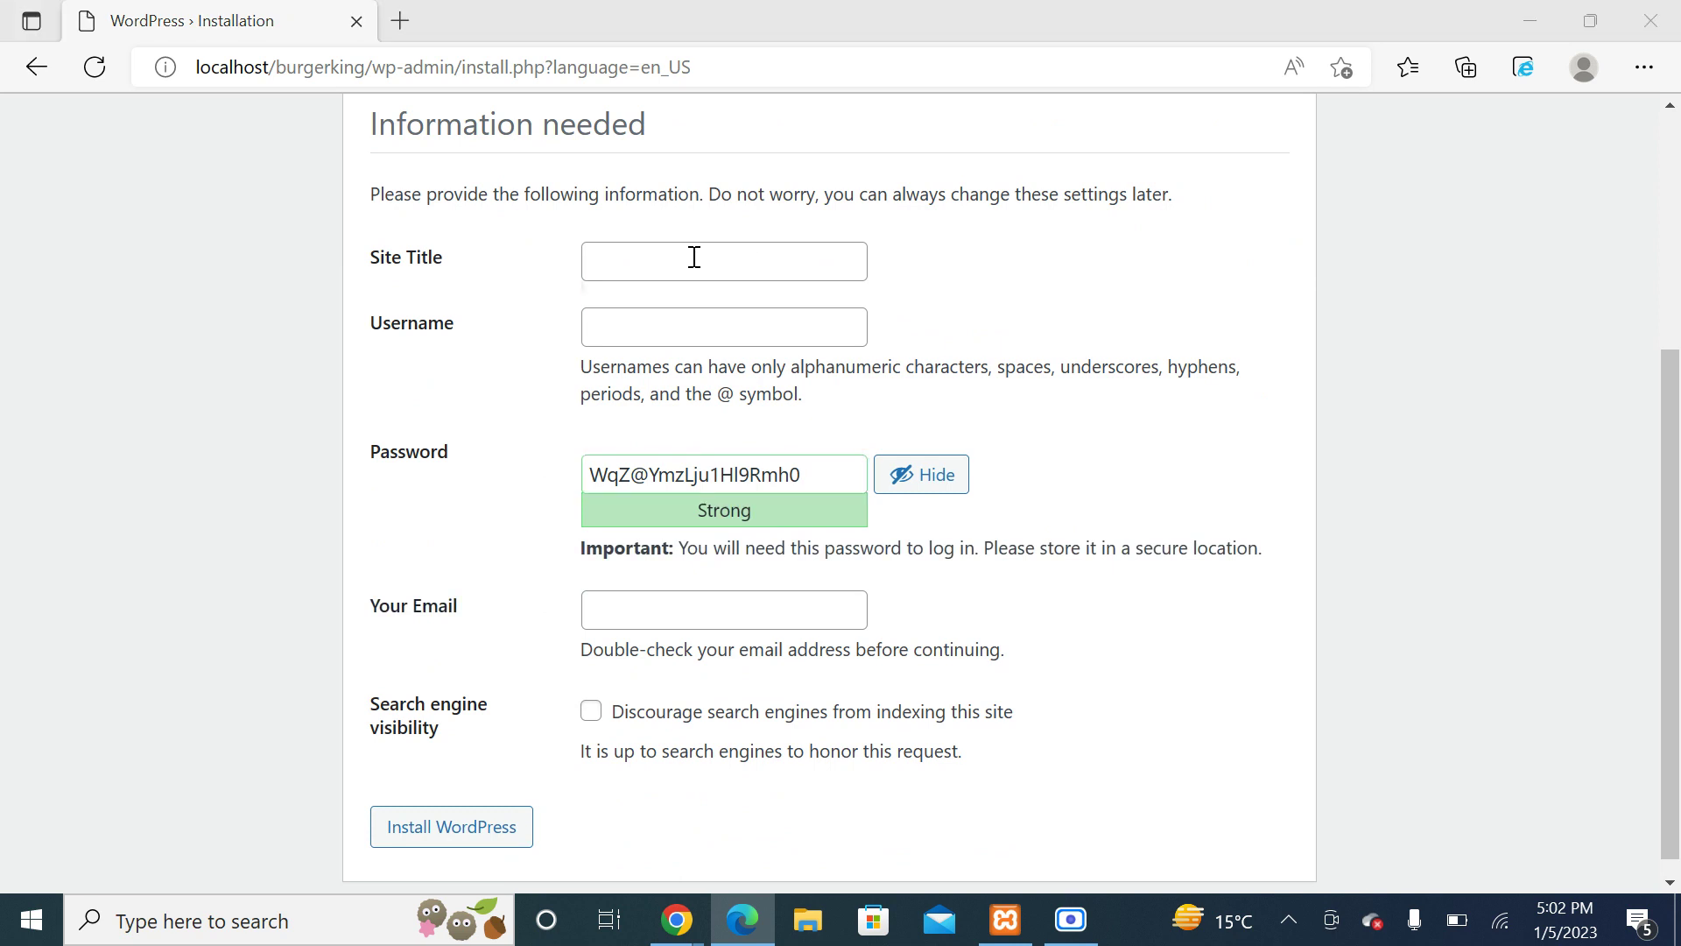
pyautogui.click(648, 266)
pyautogui.write('B')
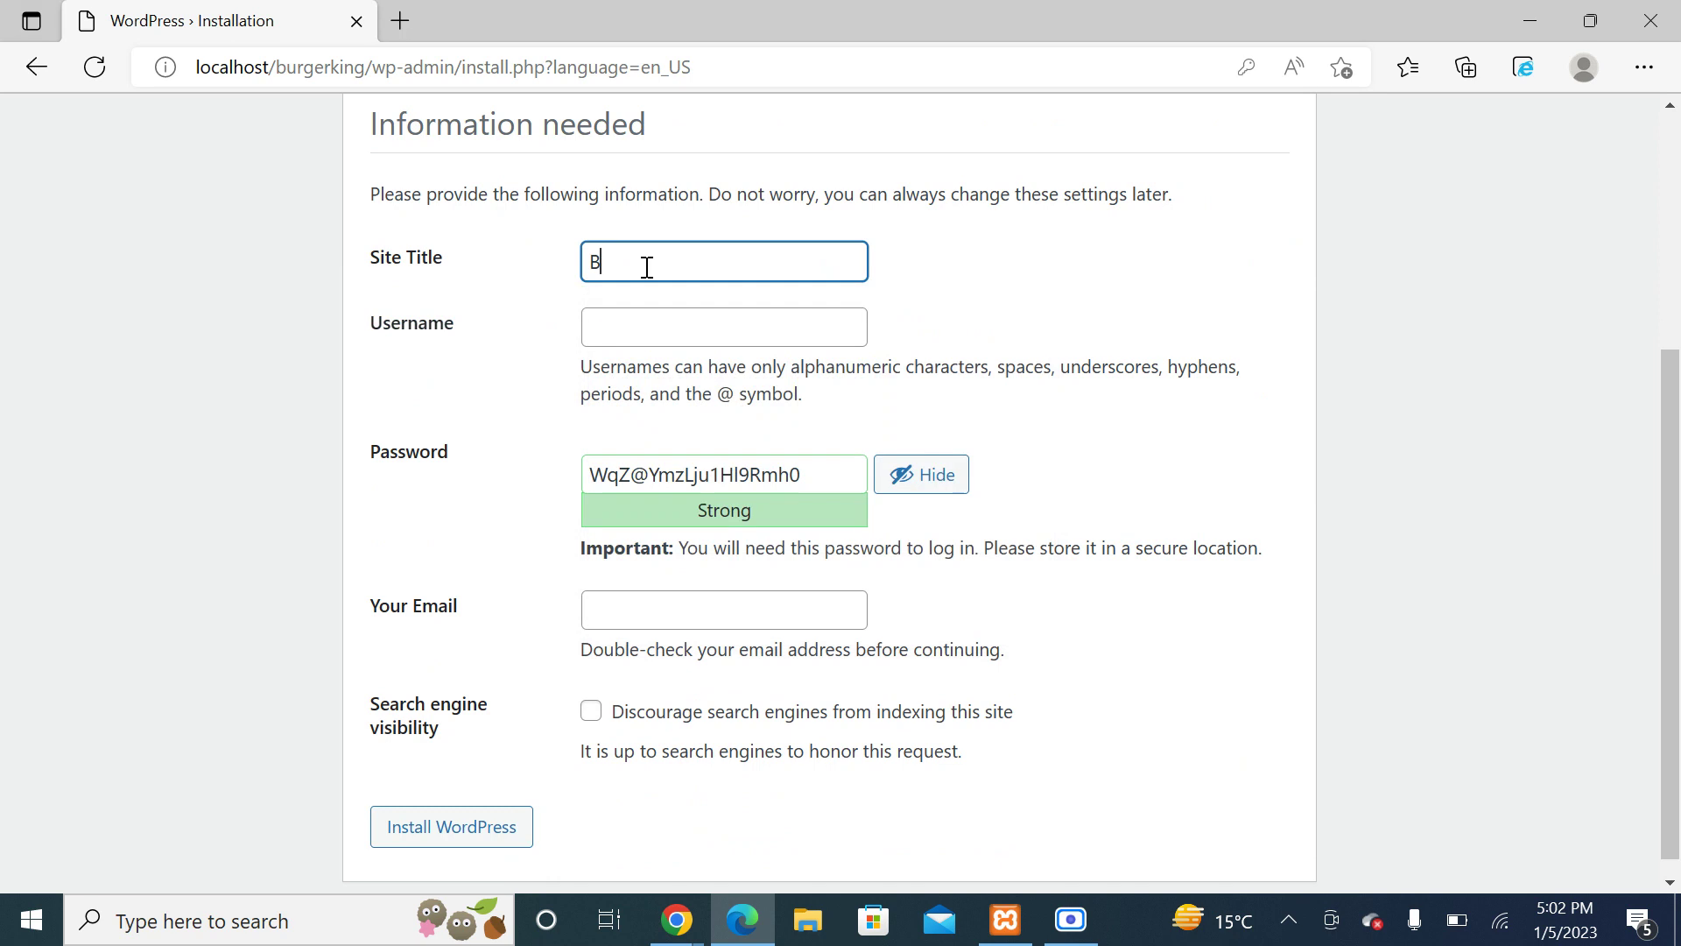
pyautogui.write('urger King')
pyautogui.click(651, 331)
pyautogui.write('admin')
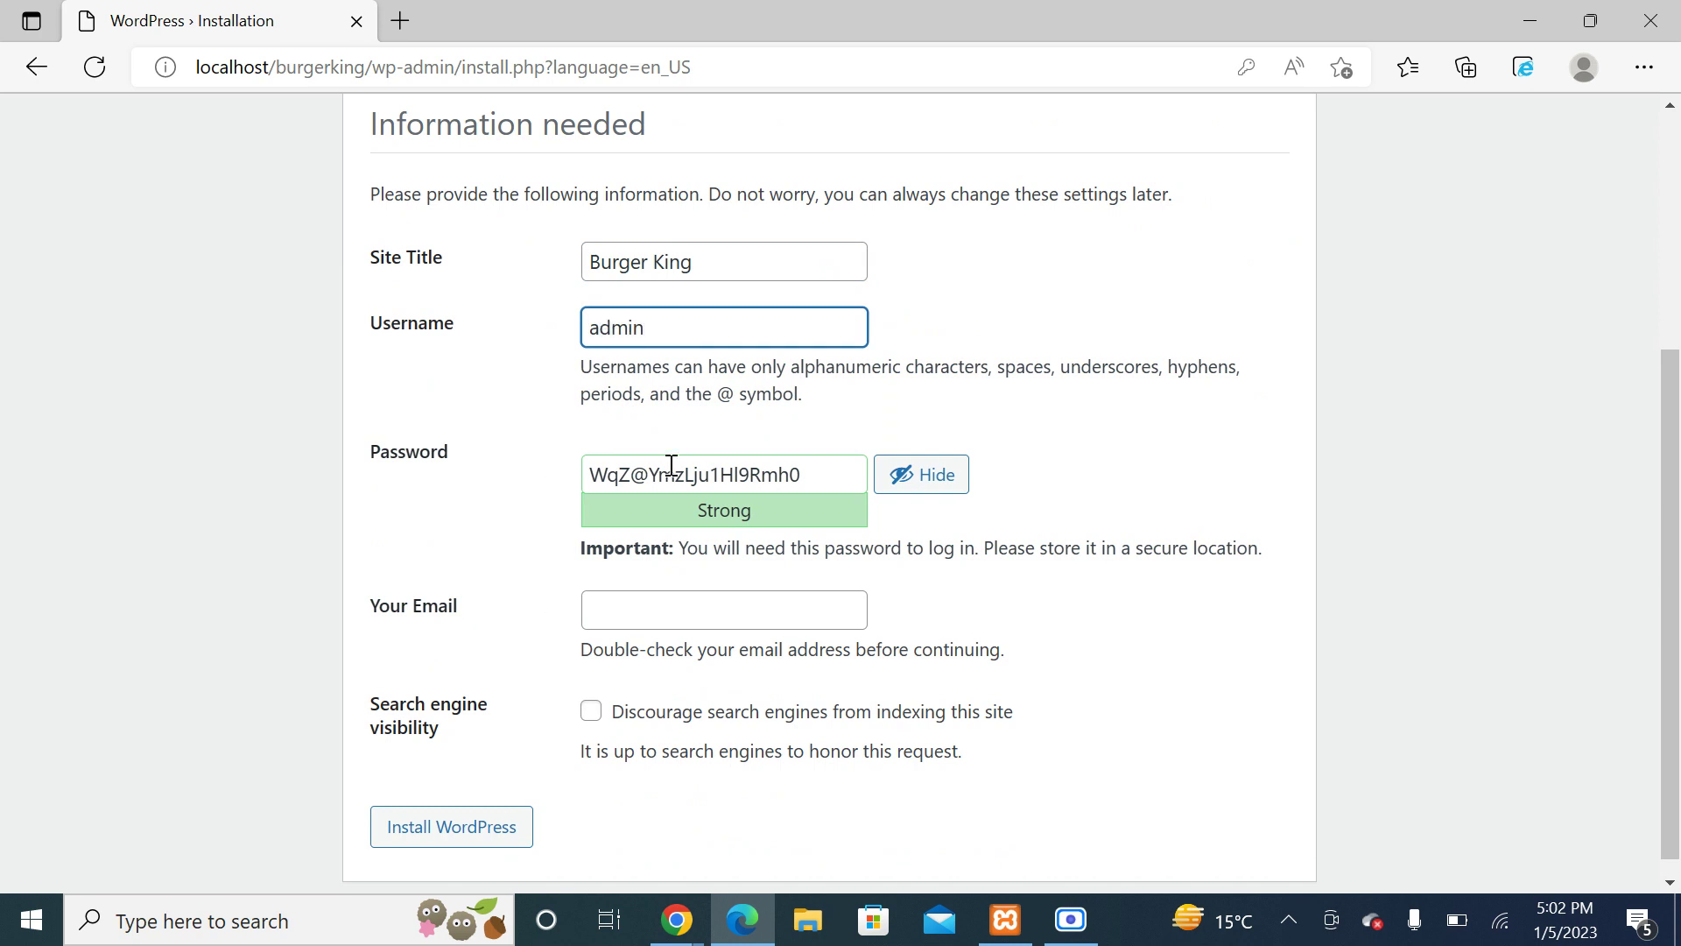
# Step: Set a weak admin password, confirm its use, enter the admin email, and install WordPress
pyautogui.click(816, 466)
pyautogui.hotkey('ctrl', 'a')
pyautogui.write('a')
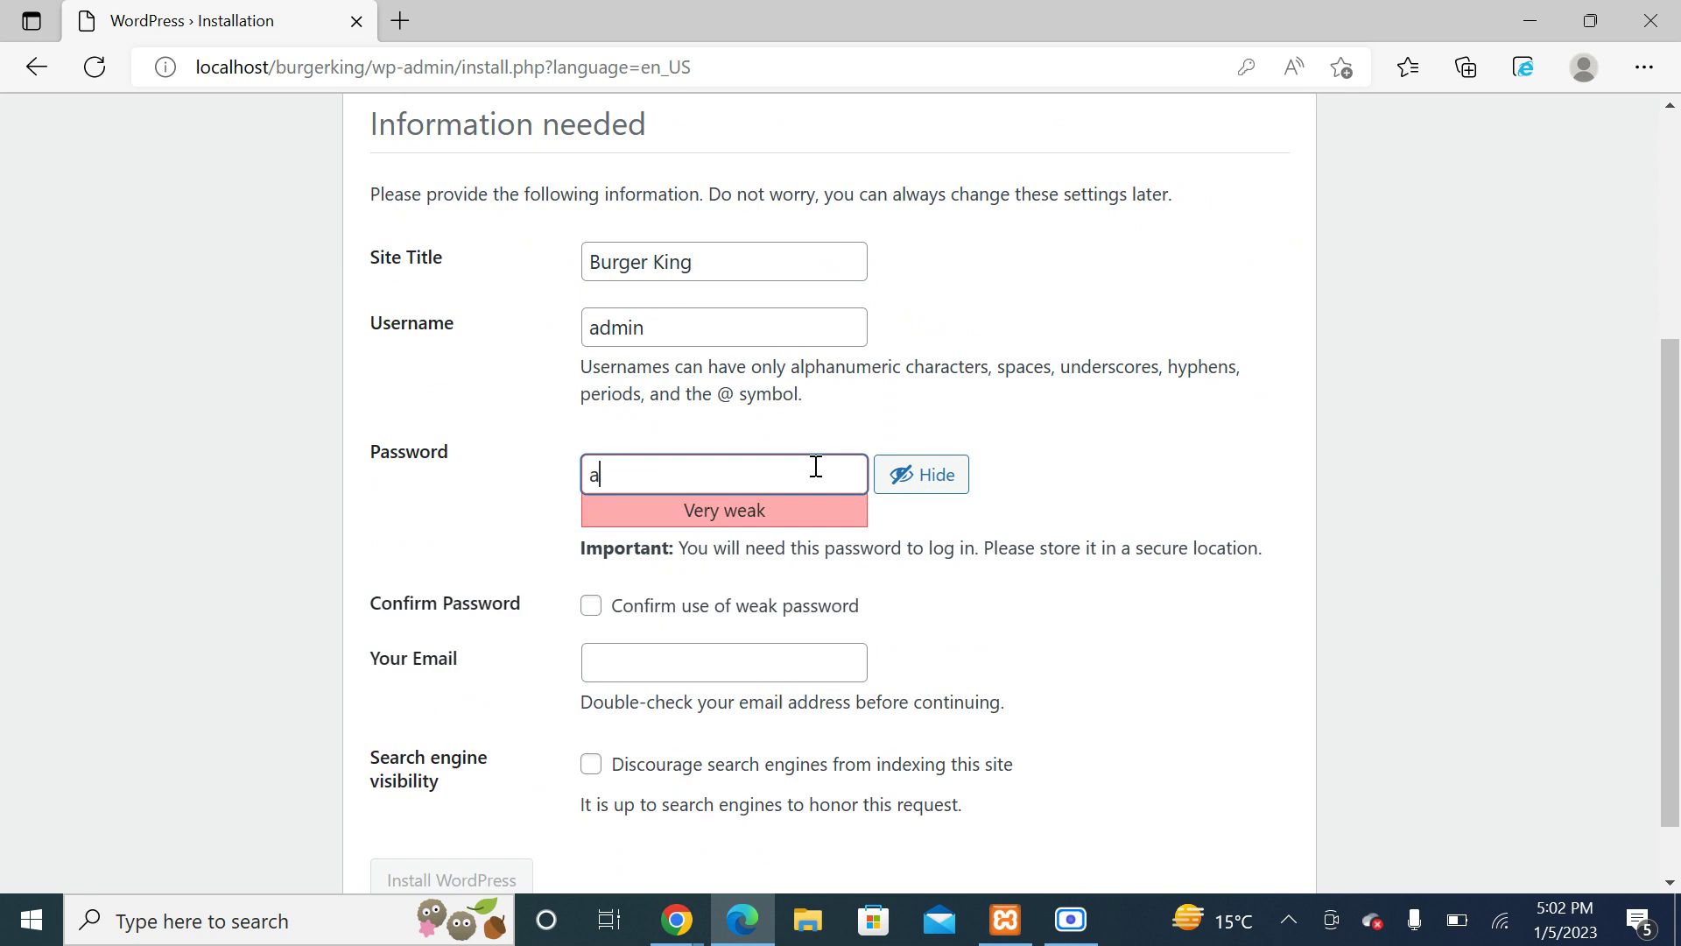
pyautogui.write('dmin@123!')
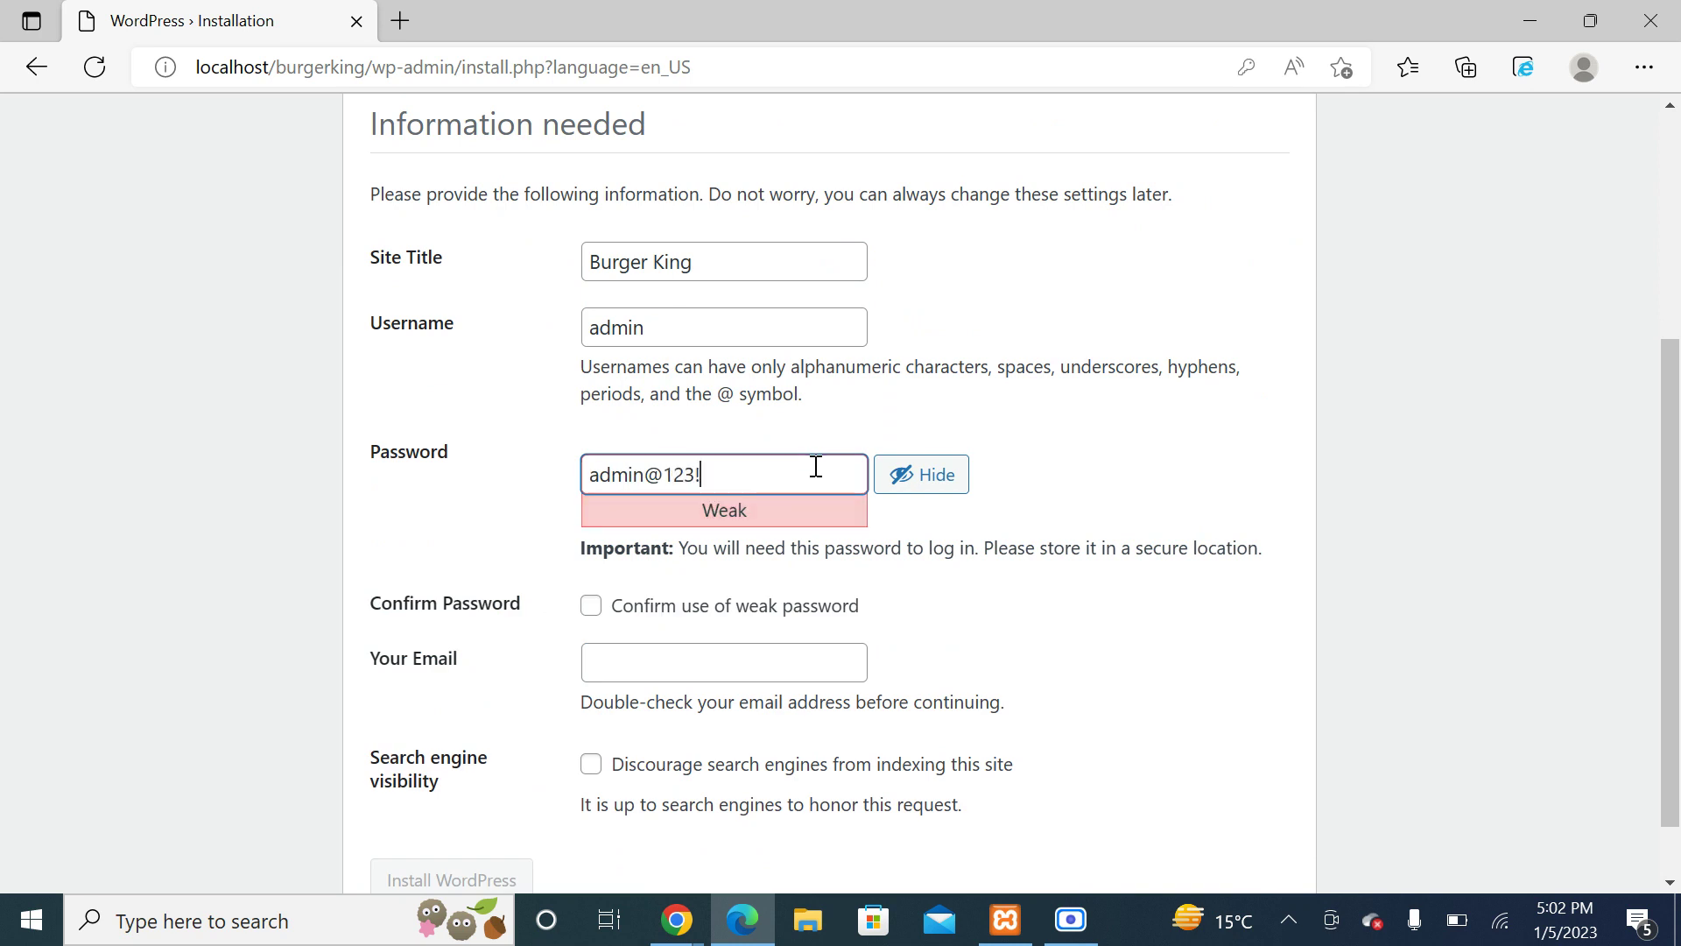
pyautogui.click(591, 606)
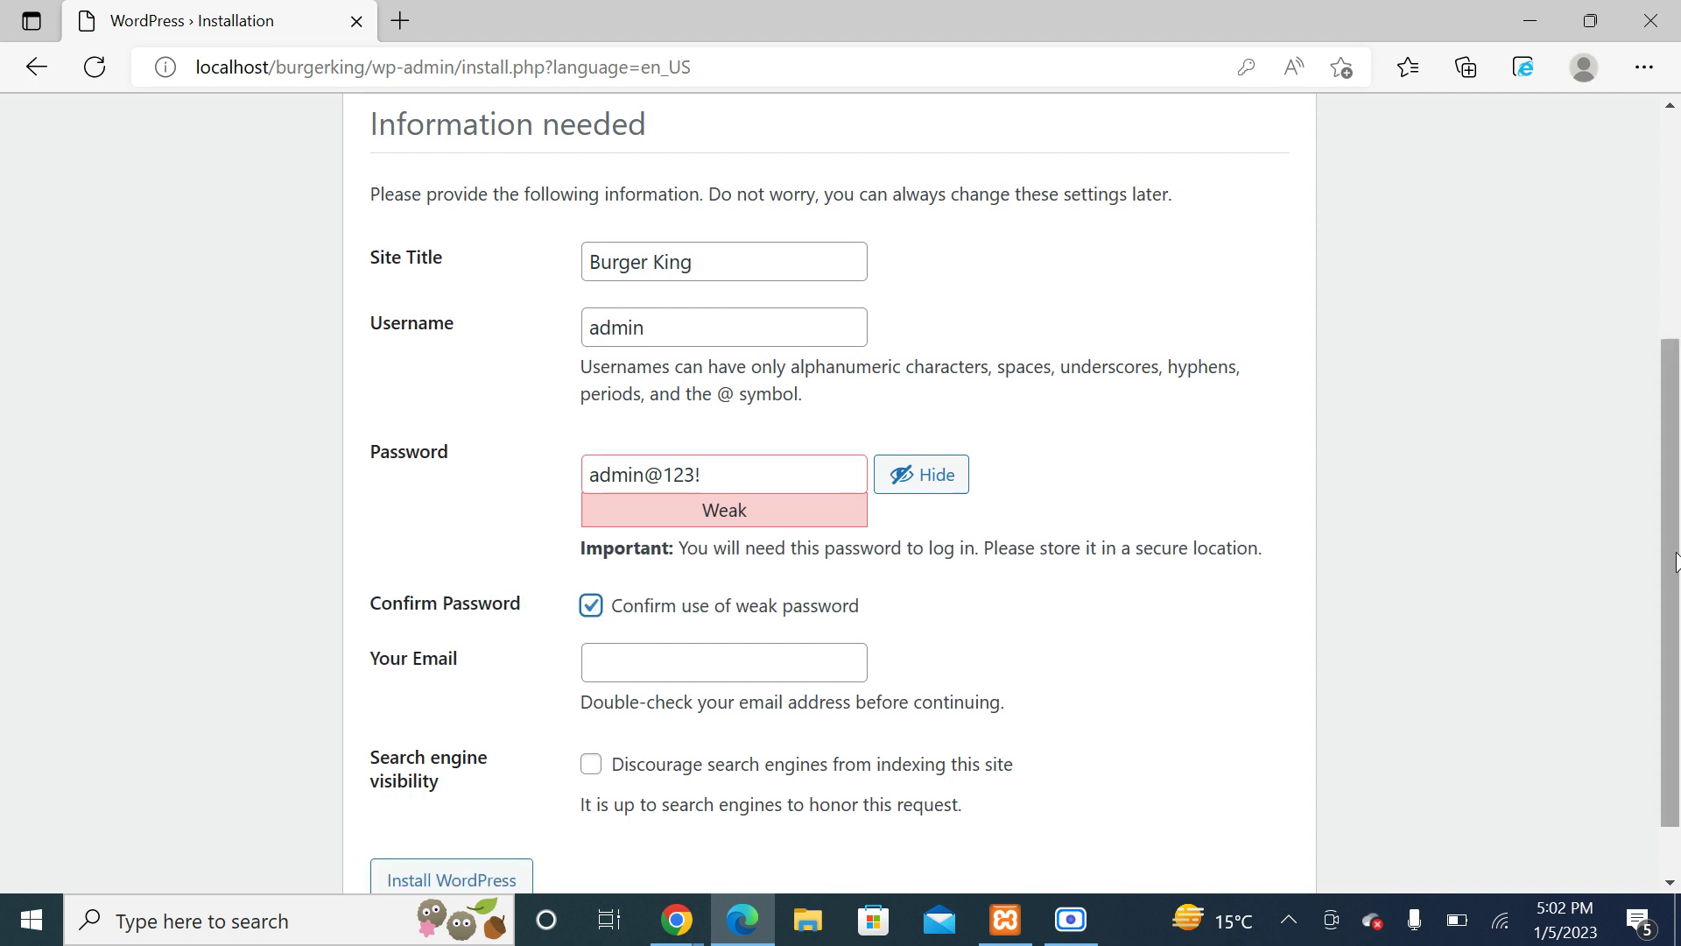
pyautogui.scroll(-1, 1675, 560)
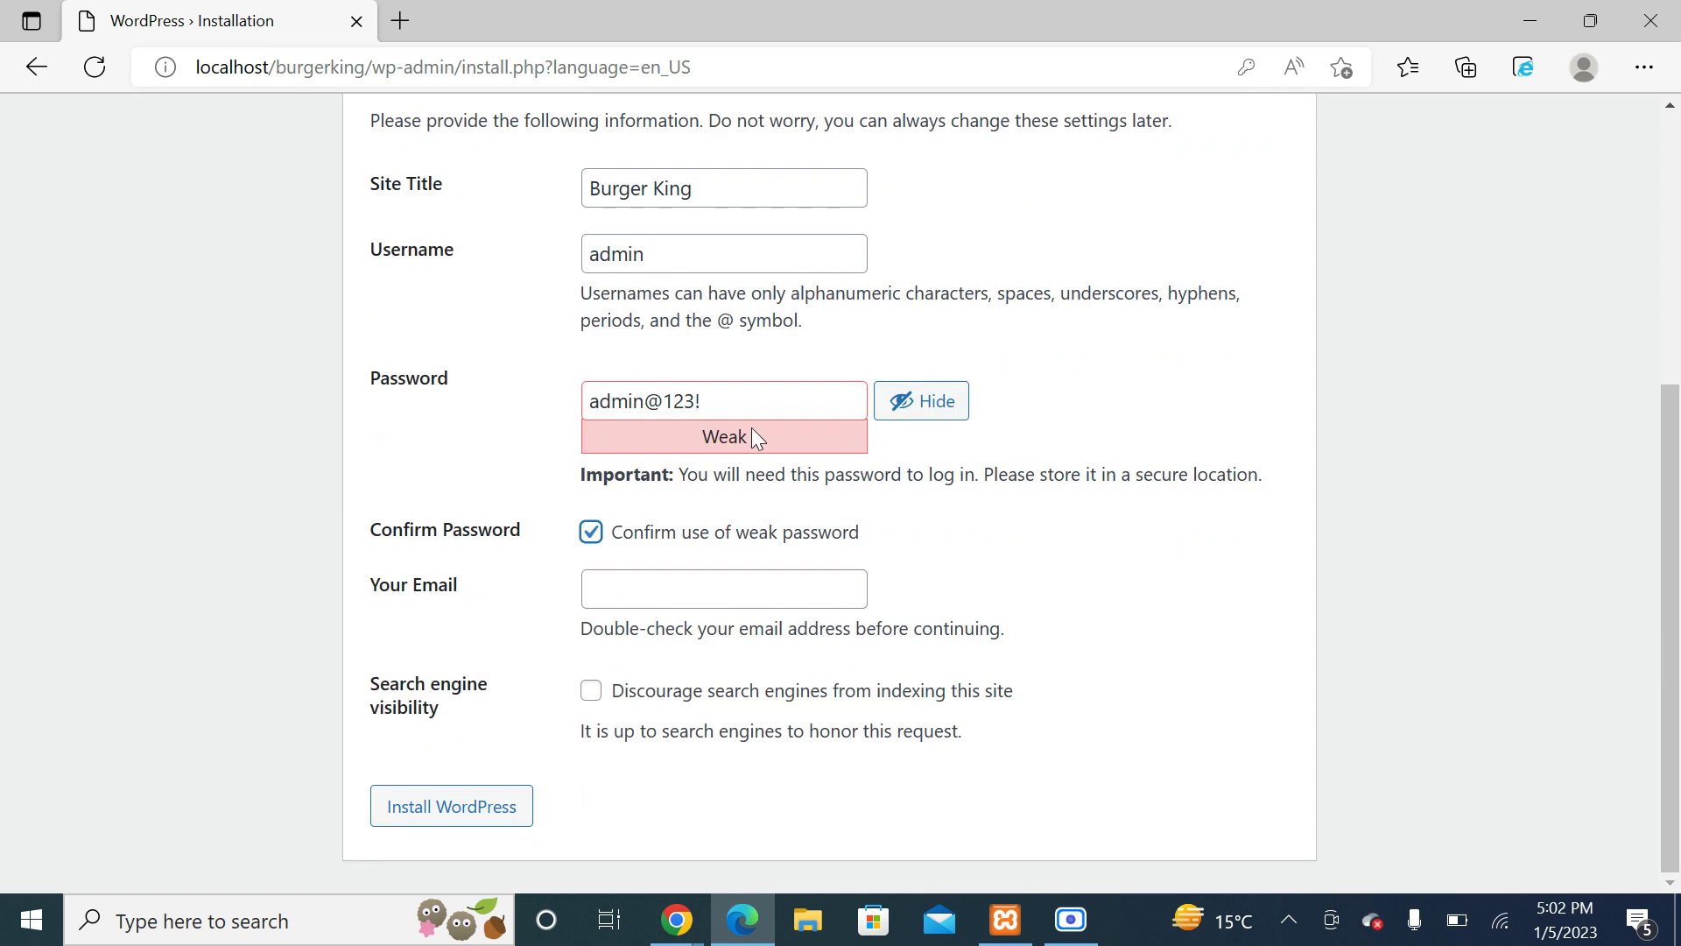
pyautogui.click(644, 590)
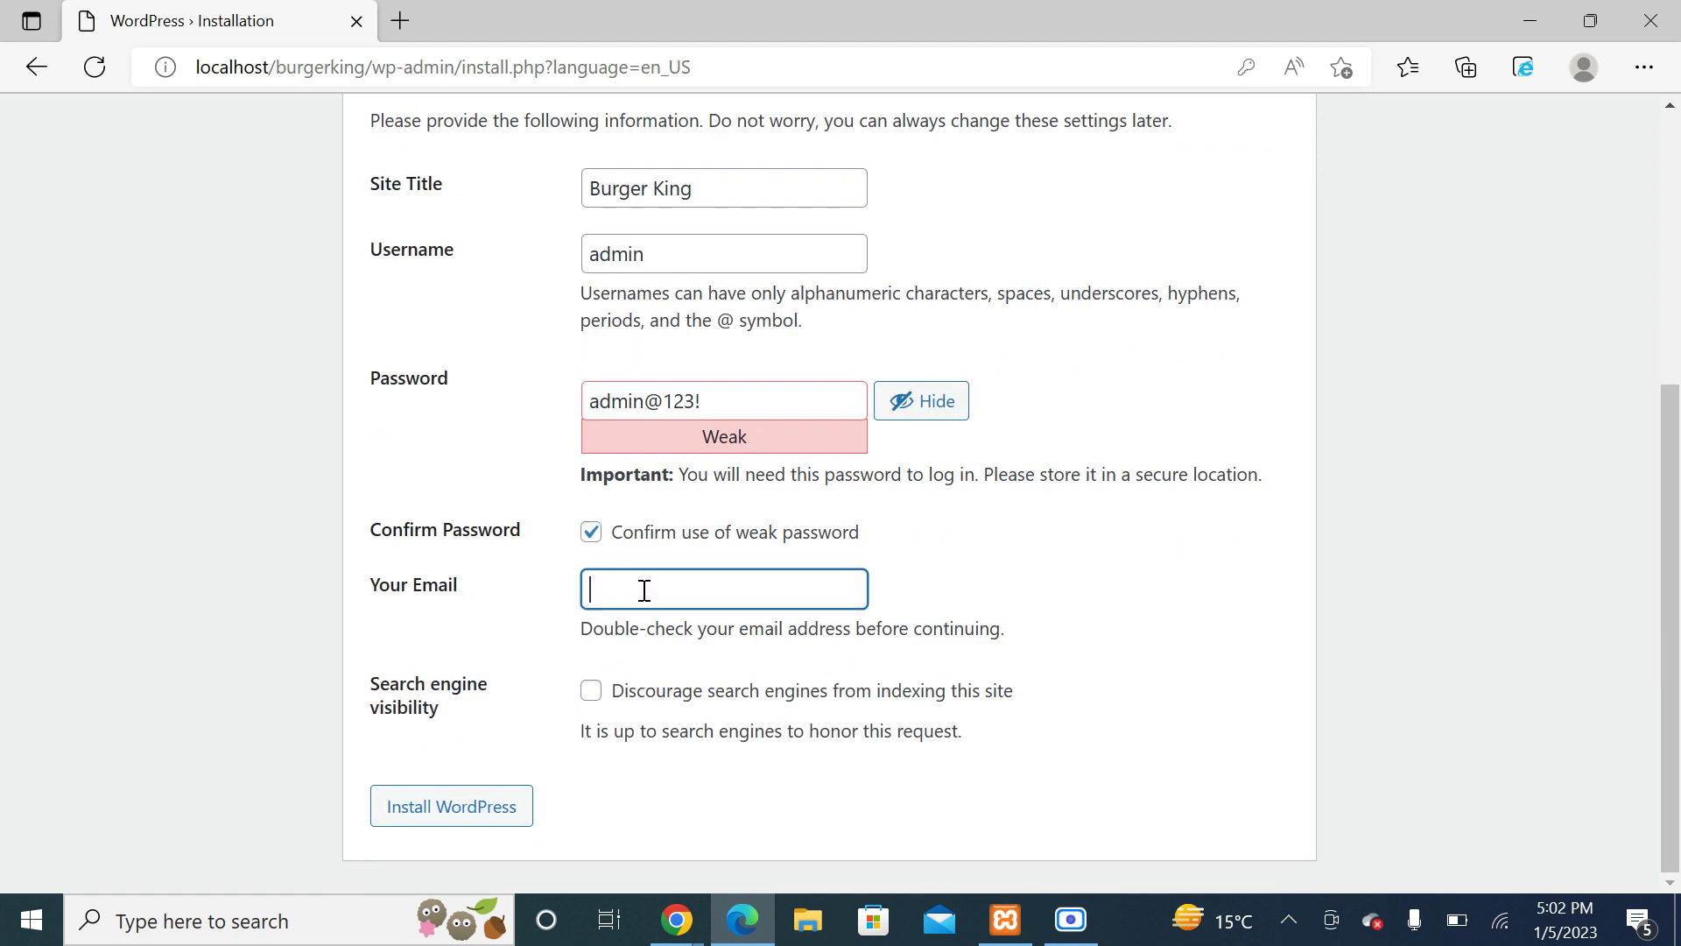
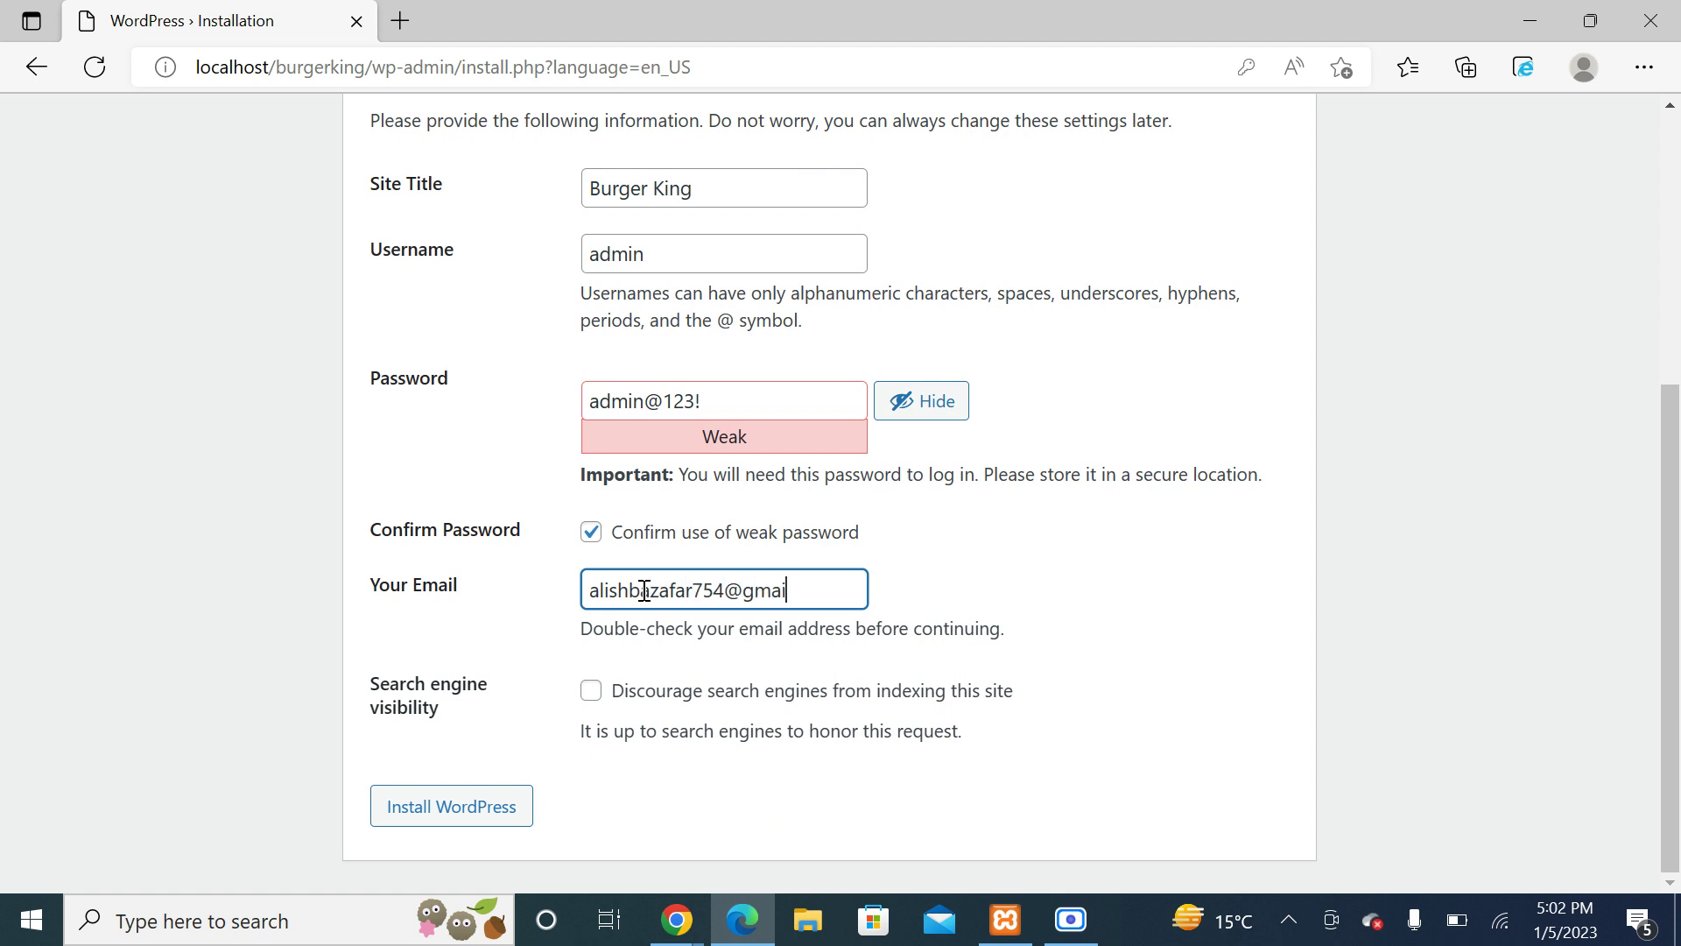
pyautogui.click(455, 813)
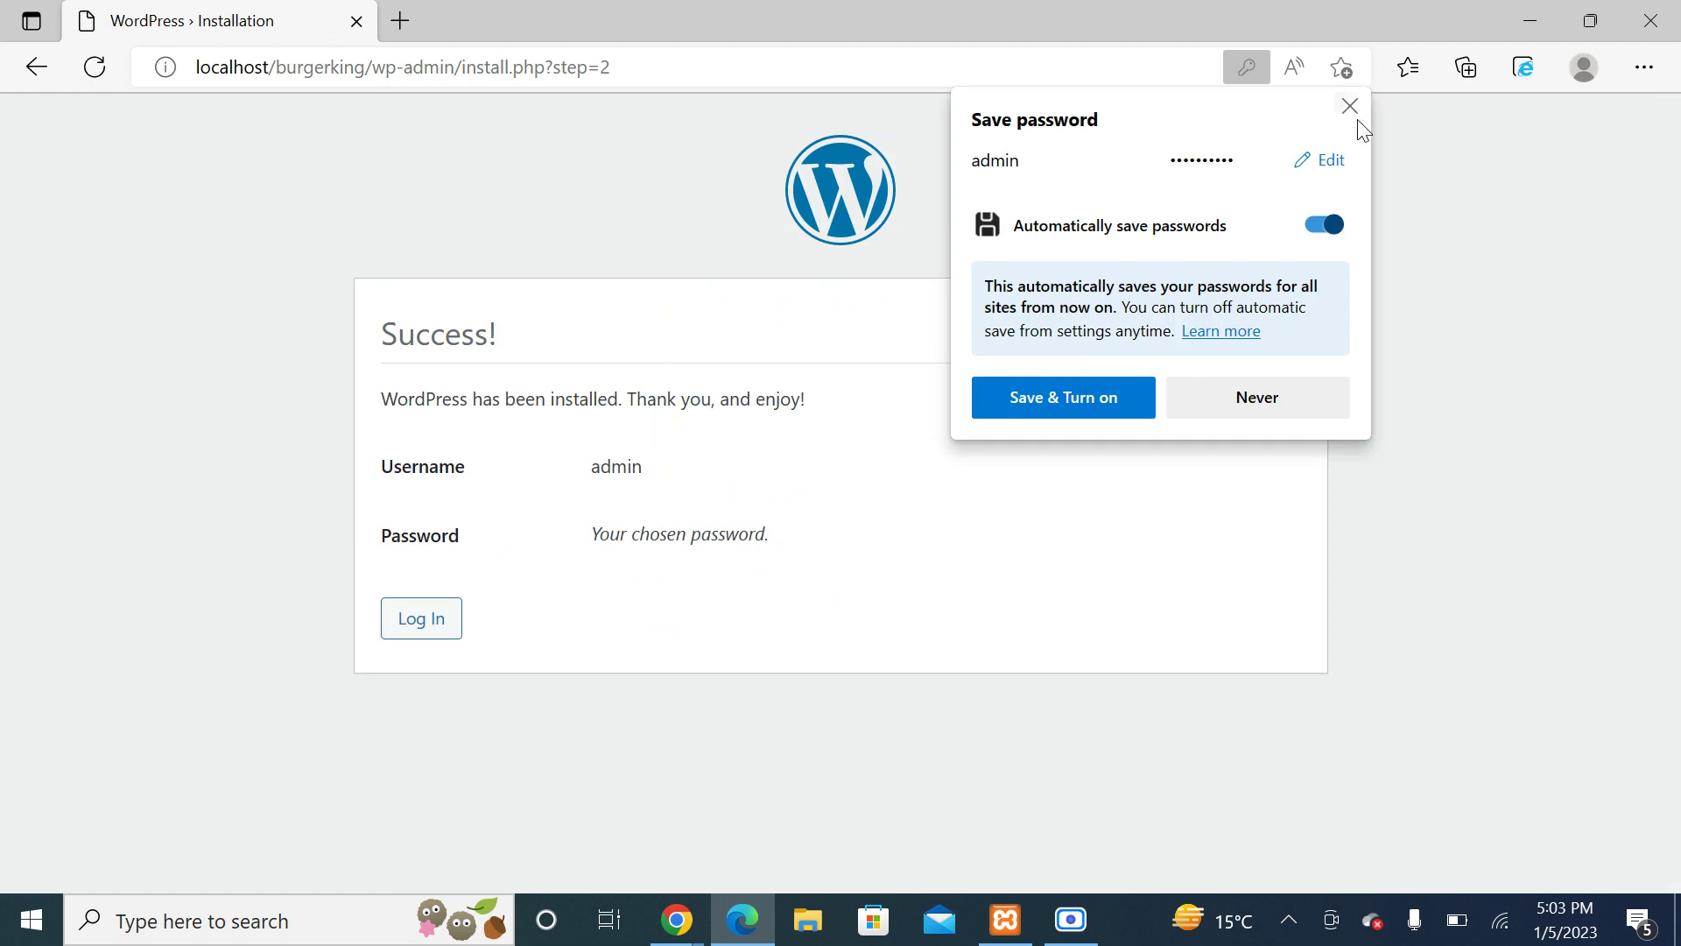
# Step: Log in as 'admin' with the account password and Remember Me ticked
pyautogui.click(1356, 112)
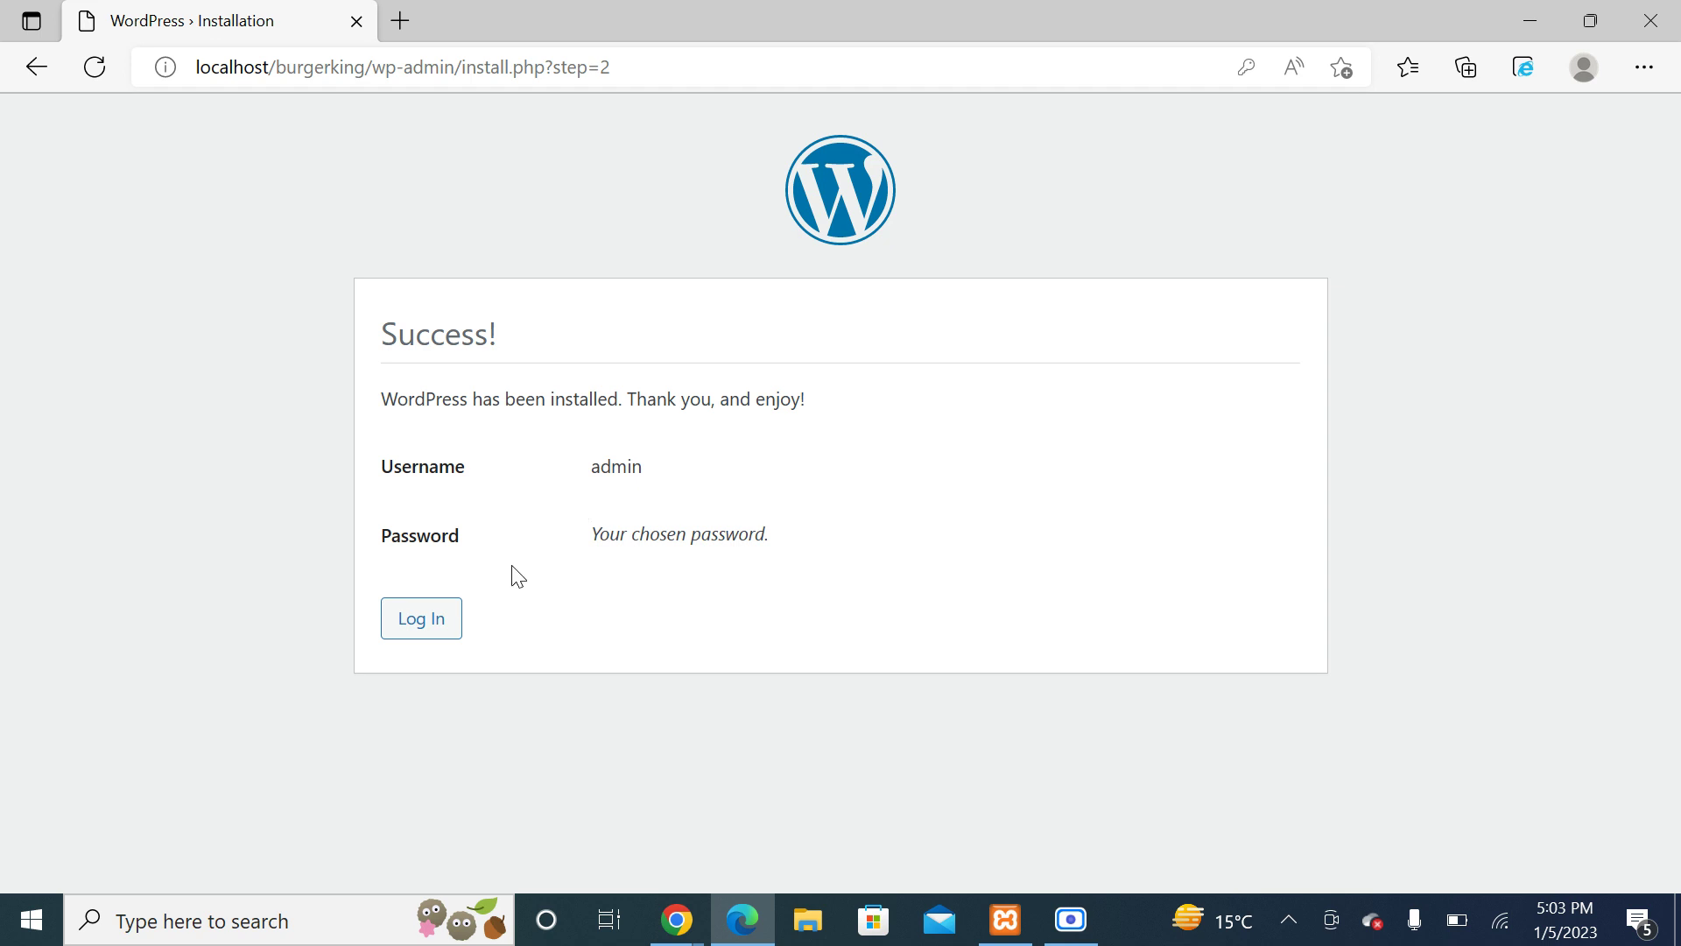
pyautogui.click(399, 627)
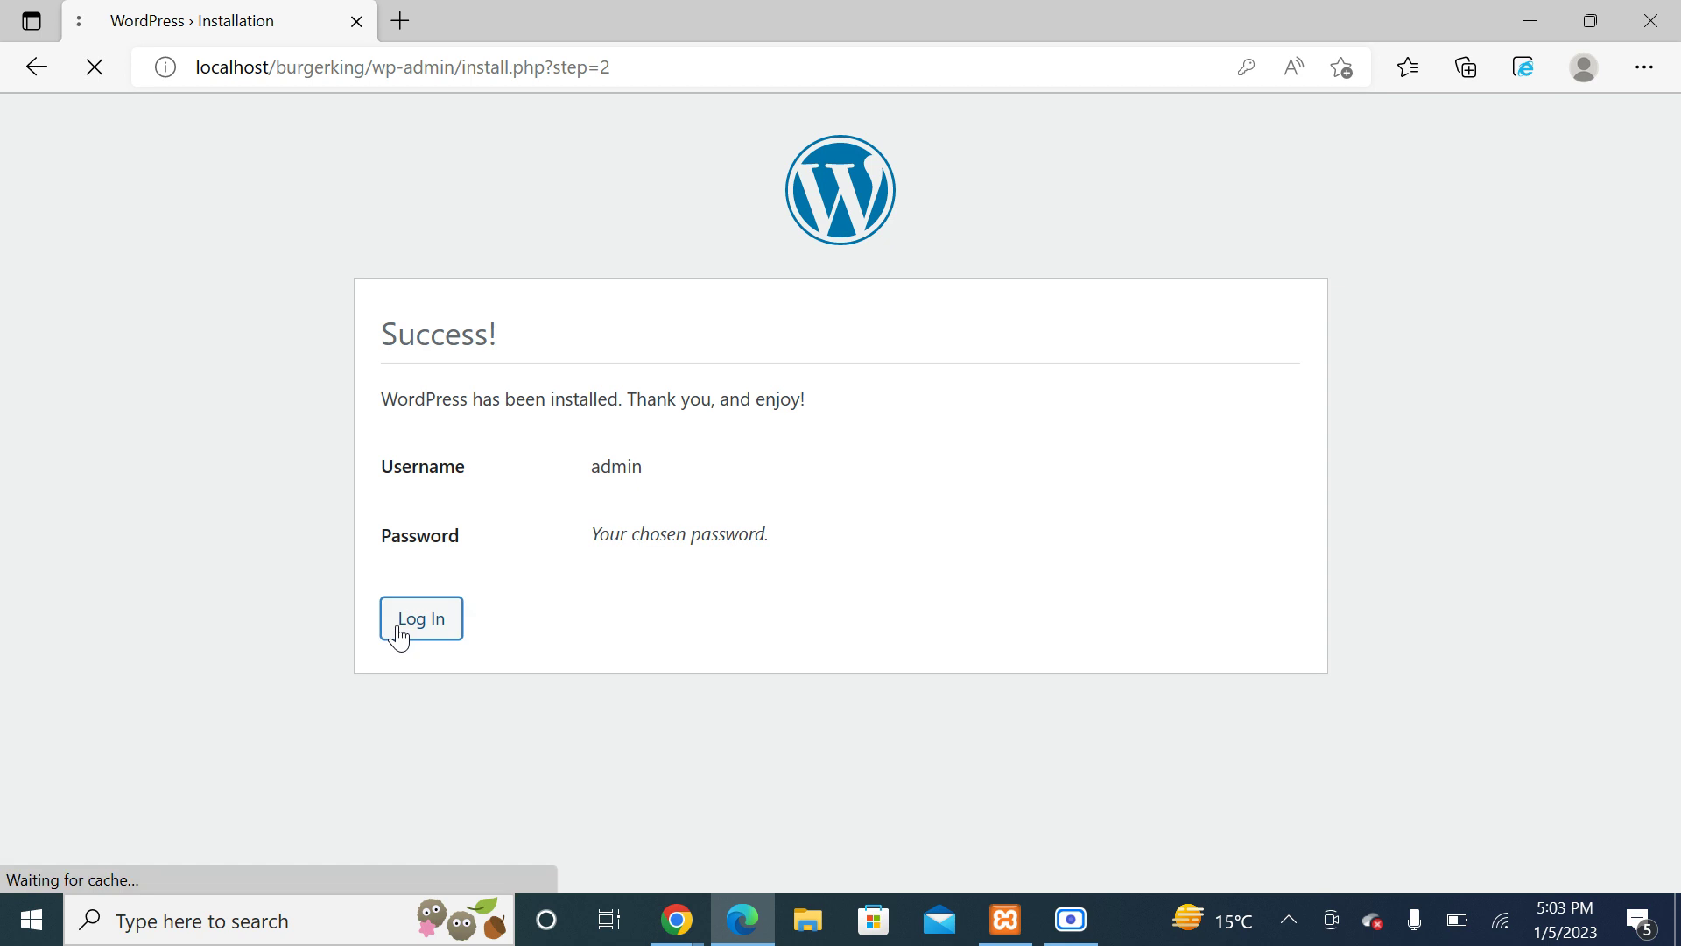
pyautogui.click(748, 401)
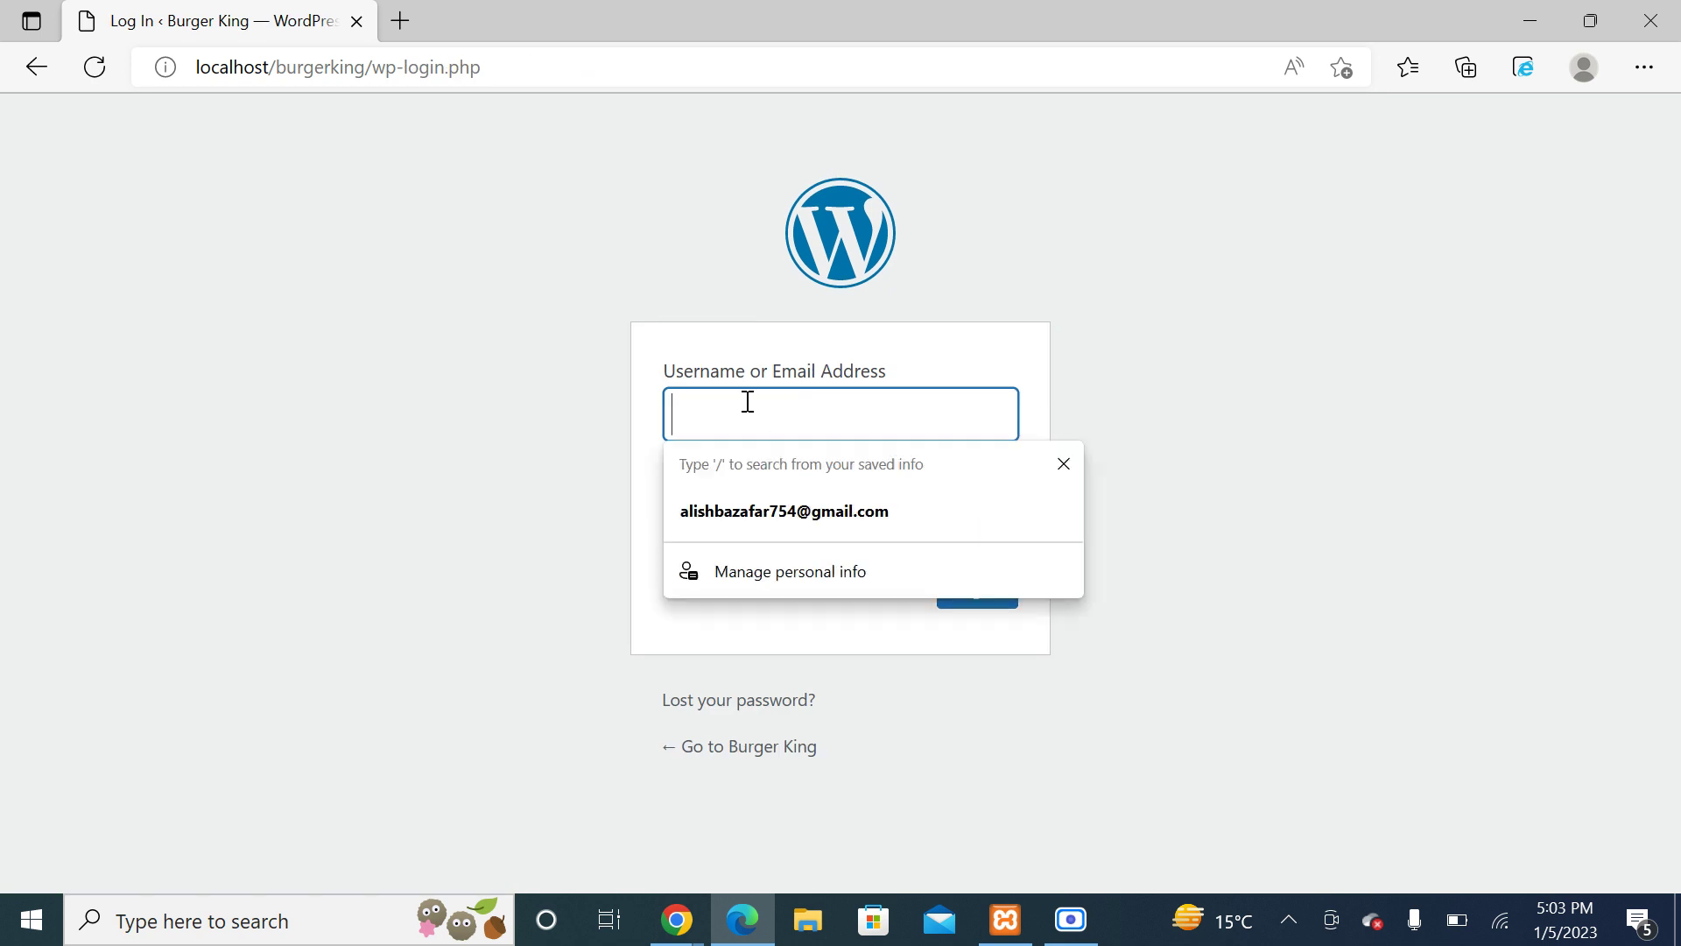
pyautogui.write('admin')
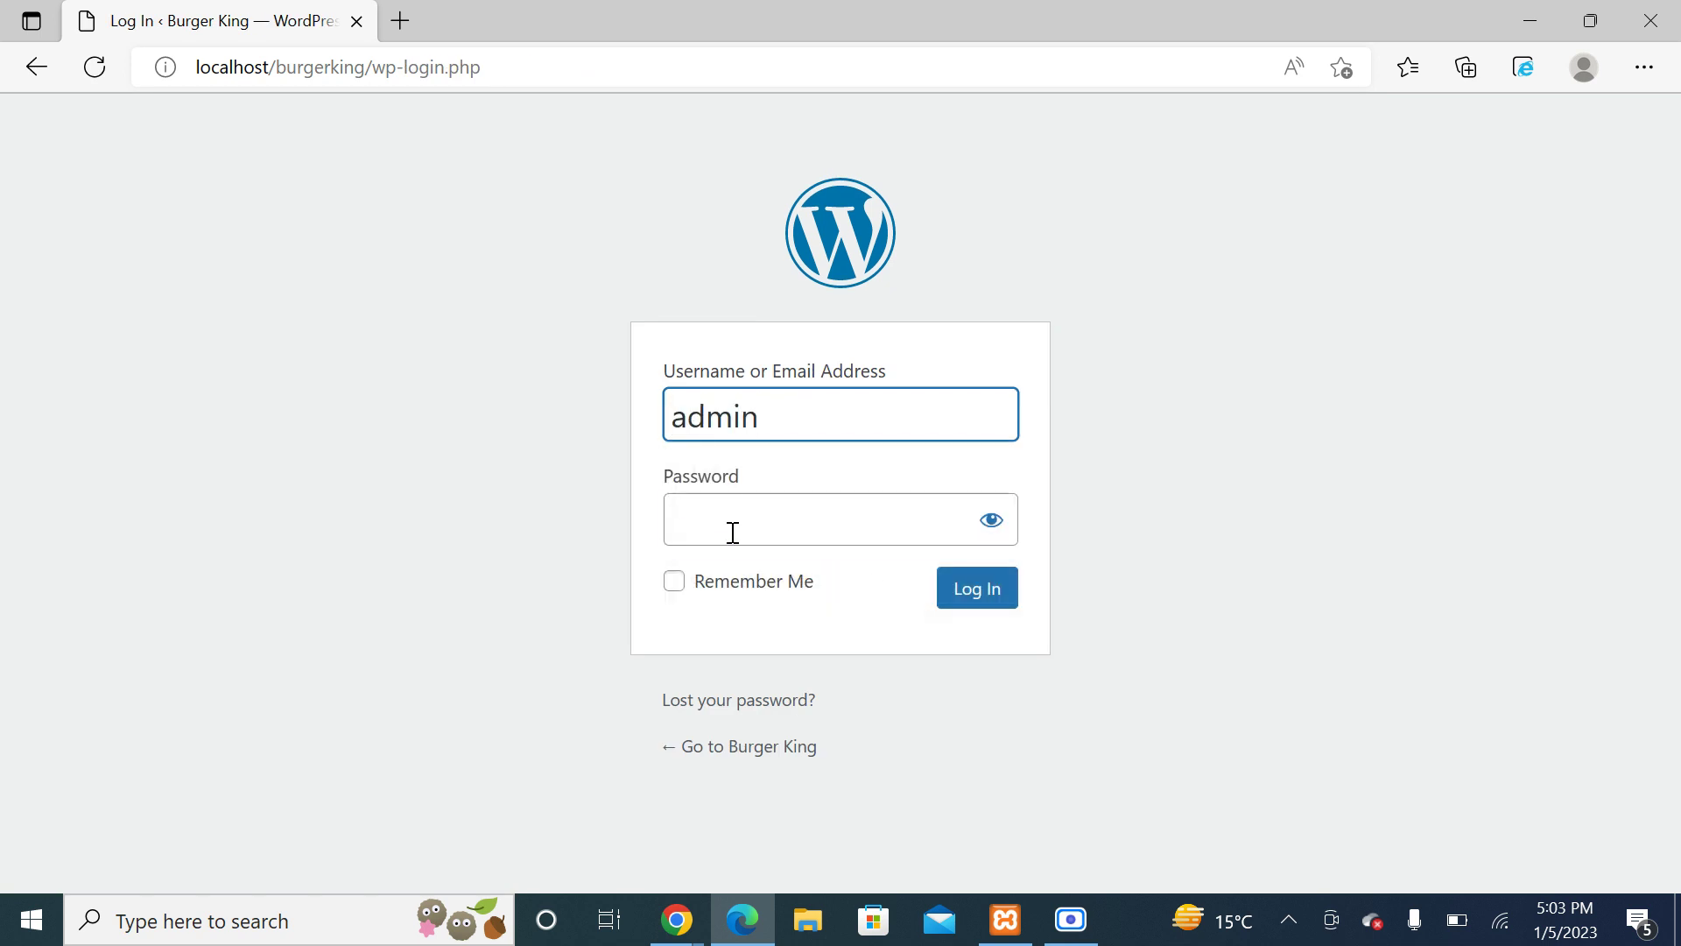
pyautogui.click(732, 532)
pyautogui.write('admin')
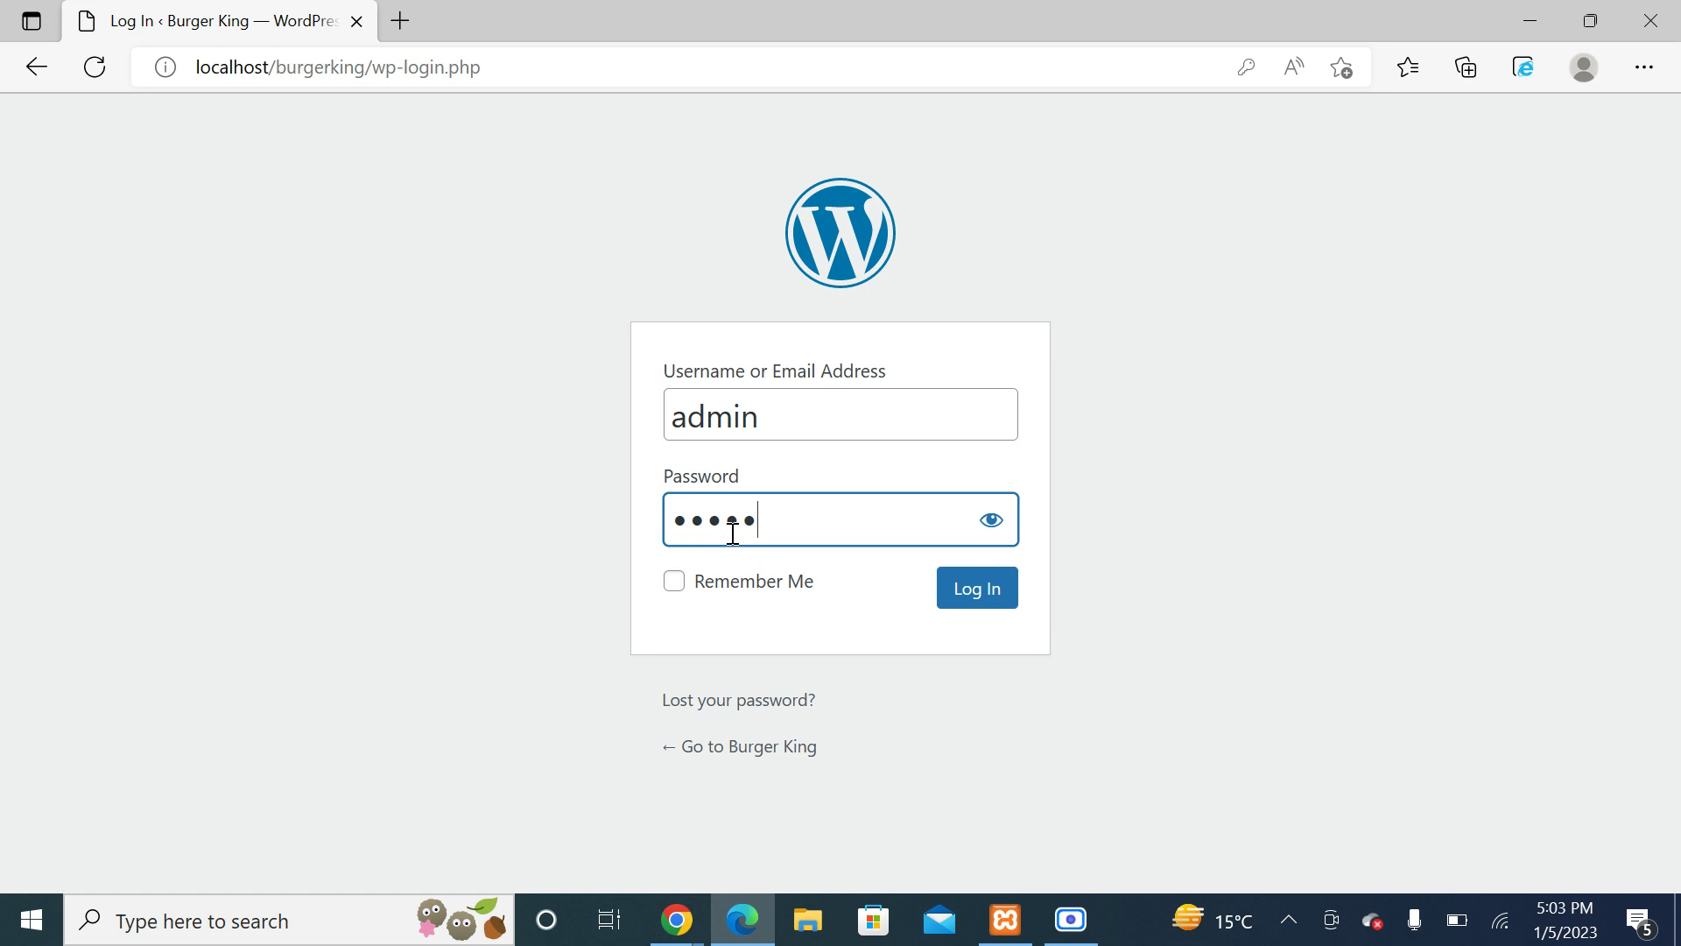
pyautogui.write('•••••')
pyautogui.click(991, 519)
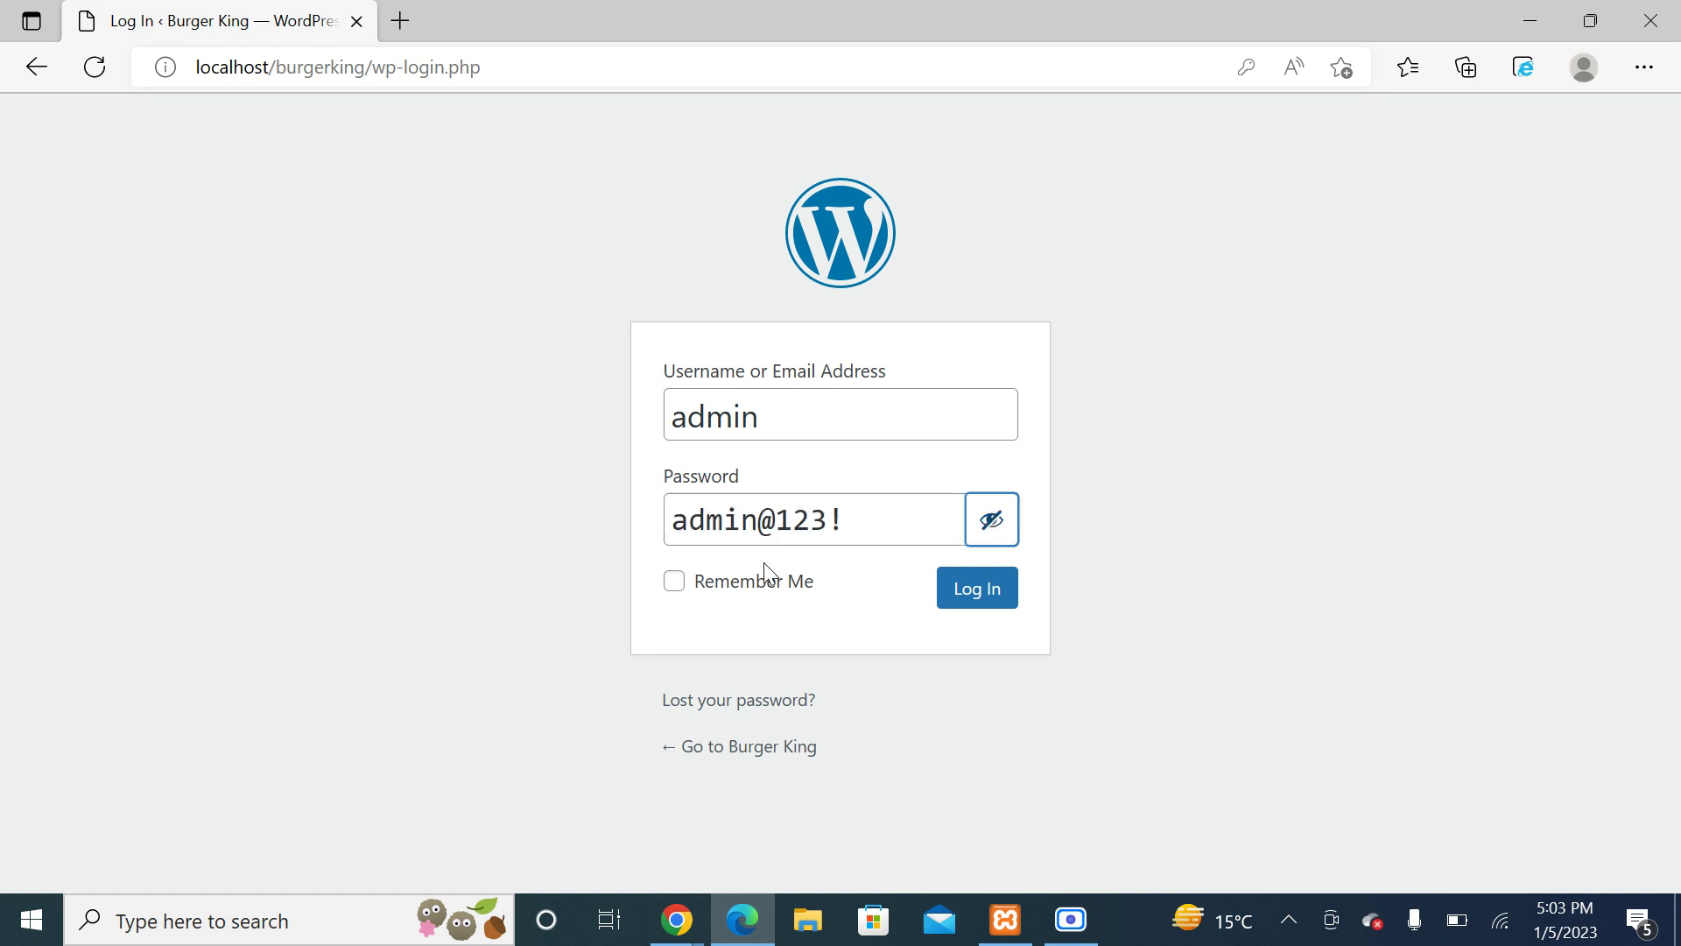
pyautogui.click(675, 581)
pyautogui.click(964, 598)
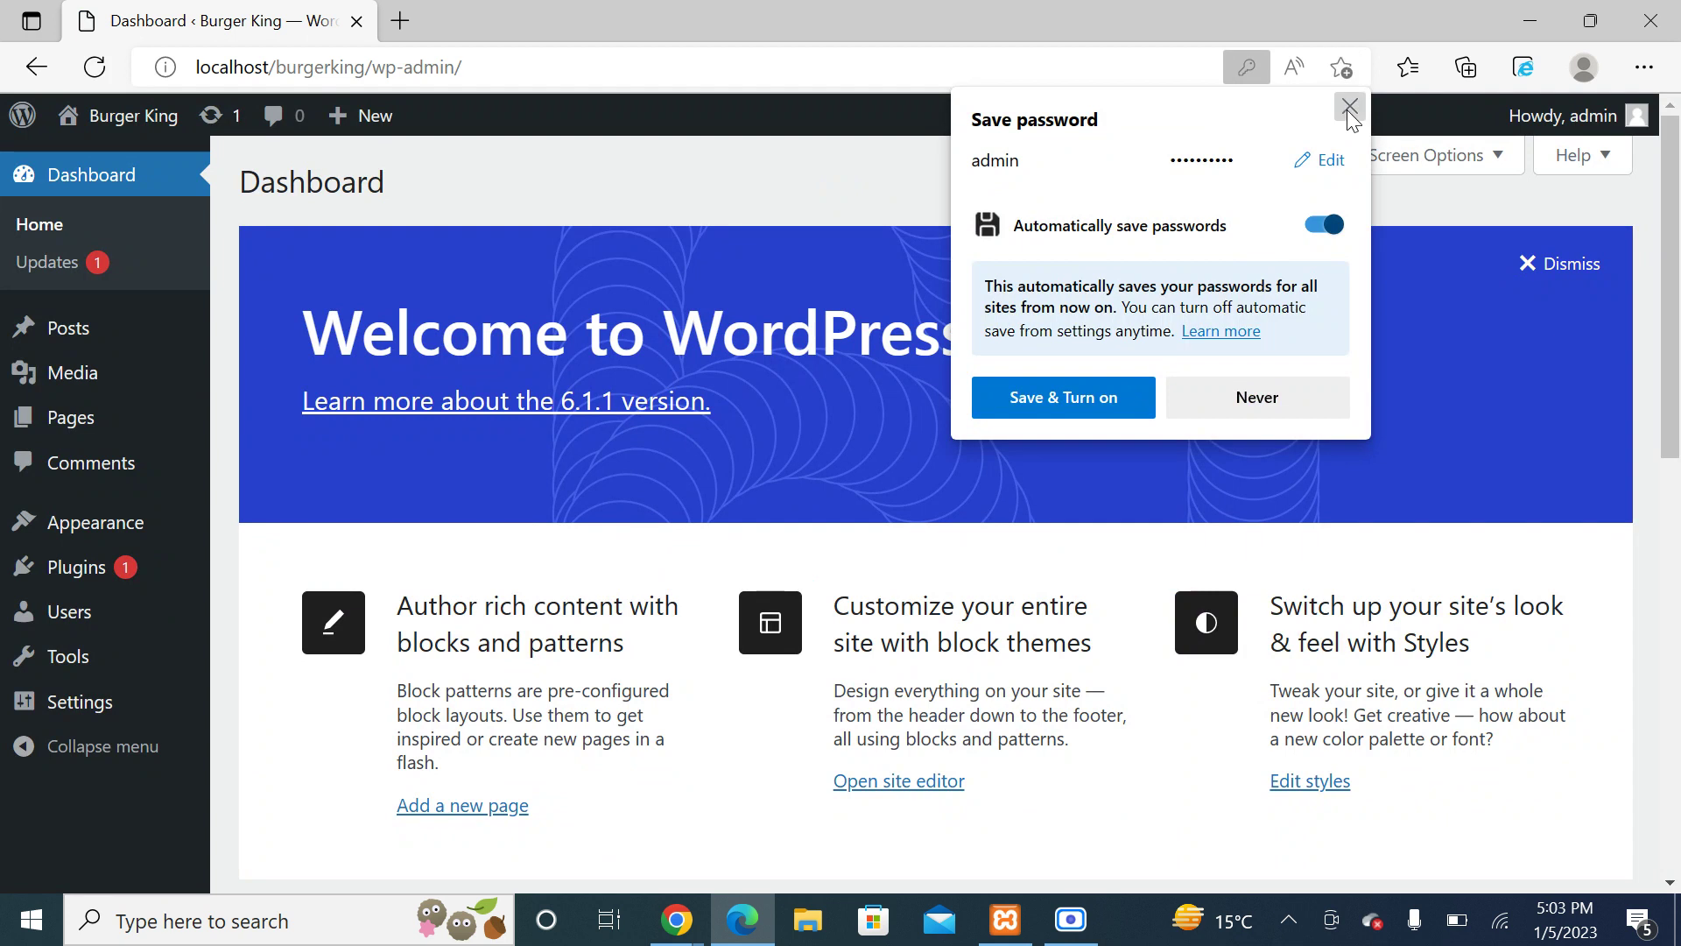
# Step: Open the Burger King front page in a new tab via Visit Site
pyautogui.click(1349, 108)
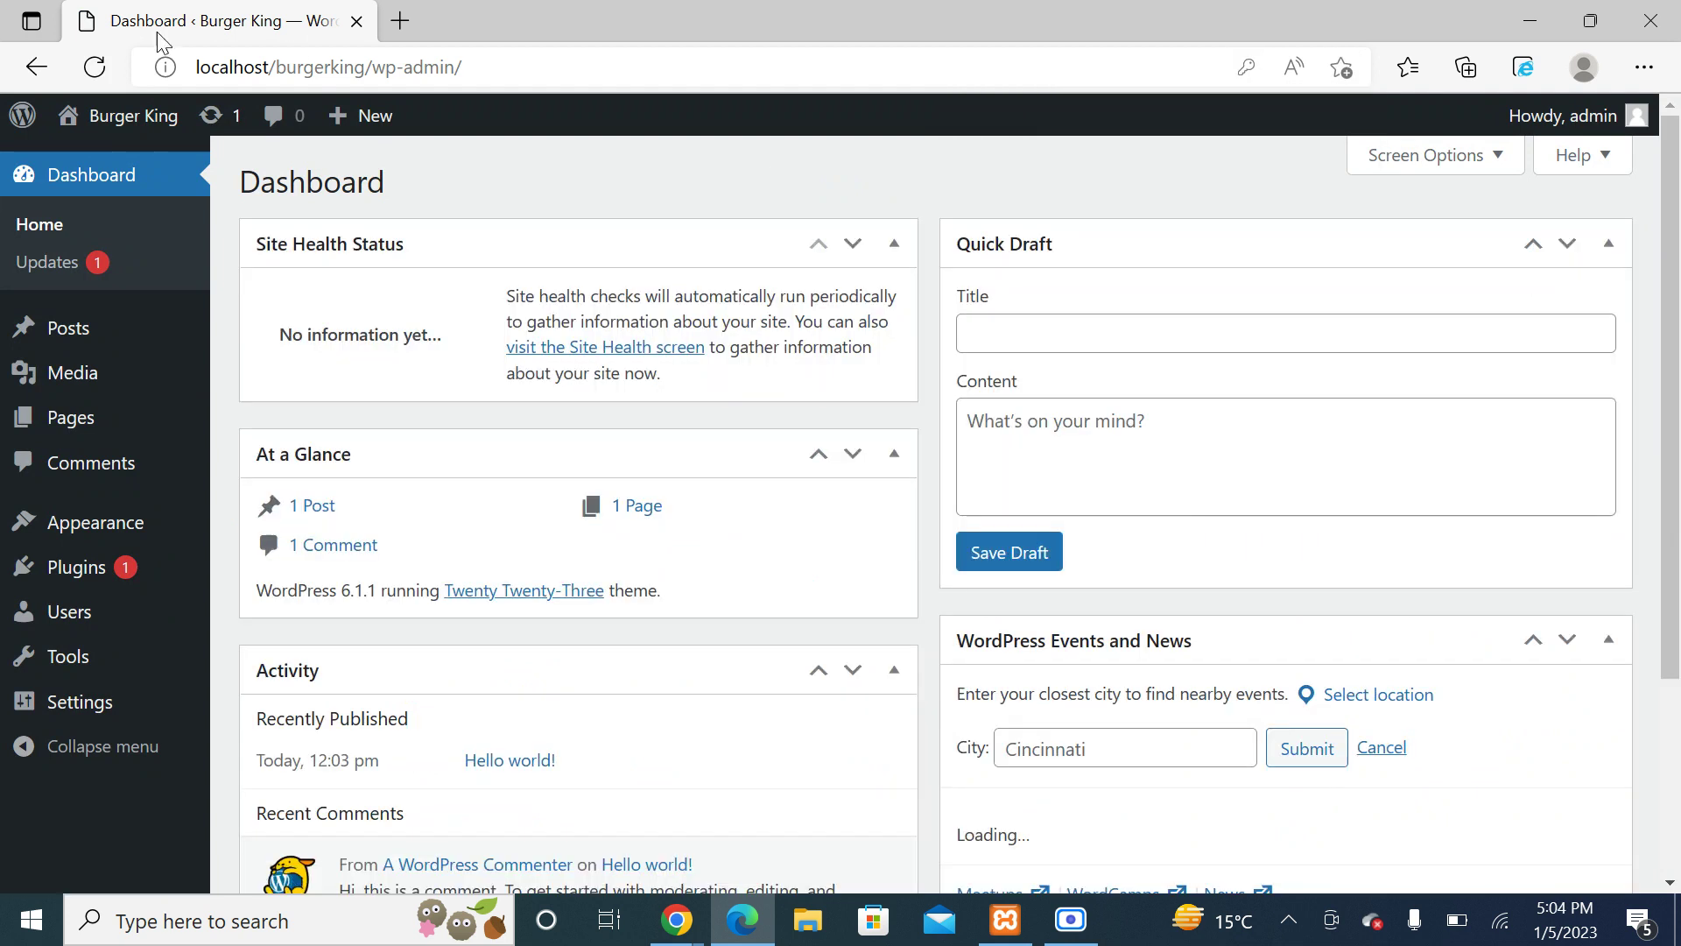
pyautogui.moveTo(178, 112)
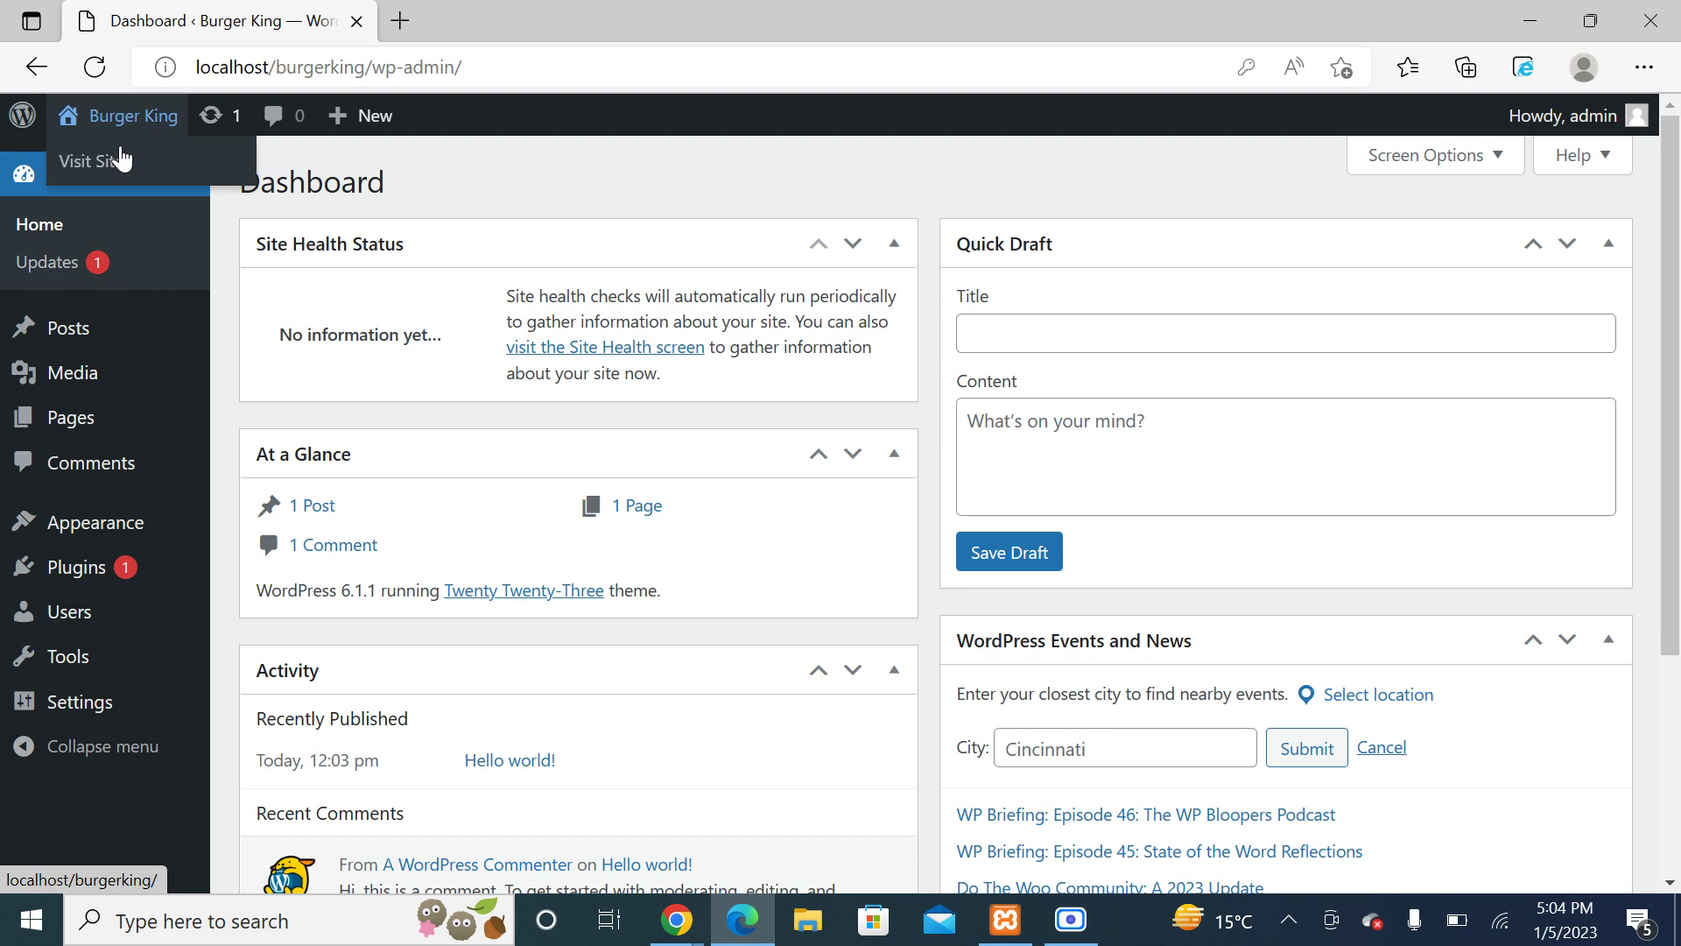
pyautogui.rightClick(94, 166)
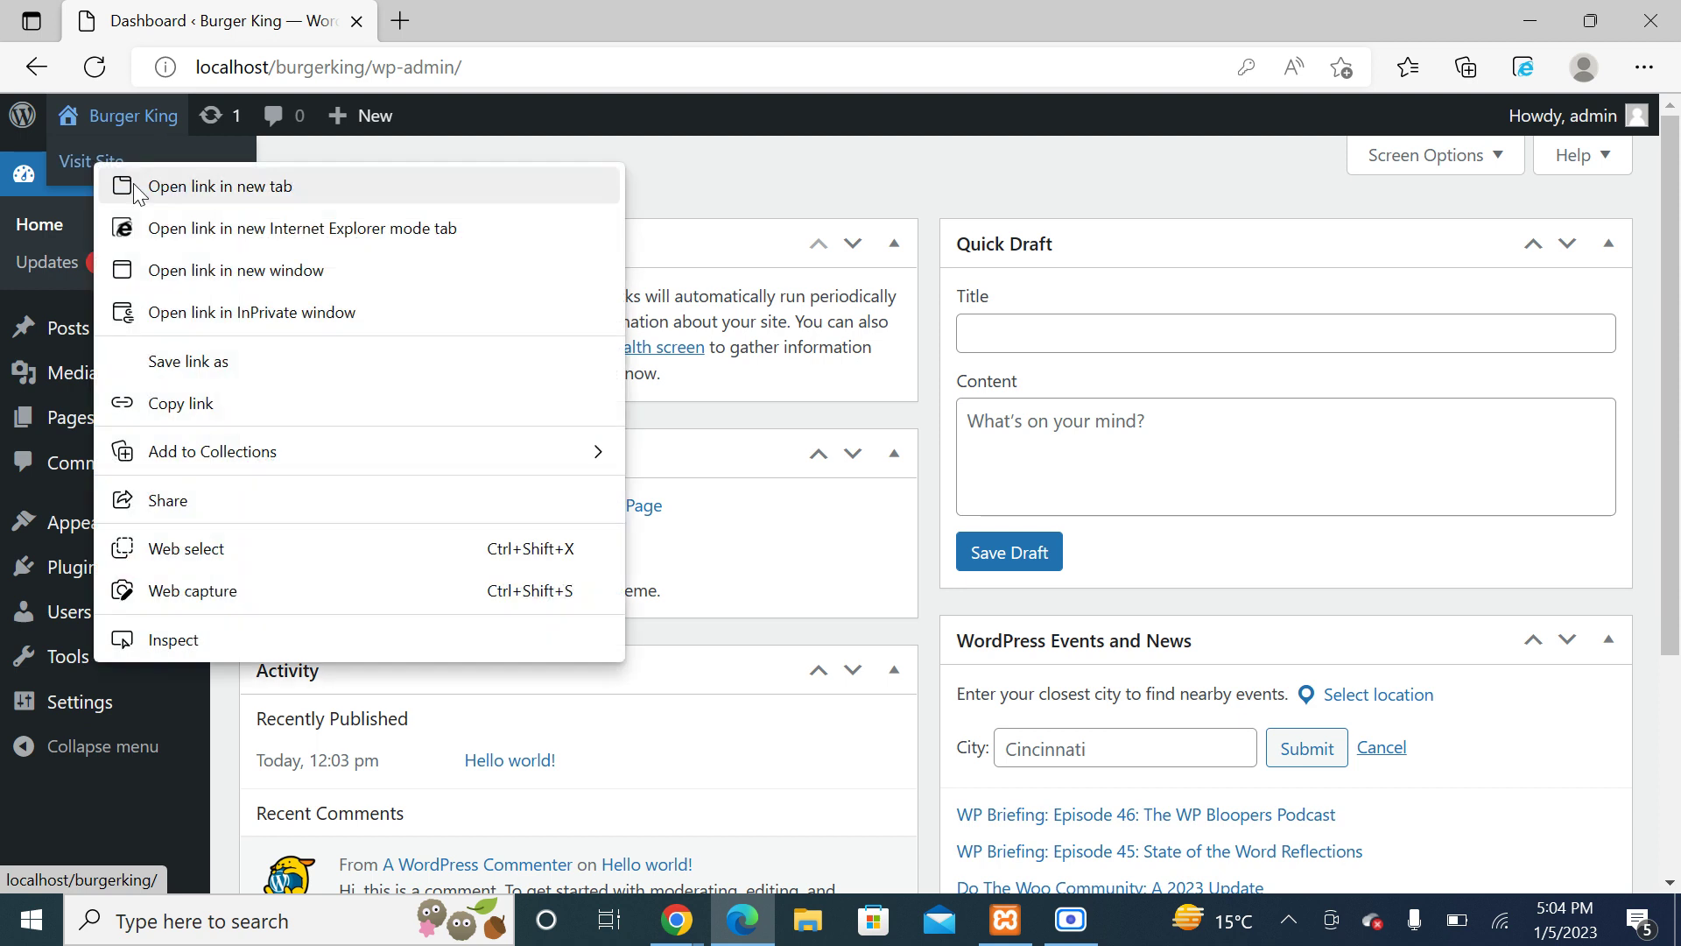
pyautogui.click(135, 186)
pyautogui.click(627, 13)
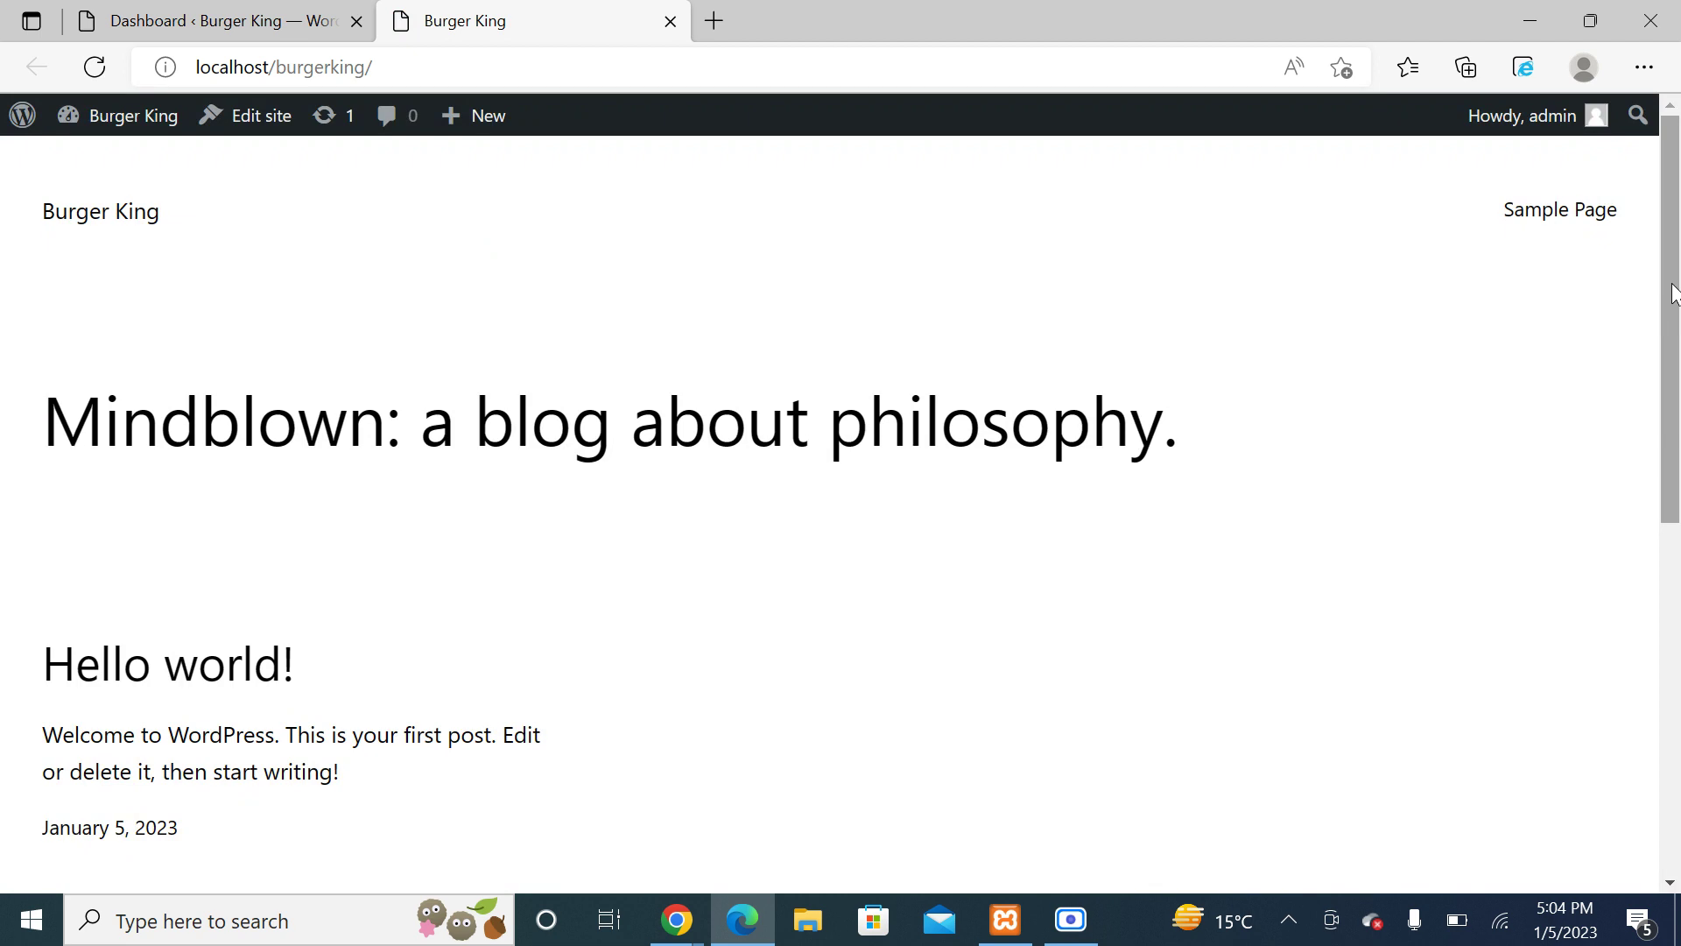
pyautogui.moveTo(1673, 294); pyautogui.dragTo(1677, 120)
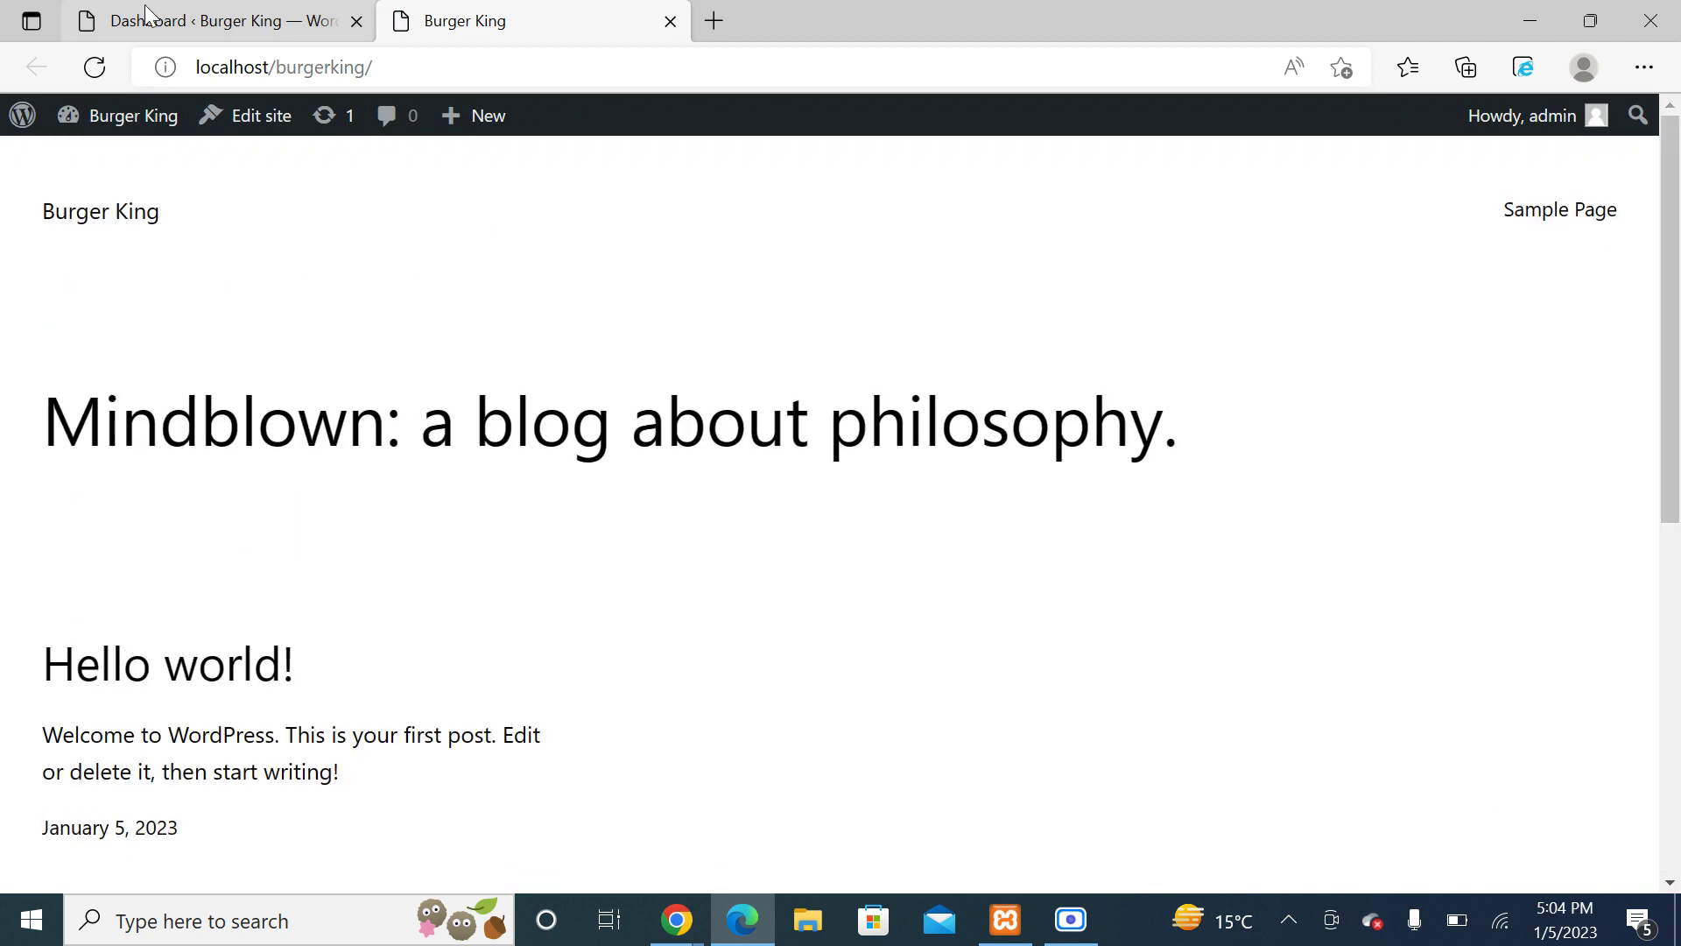
# Step: Collapse the Site Health, At a Glance, Activity, Quick Draft and Events boxes, then view the front page
pyautogui.click(145, 14)
pyautogui.click(894, 244)
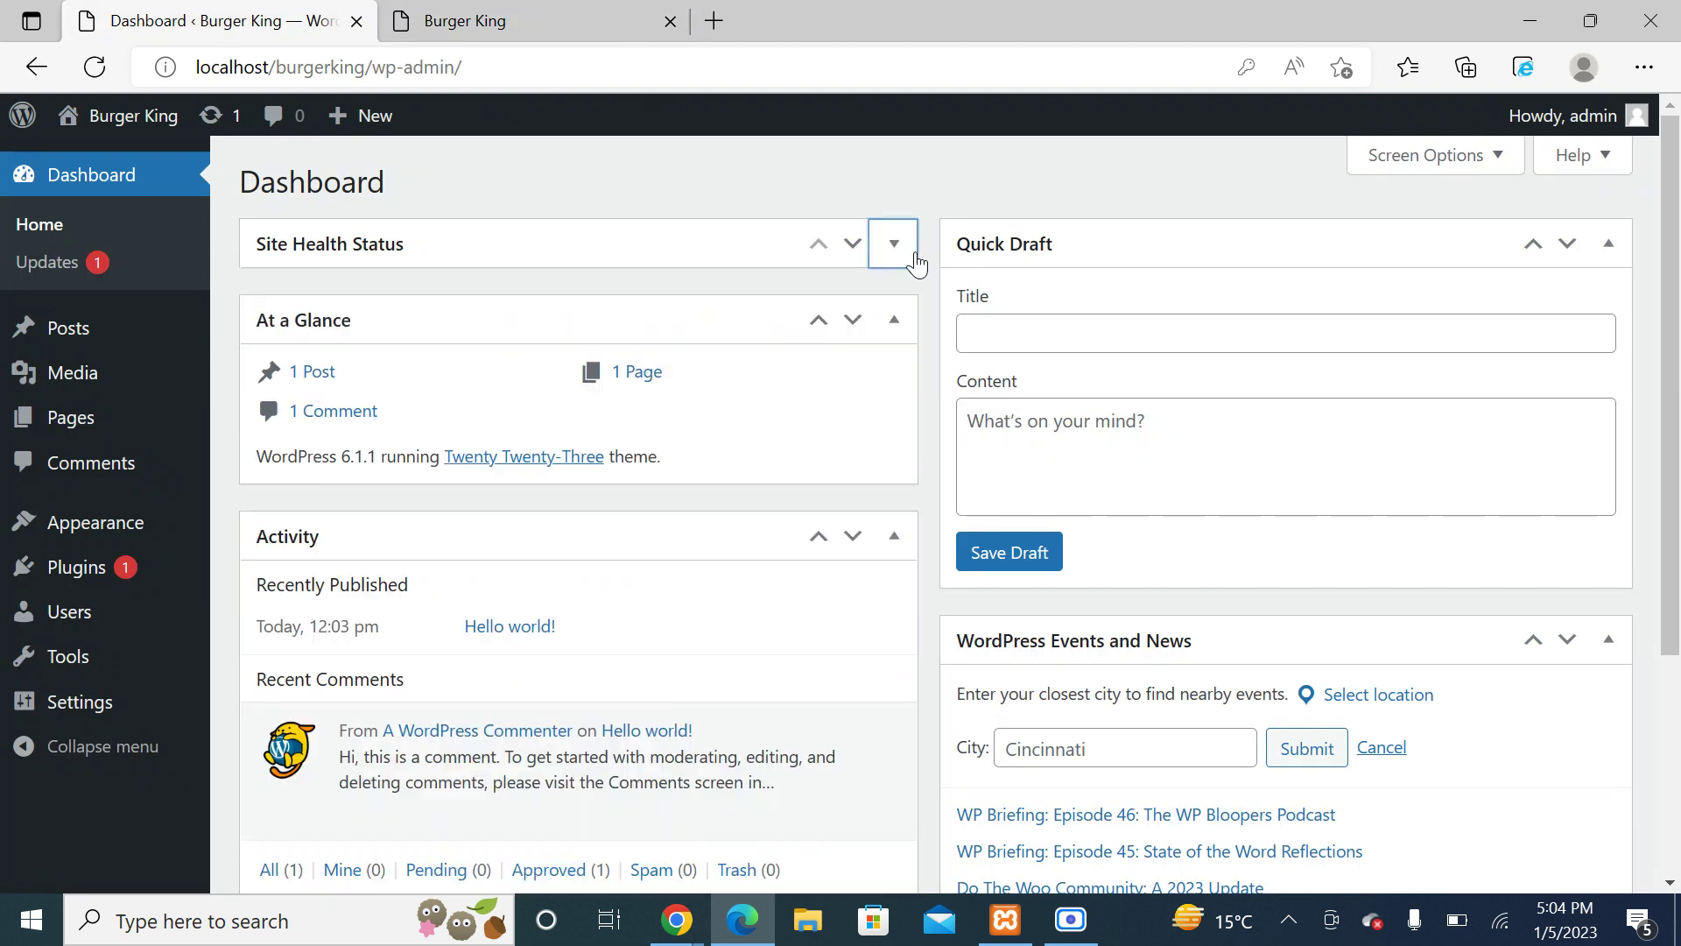
pyautogui.click(894, 320)
pyautogui.click(894, 396)
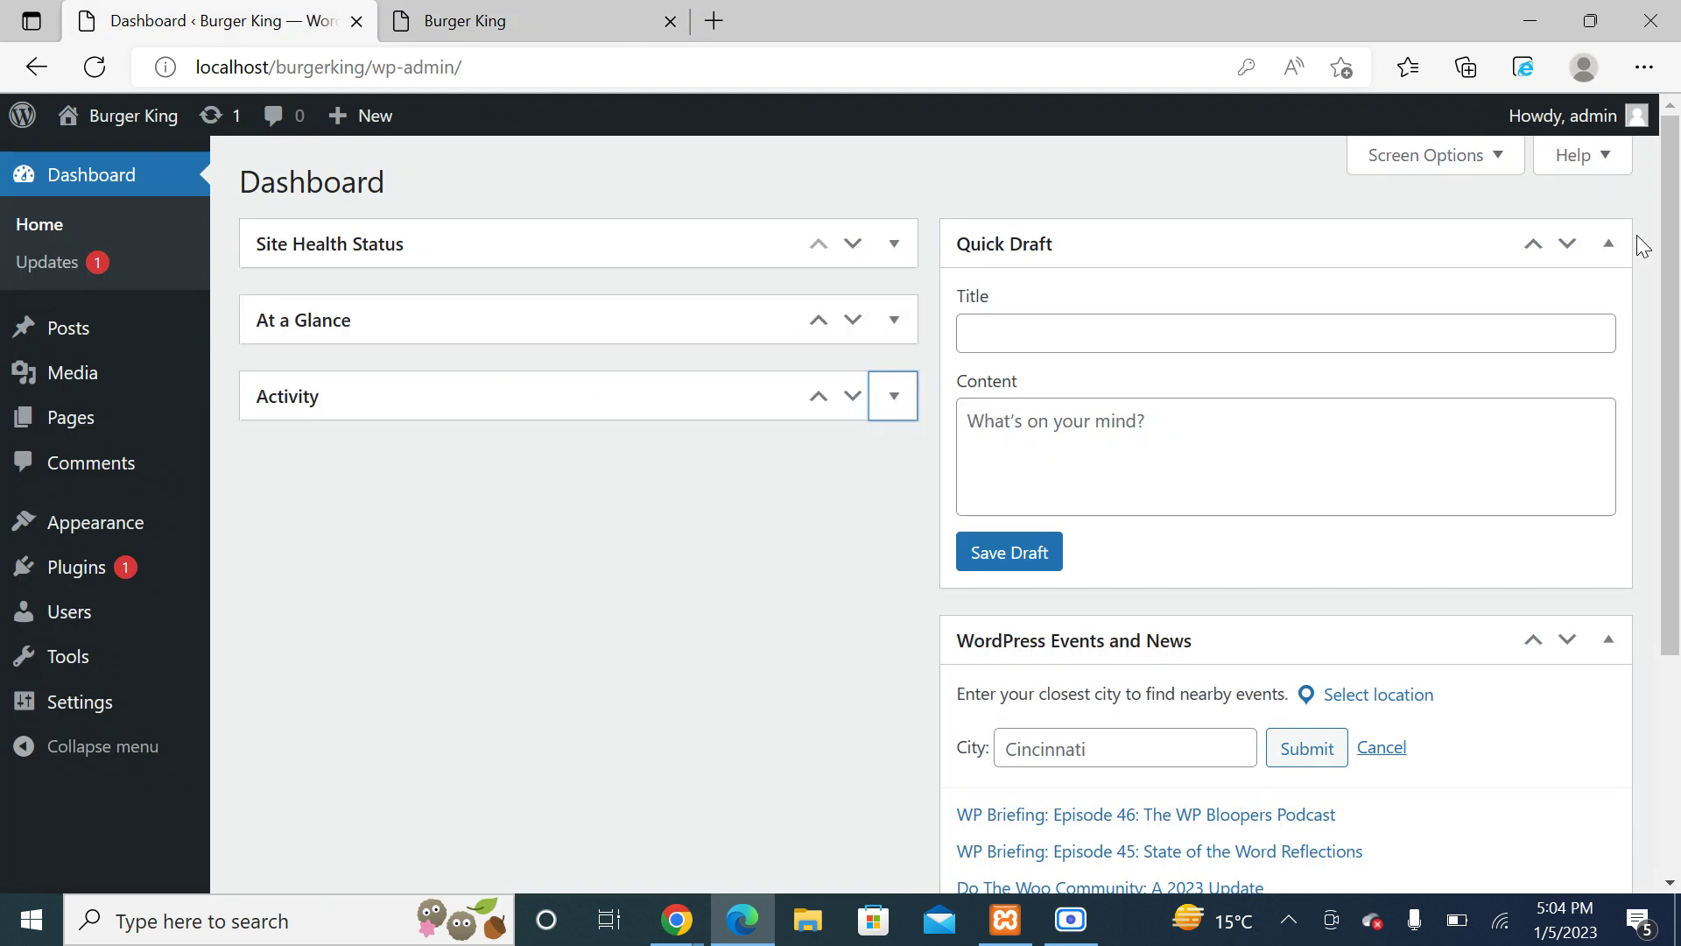
pyautogui.click(1609, 244)
pyautogui.click(1611, 320)
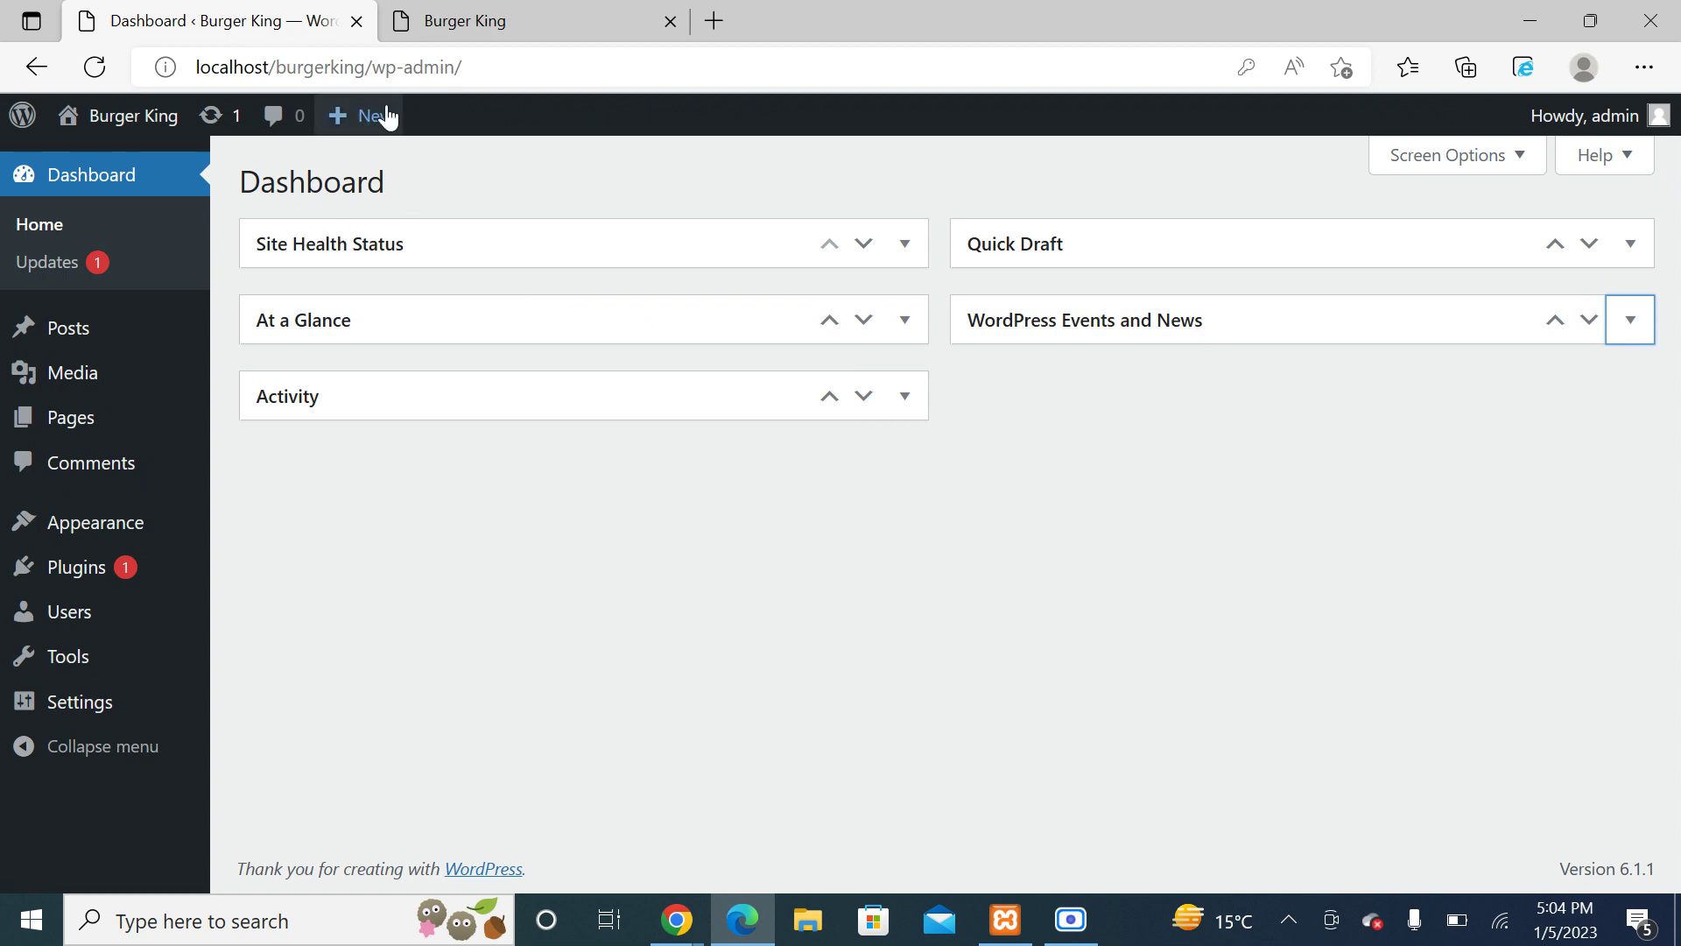
pyautogui.click(516, 31)
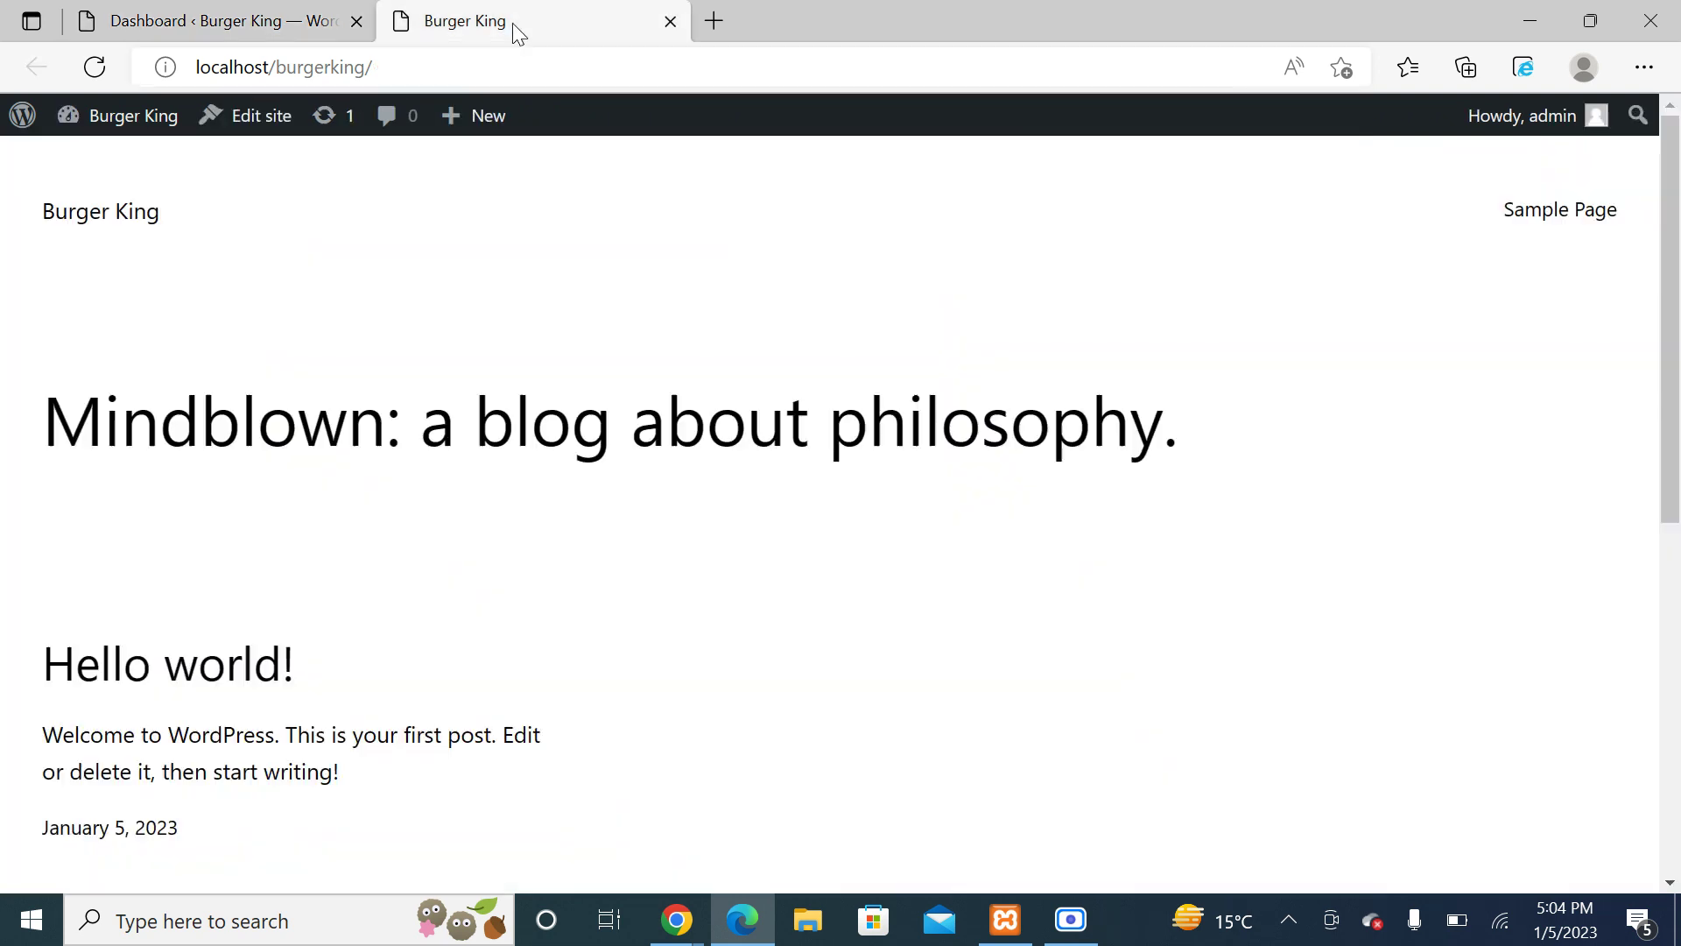